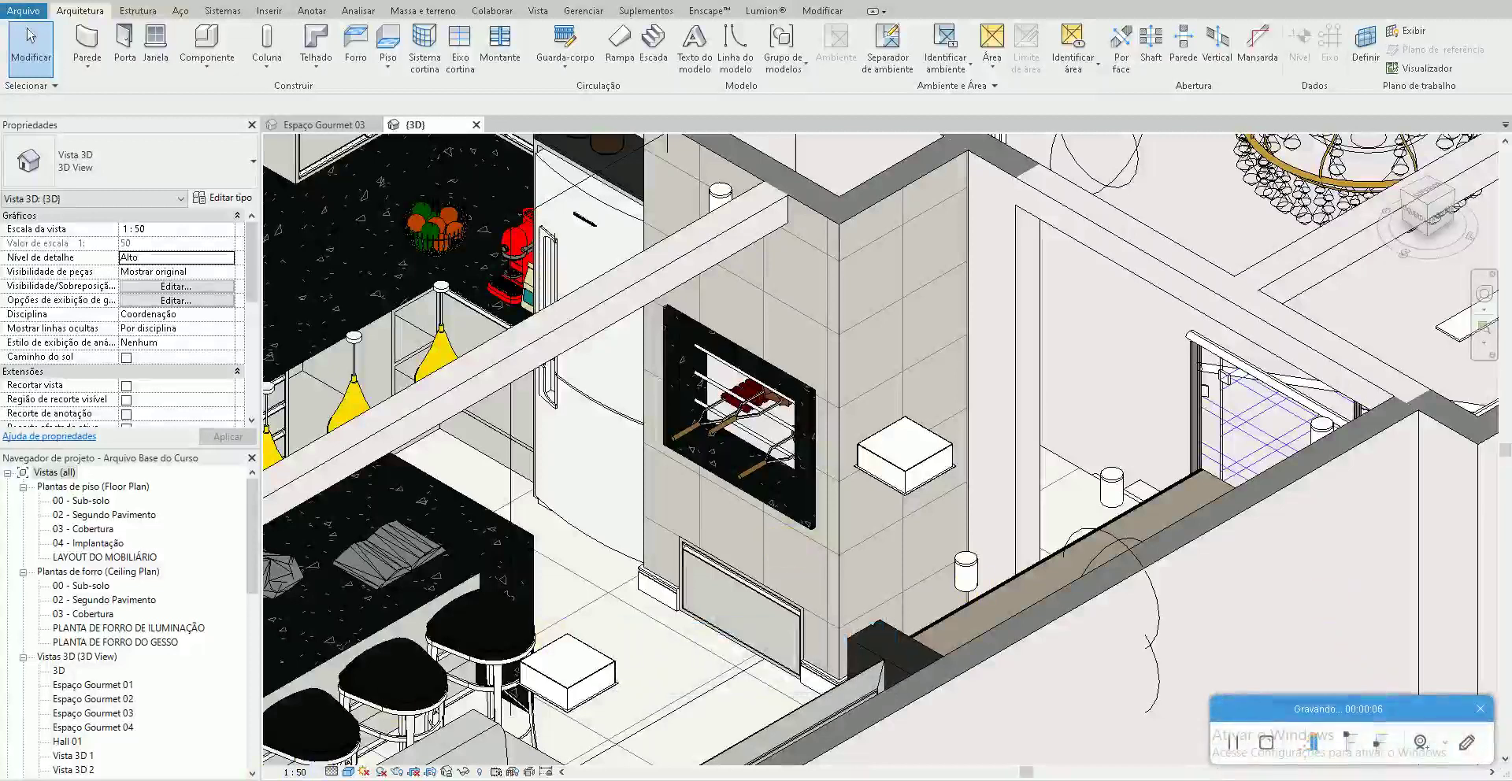
Step: Switch from Revit to the browser's Pinterest pin 'Elegância na Sala de Estar'
key("alt+Tab")
key("ctrl+Tab")
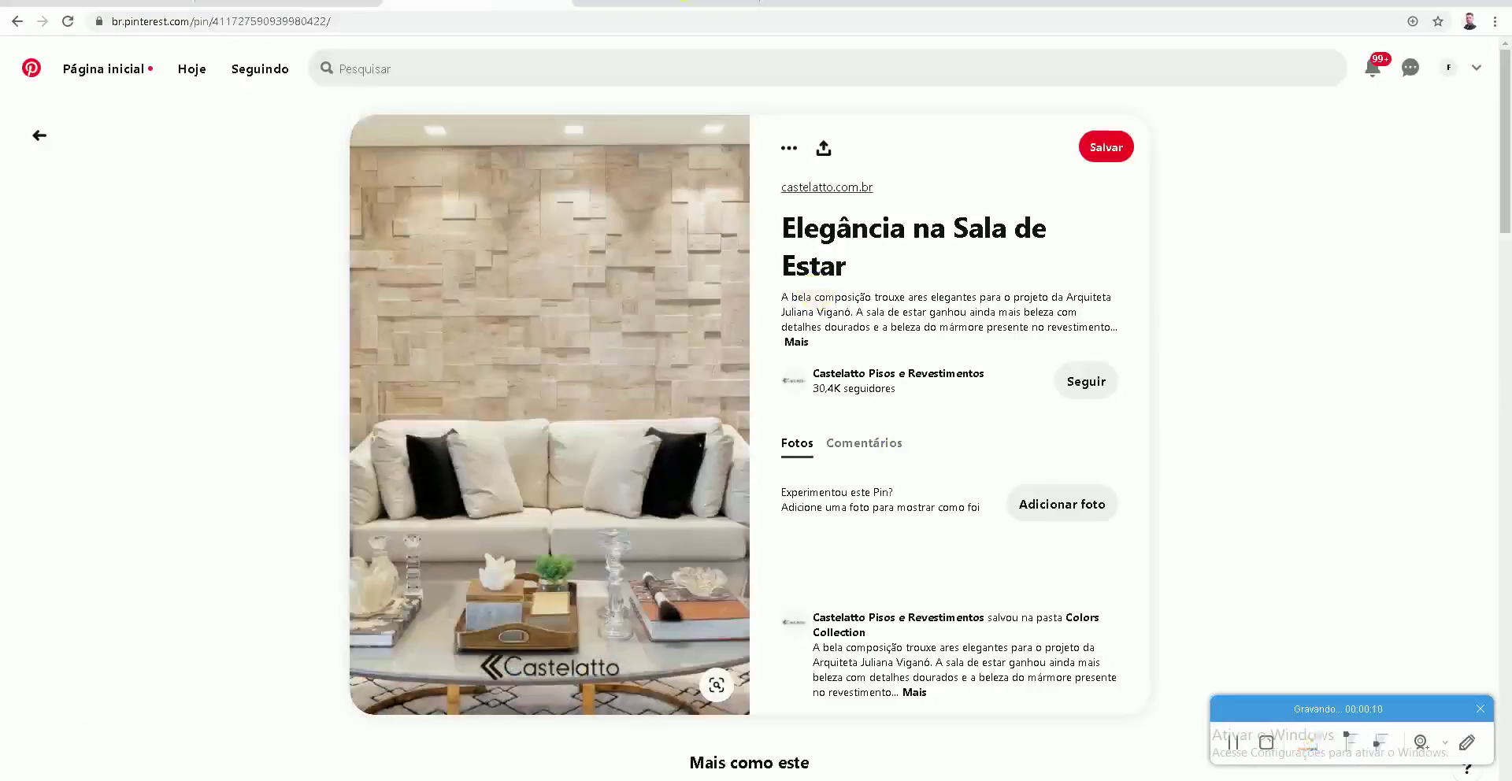
Step: Browse the Castelatto Lucce product page and view the enlarged COBRE colour photo
left_click(665, 4)
scroll(598, 460, "up", 15)
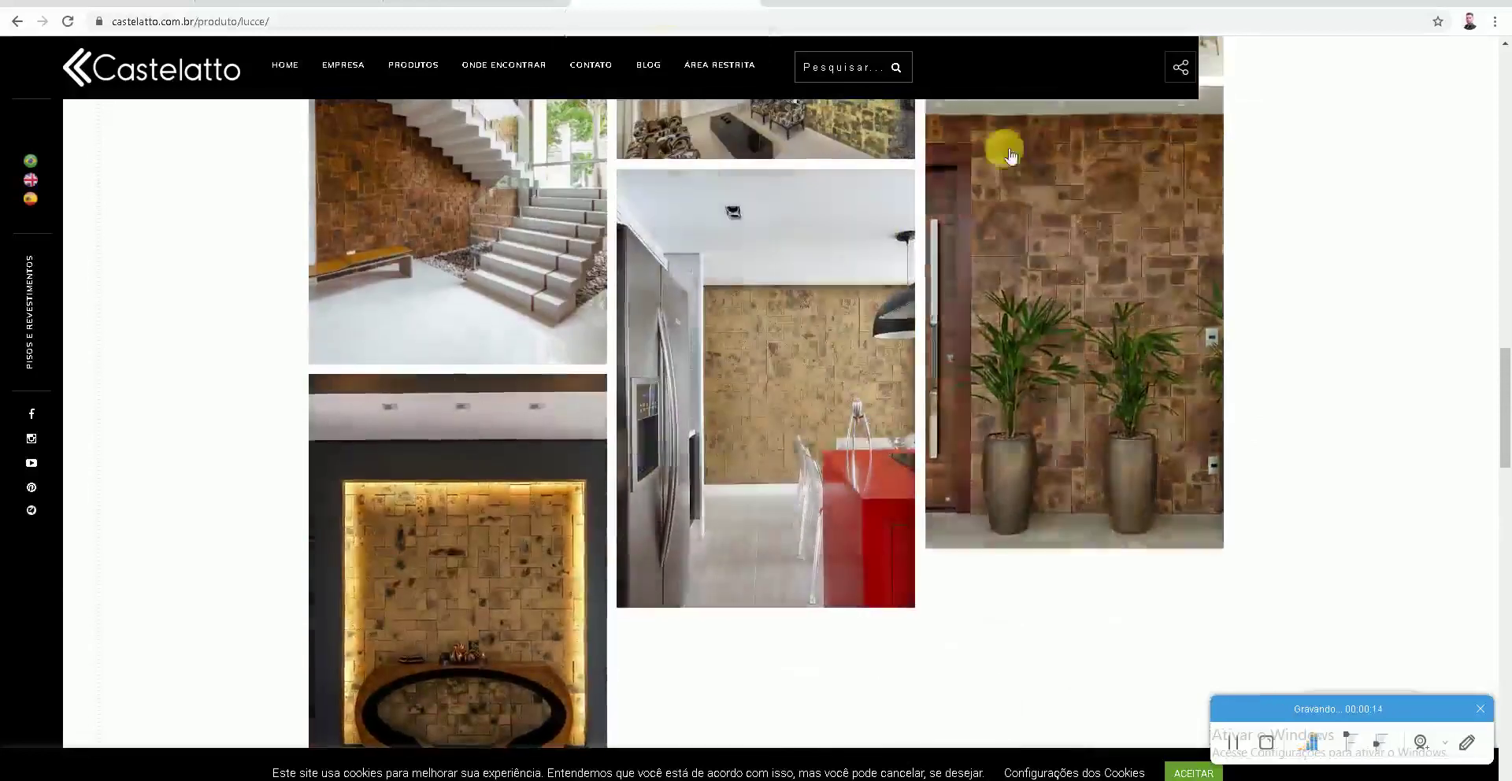
scroll(490, 338, "up", 2)
scroll(746, 379, "down", 4)
scroll(790, 414, "down", 6)
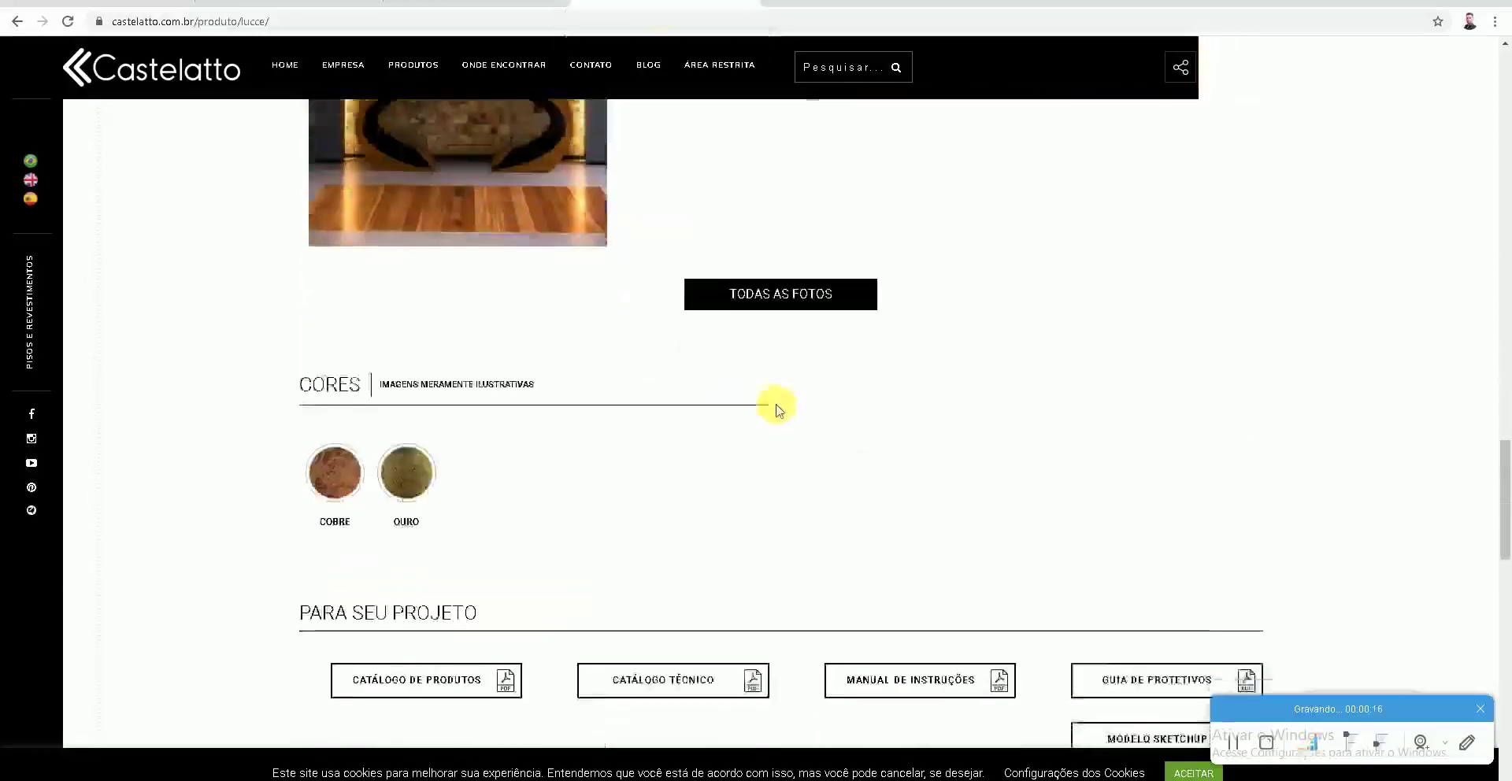
left_click(319, 443)
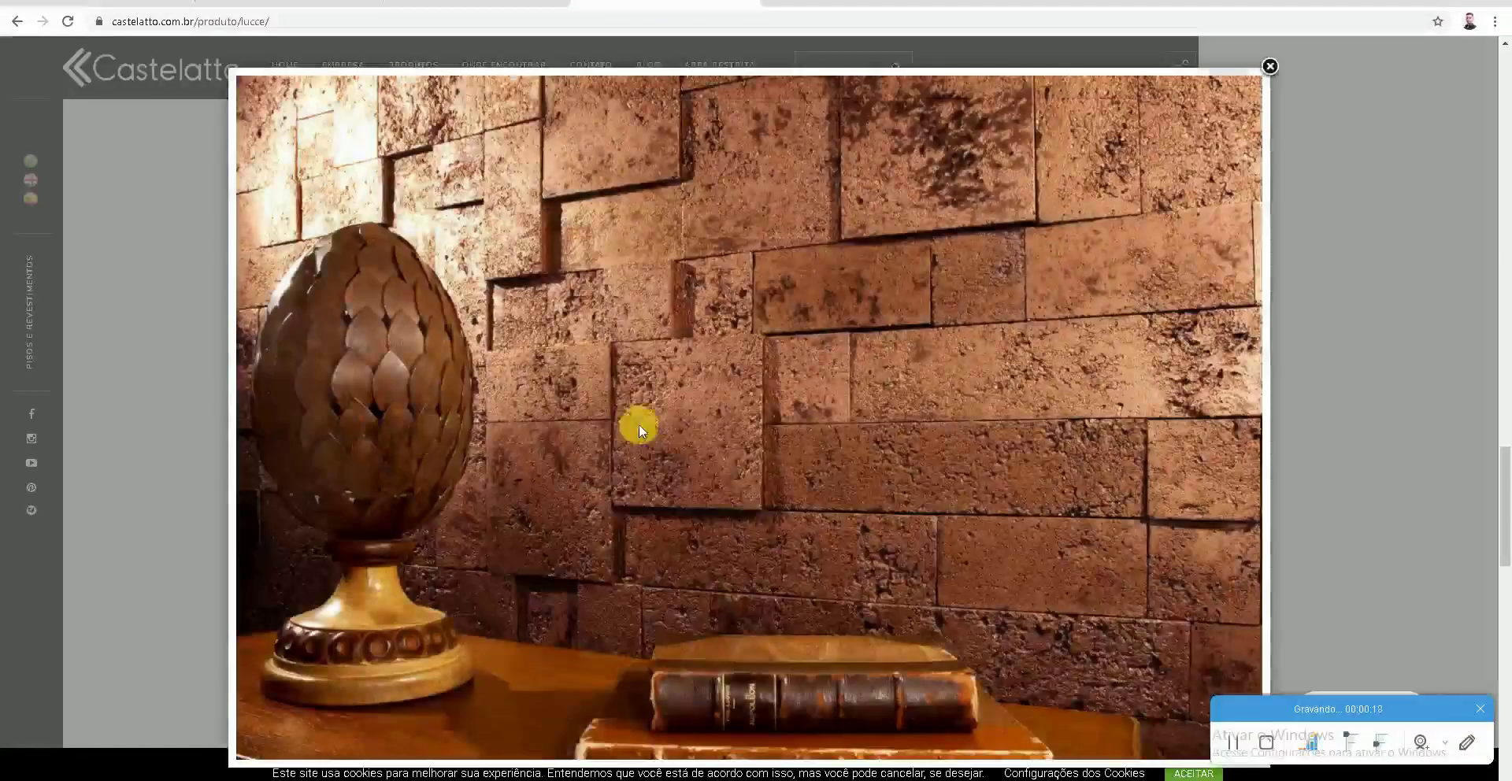
left_click(1318, 323)
scroll(559, 473, "down", 10)
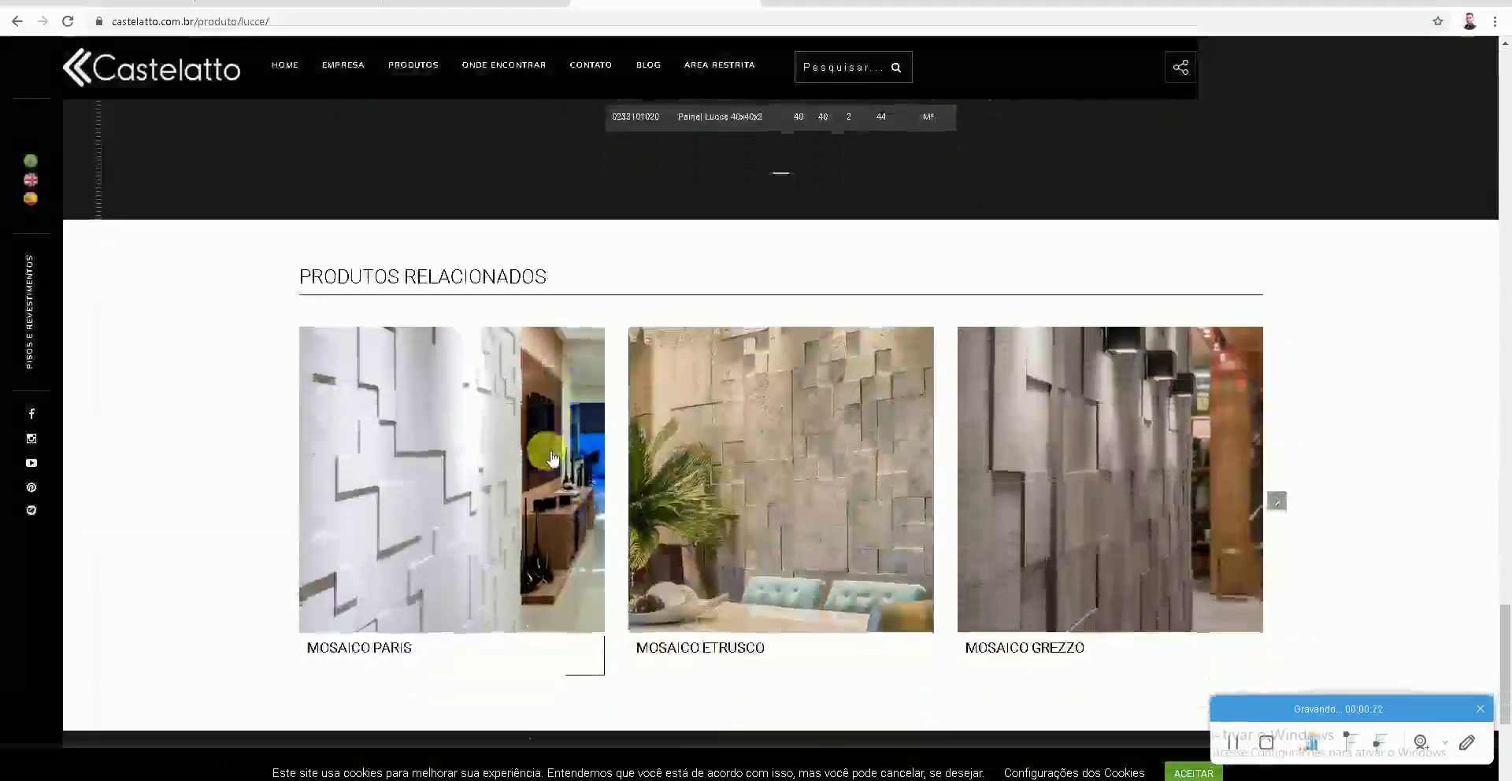
scroll(544, 453, "up", 5)
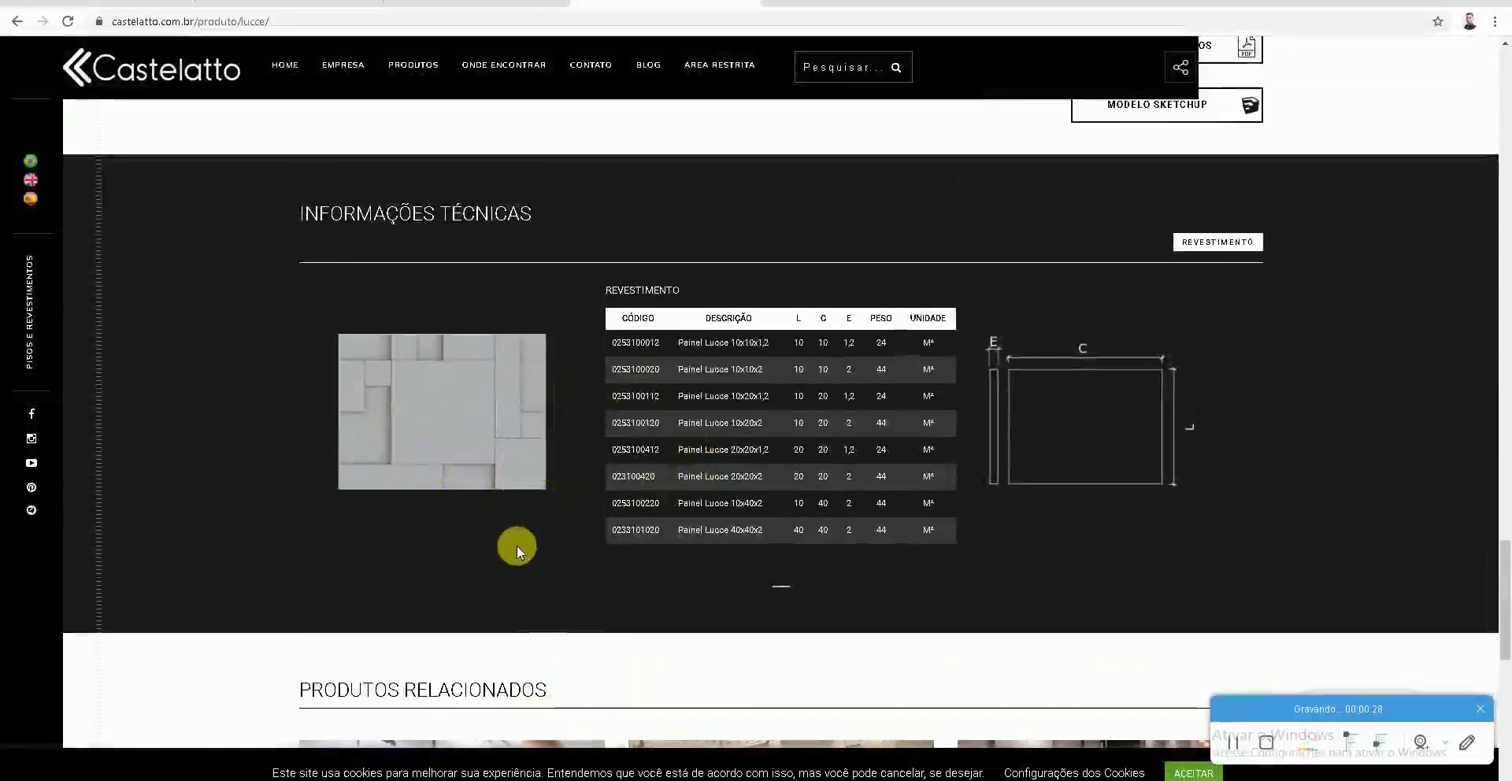
Step: Save the Lucce panel image as lucce-revestimento.png and return to Revit
left_click(445, 386)
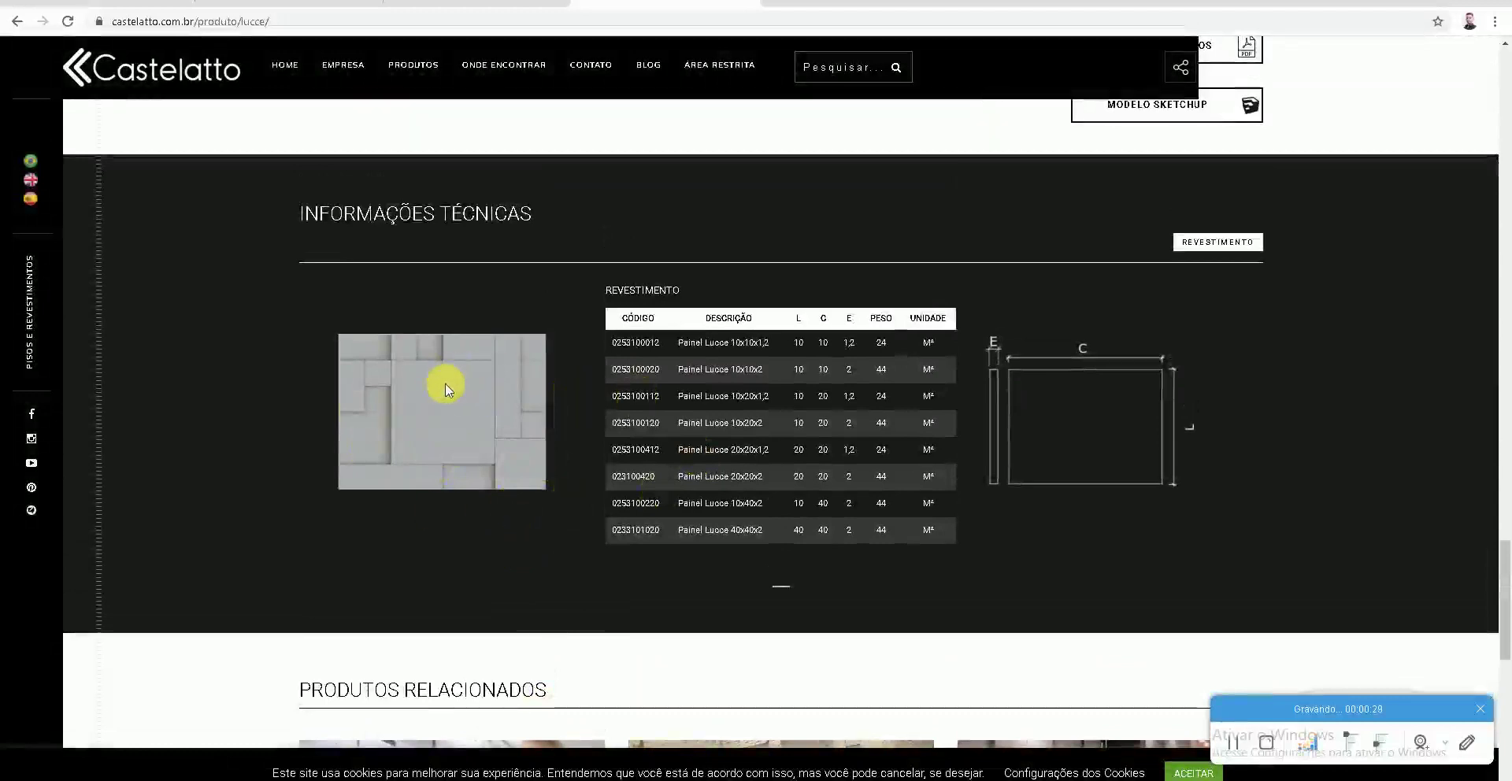
left_click(495, 430)
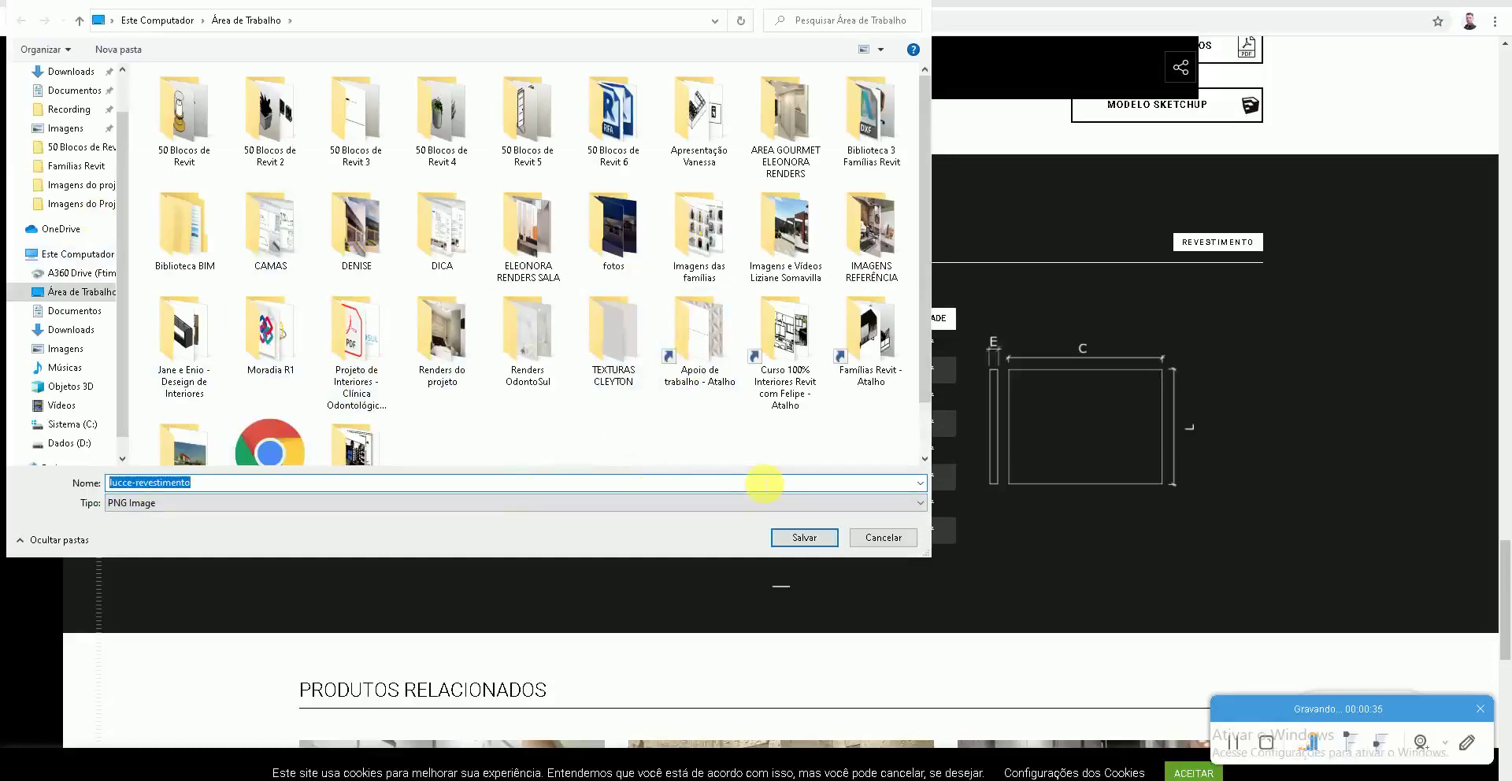
scroll(622, 402, "down", 1)
scroll(624, 405, "up", 1)
left_click(804, 537)
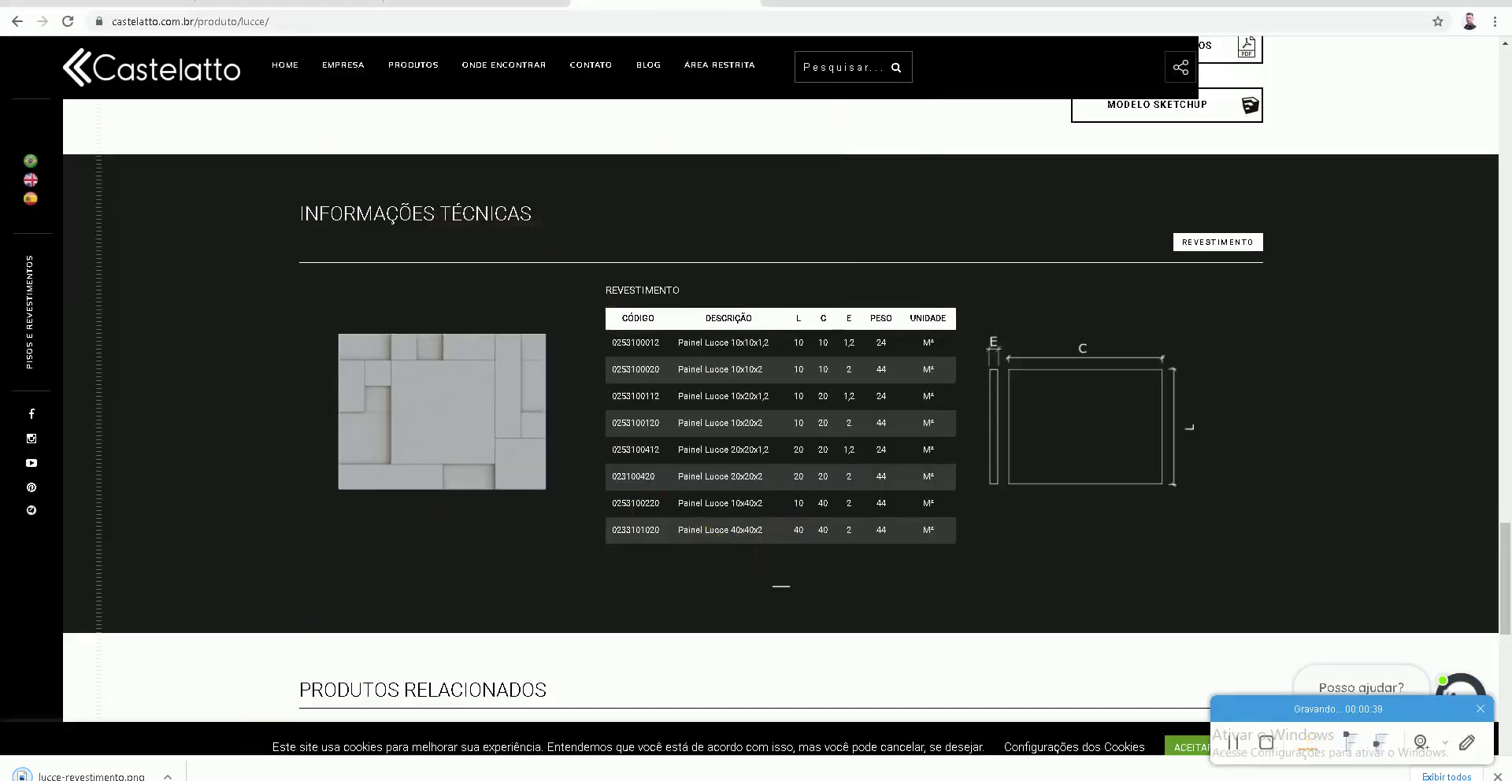
key("alt+Tab")
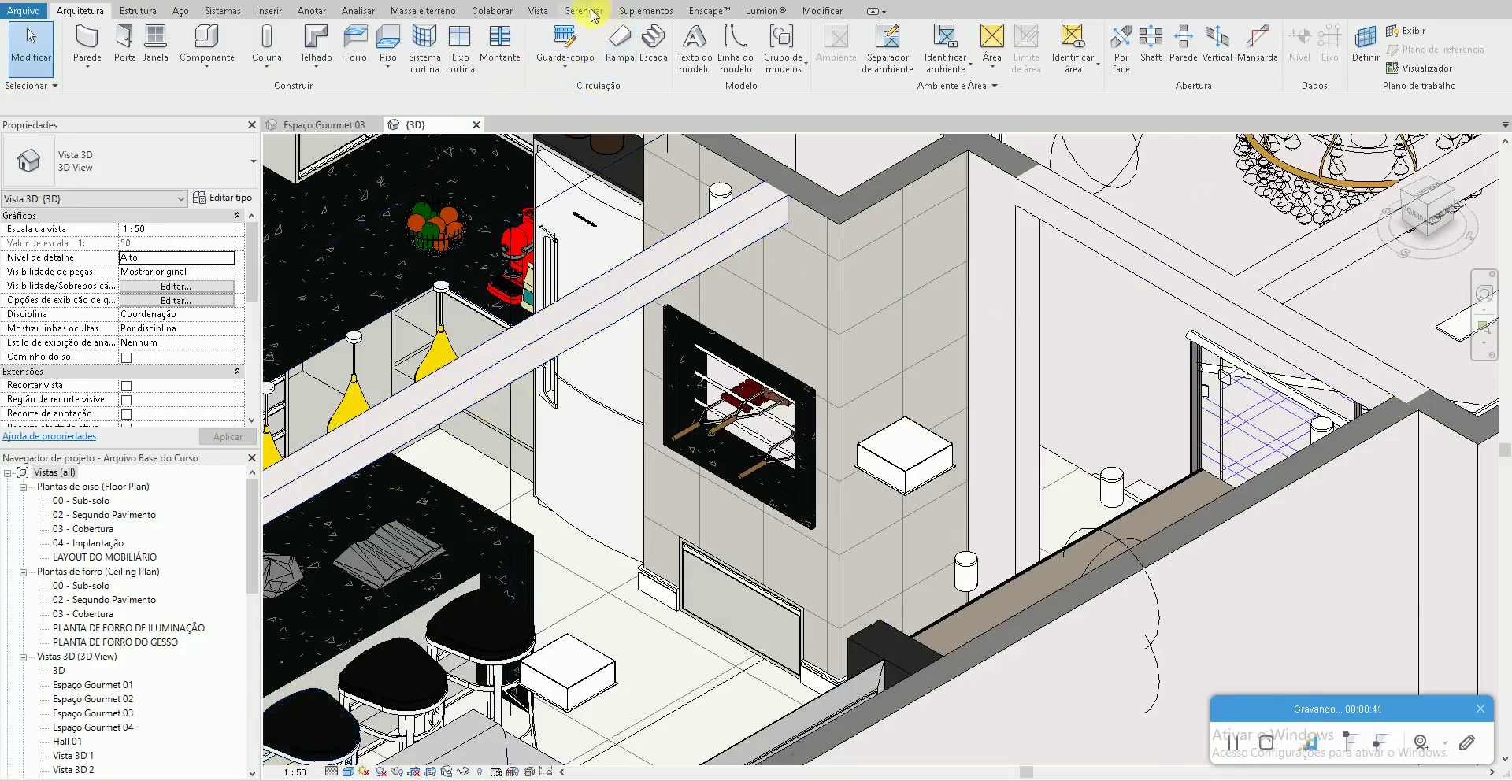
Step: From Manage > Materials, create a new material, Padrão Novo material(2), in the Material Browser
left_click(86, 44)
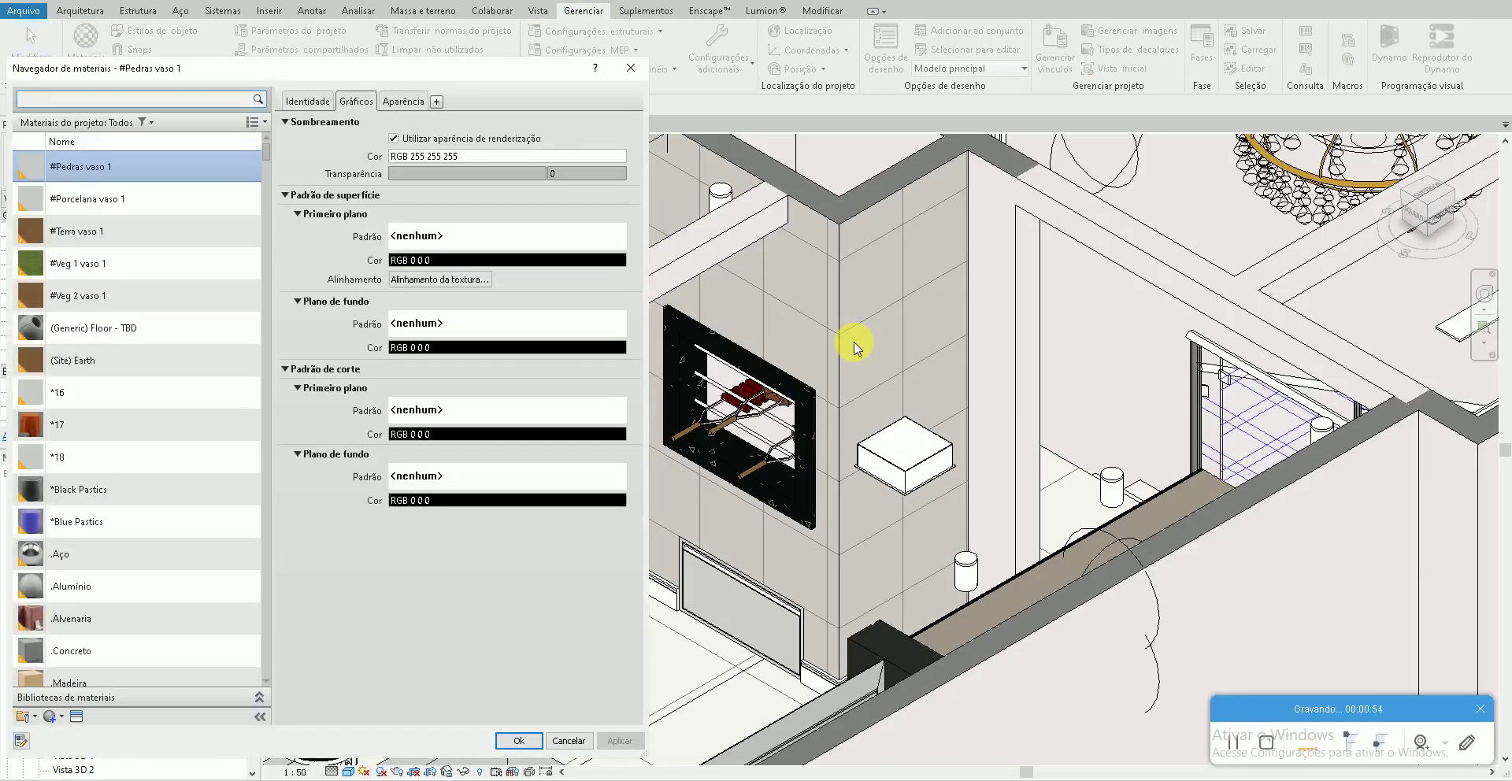
left_click(48, 717)
left_click(47, 717)
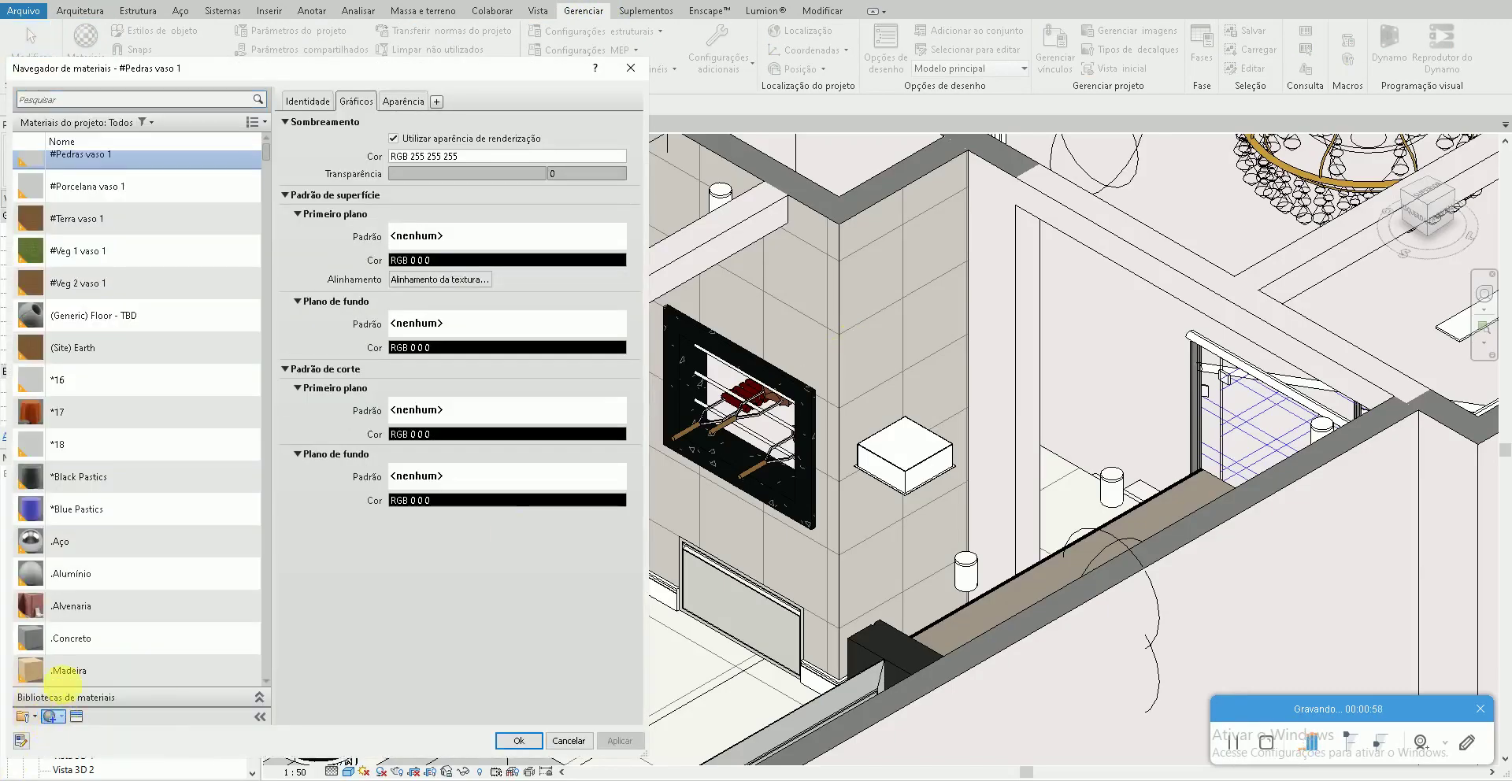
left_click(49, 717)
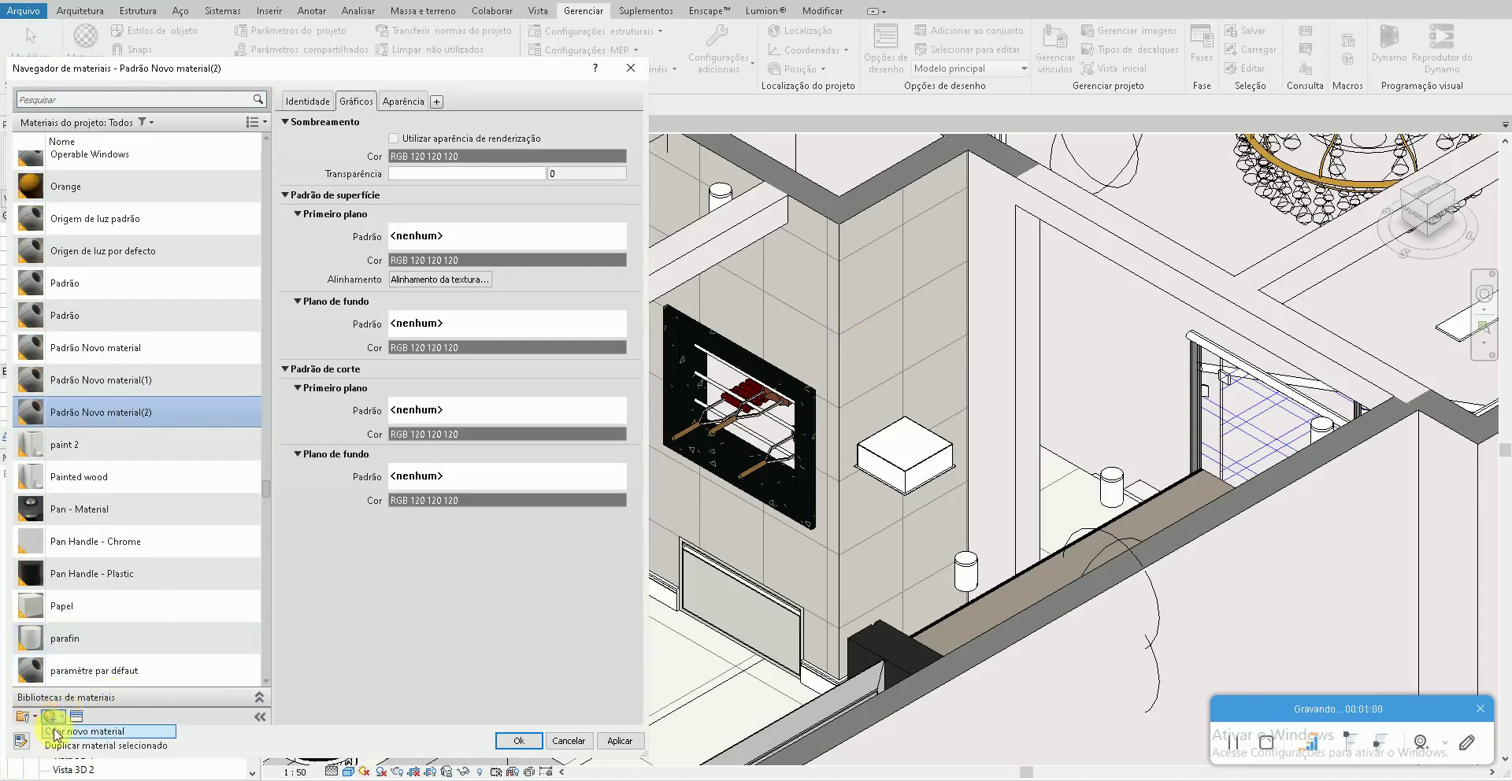
Step: Rename the new material to Lucce Revestimento Castelatto
left_click(61, 732)
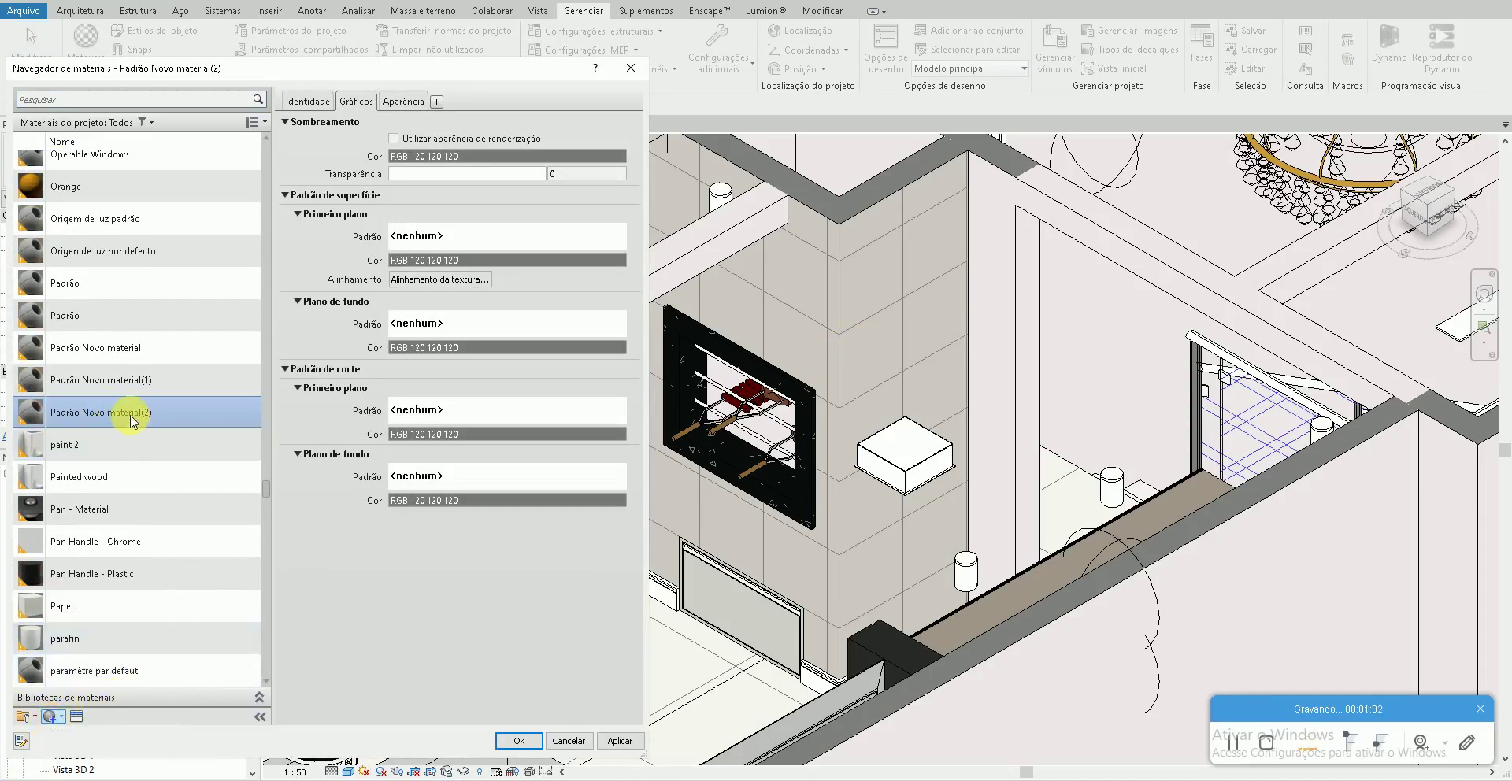
key("alt+Tab")
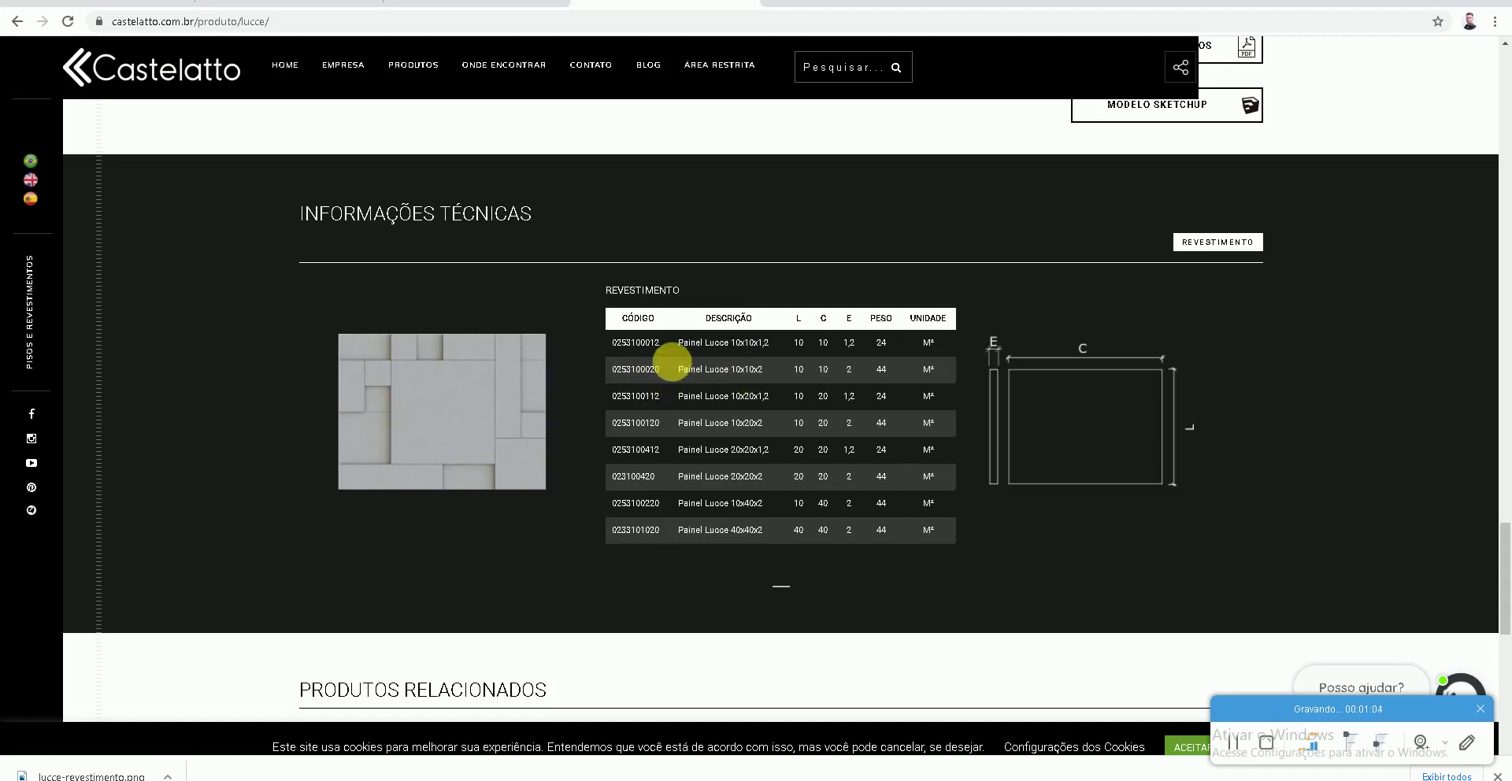
key("alt+Tab")
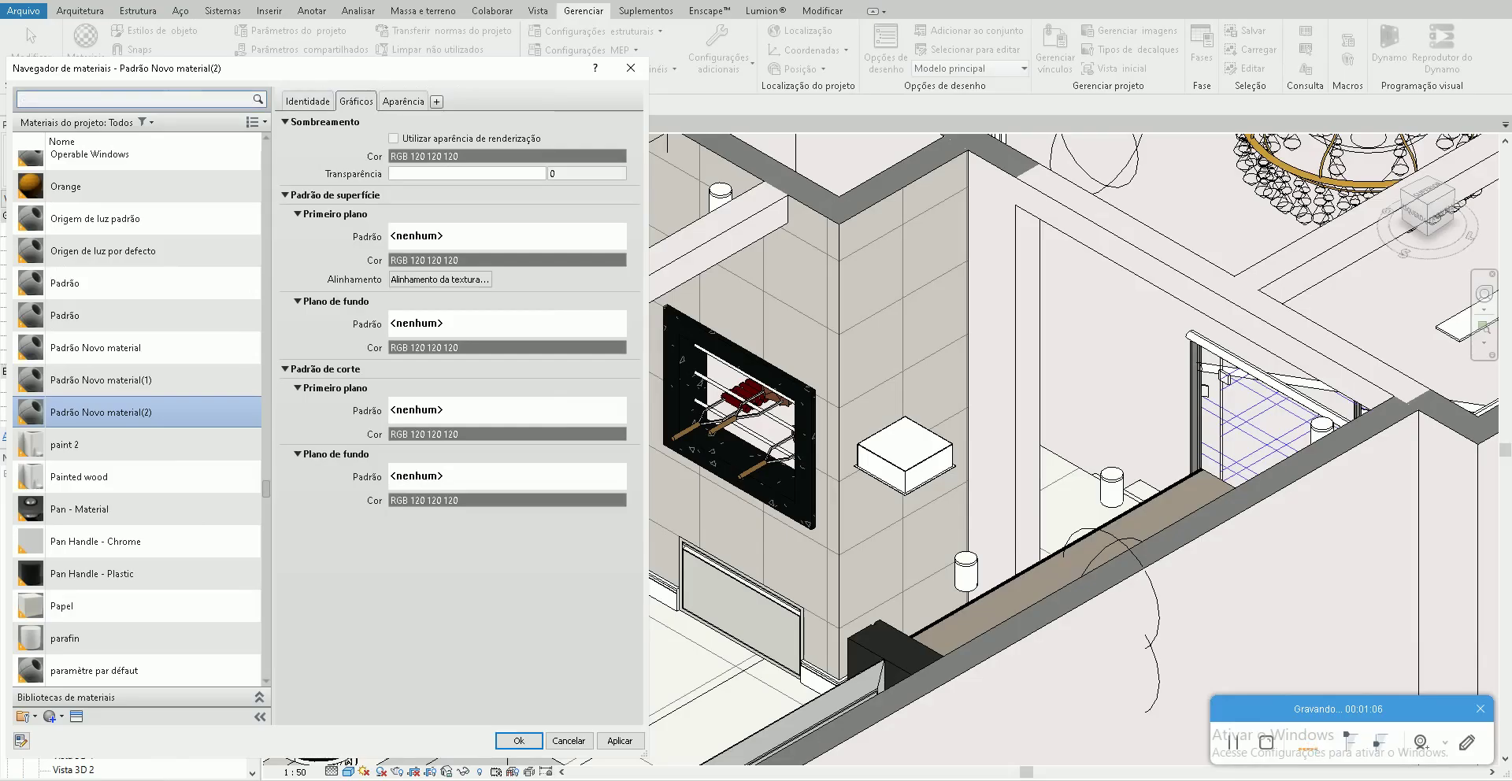
right_click(114, 411)
left_click(144, 450)
type("Lucce Revestimento Castellato")
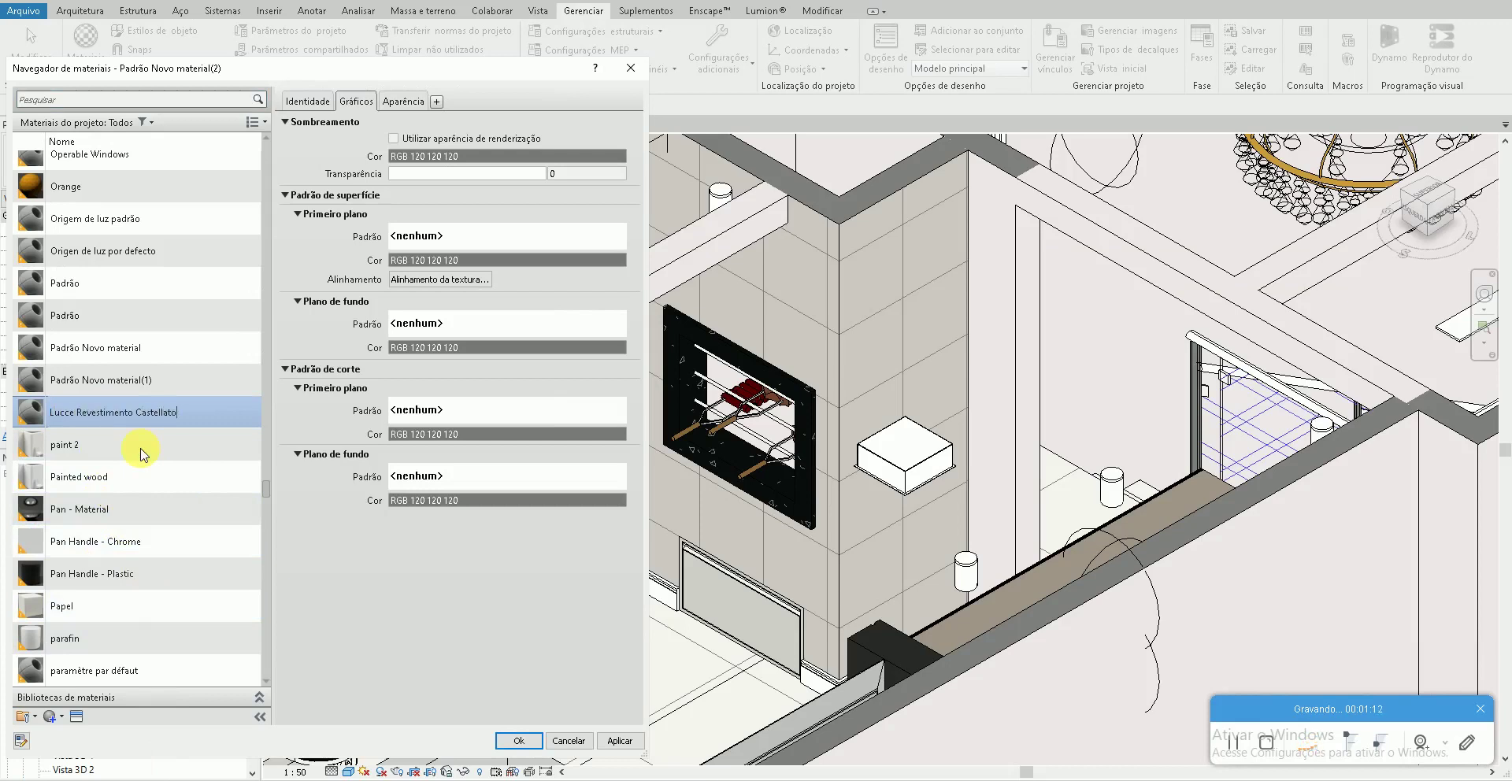
mouse_move(97, 780)
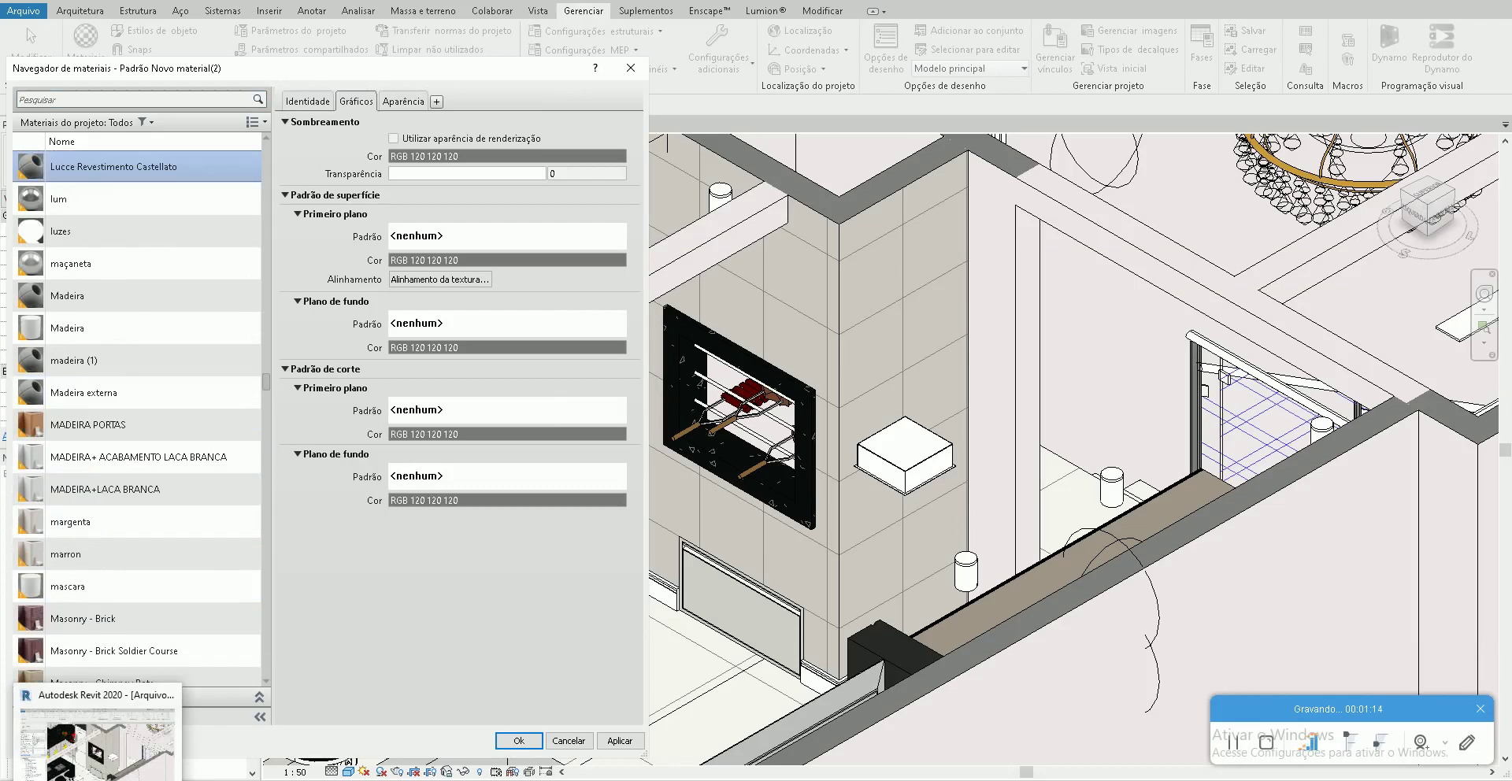
Step: Correct the name's spelling to Castelatto and make shading use the render appearance (RGB 80 80 80)
key("alt+Tab")
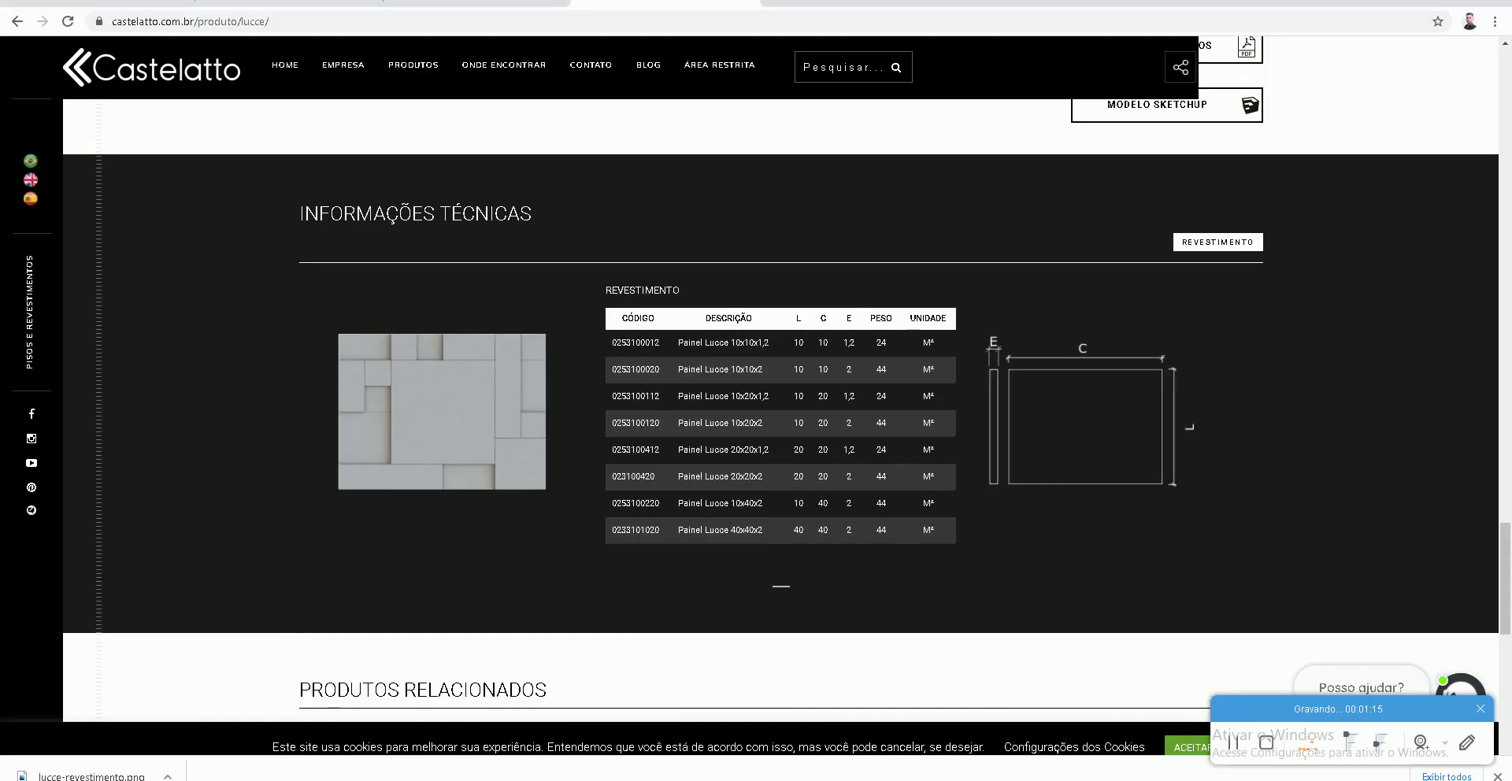
left_click(97, 725)
scroll(257, 281, "down", 1)
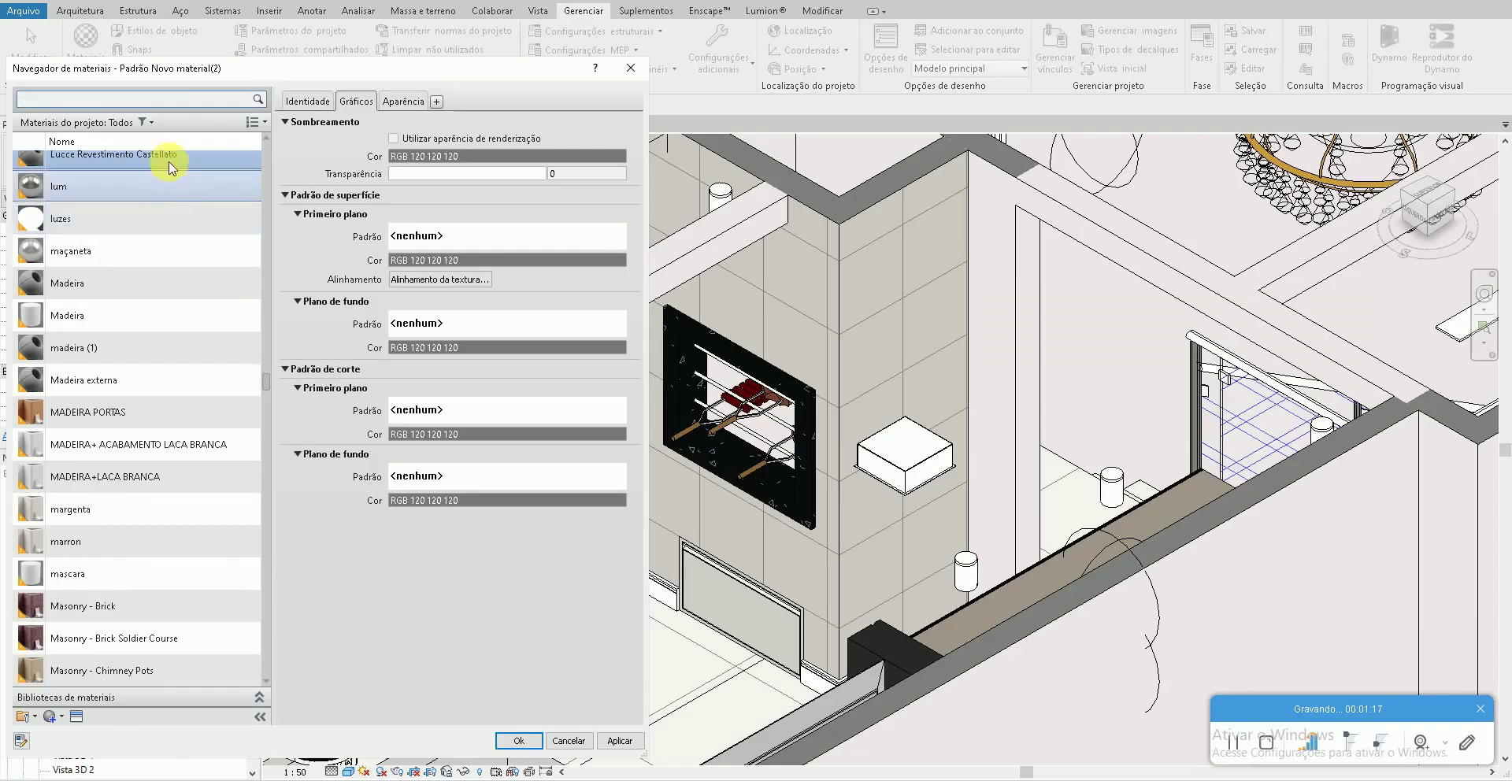
scroll(170, 167, "up", 1)
right_click(167, 168)
left_click(186, 260)
right_click(164, 170)
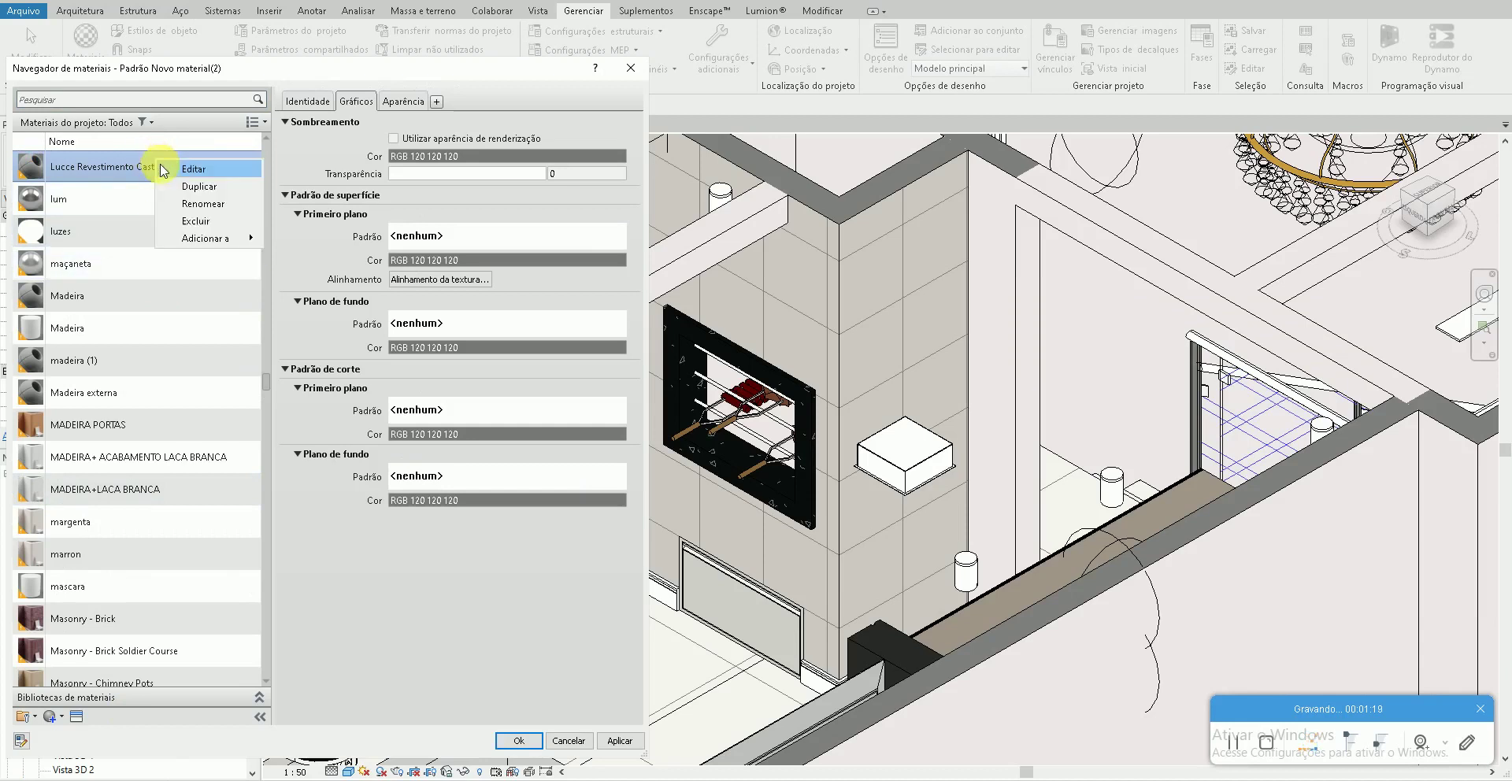
left_click(172, 168)
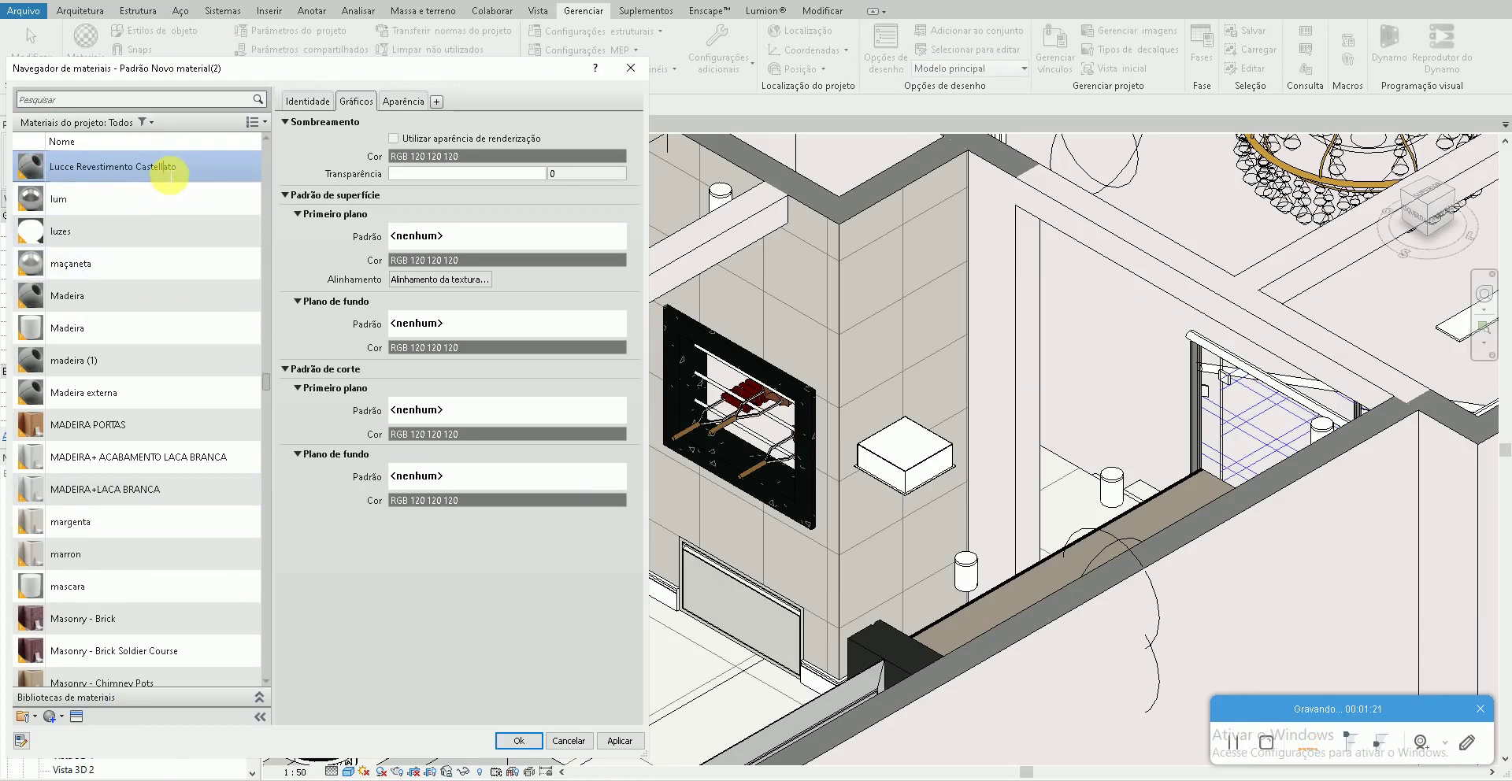
left_click_drag(169, 169, 199, 178)
type("to")
key("Return")
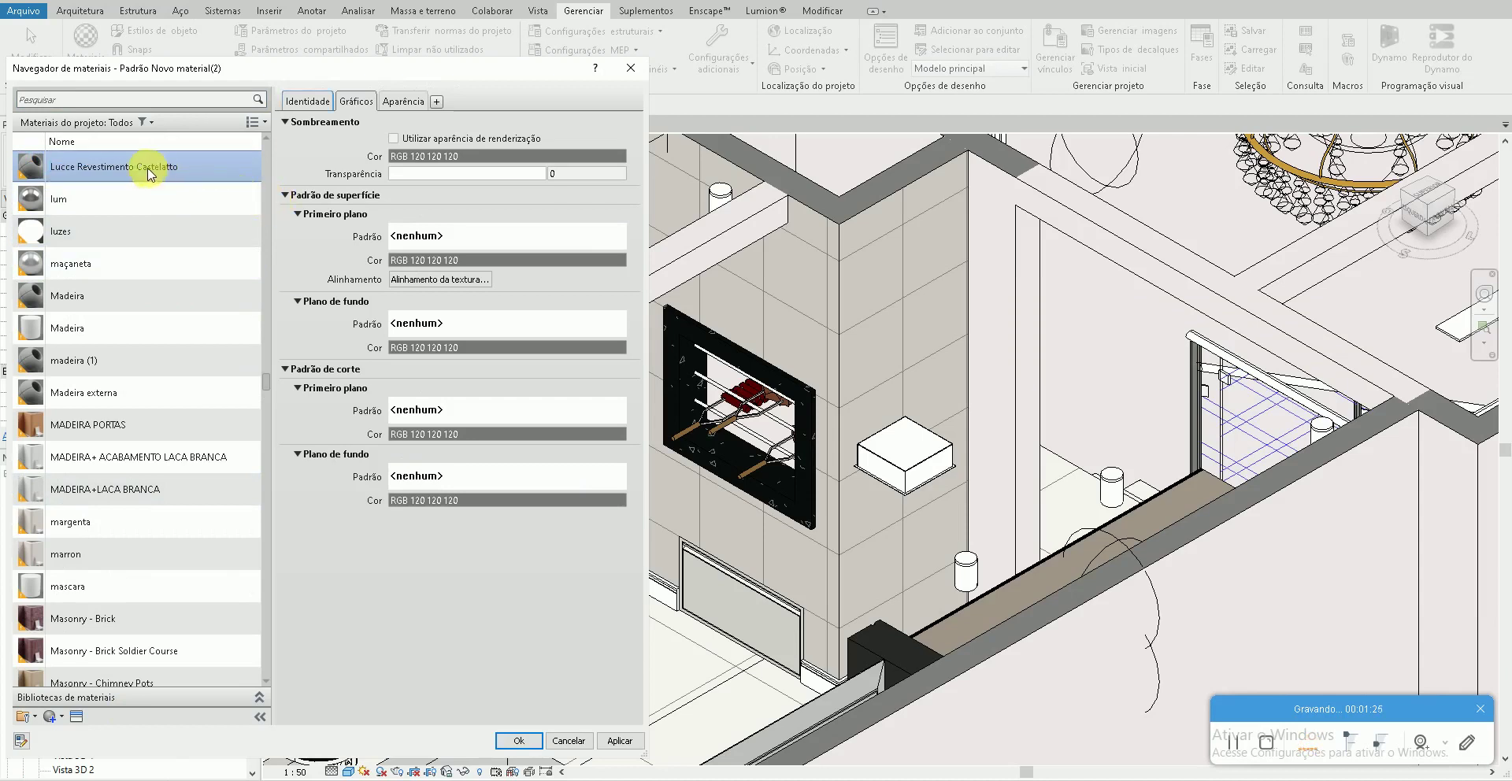
left_click(393, 139)
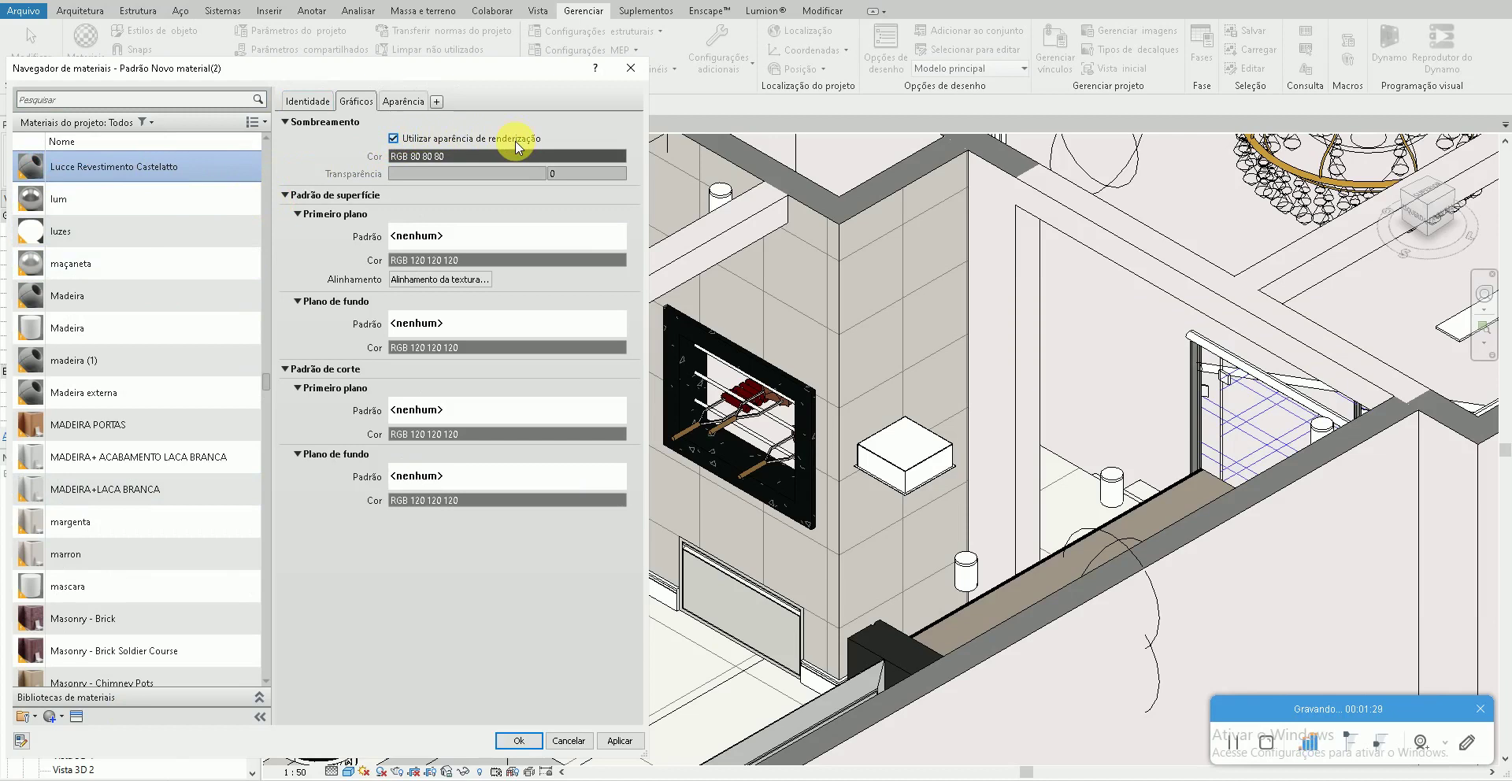
key("alt+Tab")
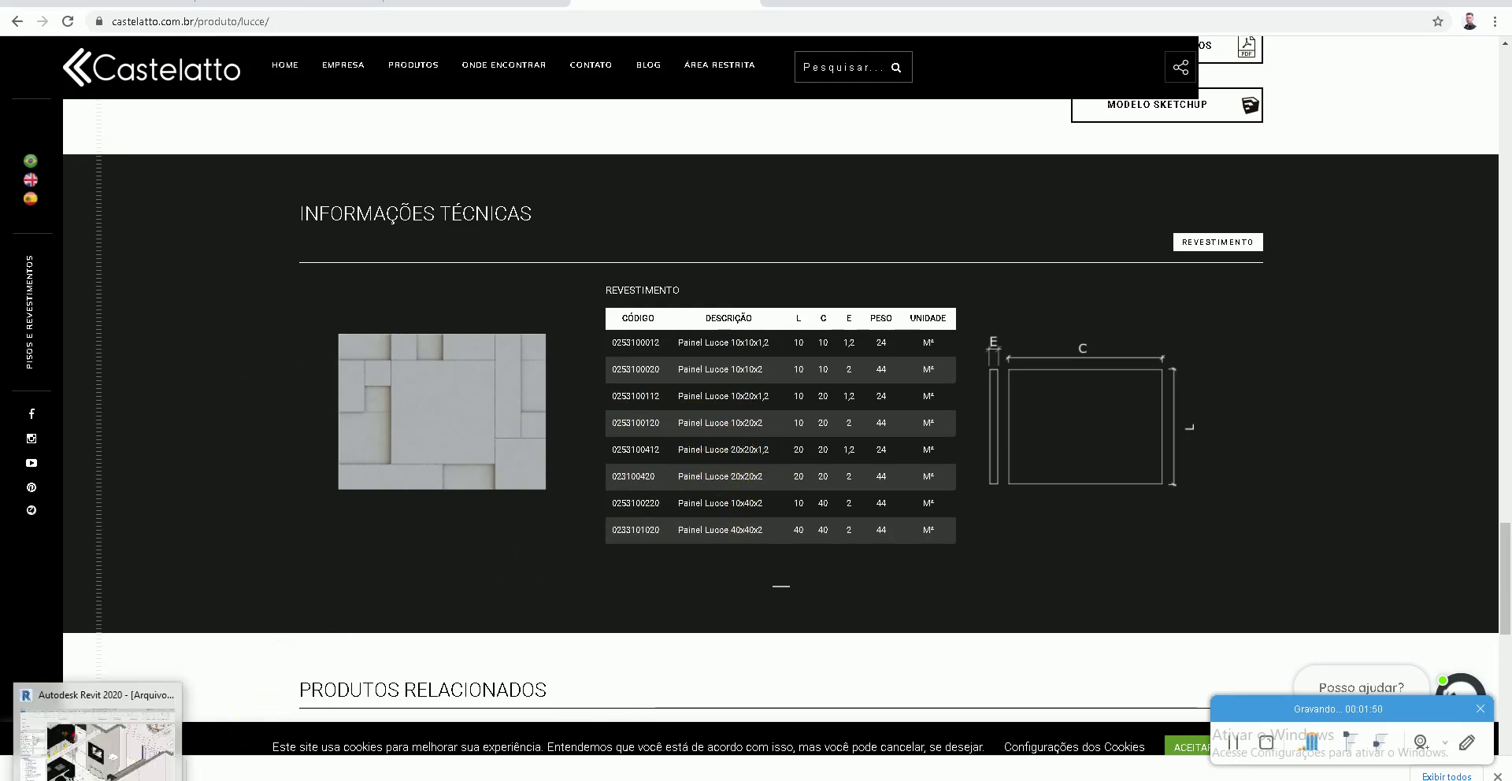
left_click(95, 720)
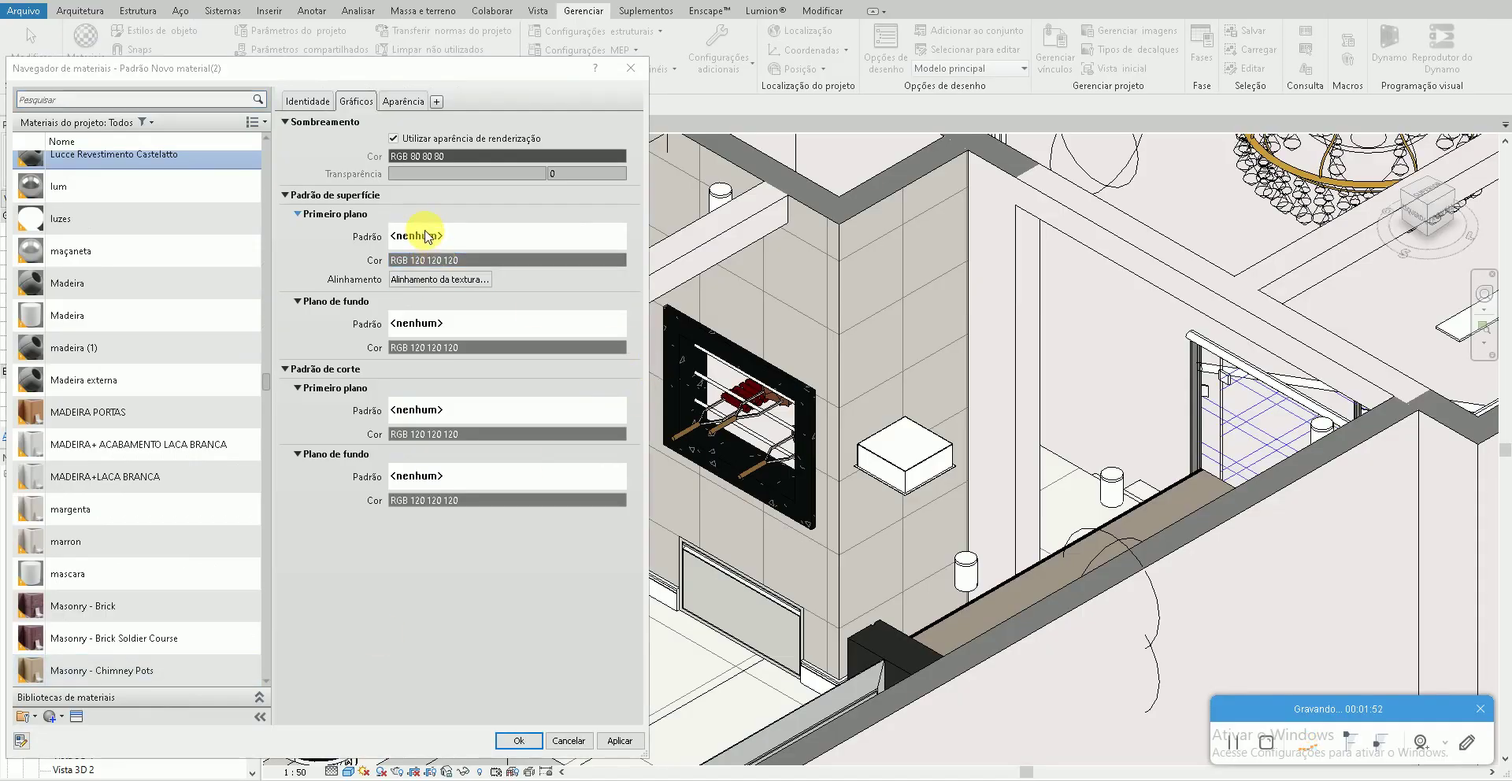
left_click(422, 236)
Step: Start a new model surface pattern named 10 x 20 as crosshatch at 0°
scroll(626, 428, "down", 2)
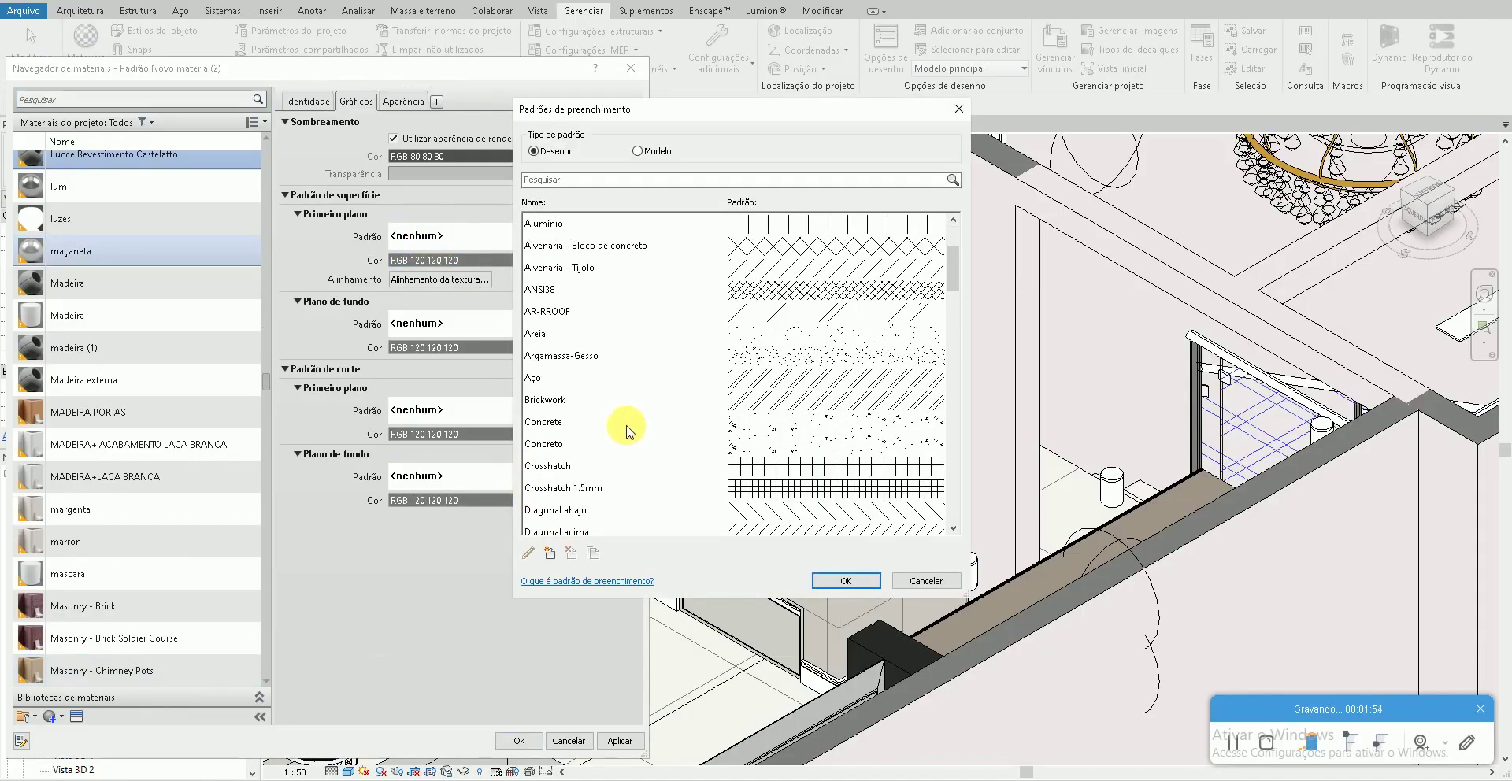
left_click(552, 554)
key("Escape")
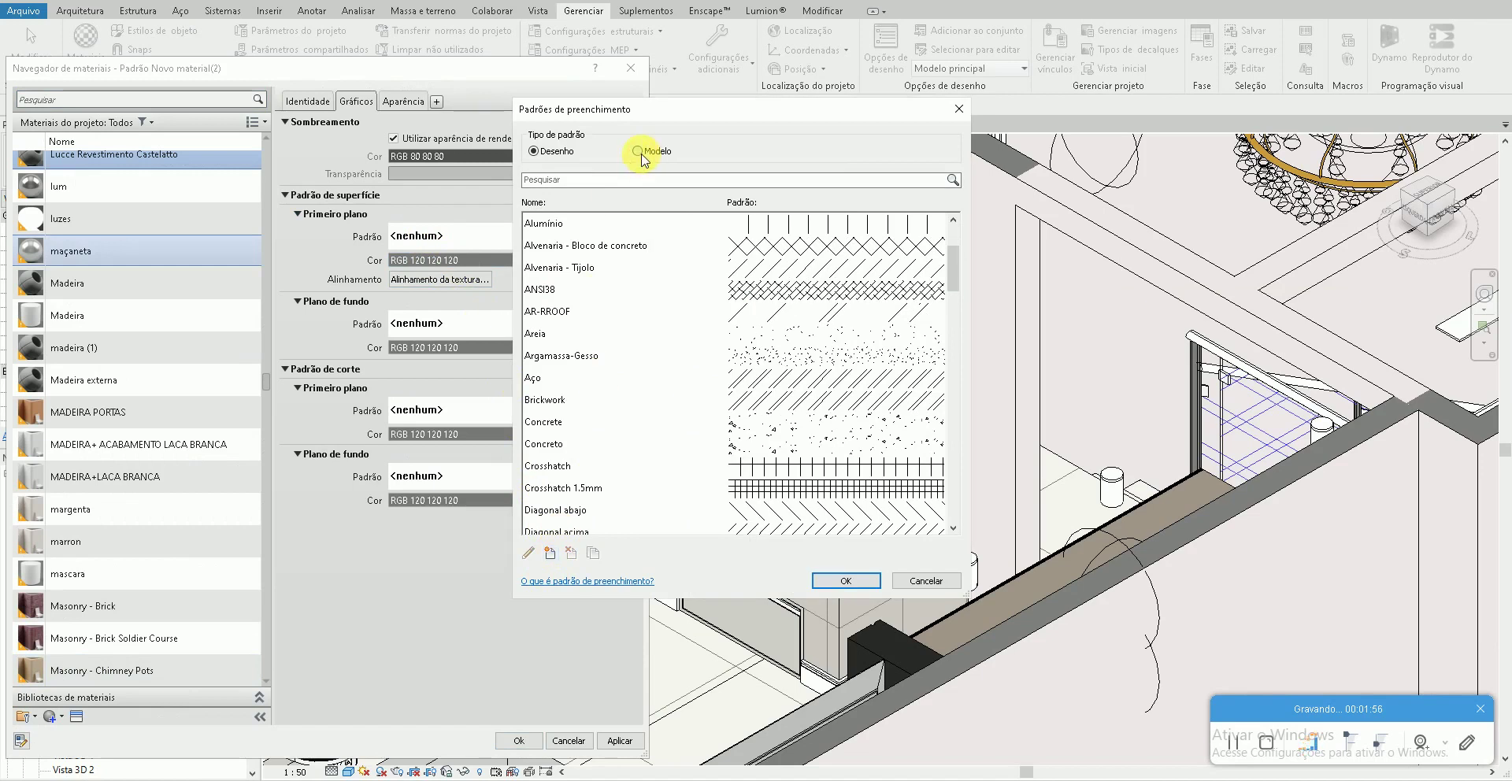
left_click(637, 150)
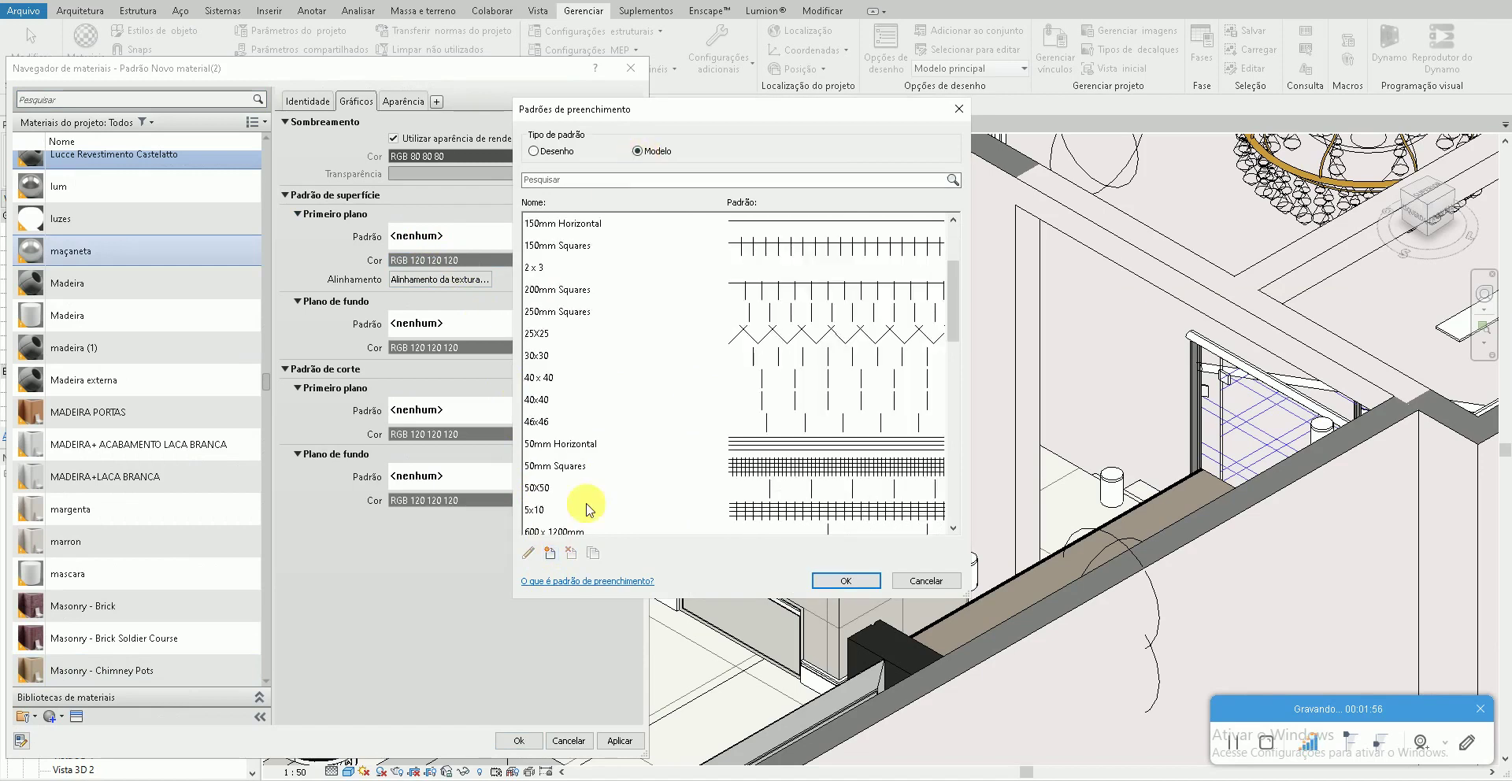
left_click(550, 554)
type("10 x 20")
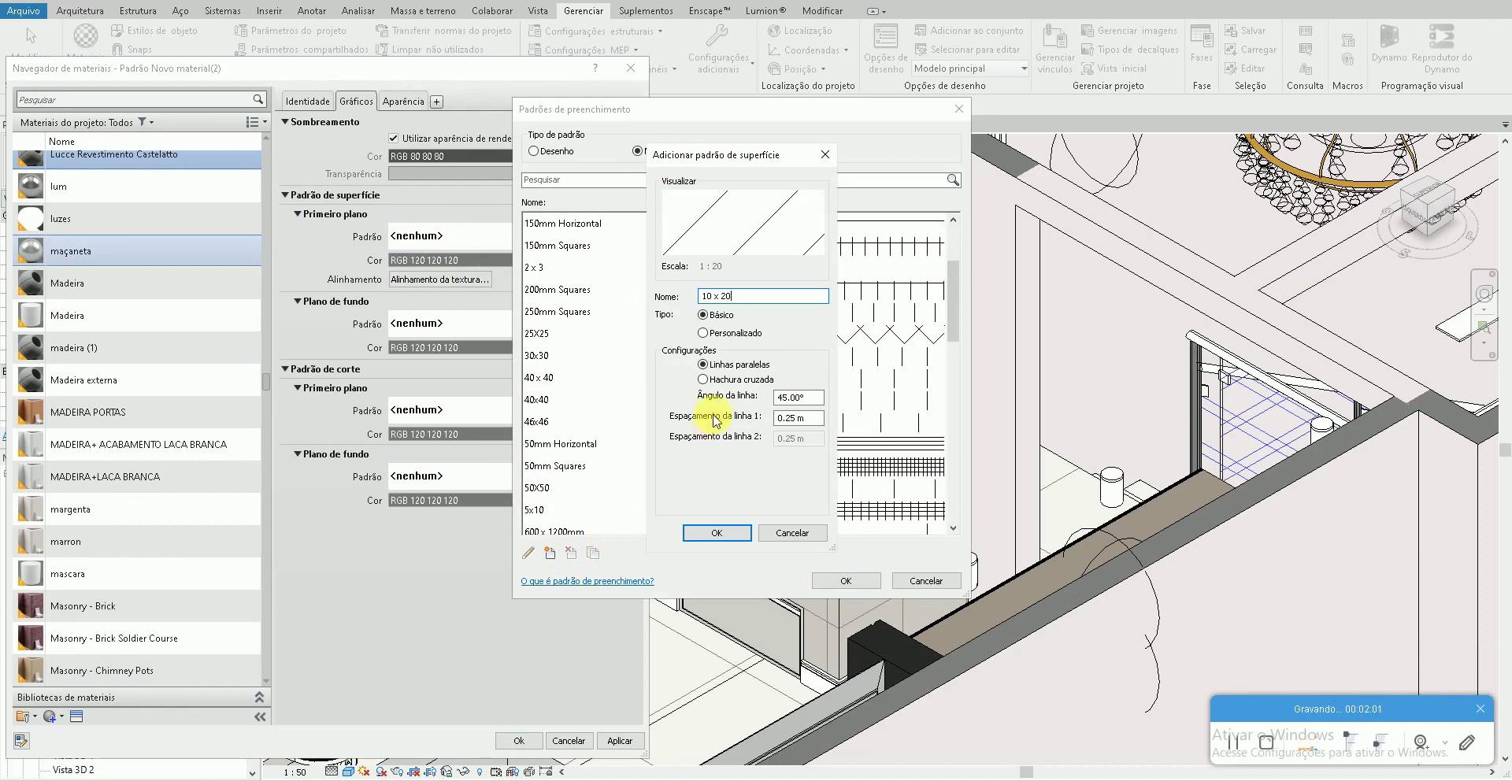
left_click(702, 380)
left_click_drag(819, 398, 721, 405)
type("0")
Step: Set the pattern's line spacings to 0.1 m and 0.2 m and confirm it
left_click_drag(821, 418, 723, 433)
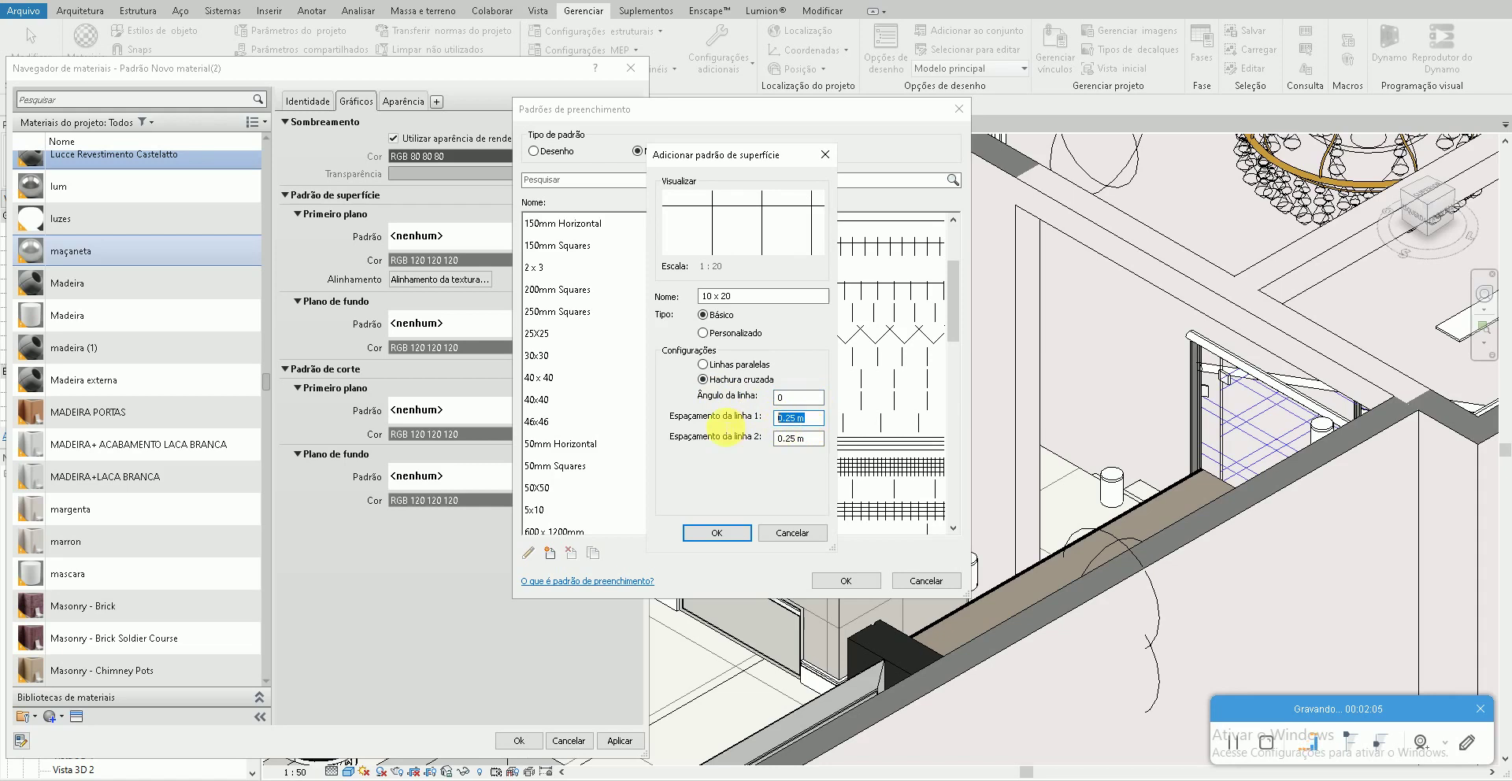
type(".2")
left_click_drag(821, 439, 693, 438)
type(".1")
left_click_drag(785, 418, 746, 429)
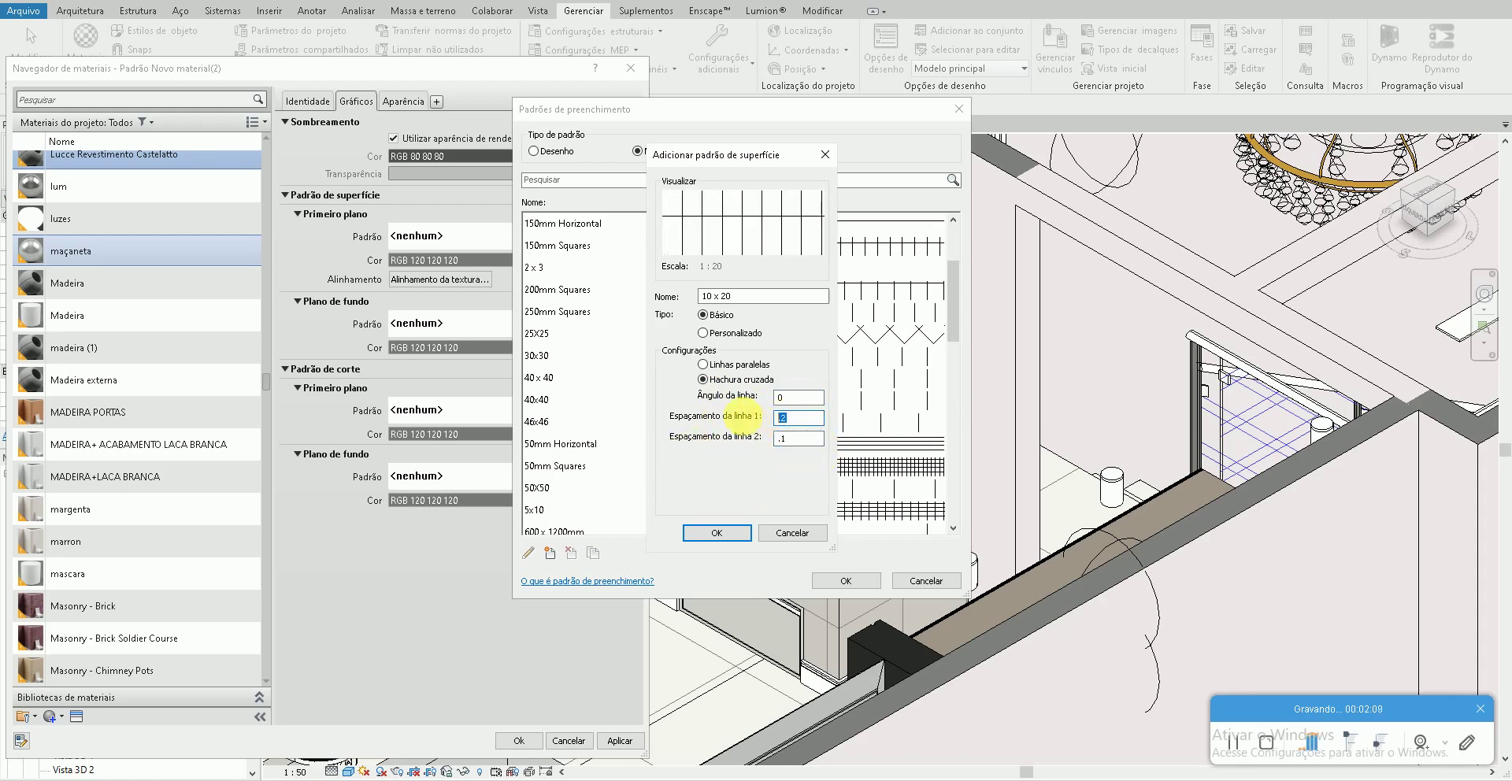
type(".1")
key("Tab")
type(".2")
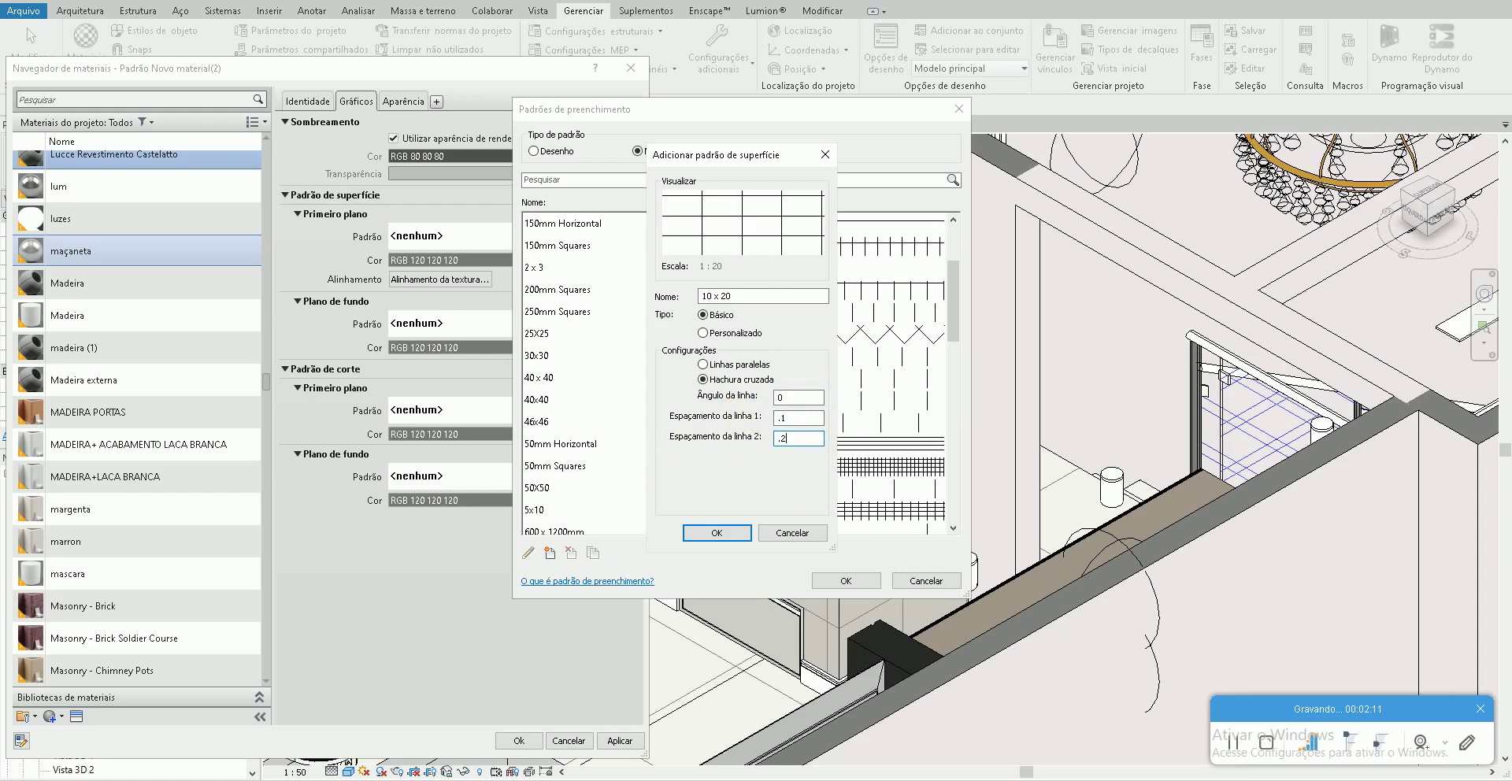
left_click(716, 534)
Step: Accept the 10 x 20 pattern, colour it grey RGB 128 128 128, and apply the changes
left_click(845, 581)
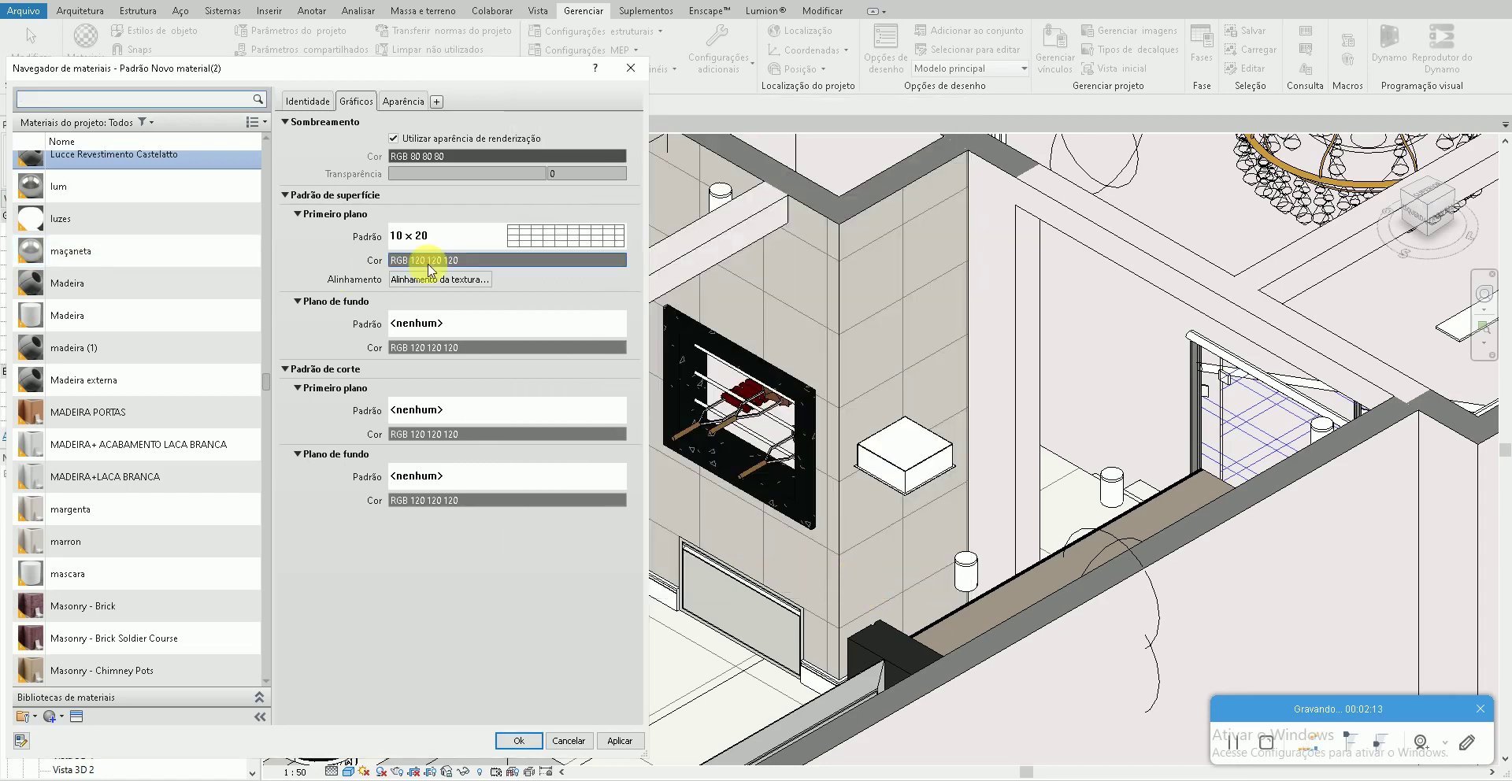
left_click(456, 262)
left_click(473, 549)
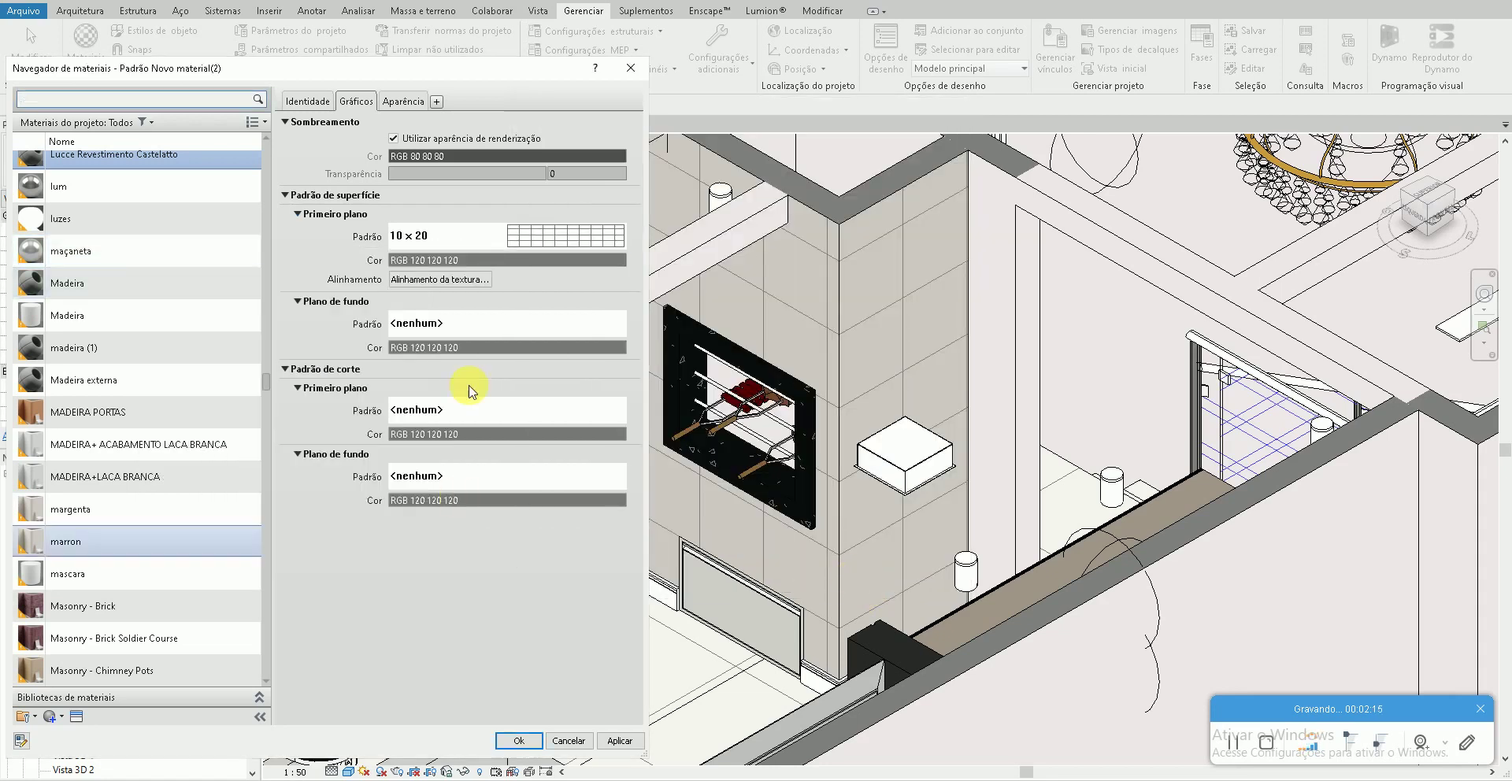
left_click(406, 260)
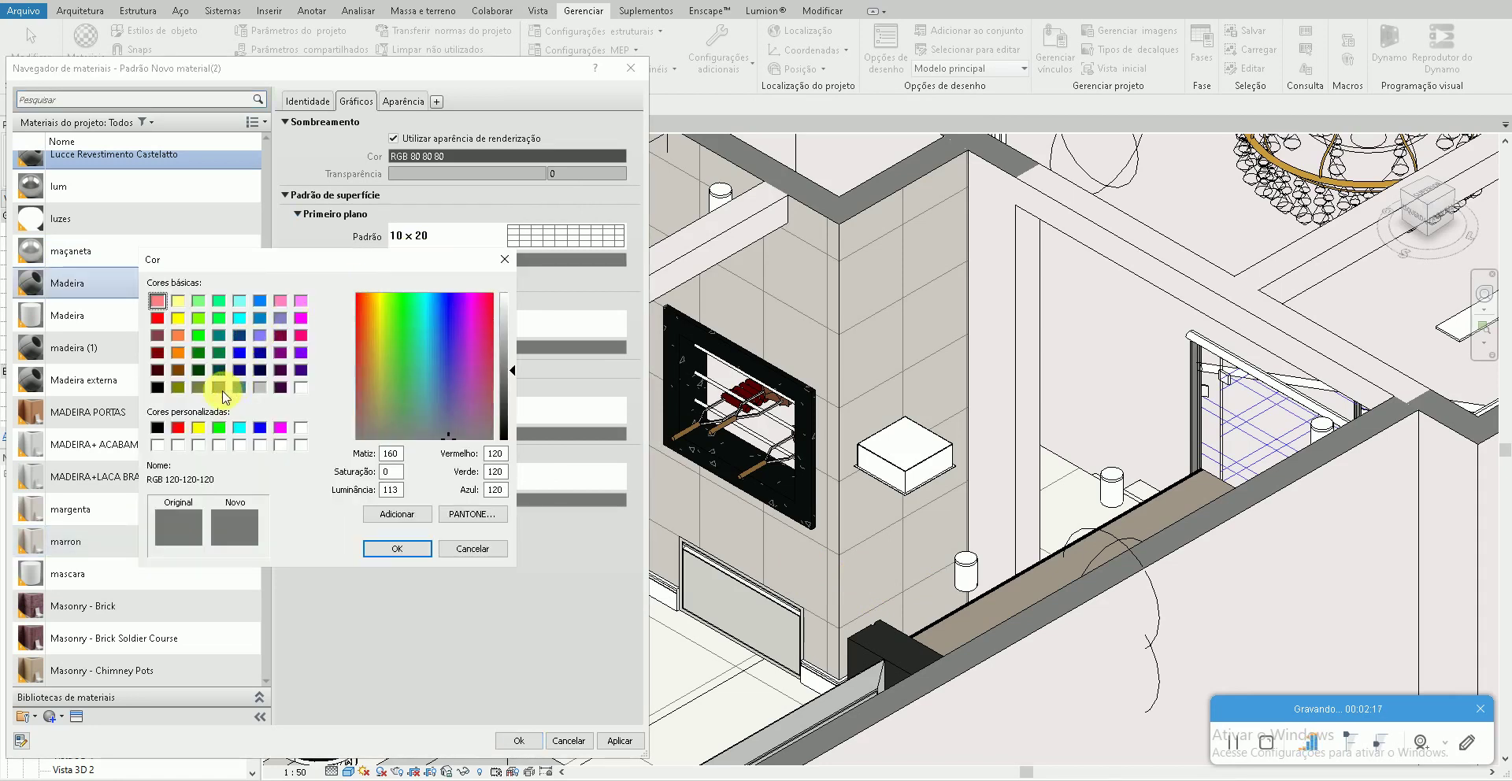
left_click(396, 549)
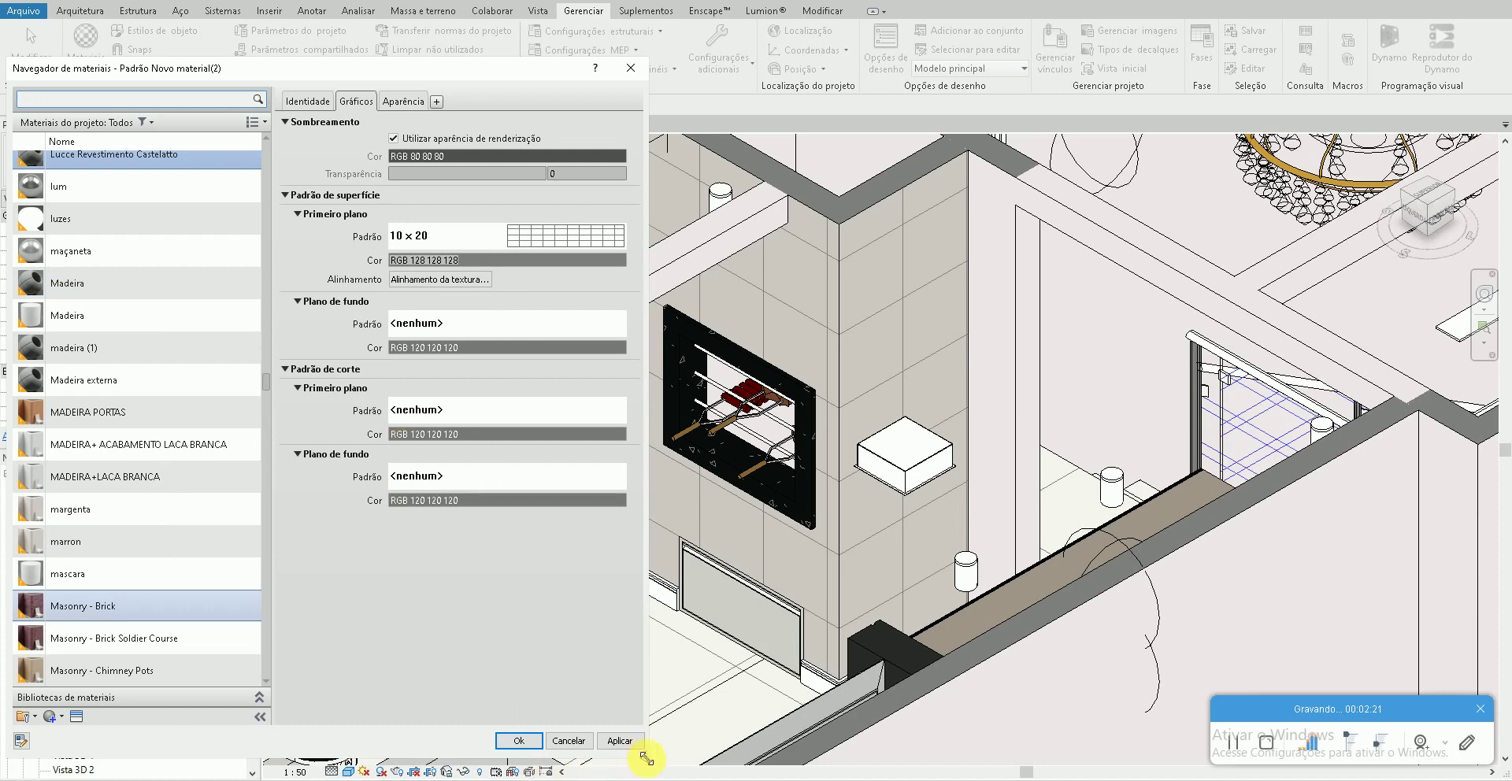
left_click(619, 739)
left_click(401, 101)
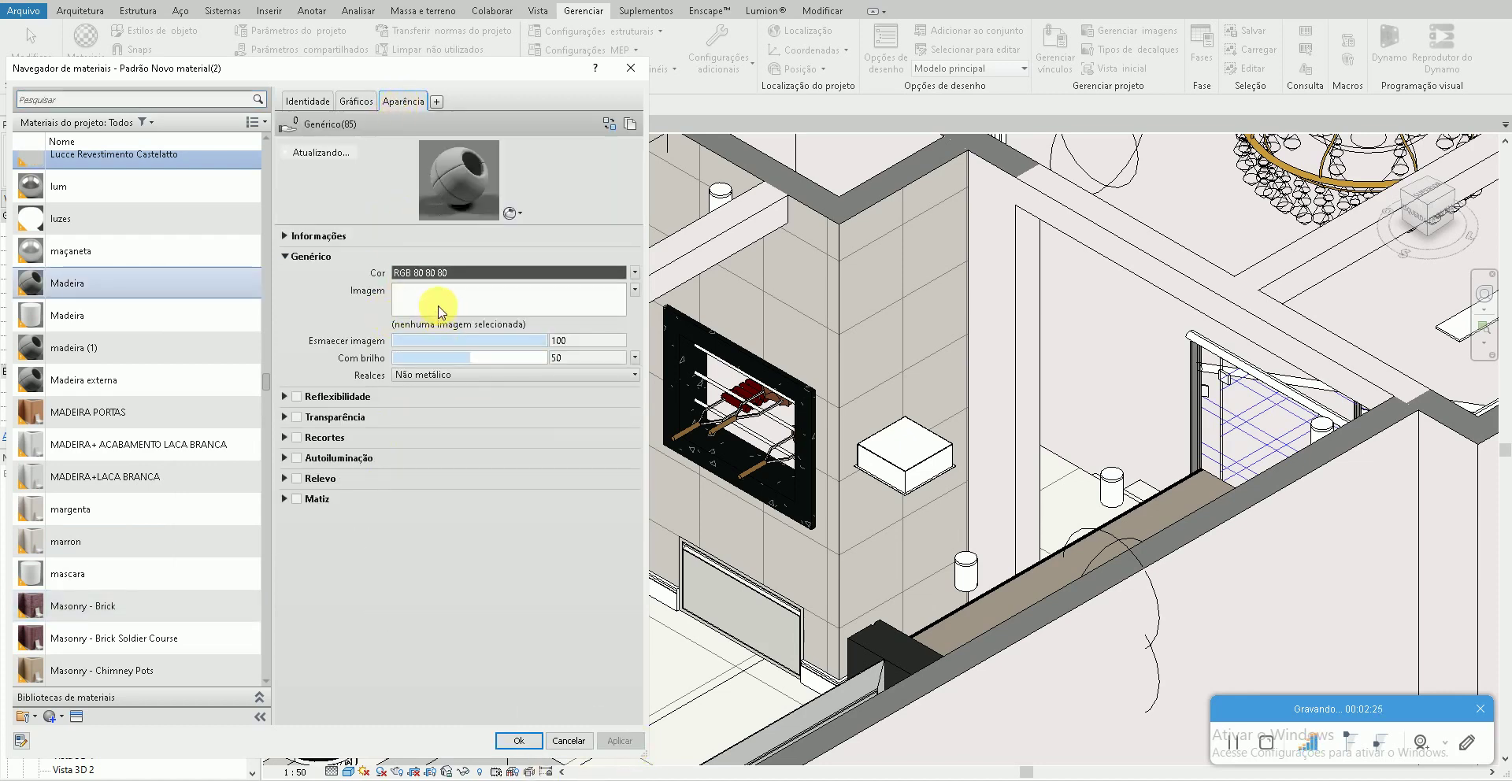
Step: Load lucce-revestimento.png from the desktop as the generic appearance image
left_click(438, 303)
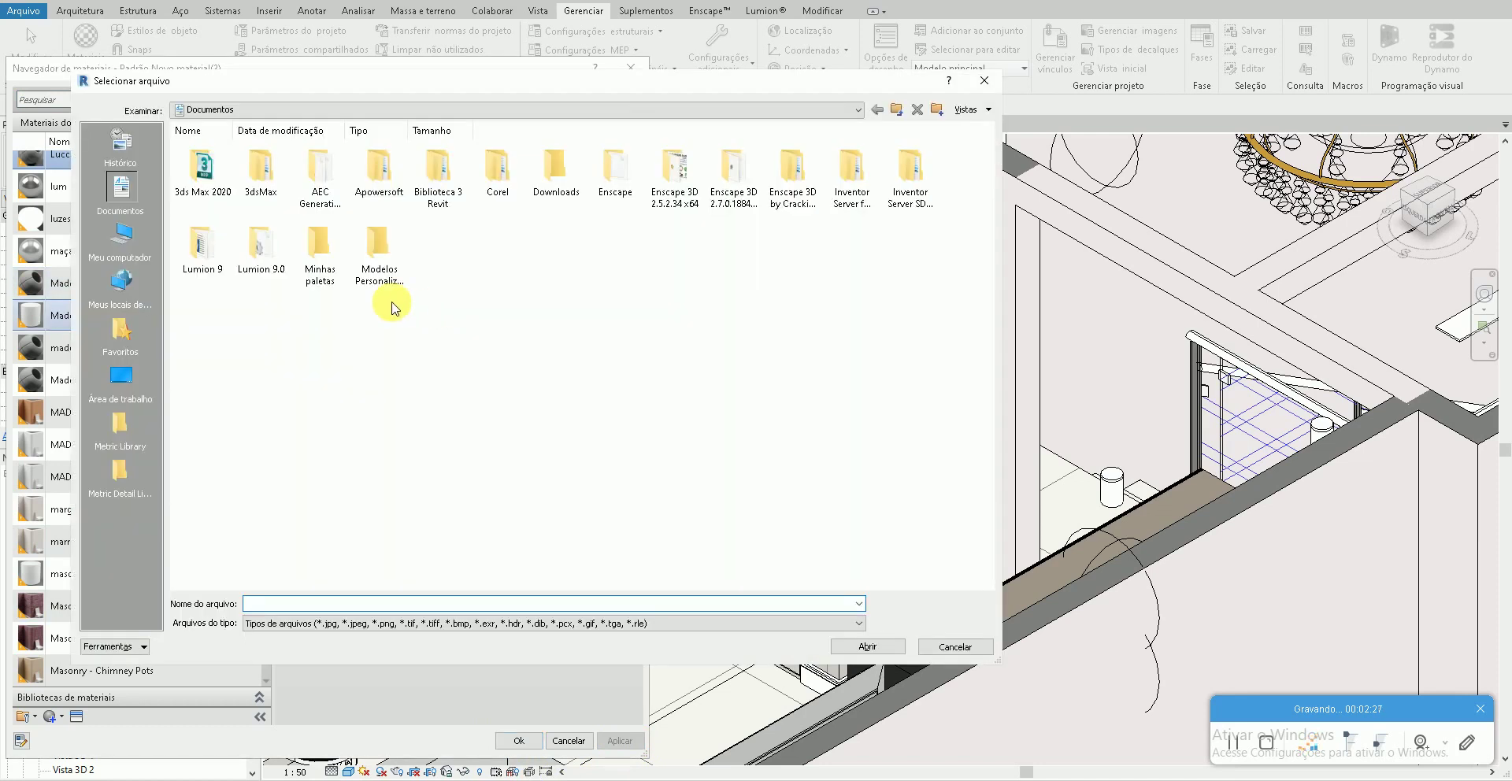
left_click(123, 386)
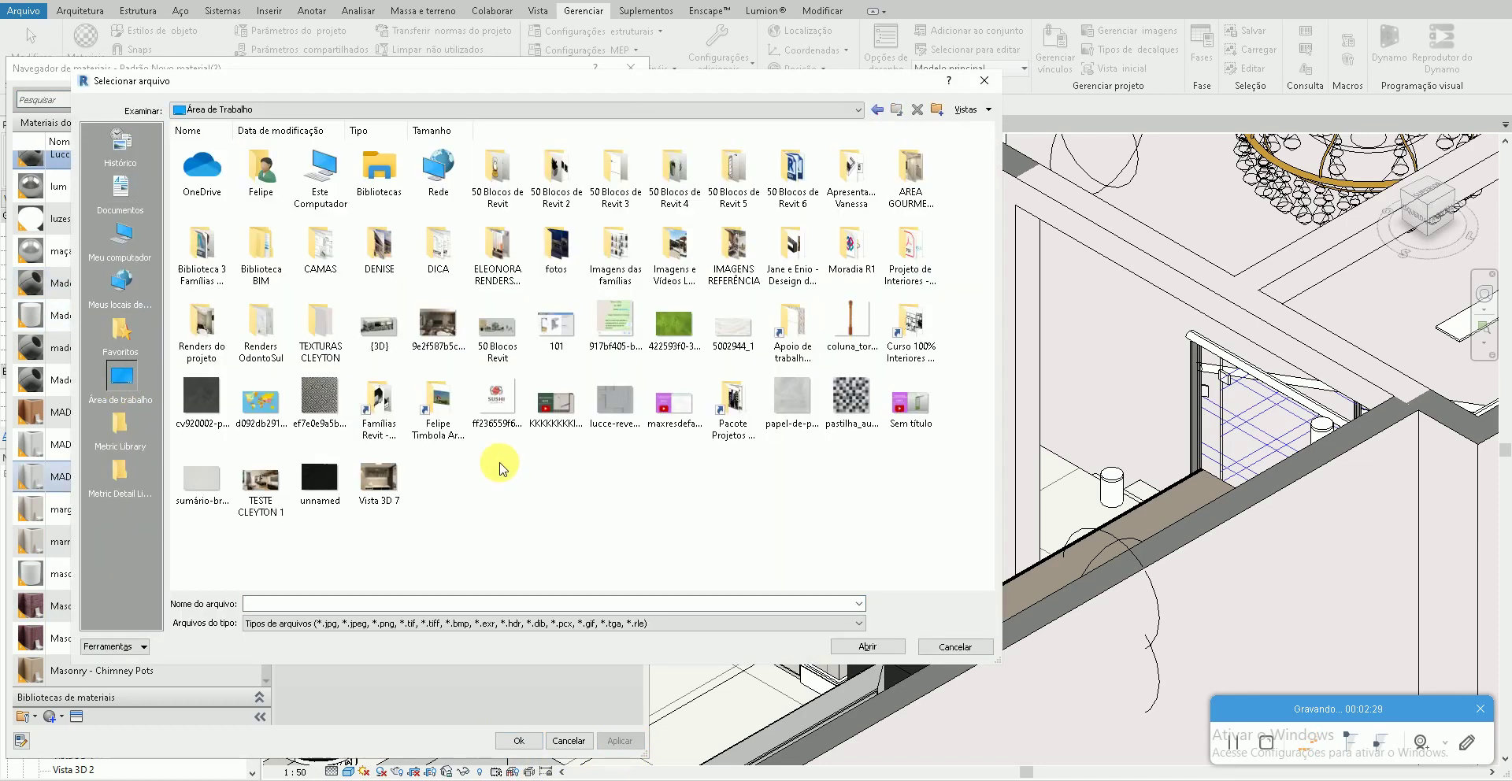
double_click(615, 401)
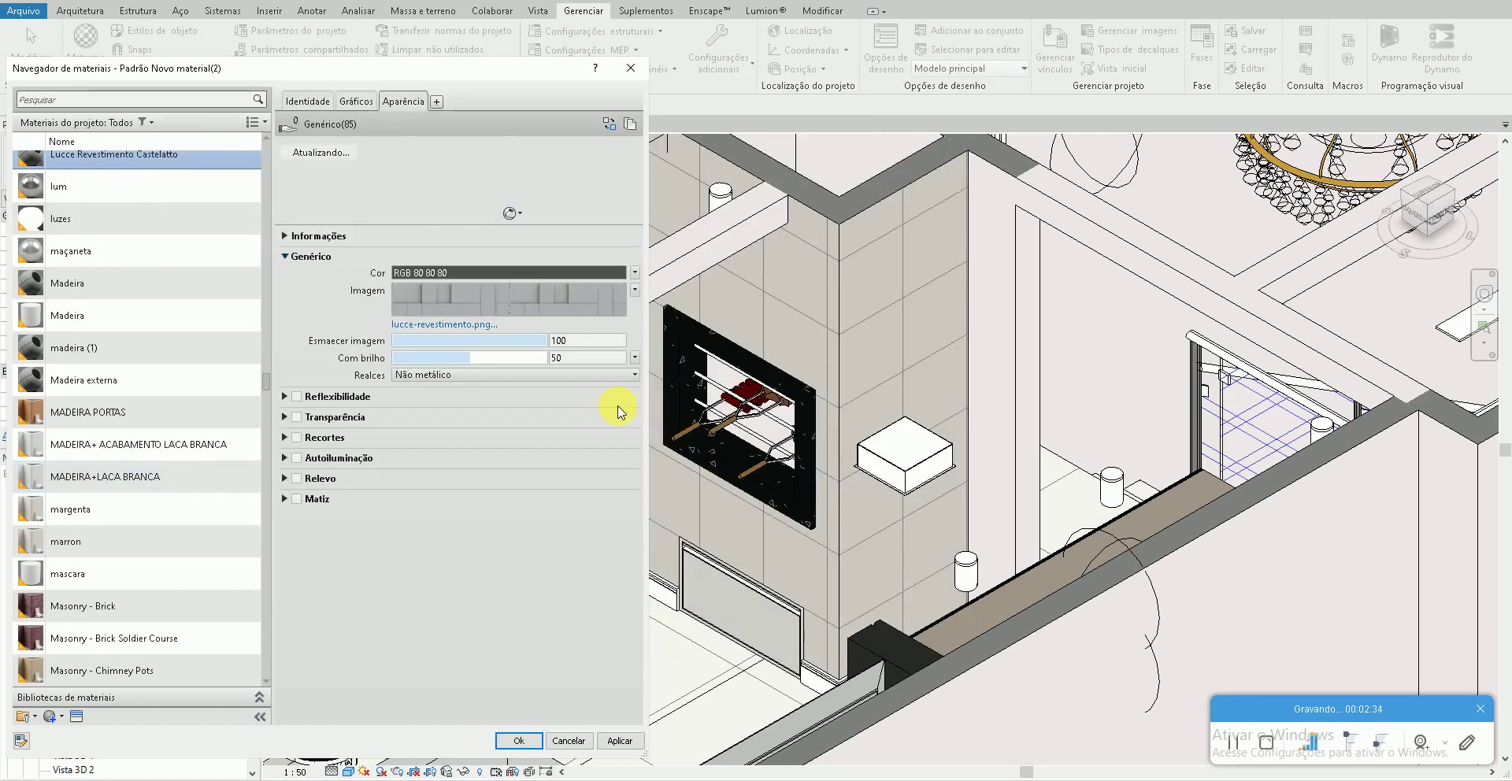
Step: Size the lucce-revestimento texture to 0,20 m wide by 0,15 m tall in the texture editor
left_click(494, 299)
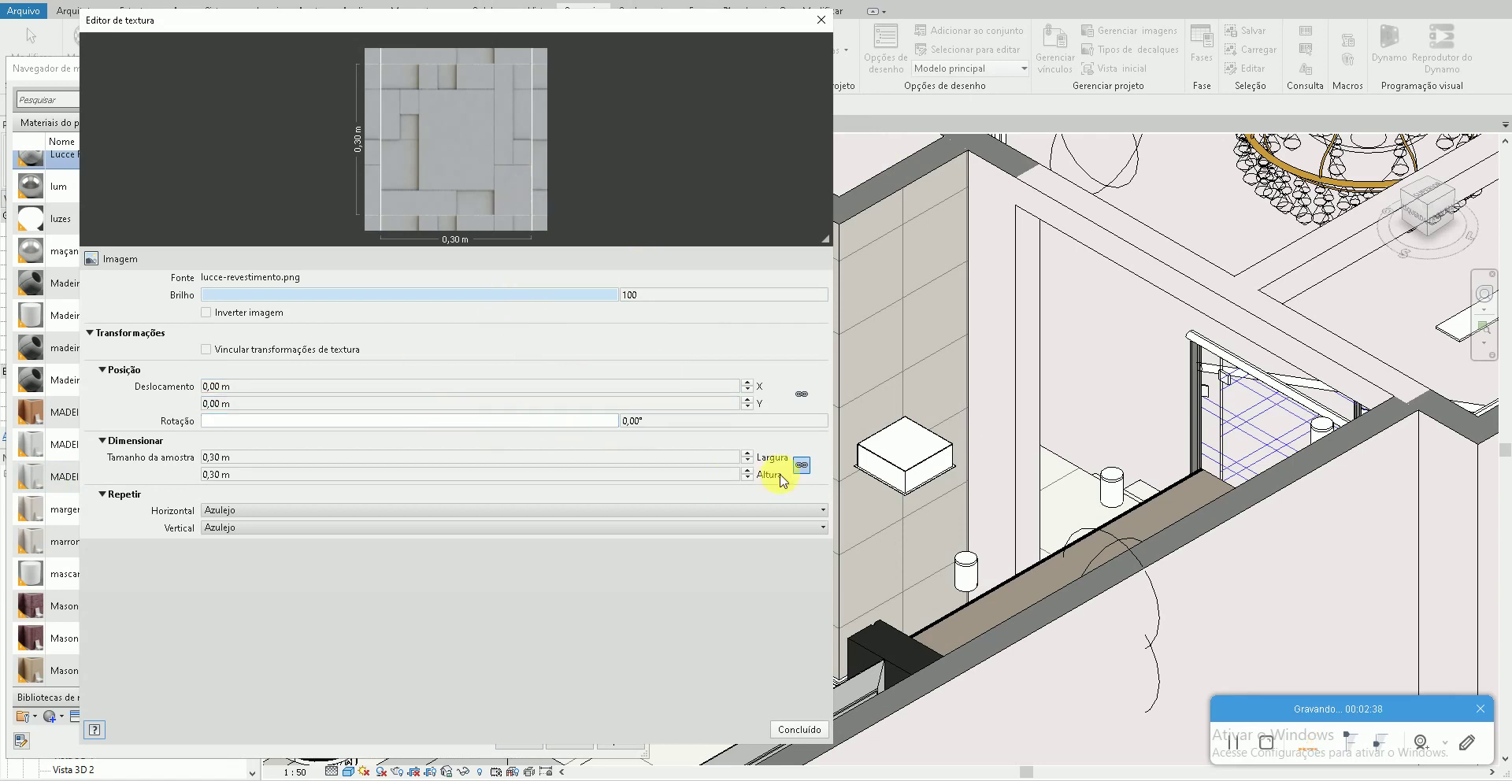
left_click(562, 458)
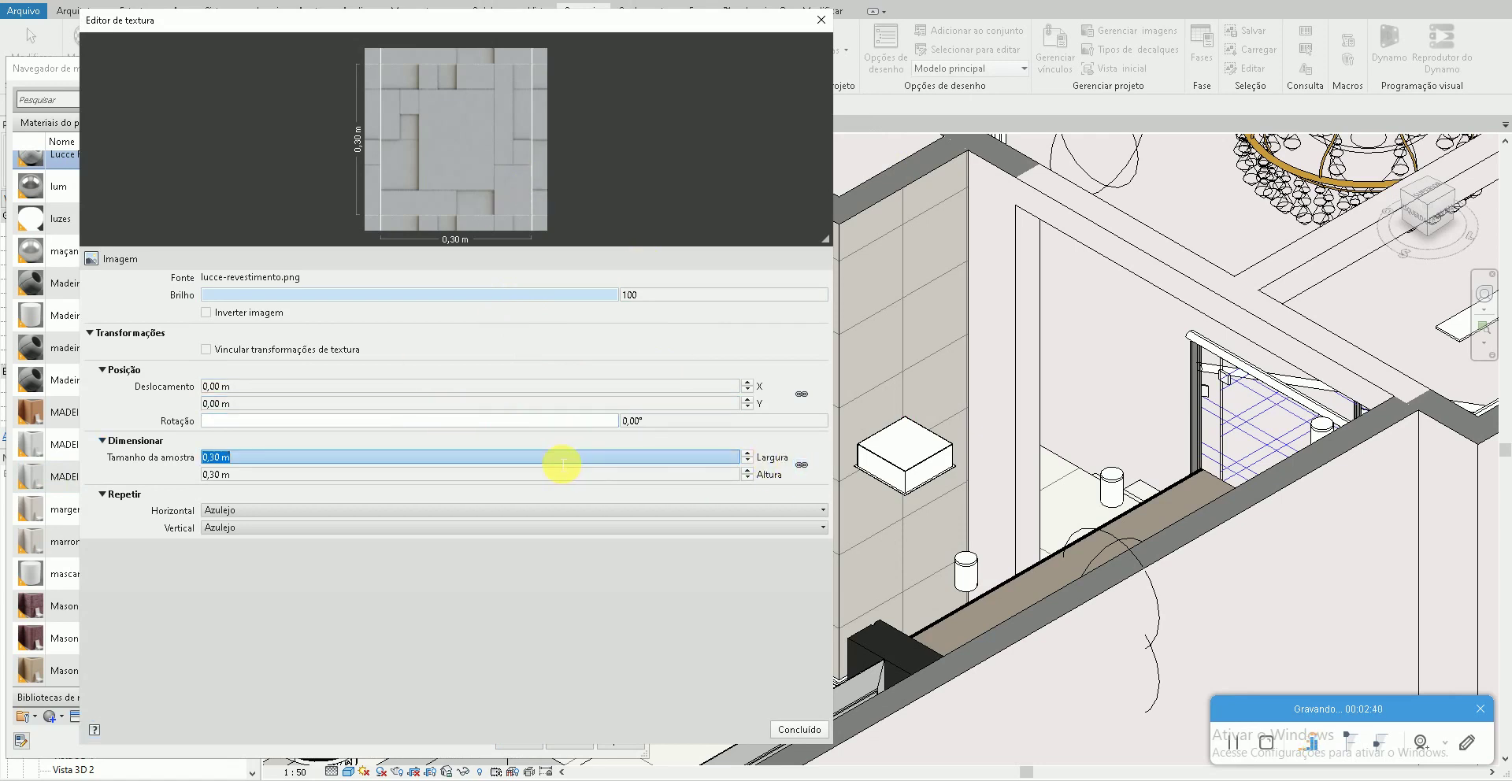
type(".2")
key("Tab")
type(".")
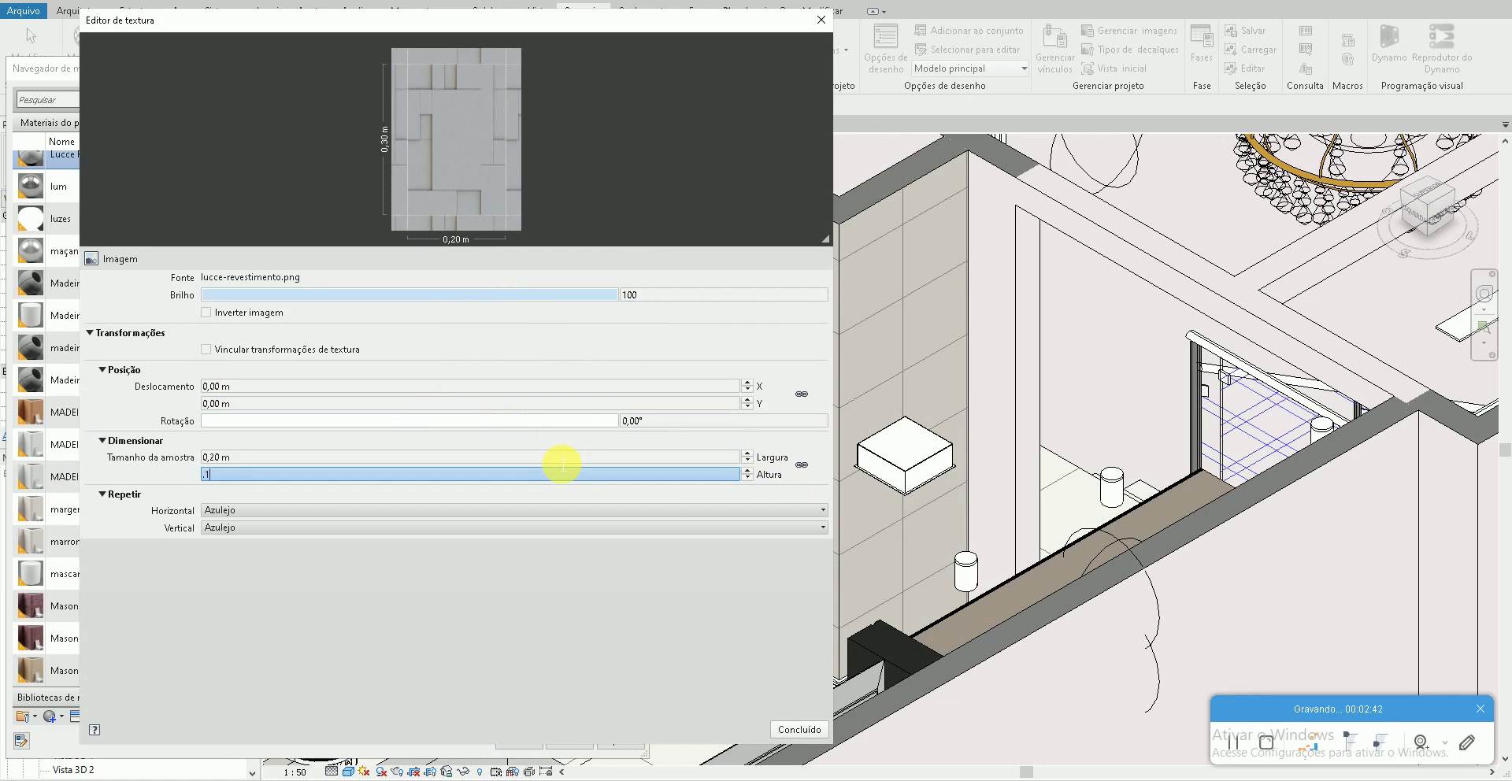
type("1")
left_click(561, 459)
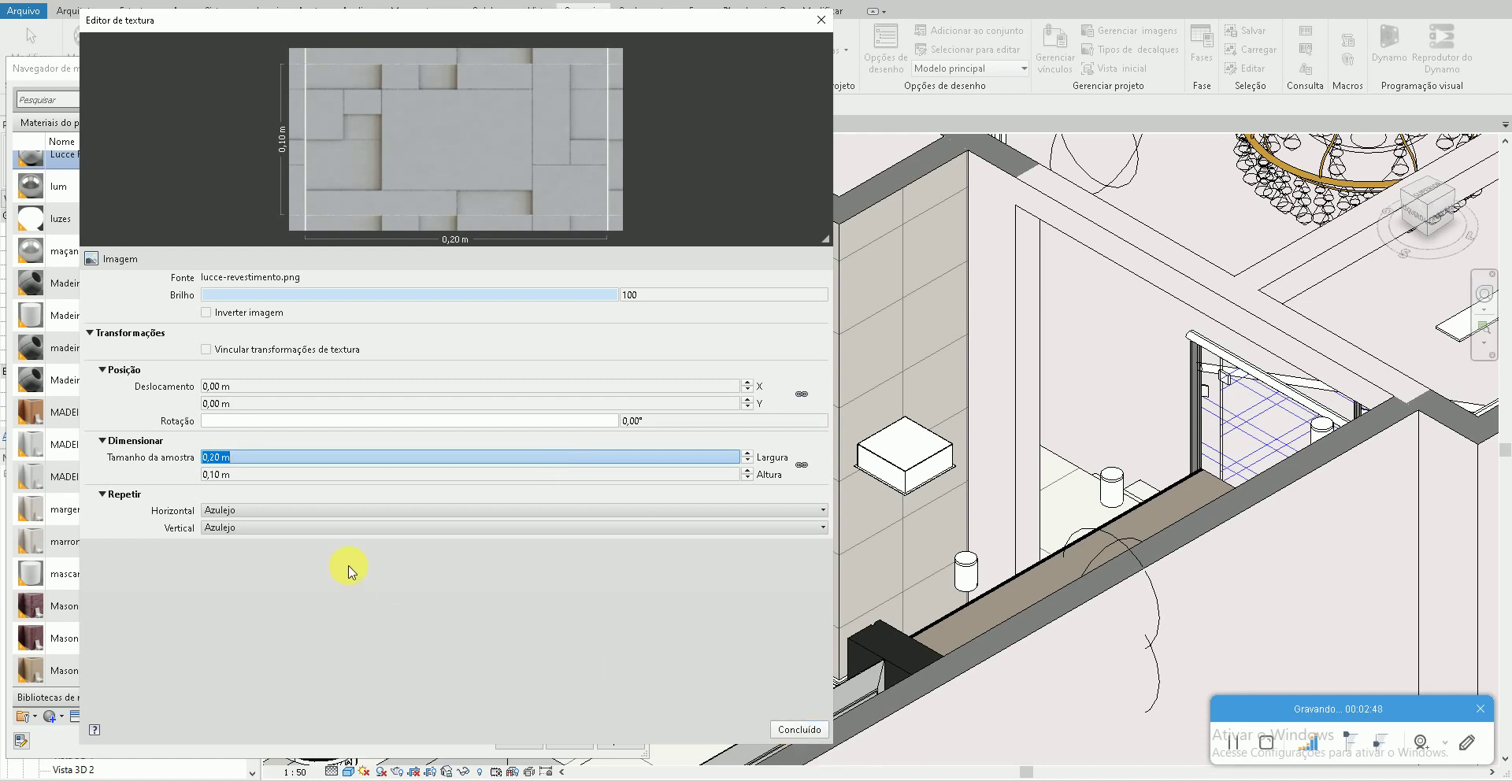
left_click(299, 475)
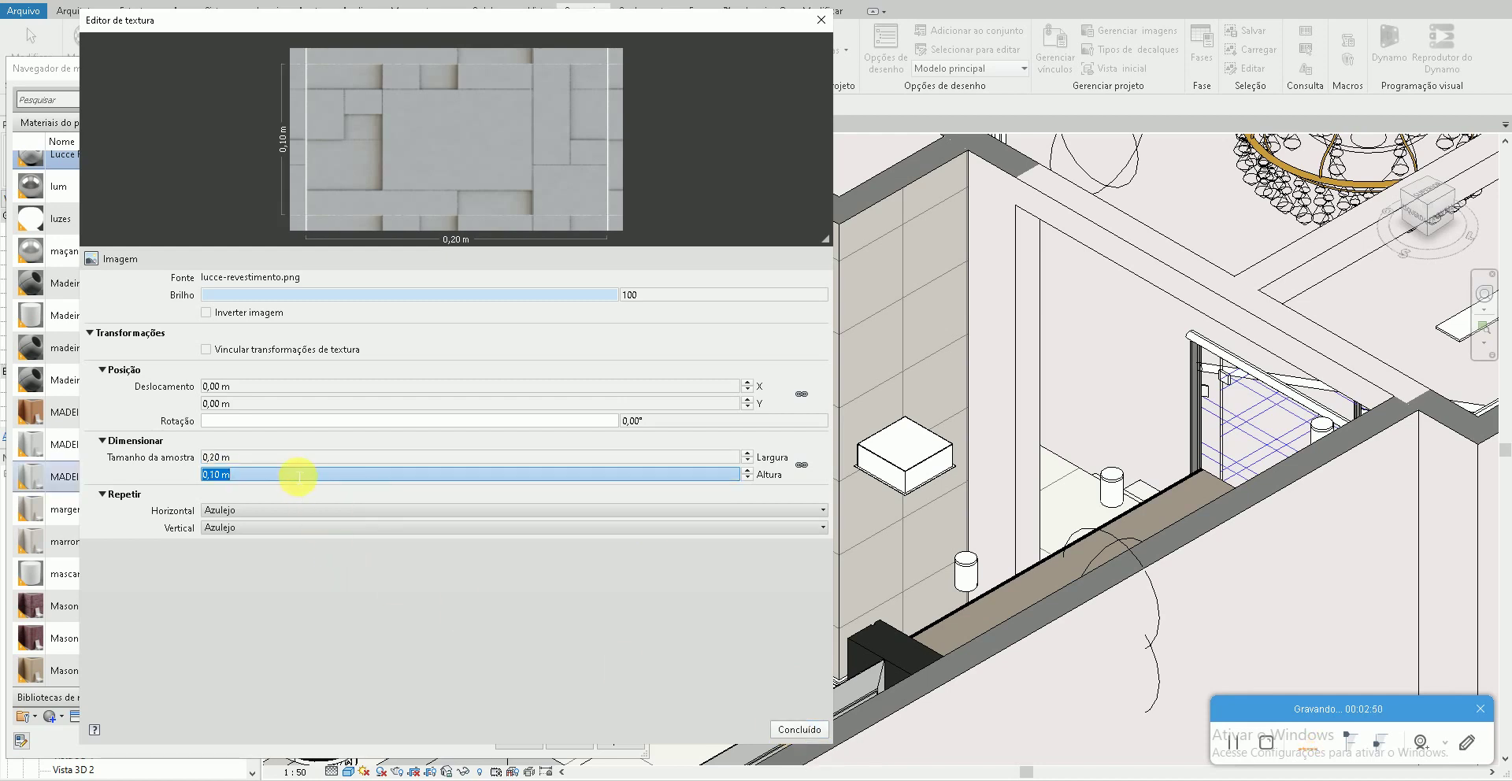
left_click(304, 462)
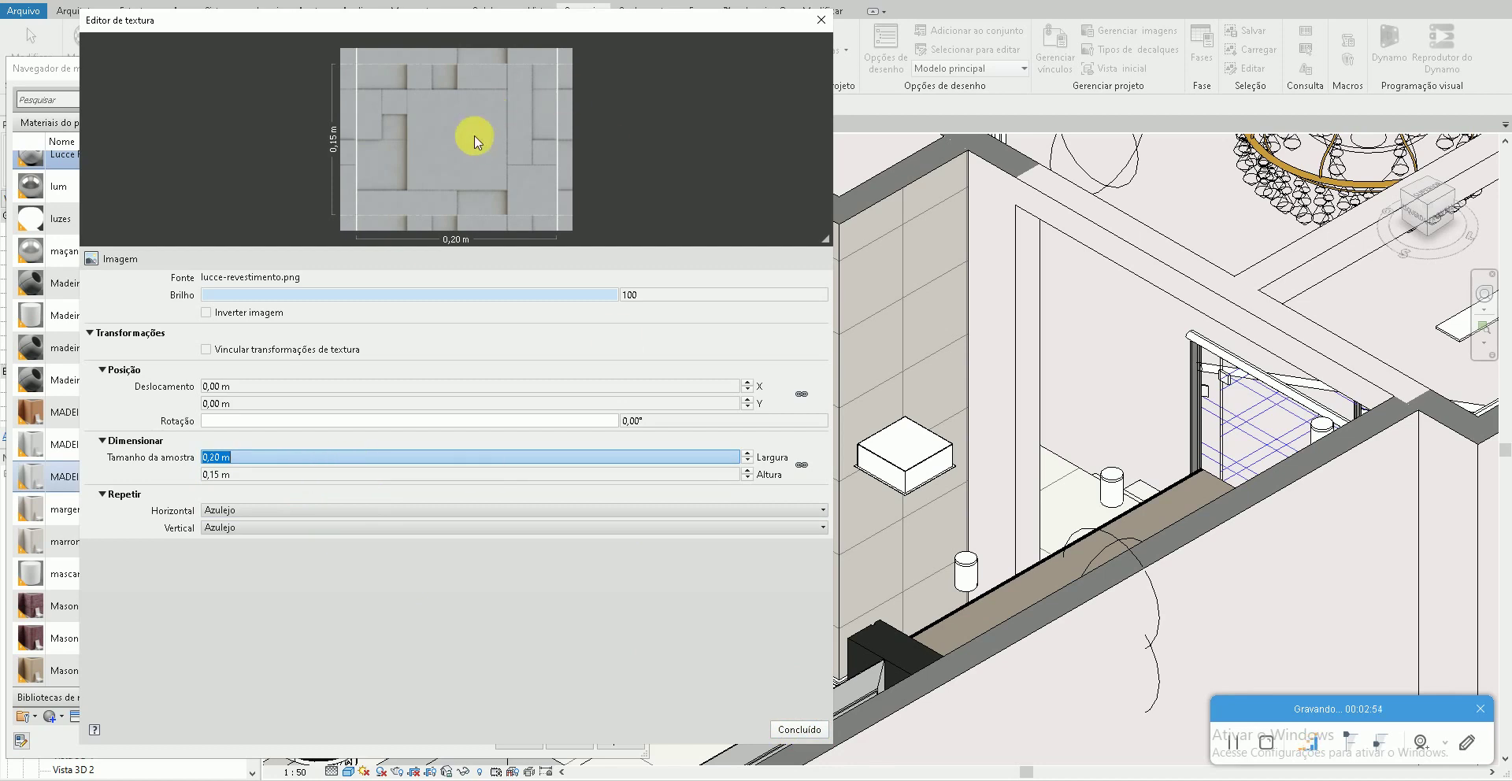
left_click(797, 730)
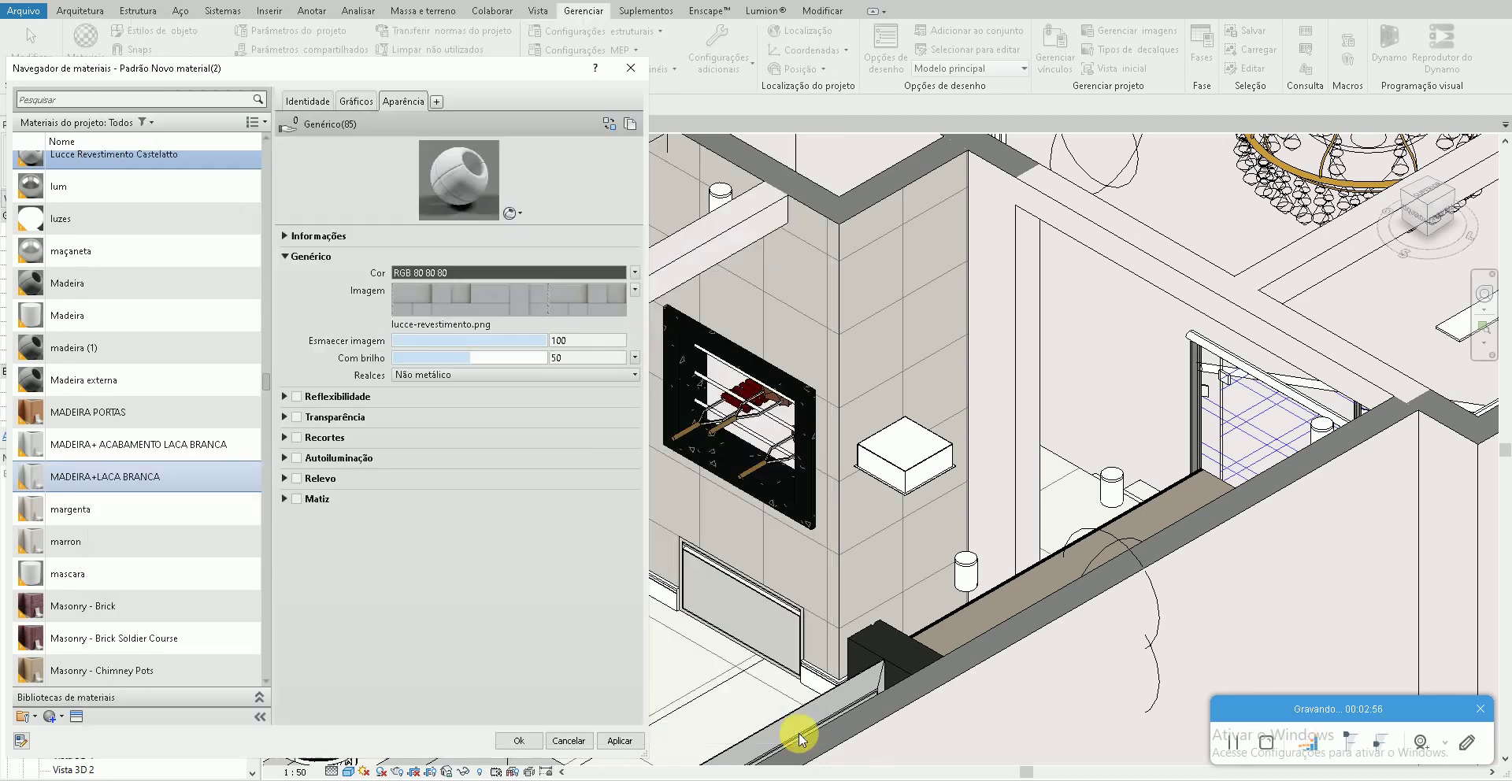
Step: Change the pattern's first line spacing to 0.15 m, rename it 15 x 20, and apply
left_click(356, 100)
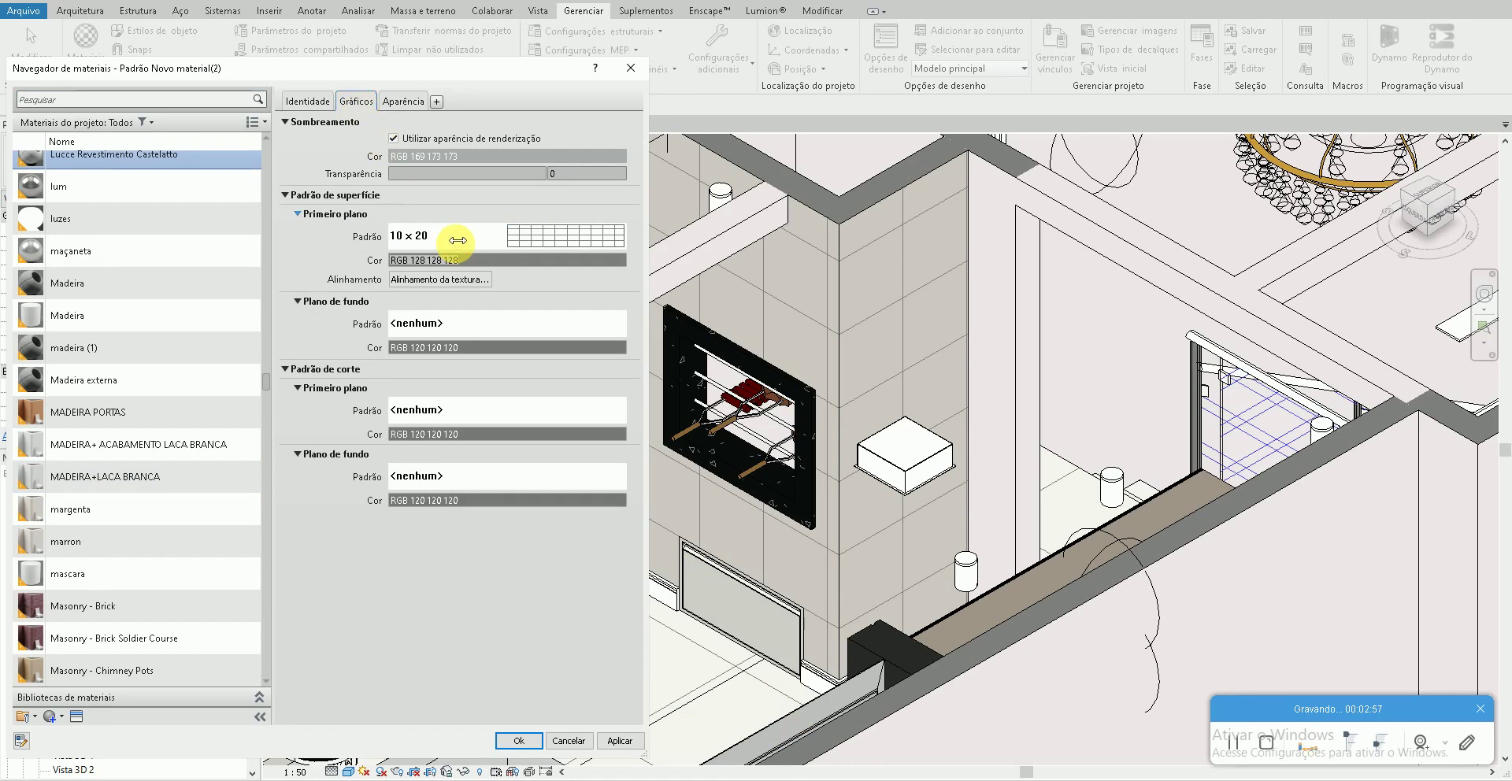
left_click(458, 239)
double_click(658, 291)
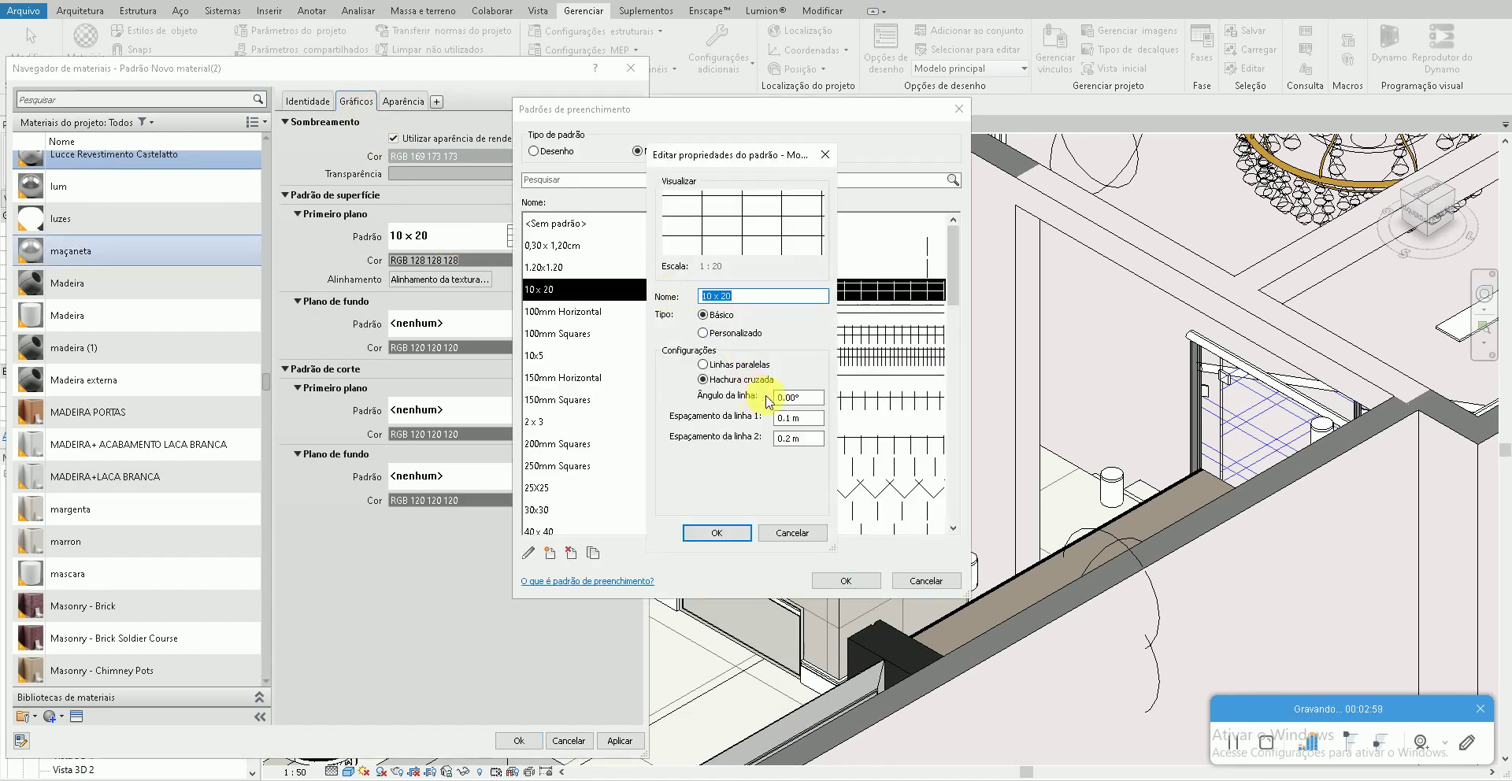
left_click(791, 418)
type("5")
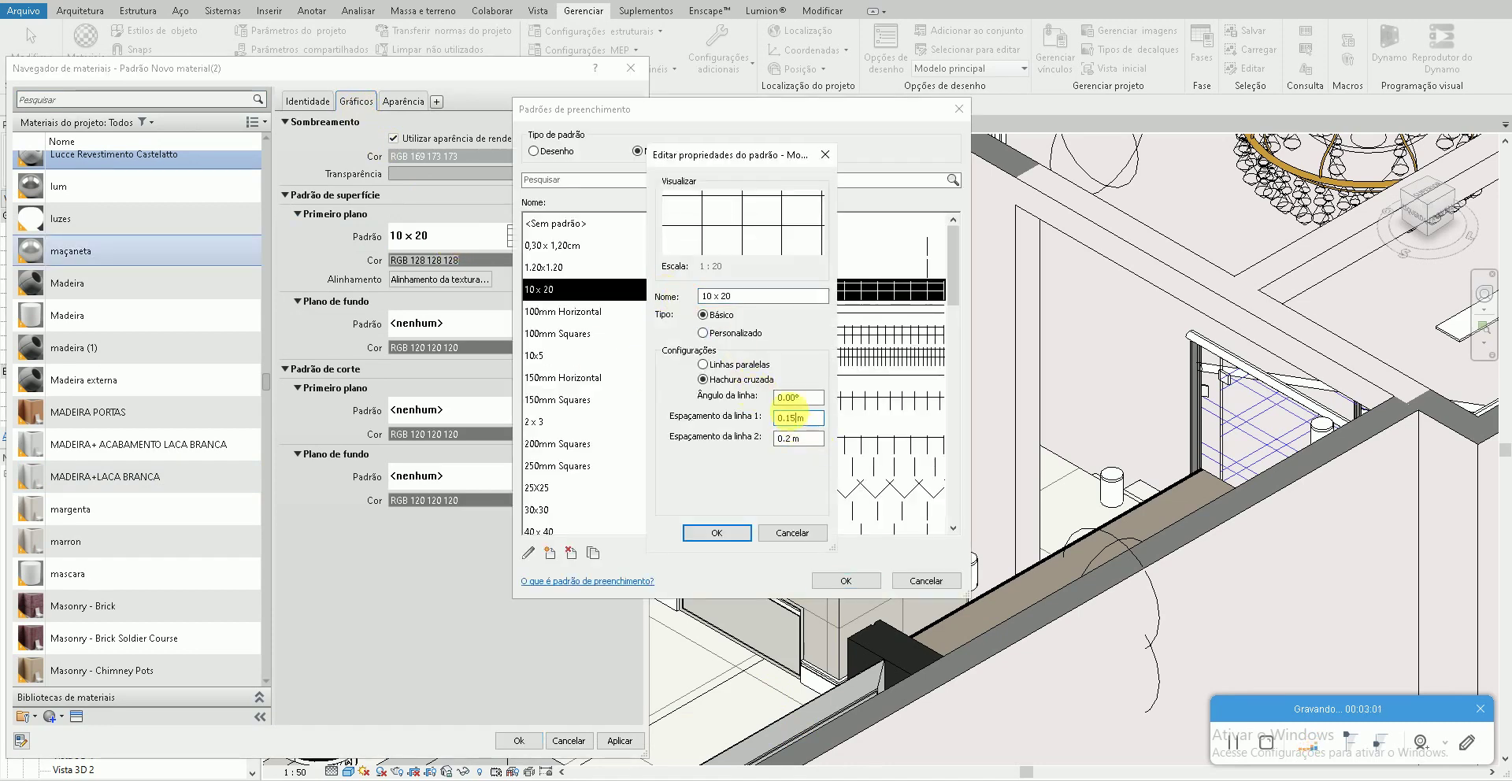
left_click(705, 296)
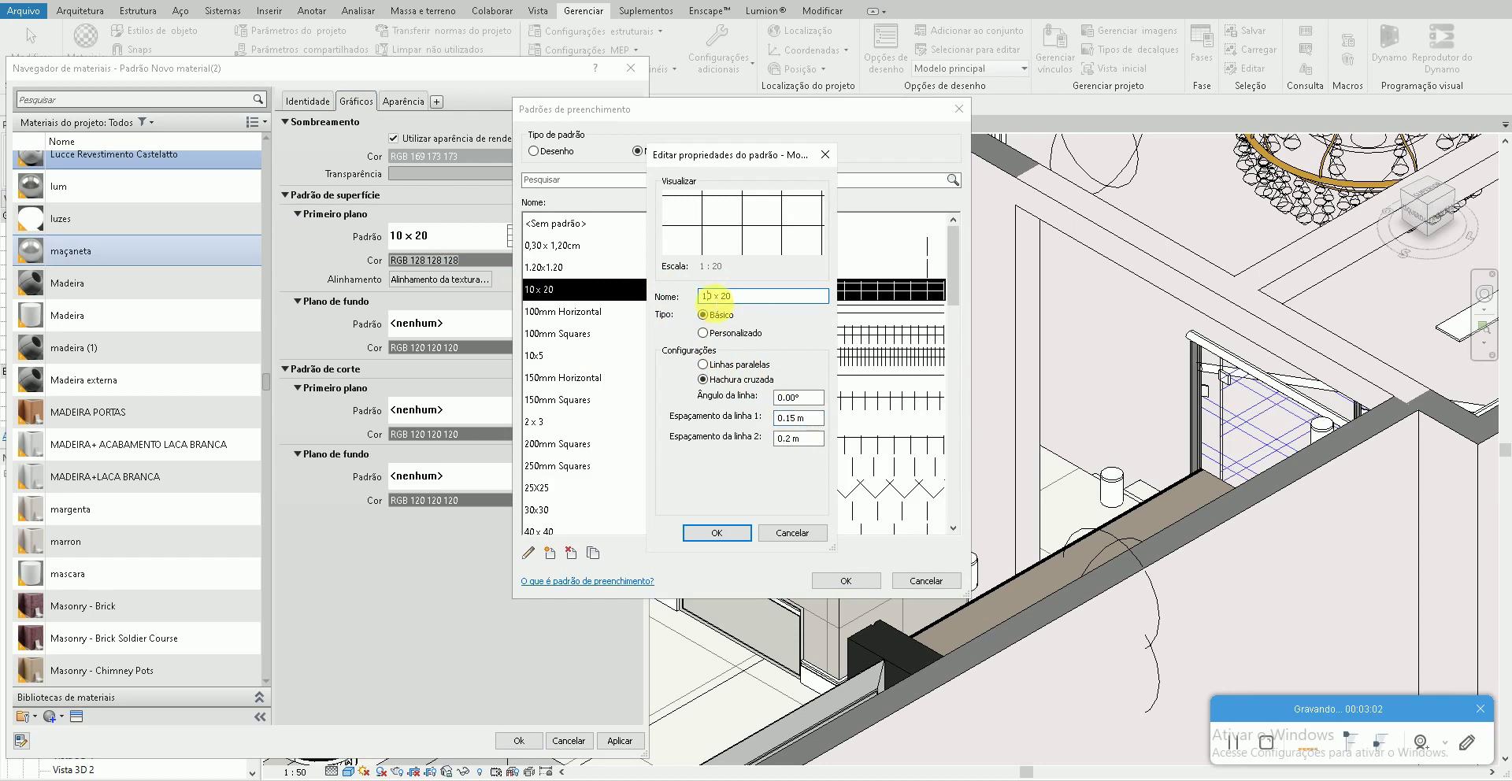
left_click(717, 533)
left_click(841, 580)
left_click(619, 742)
Step: Check the texture size settings unchanged and close the Material Browser
left_click(404, 102)
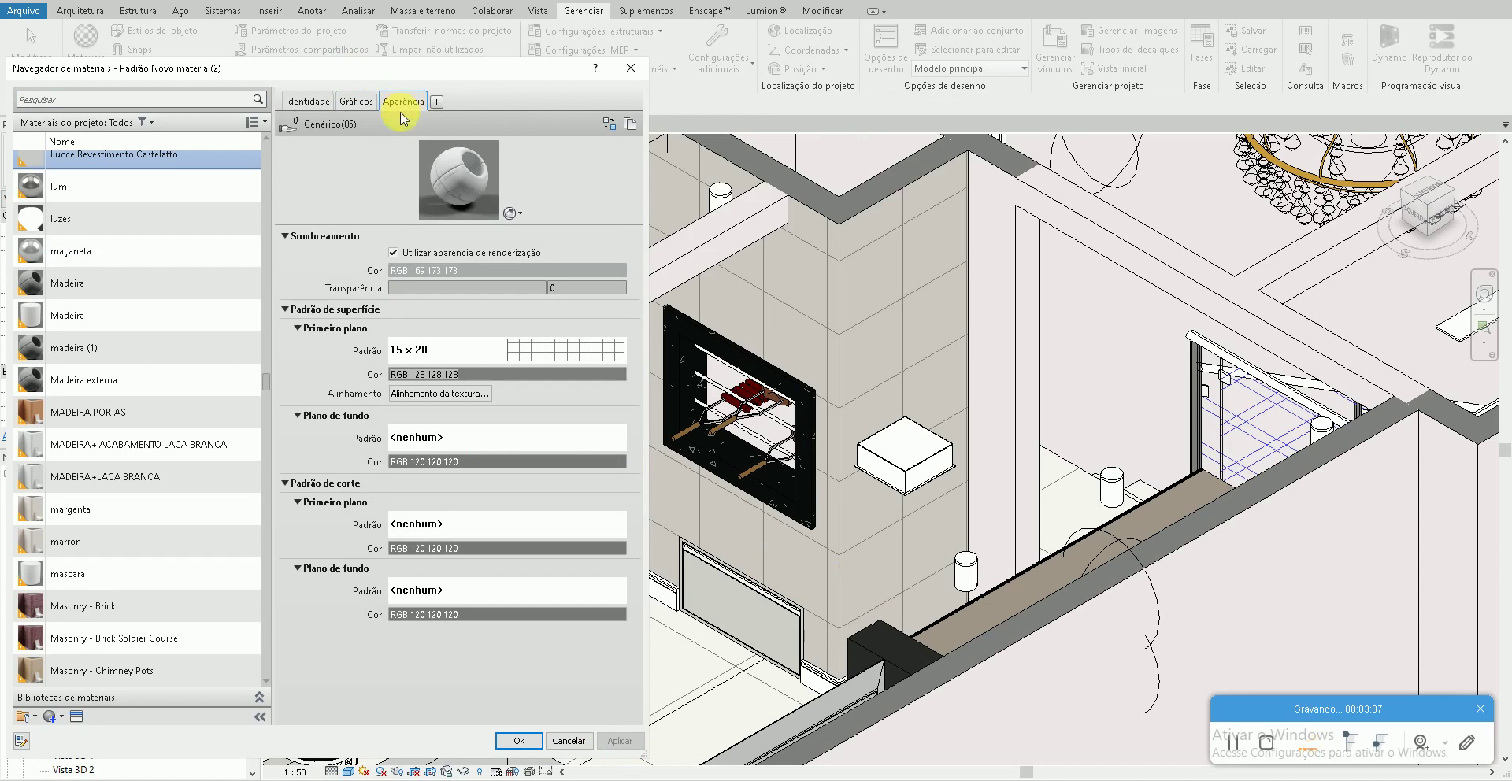
left_click(469, 305)
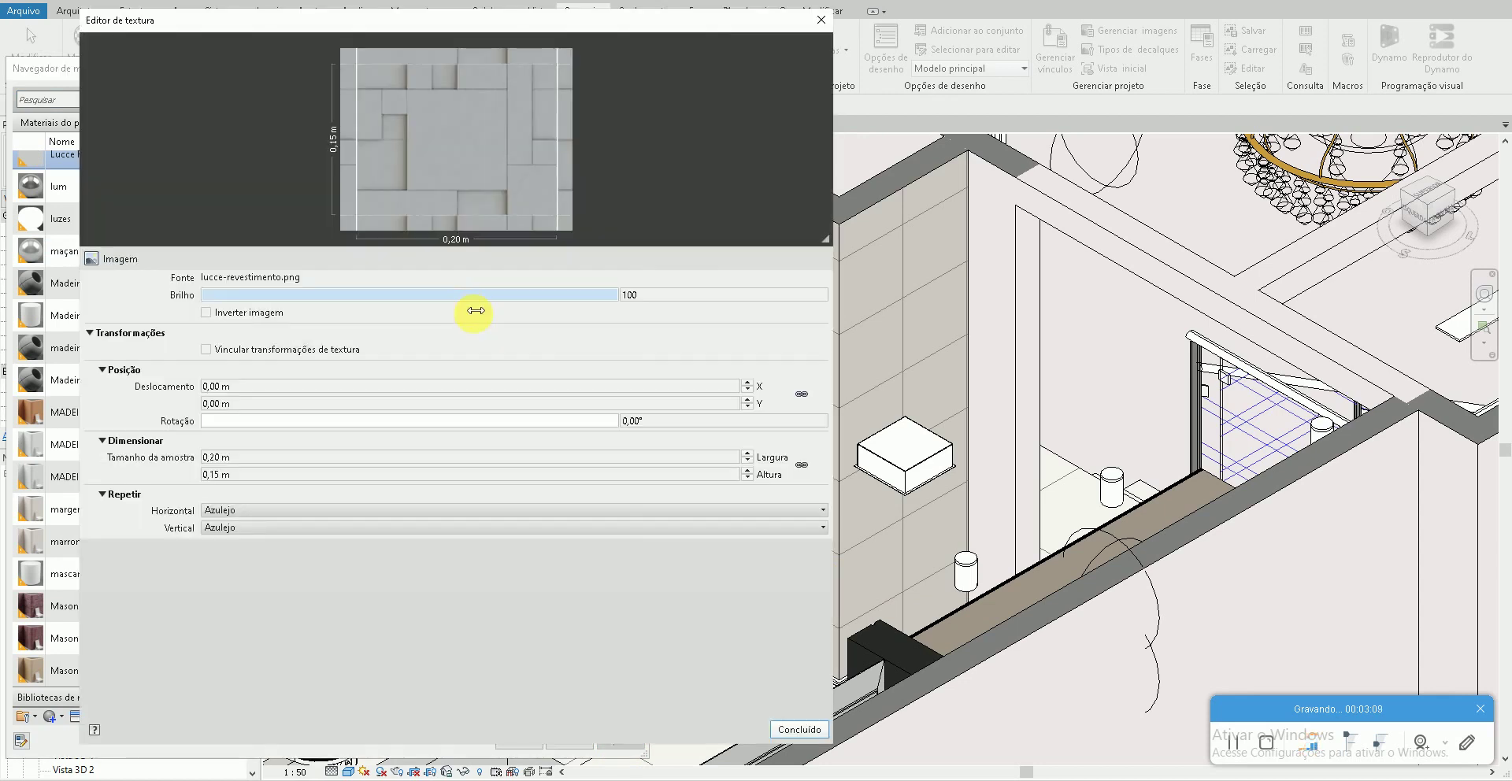
left_click(798, 729)
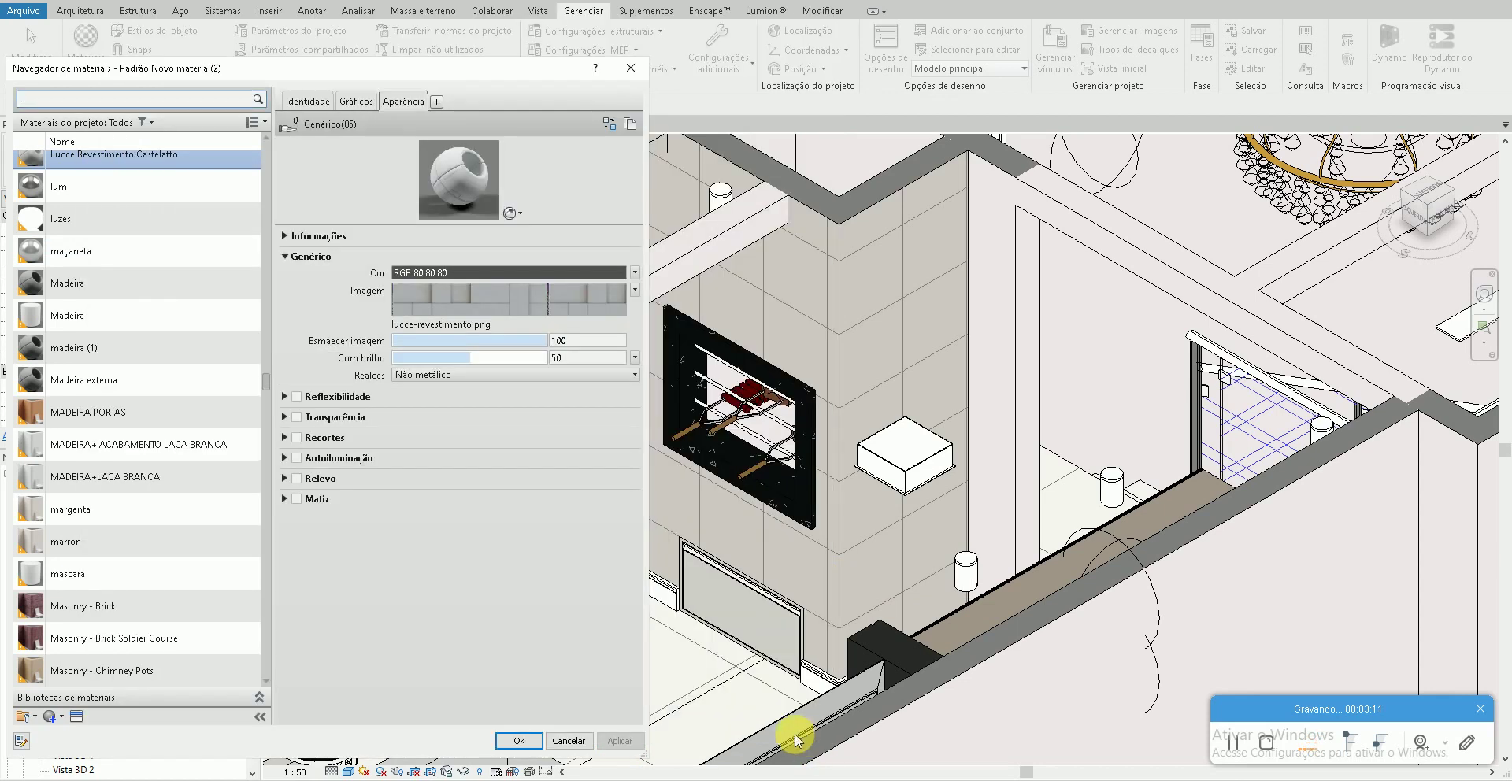
left_click(519, 742)
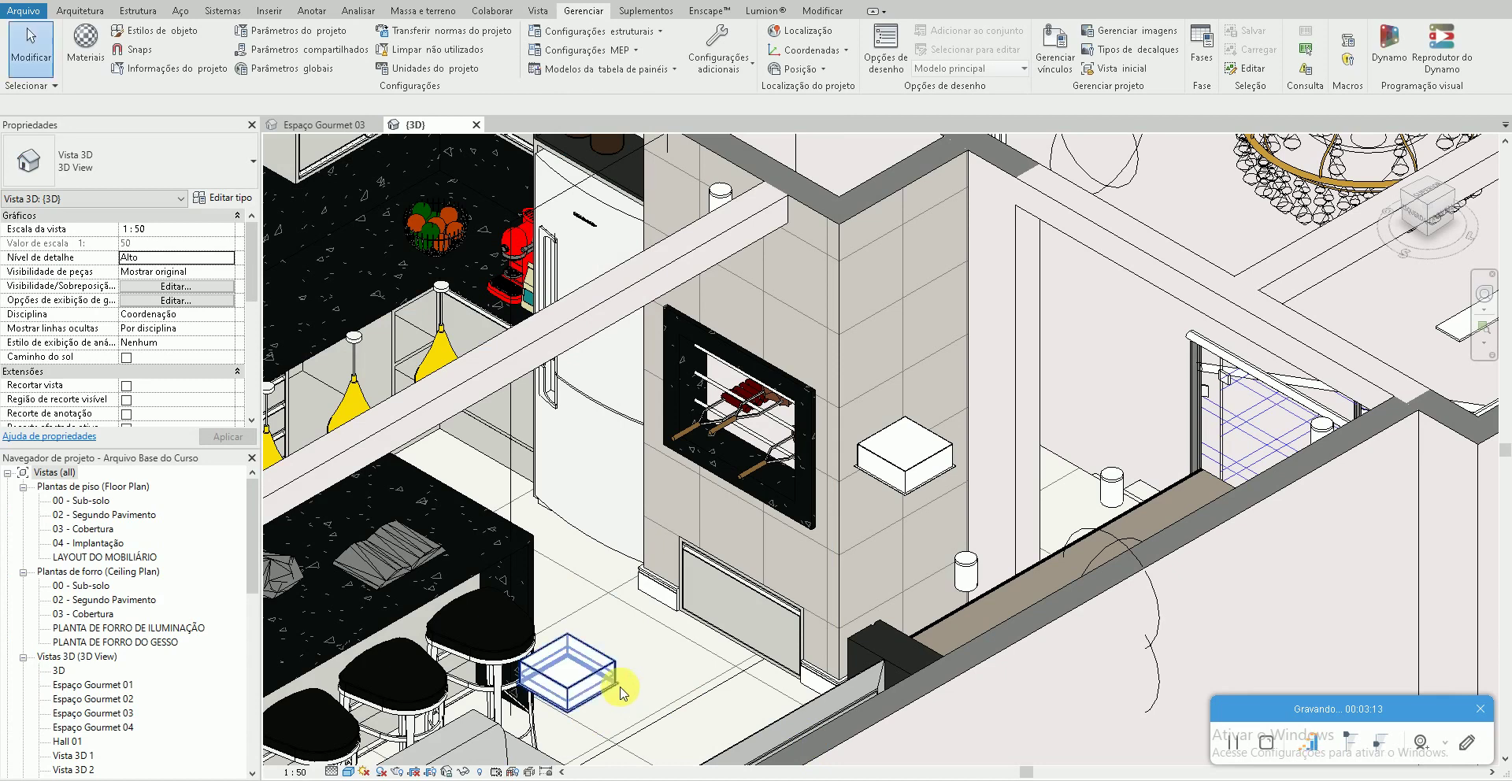
Step: Paint both column faces with the Lucce Revestimento Castelatto material
left_click(815, 12)
left_click(327, 53)
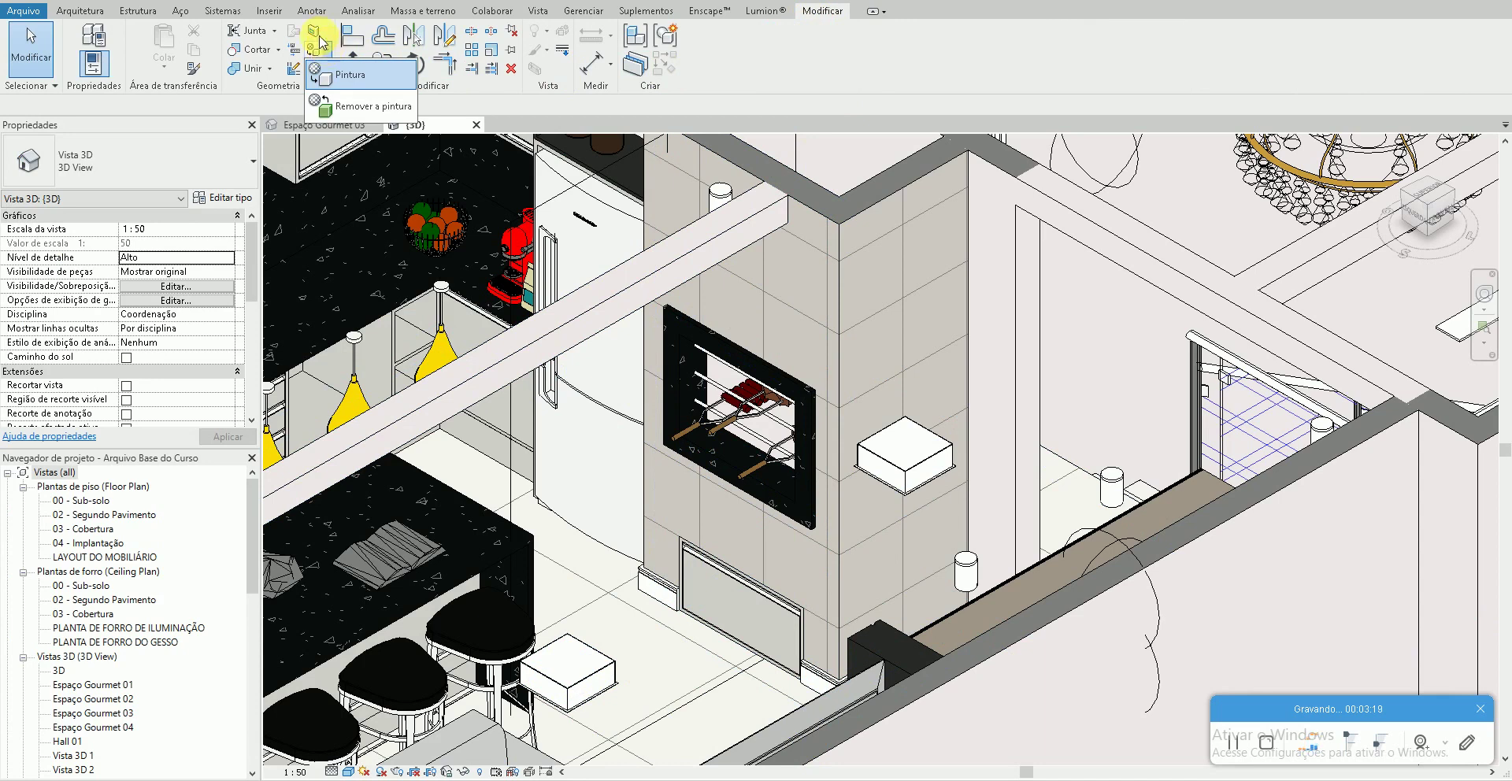
left_click(334, 83)
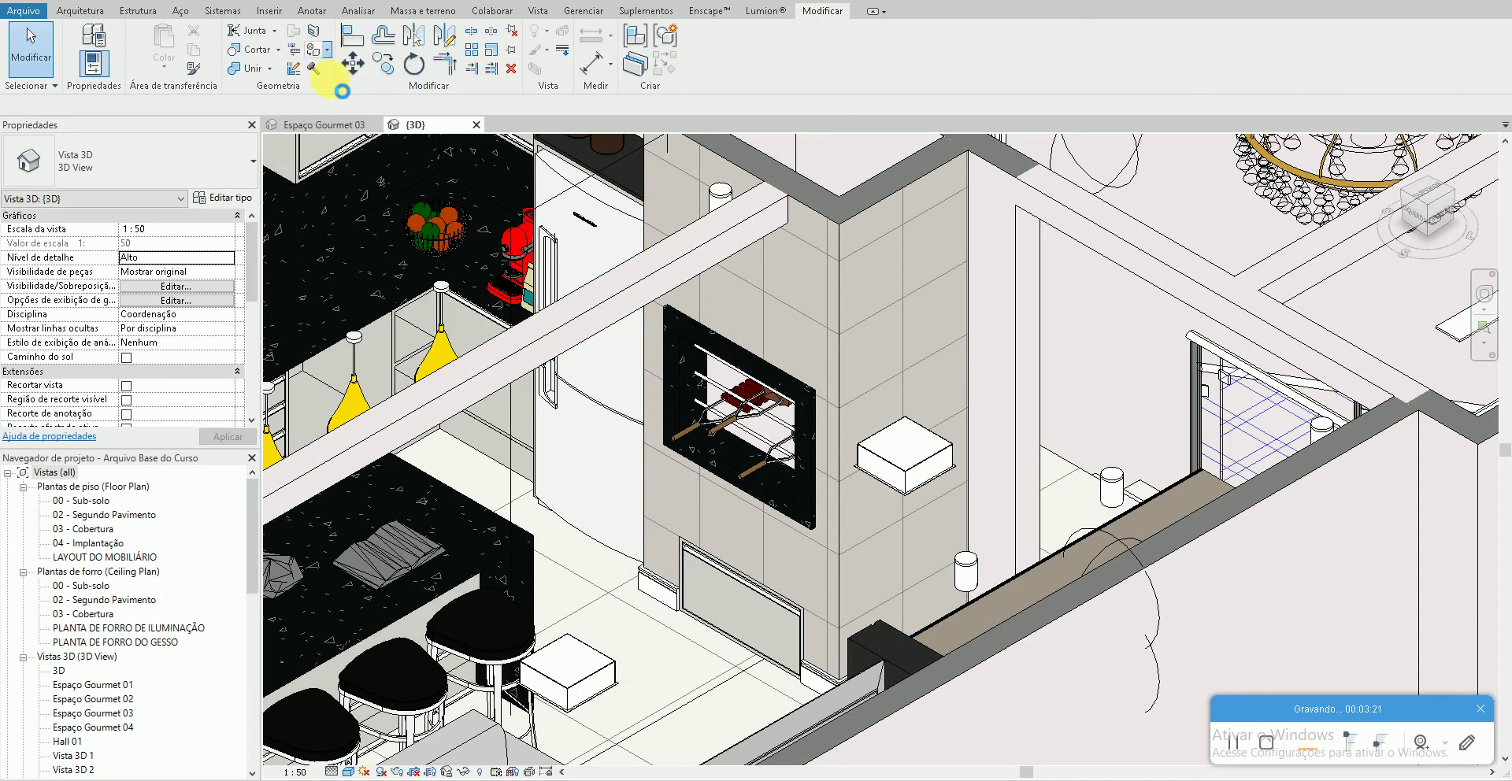
left_click(317, 71)
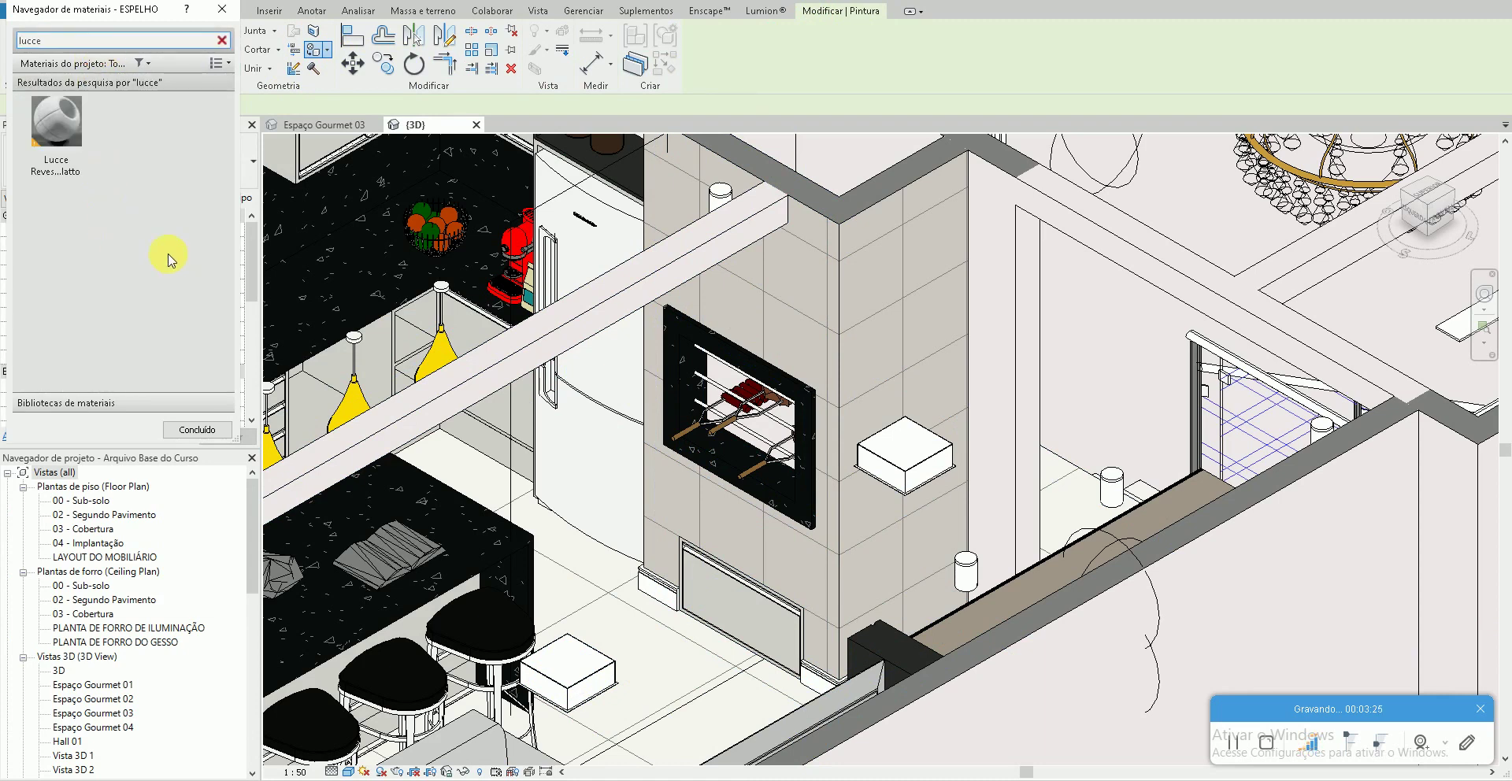
left_click(57, 126)
left_click(873, 358)
left_click(817, 321)
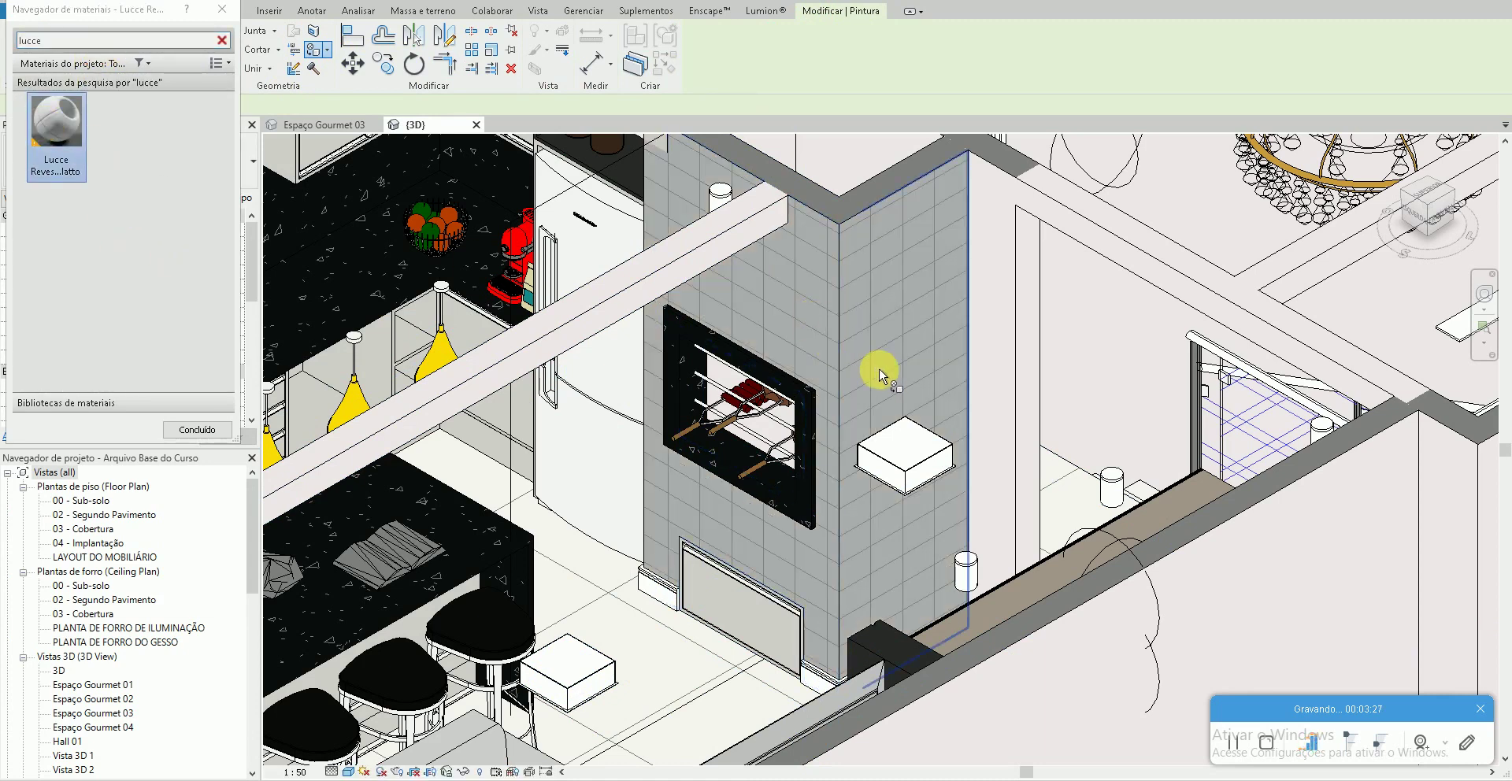
Step: Stop painting and set the 3D view's visual style to Realistic
scroll(904, 374, "up", 1)
key("Escape")
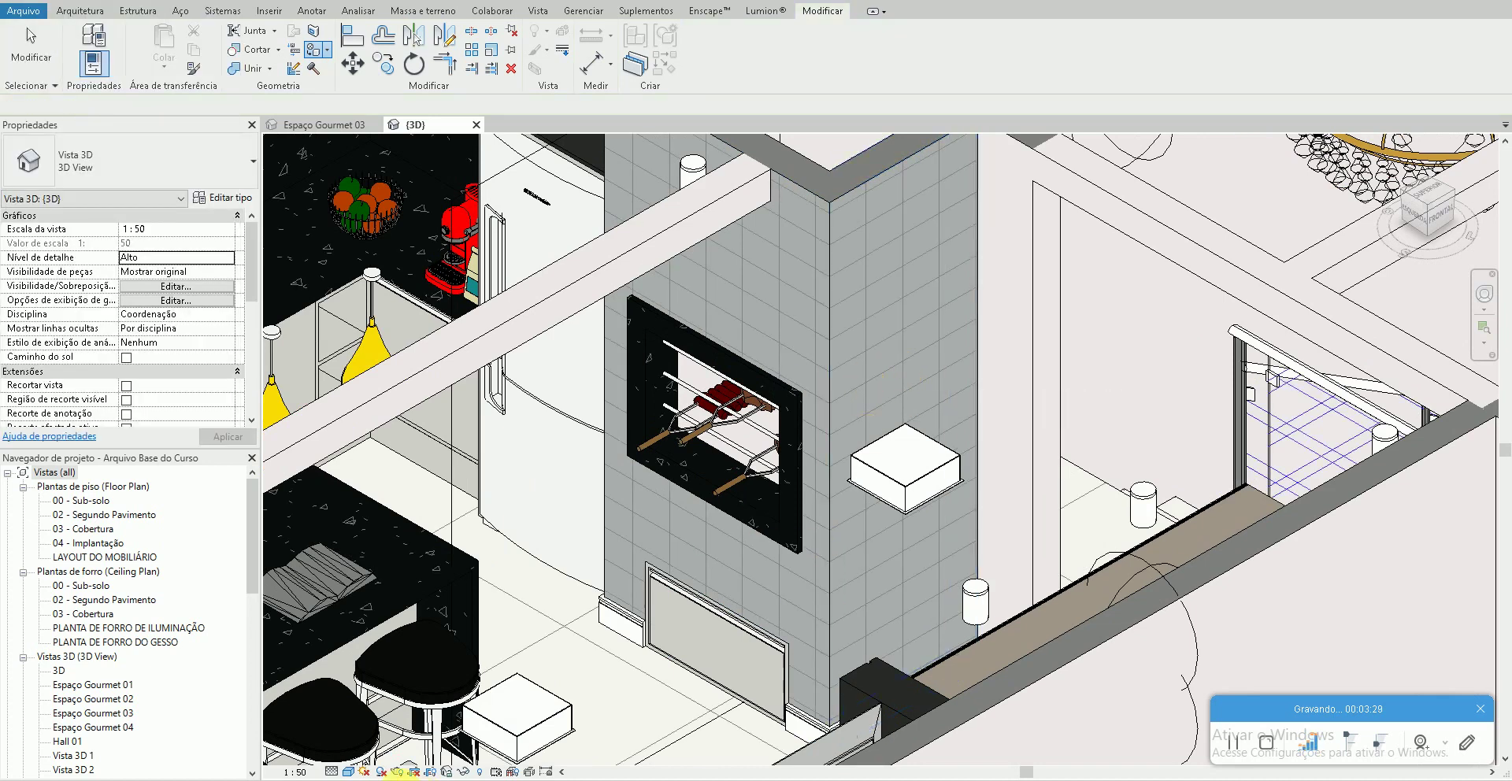
left_click(347, 772)
left_click(377, 740)
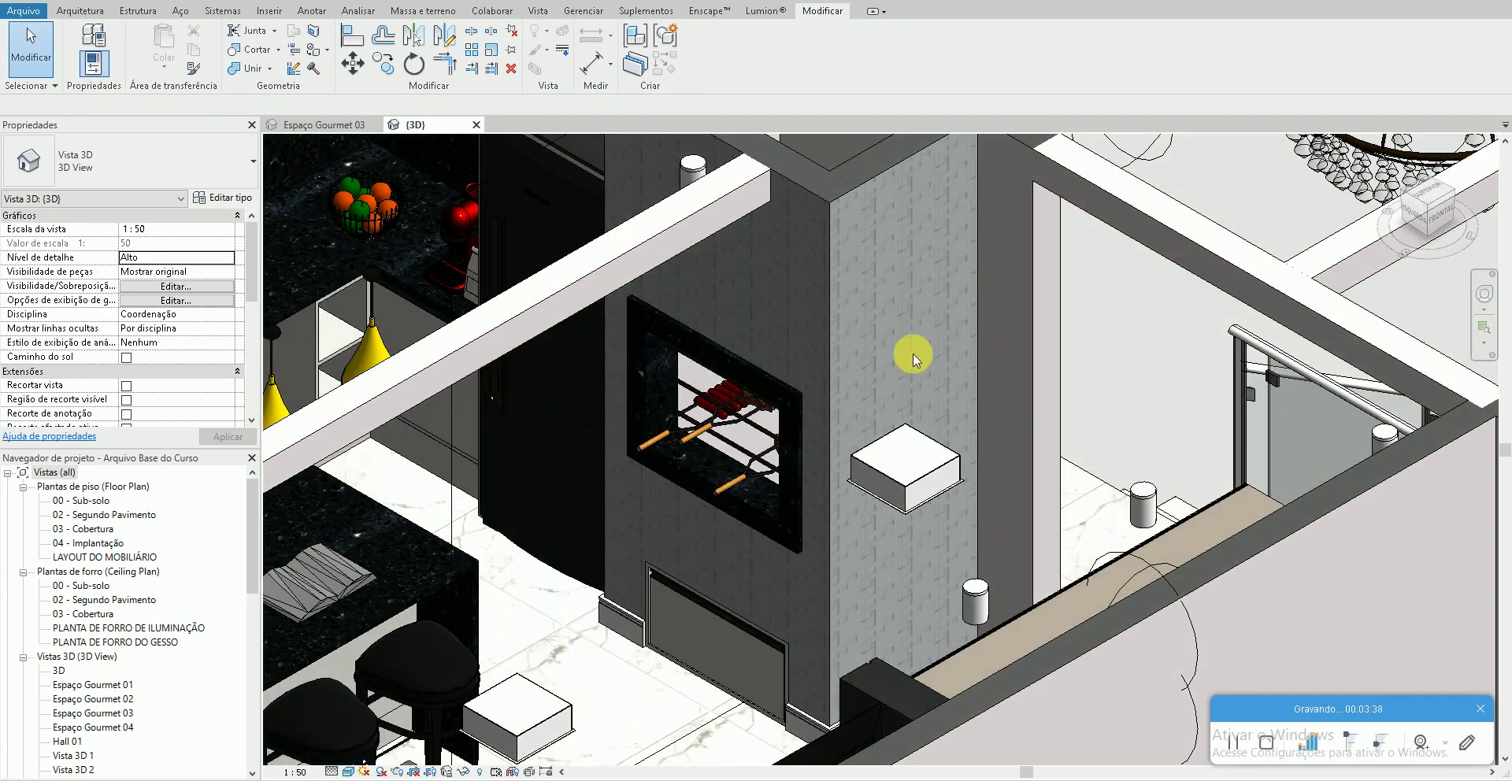
Step: Zoom in and out on the rendered tiled wall and switch to the Gerenciar ribbon tab
scroll(900, 359, "up", 5)
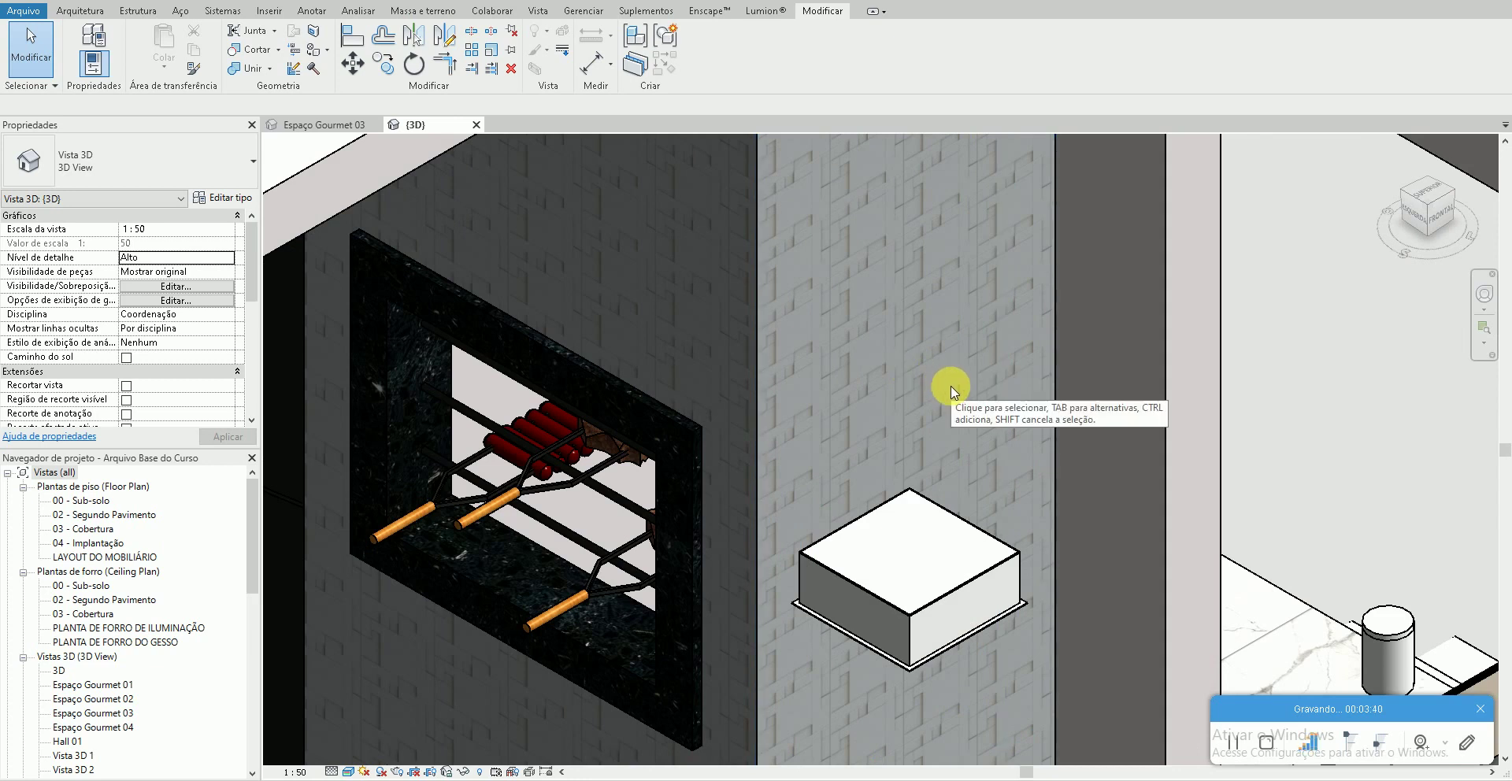
scroll(943, 382, "down", 2)
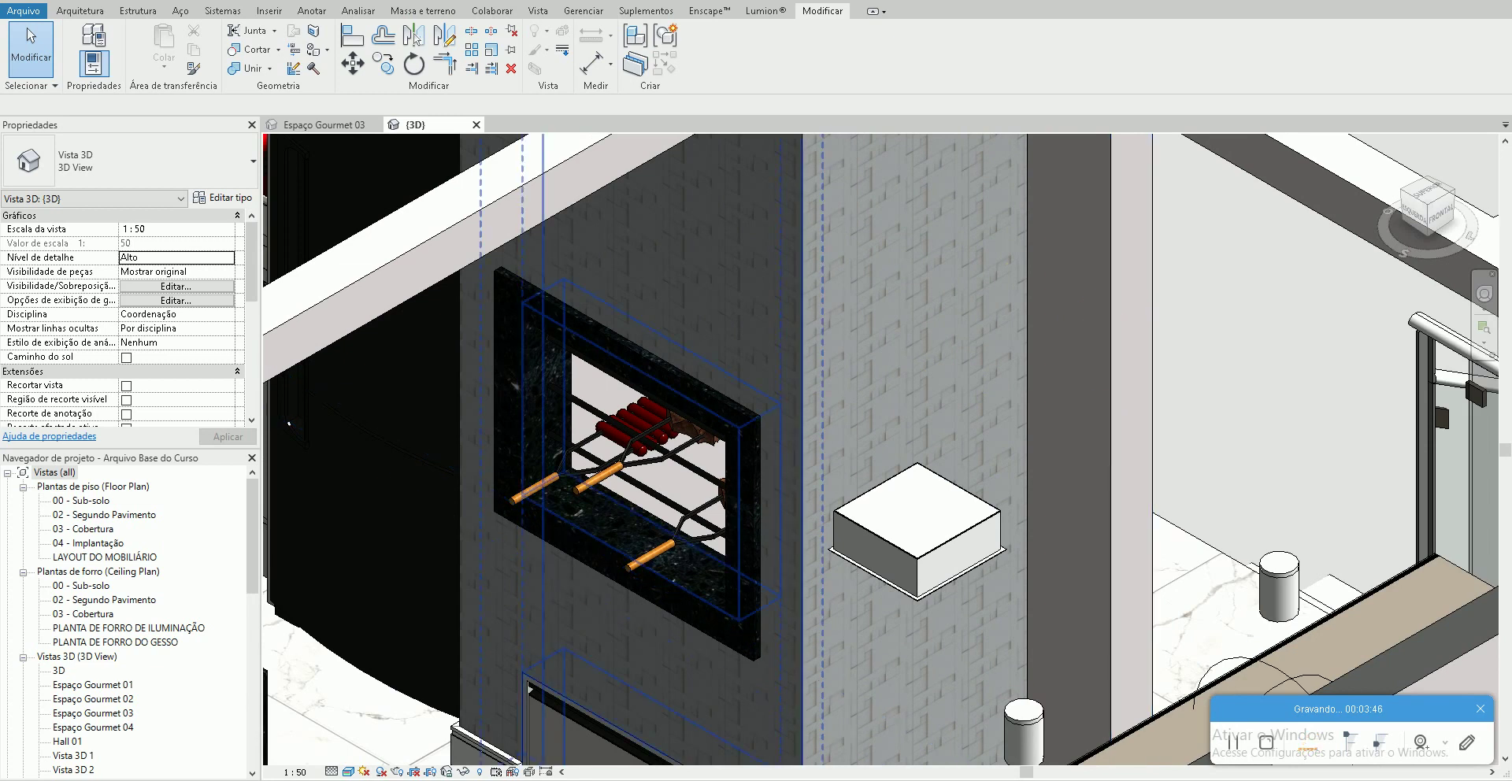
left_click(592, 18)
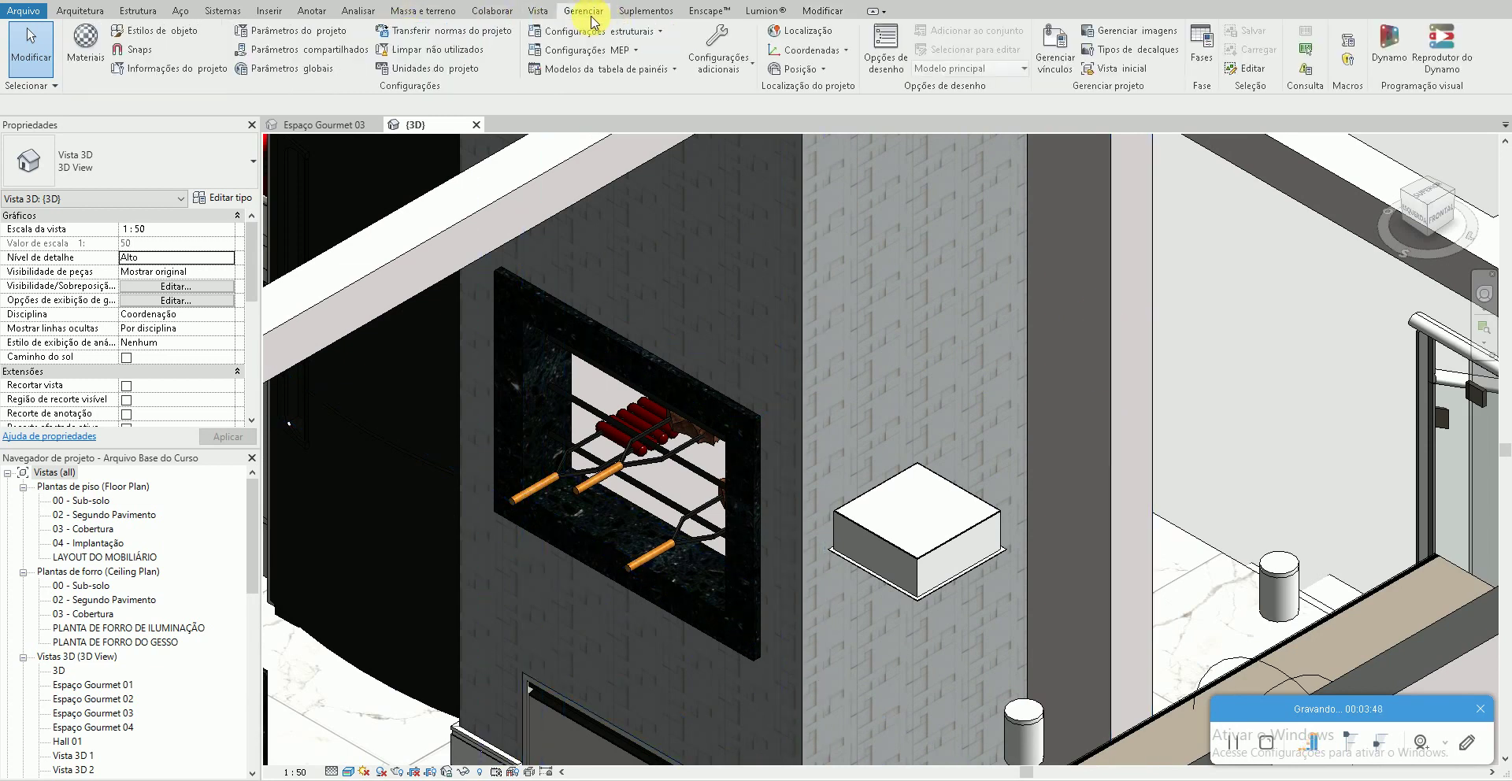
Step: Open the Lucce material's appearance image in the texture editor from Gerenciar > Materiais
left_click(84, 57)
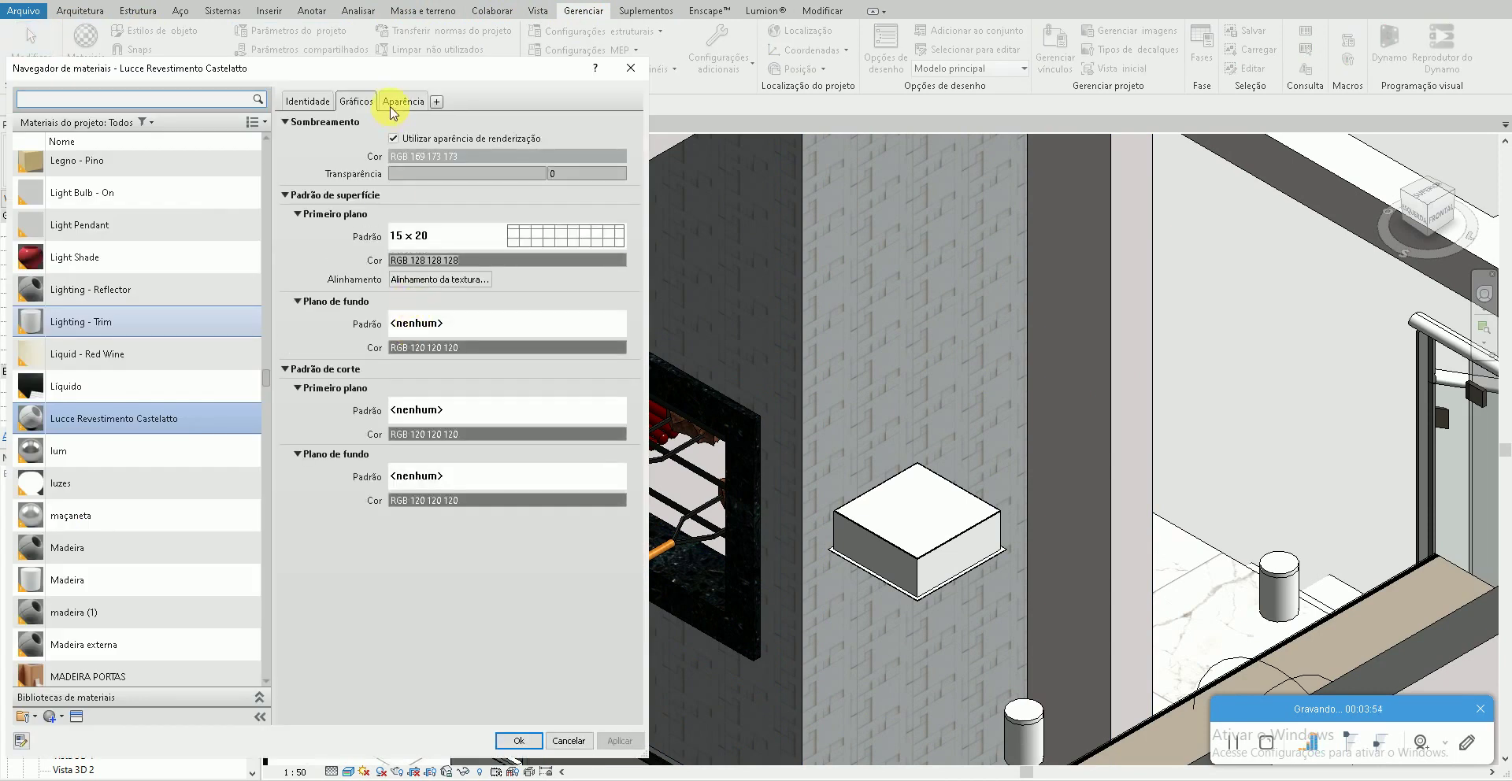
left_click(396, 102)
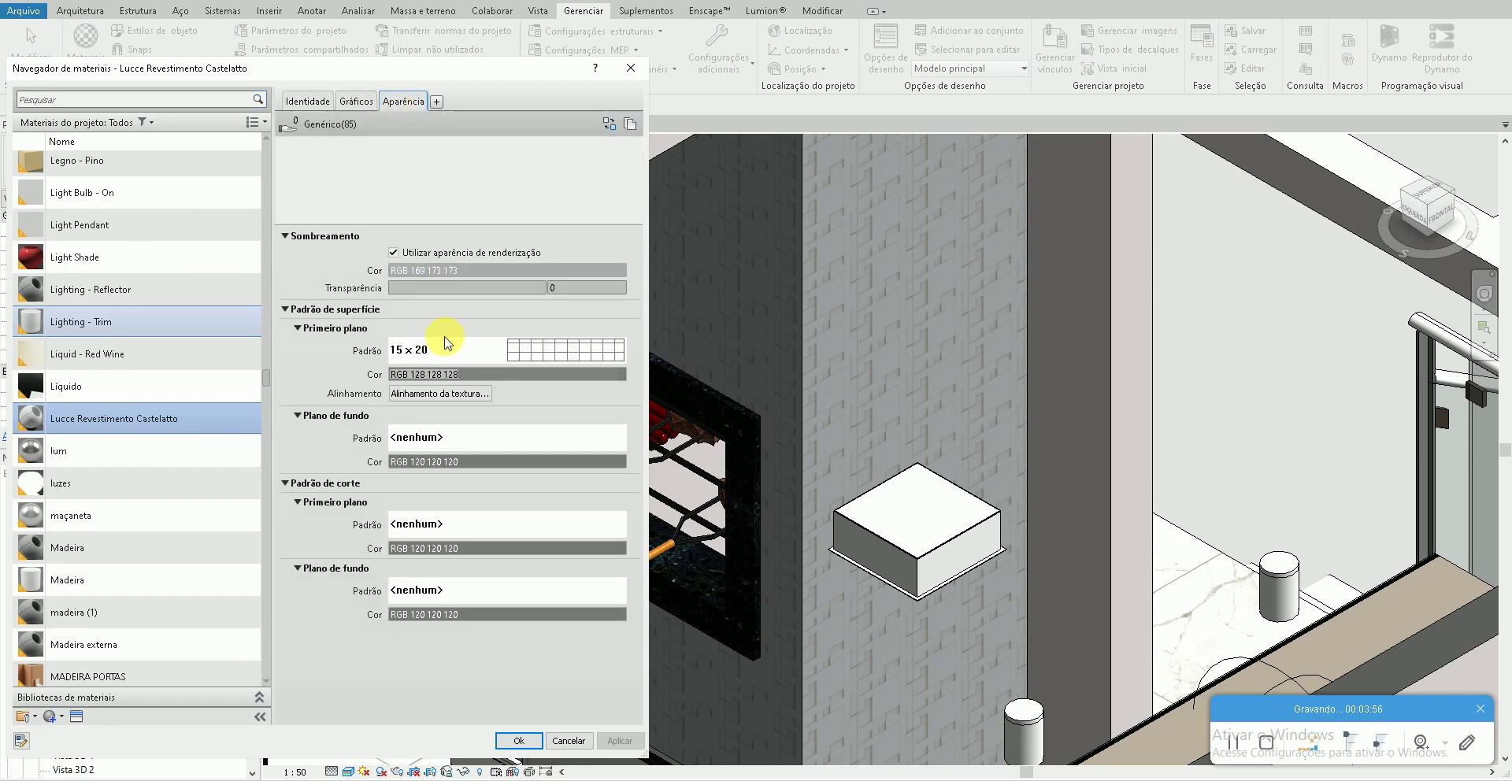
left_click(431, 301)
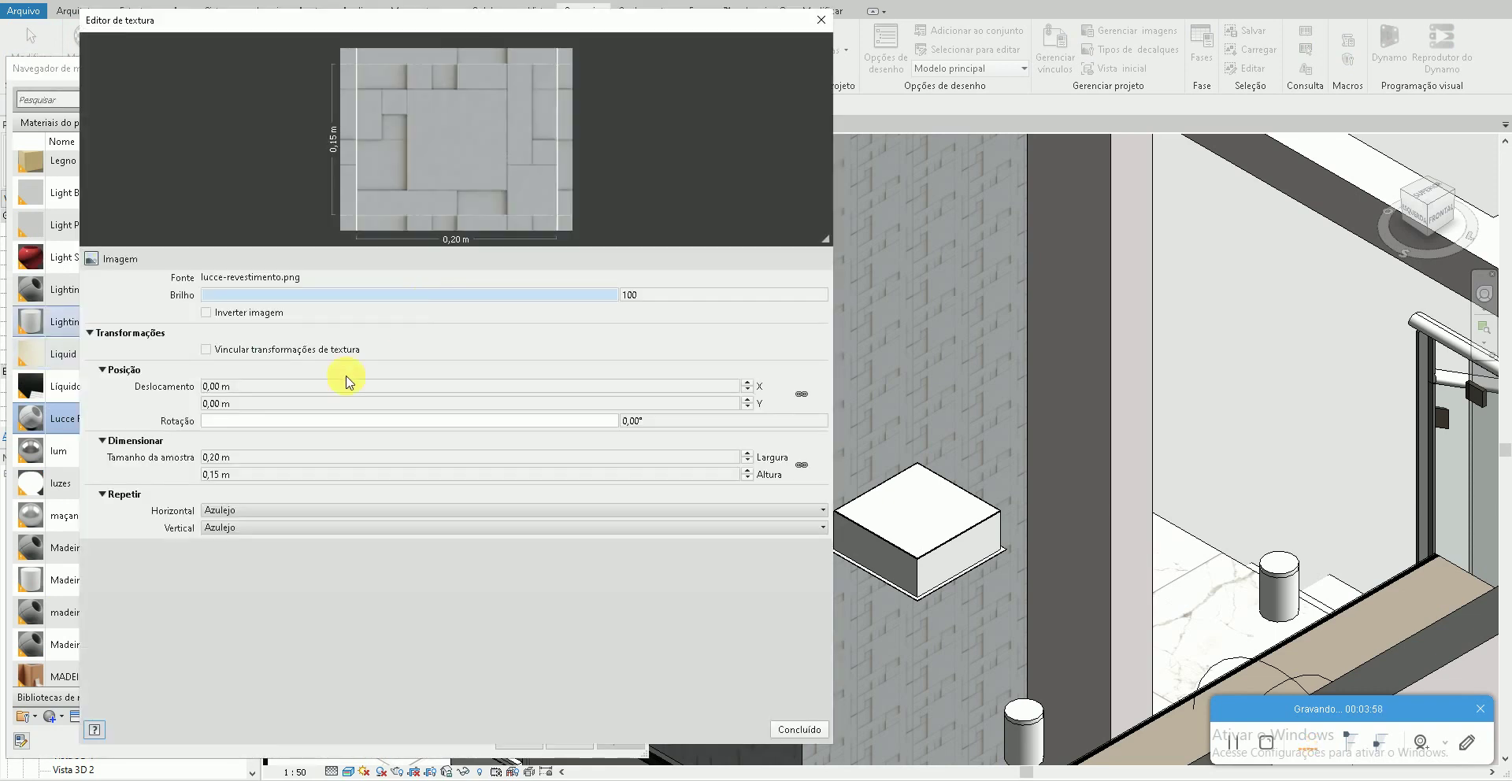
Step: Unlink the texture size, set its width to 0.4 m, and apply it to the wall
left_click(296, 459)
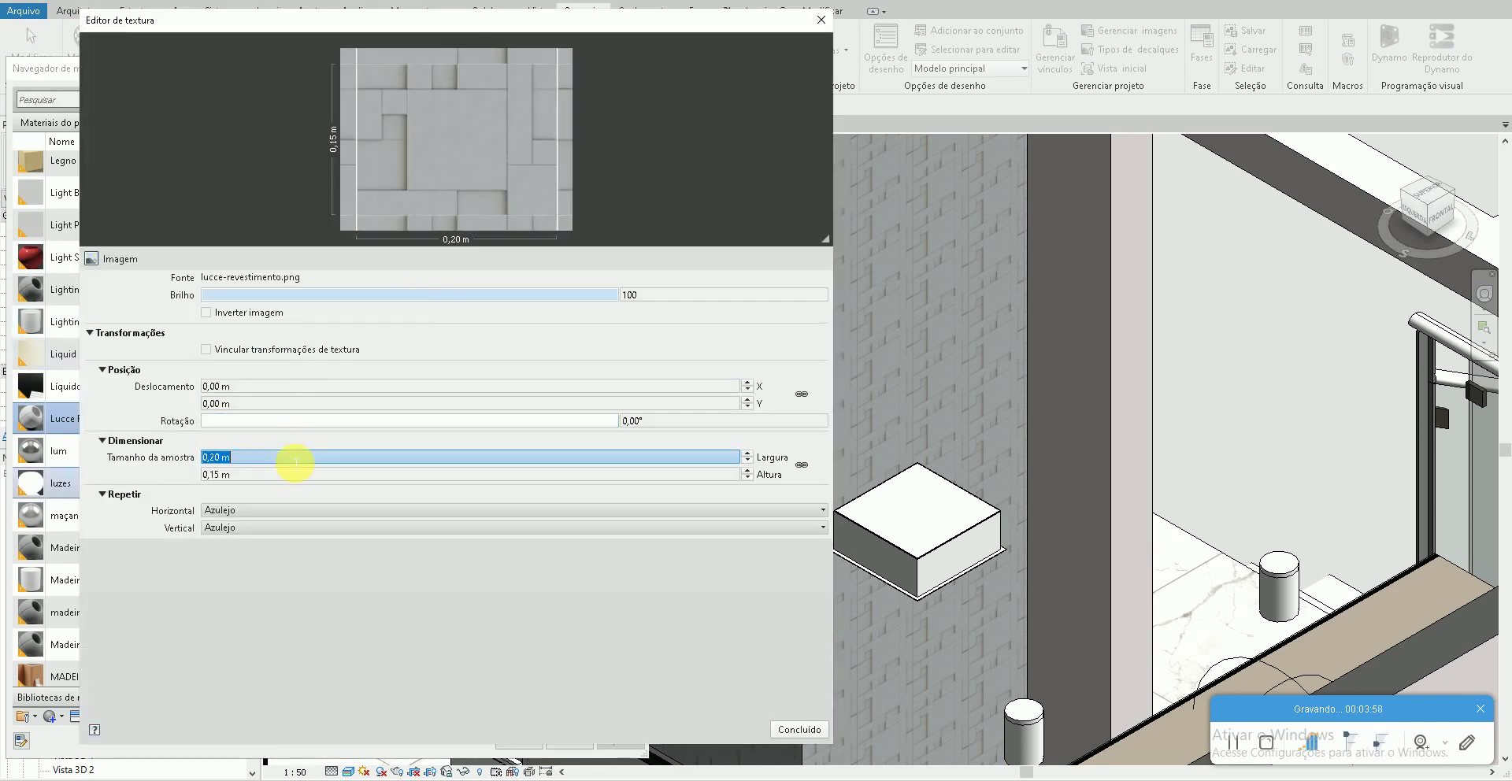
left_click(801, 465)
left_click(522, 452)
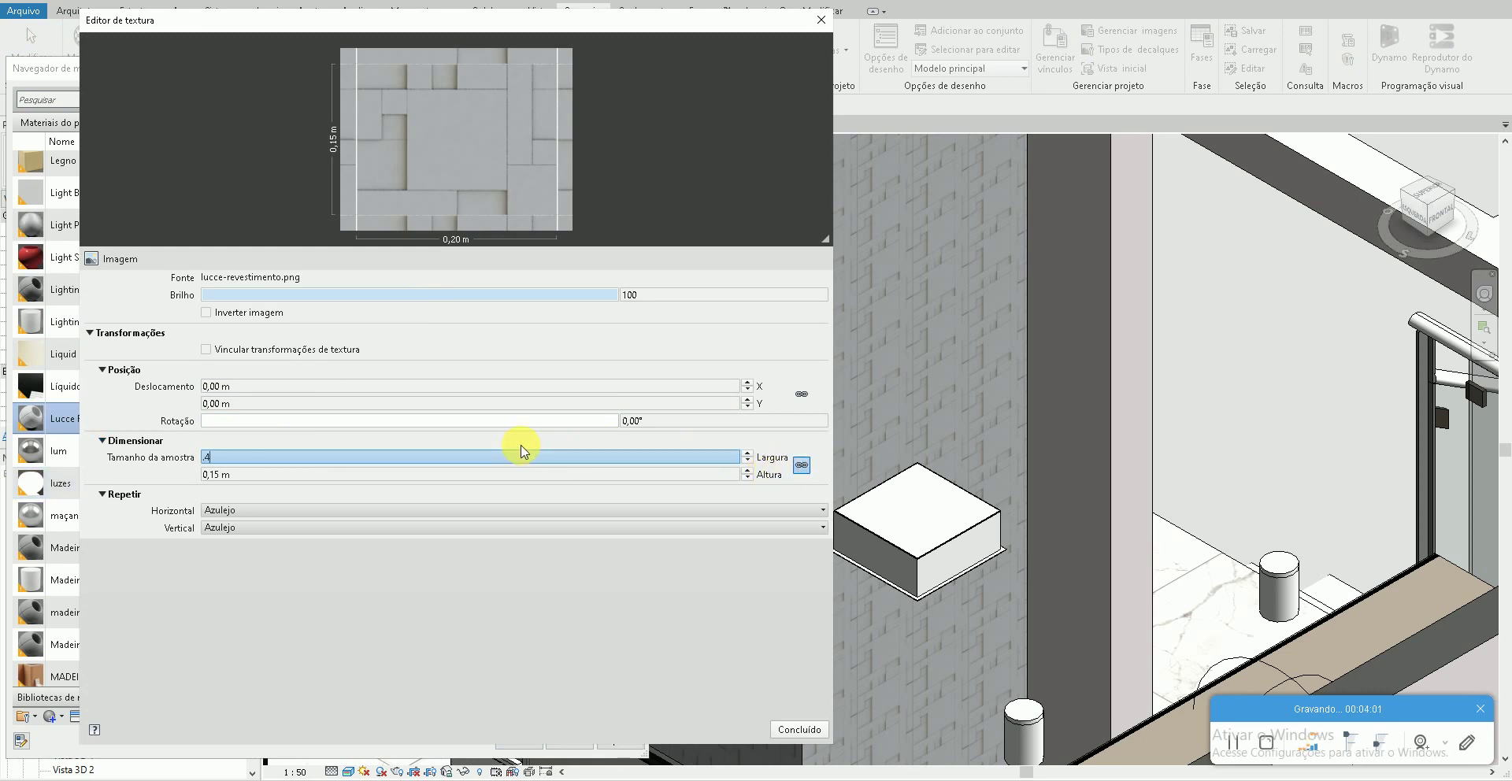
key("Return")
left_click(800, 729)
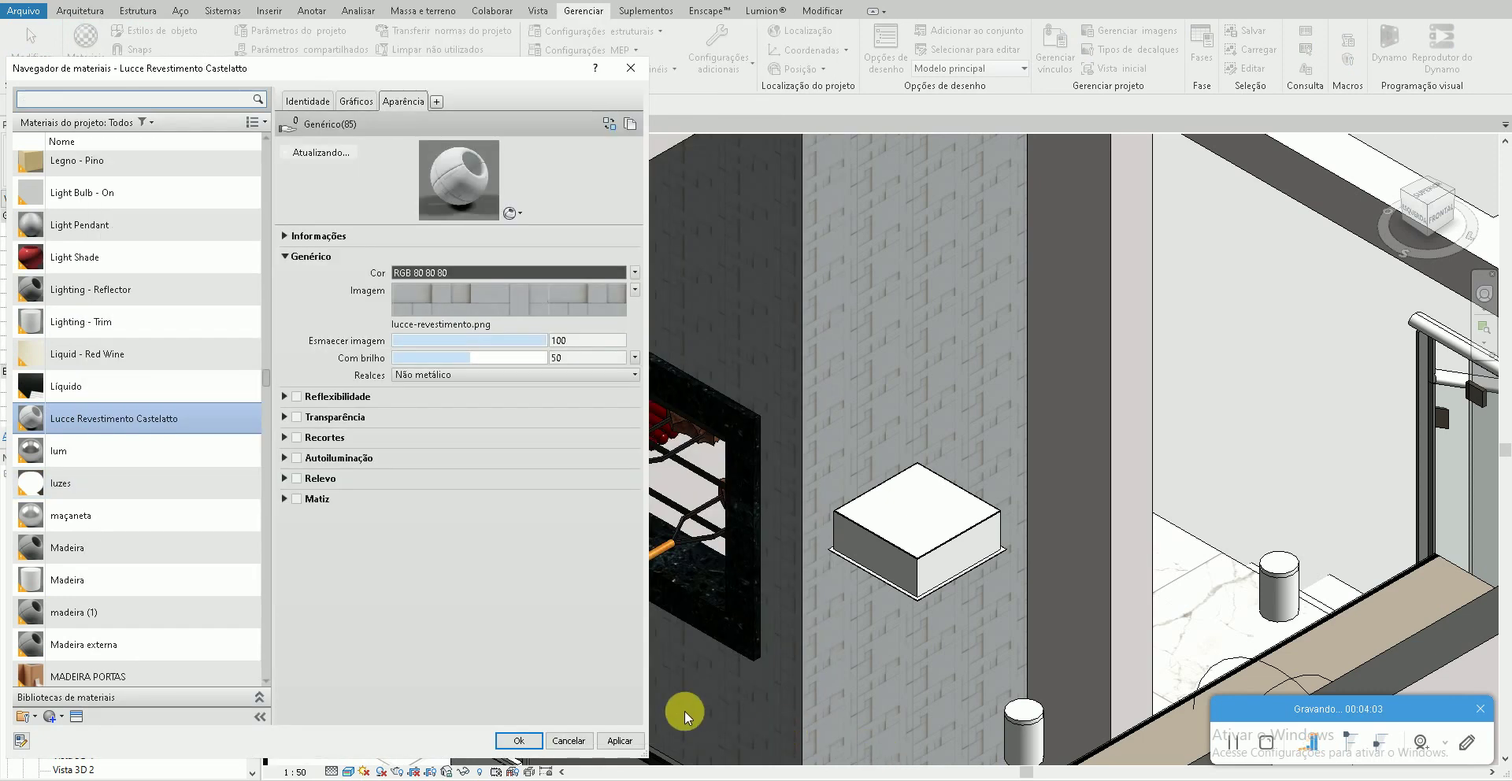
left_click(620, 741)
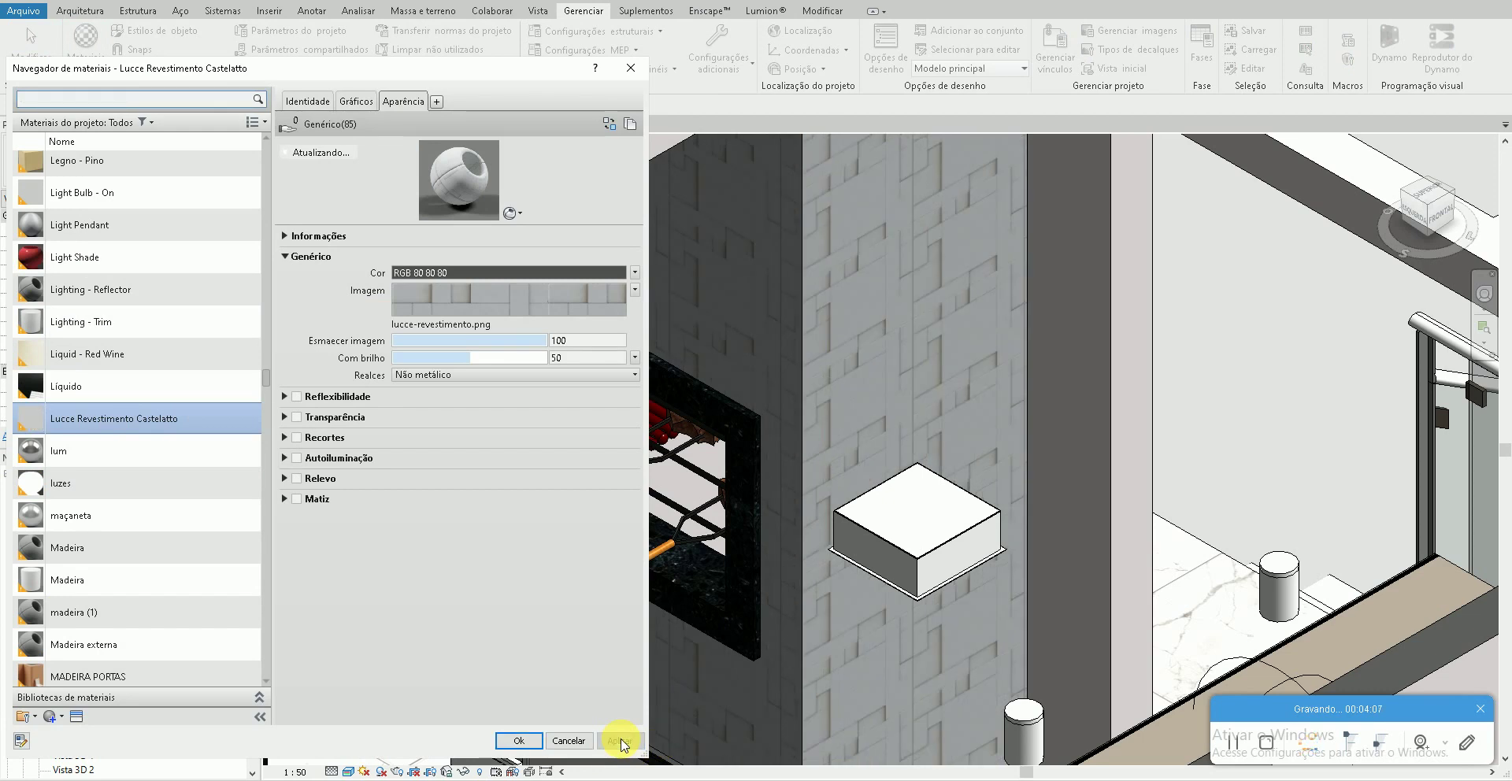
left_click(356, 100)
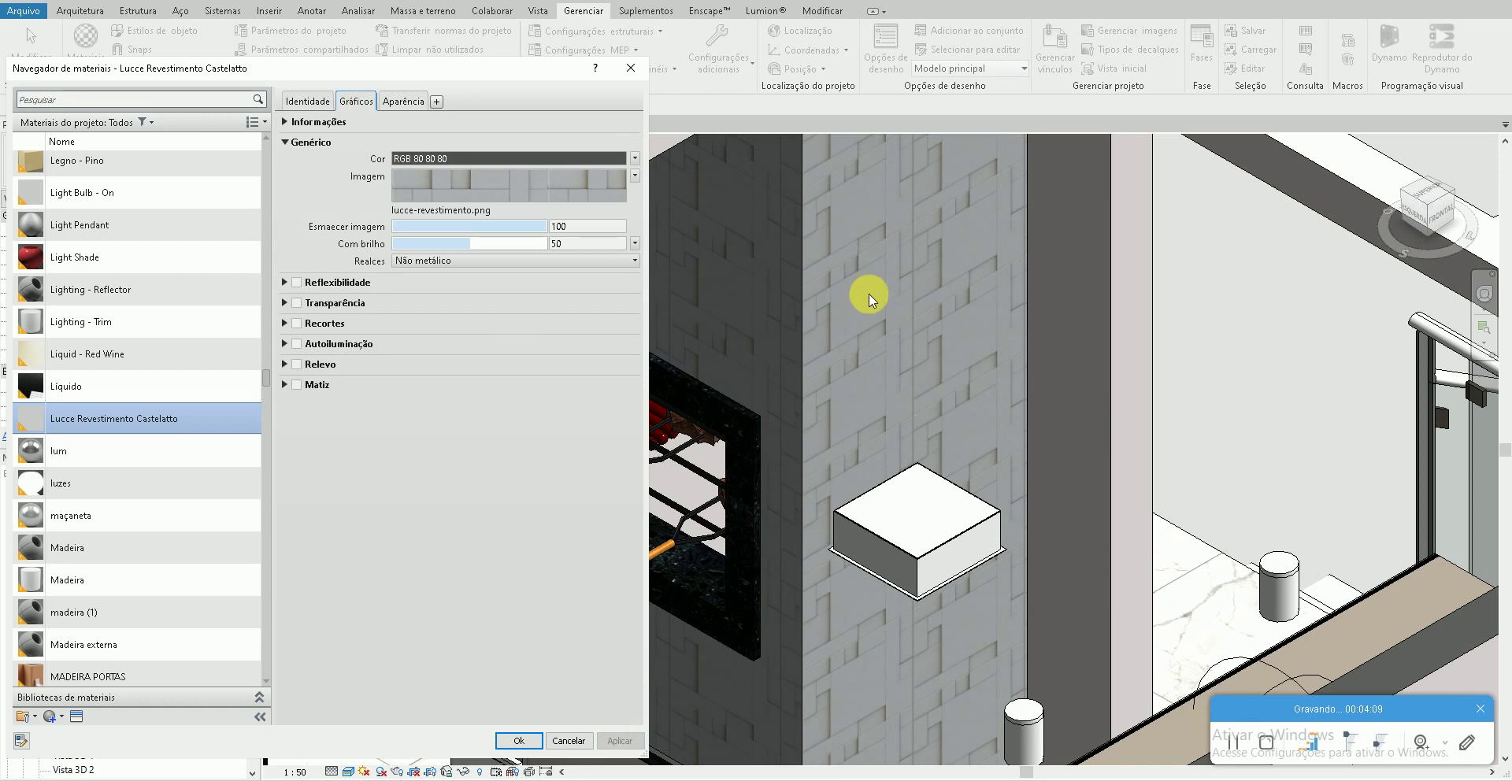
Step: Turn the 15 x 20 pattern into a 30 x 40 crosshatch with 0.3/0.4 m spacing and assign it
left_click(397, 234)
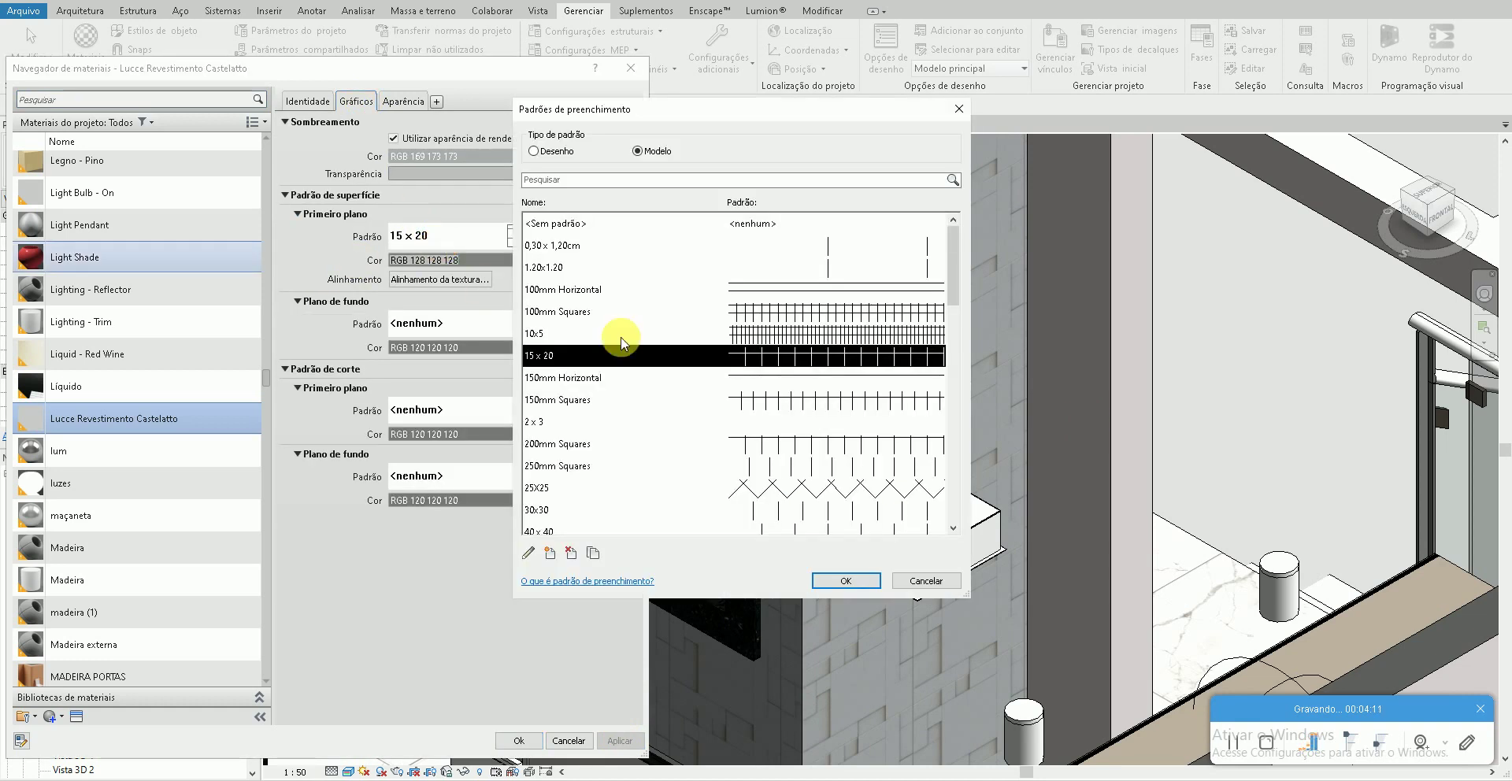
double_click(672, 354)
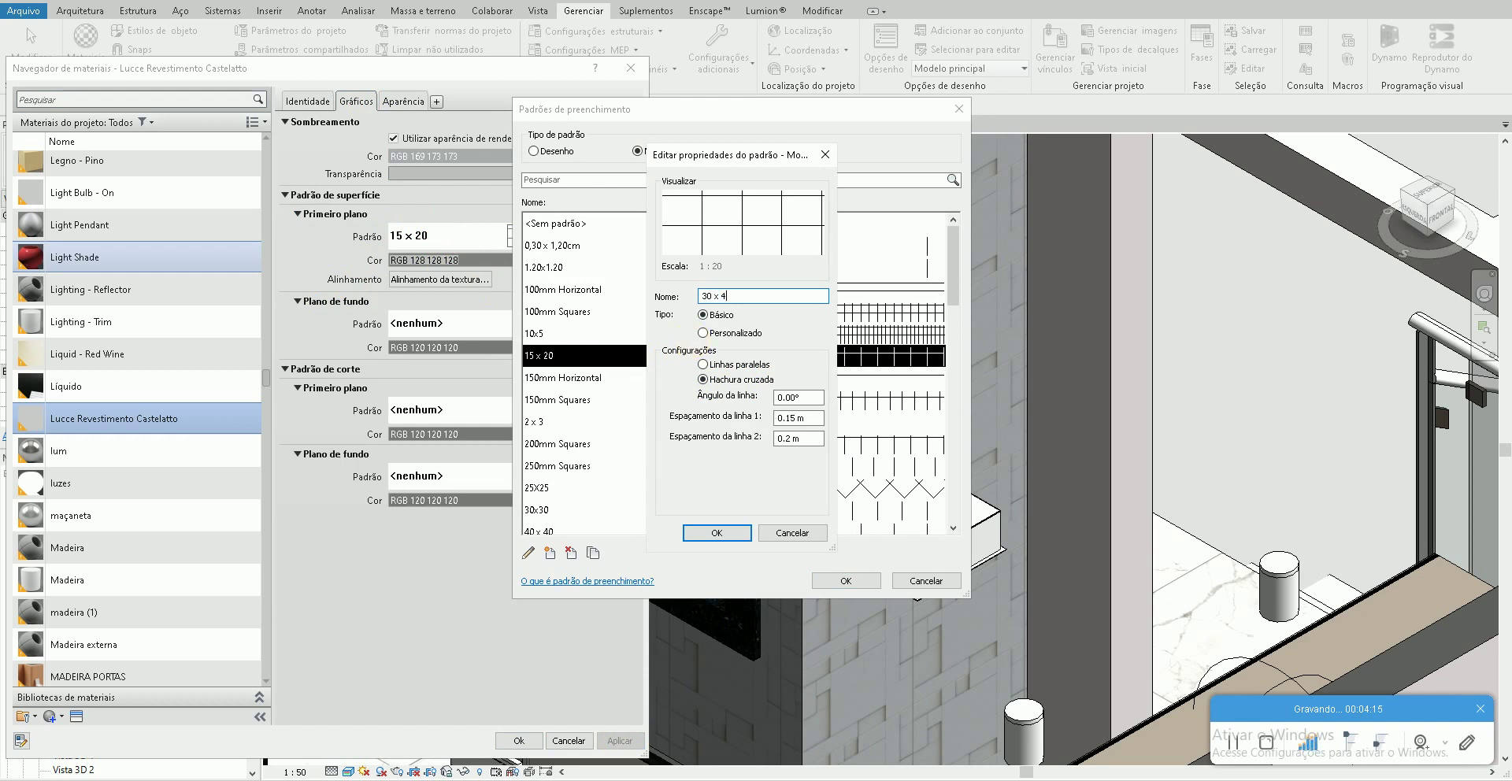
left_click(782, 419)
left_click(799, 438)
type(".4")
left_click(742, 533)
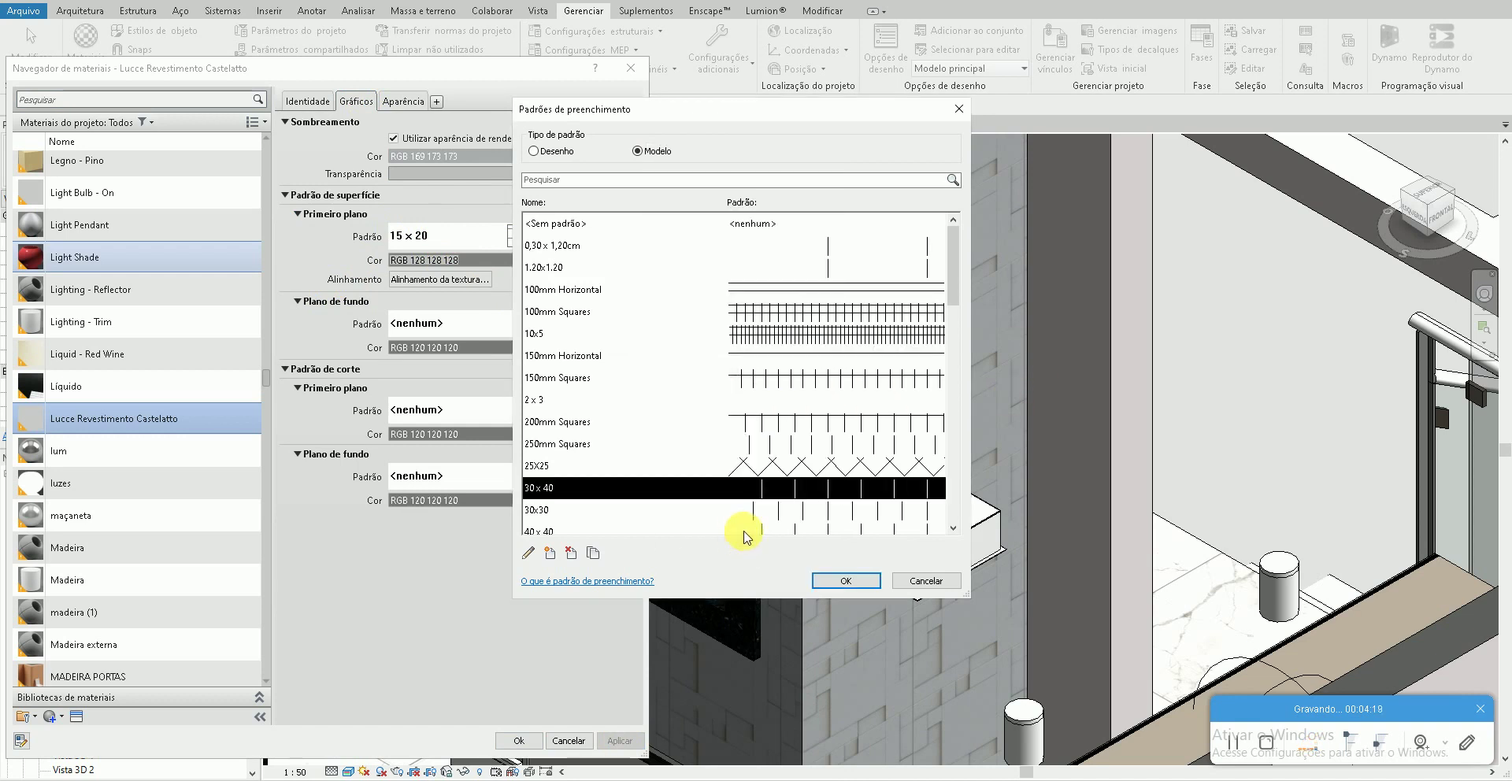
left_click(836, 580)
left_click(402, 101)
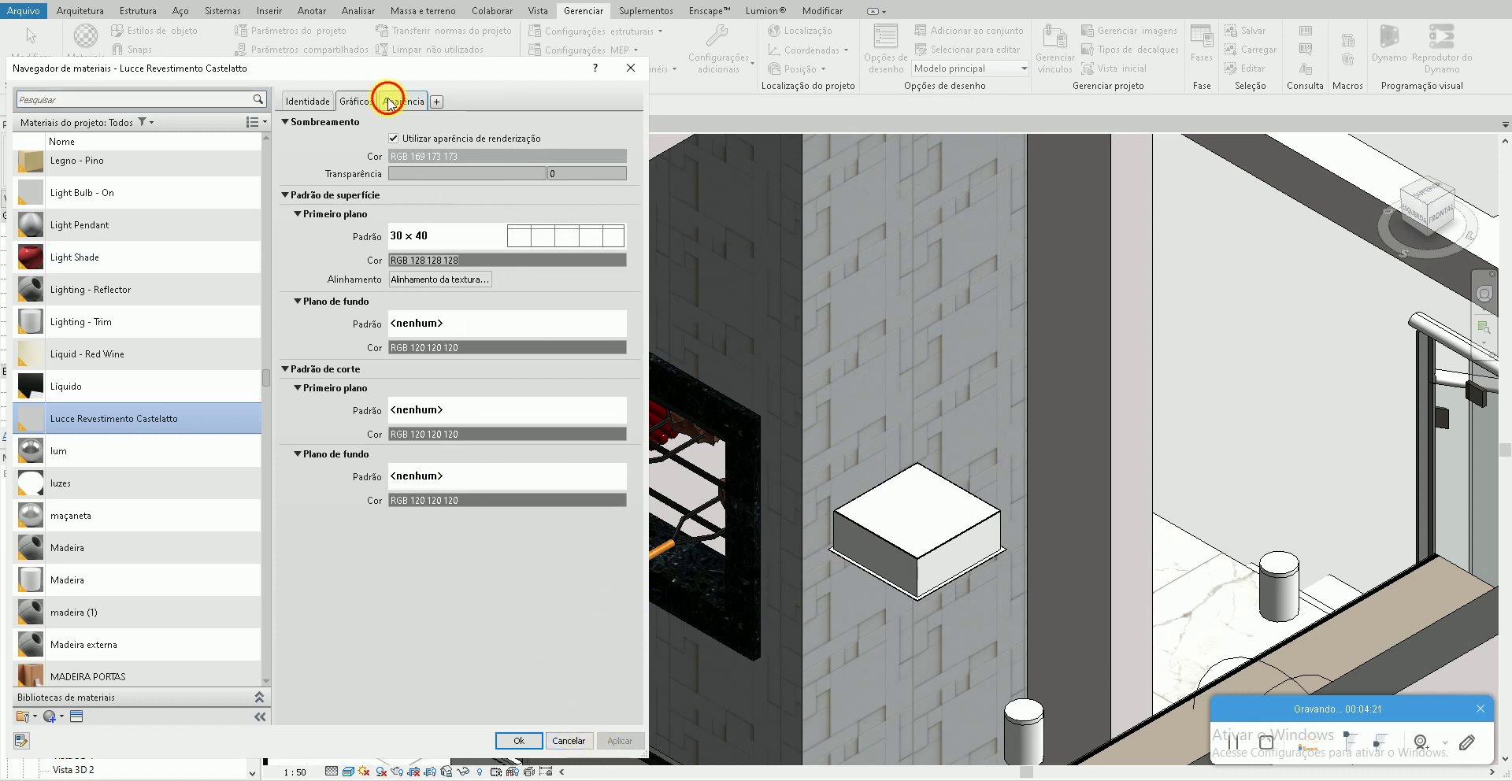
left_click(371, 480)
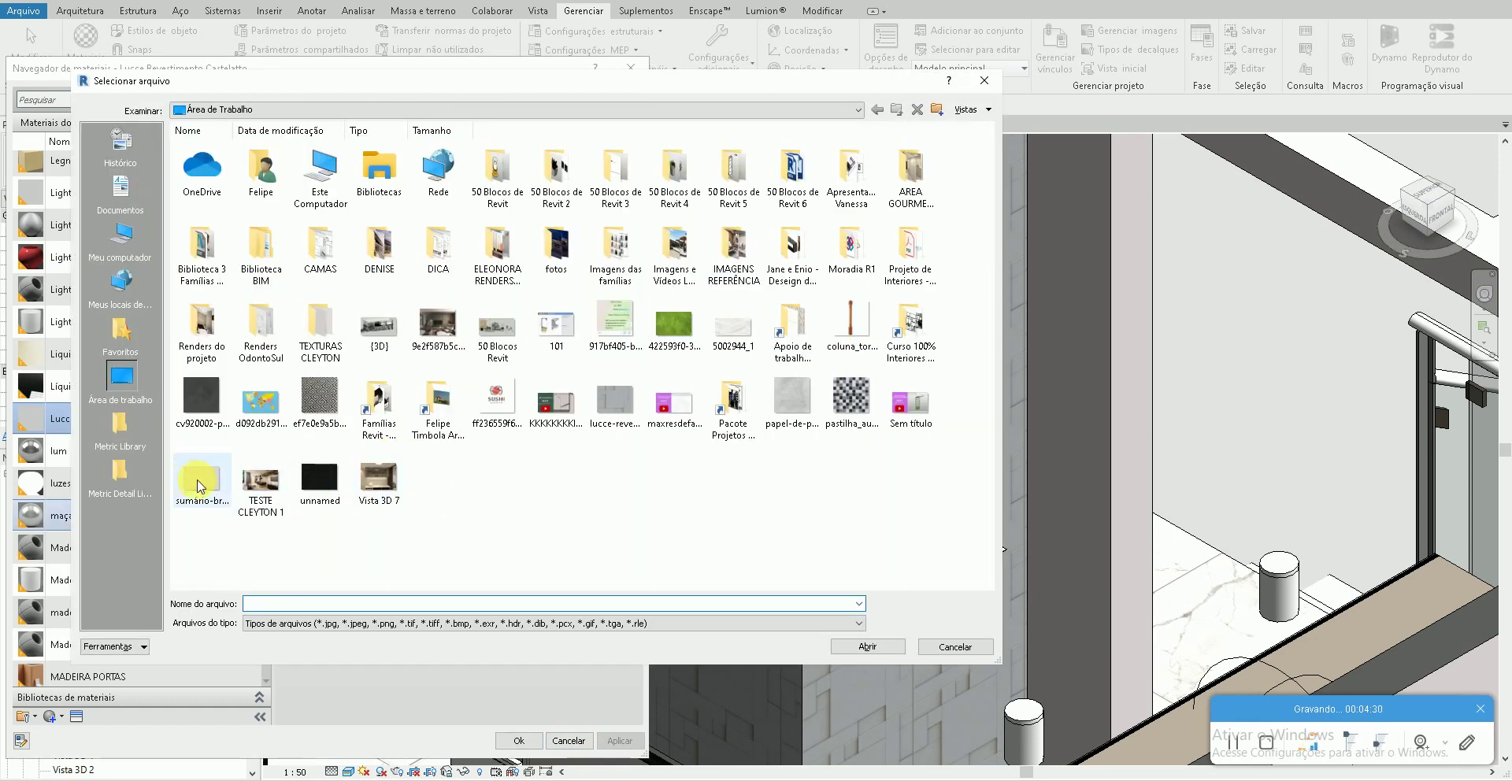
Step: Use lucce-revestimento.png at 0.40 × 0.30 m as the relief image, with amount 281
double_click(601, 410)
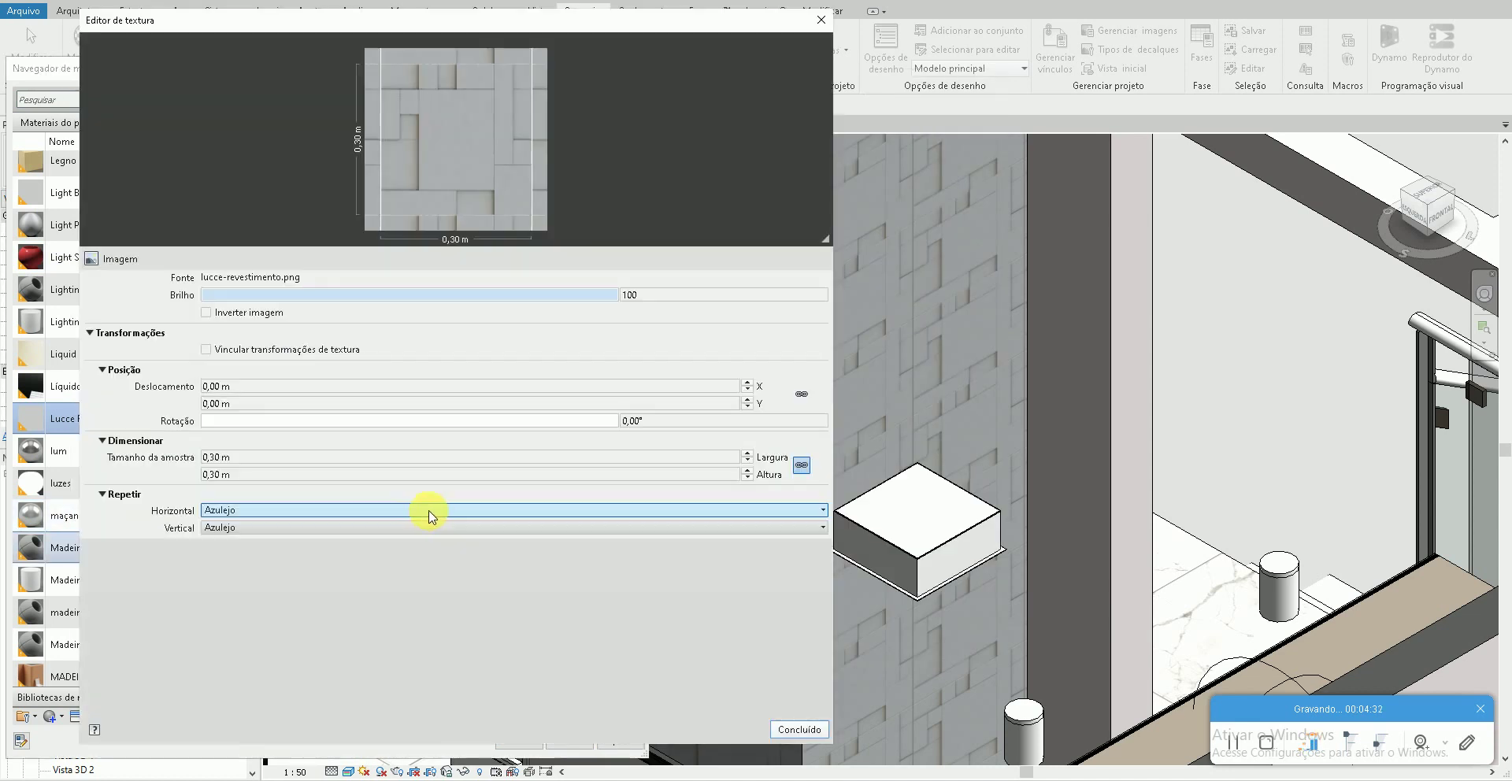
left_click(315, 456)
left_click(571, 476)
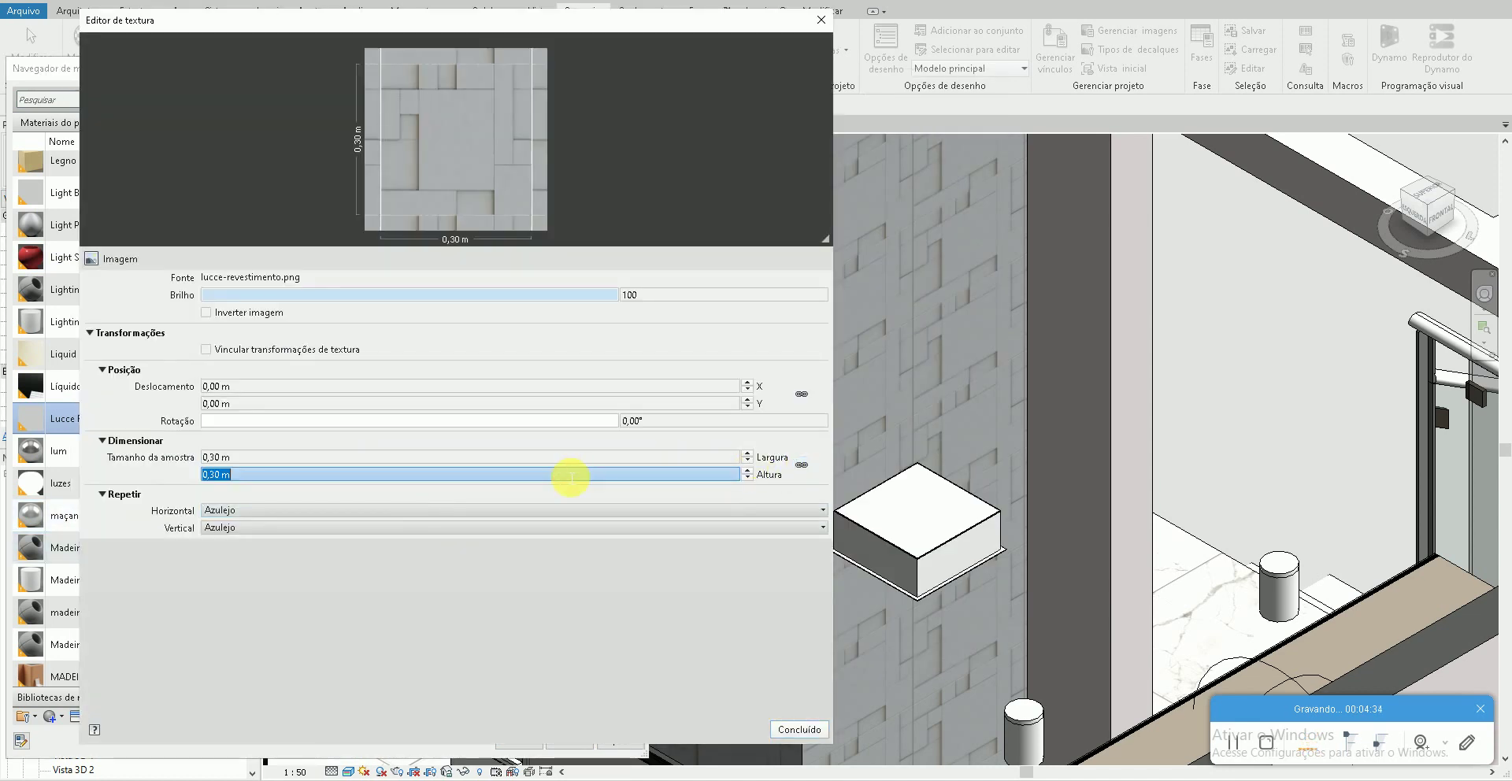
key("Return")
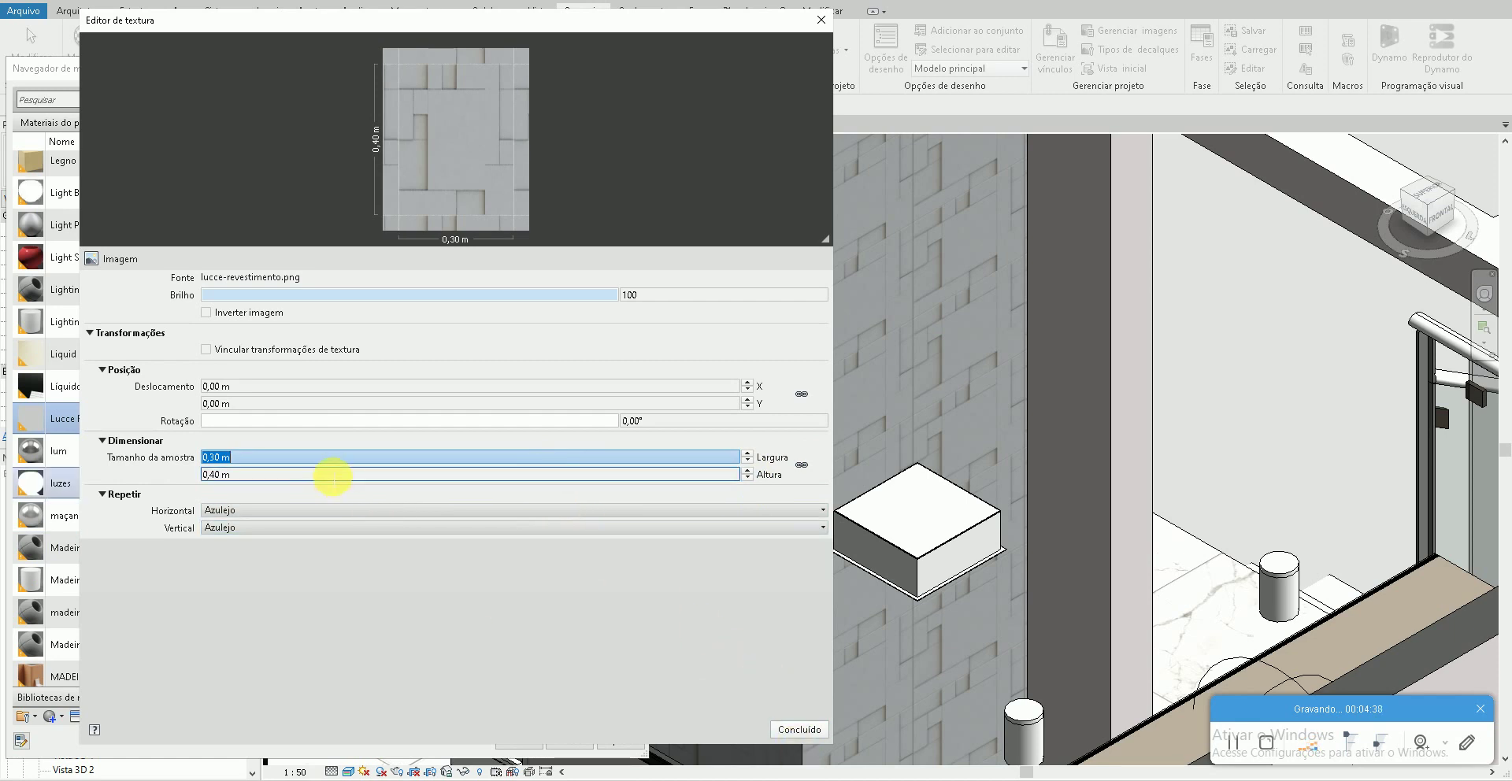
left_click(336, 474)
type(".3")
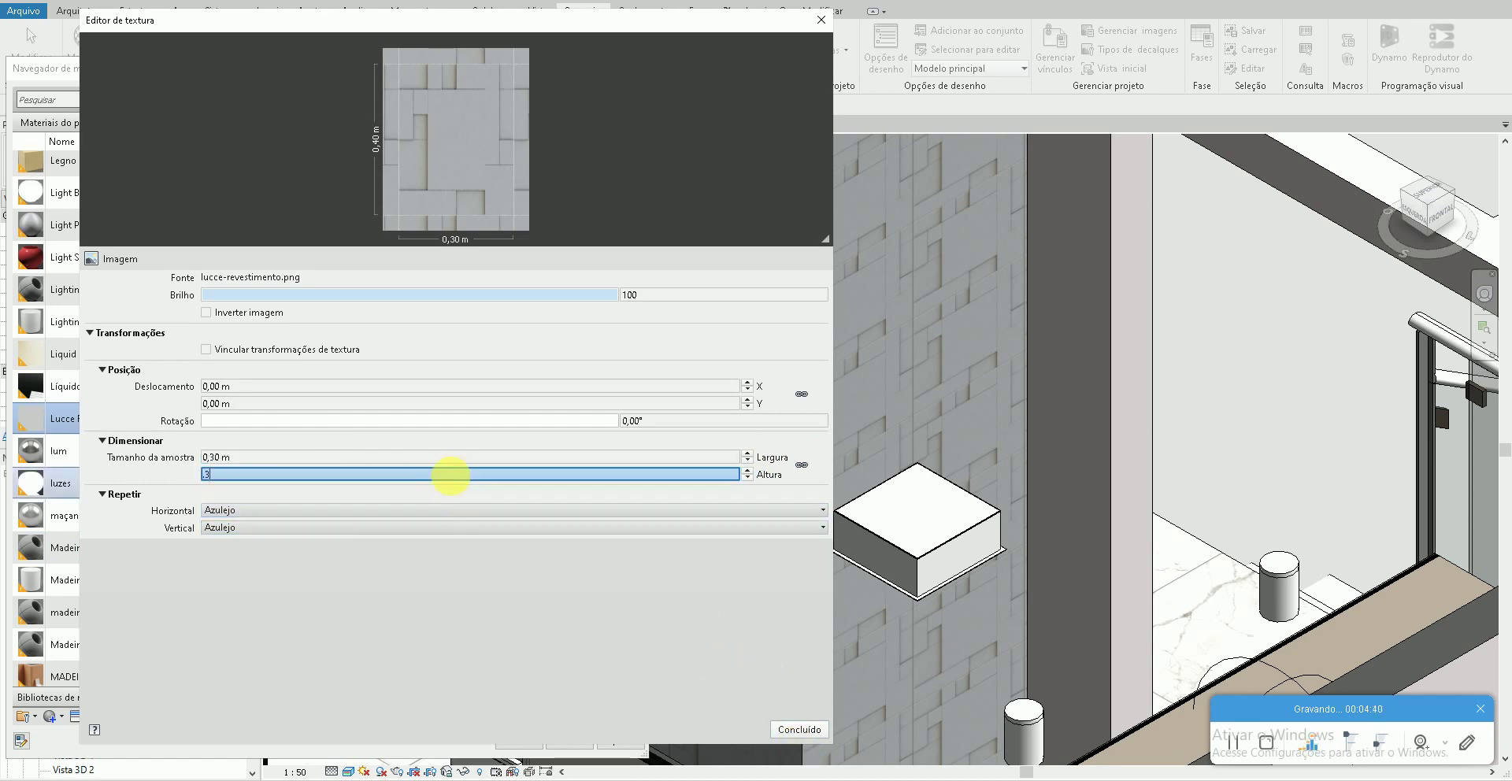
key("Return")
type(".4")
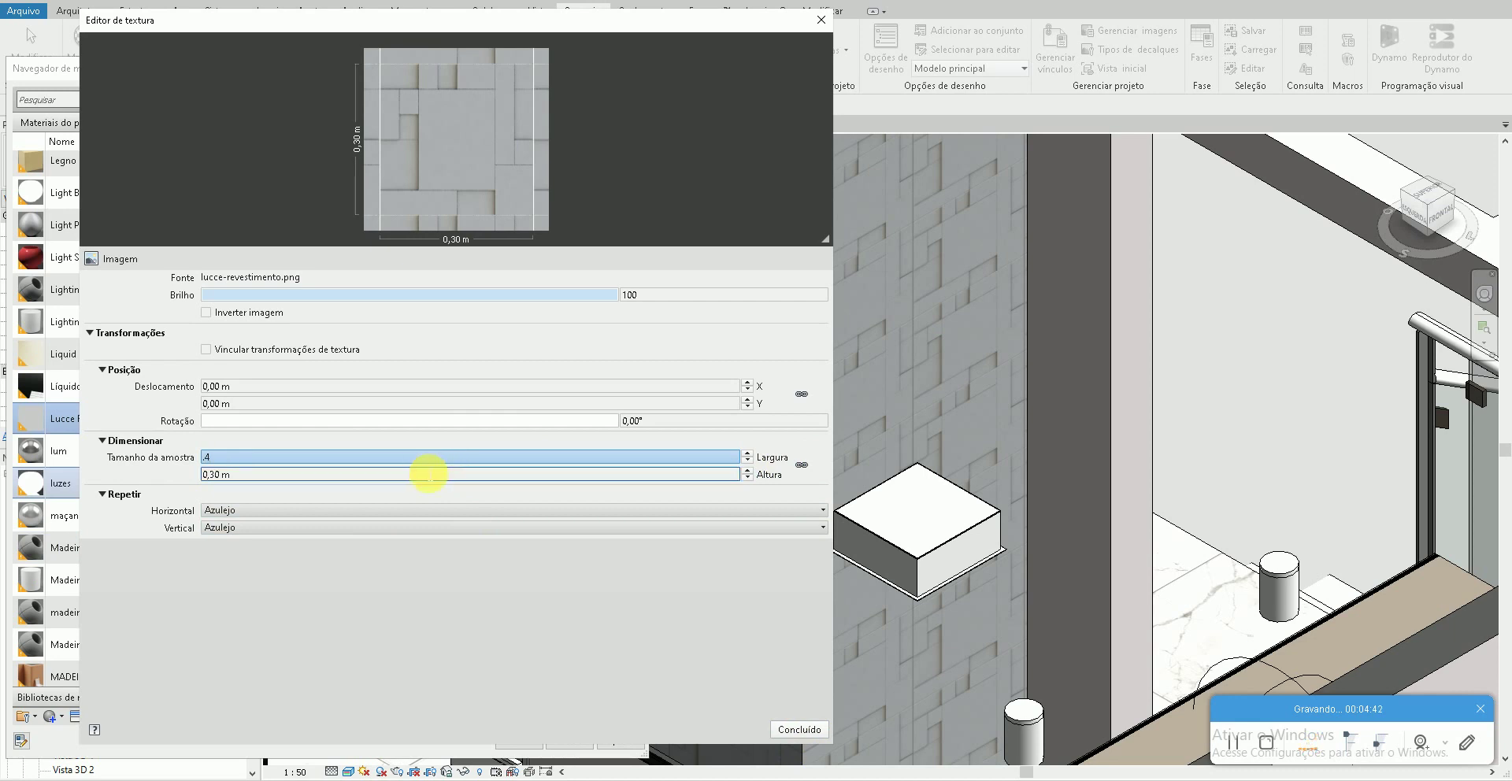
key("Return")
left_click(779, 728)
left_click_drag(512, 545, 493, 546)
Step: Try relief amounts 511, -347 and -493 on the wall, settling on -306
left_click(620, 743)
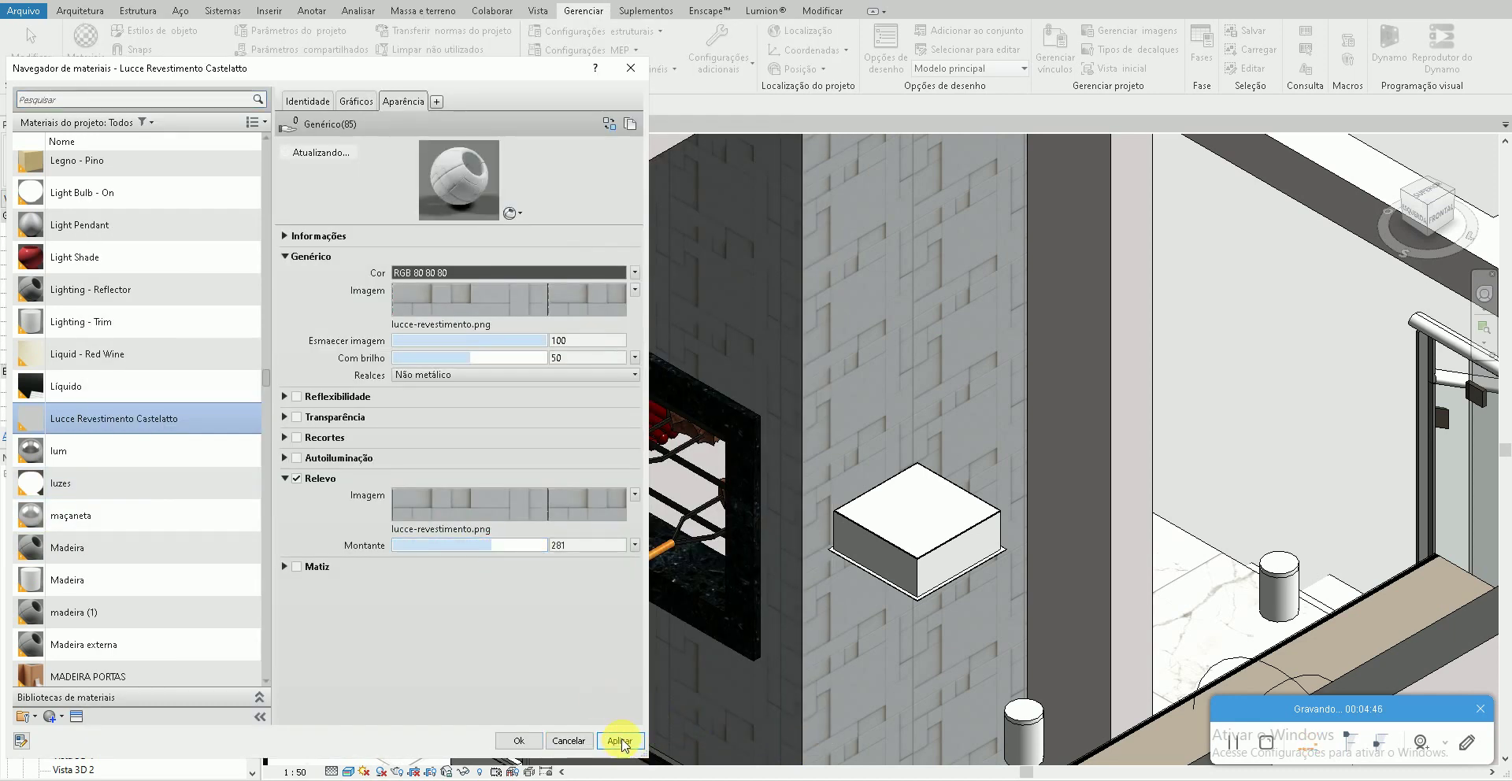
left_click_drag(484, 544, 508, 544)
left_click(619, 742)
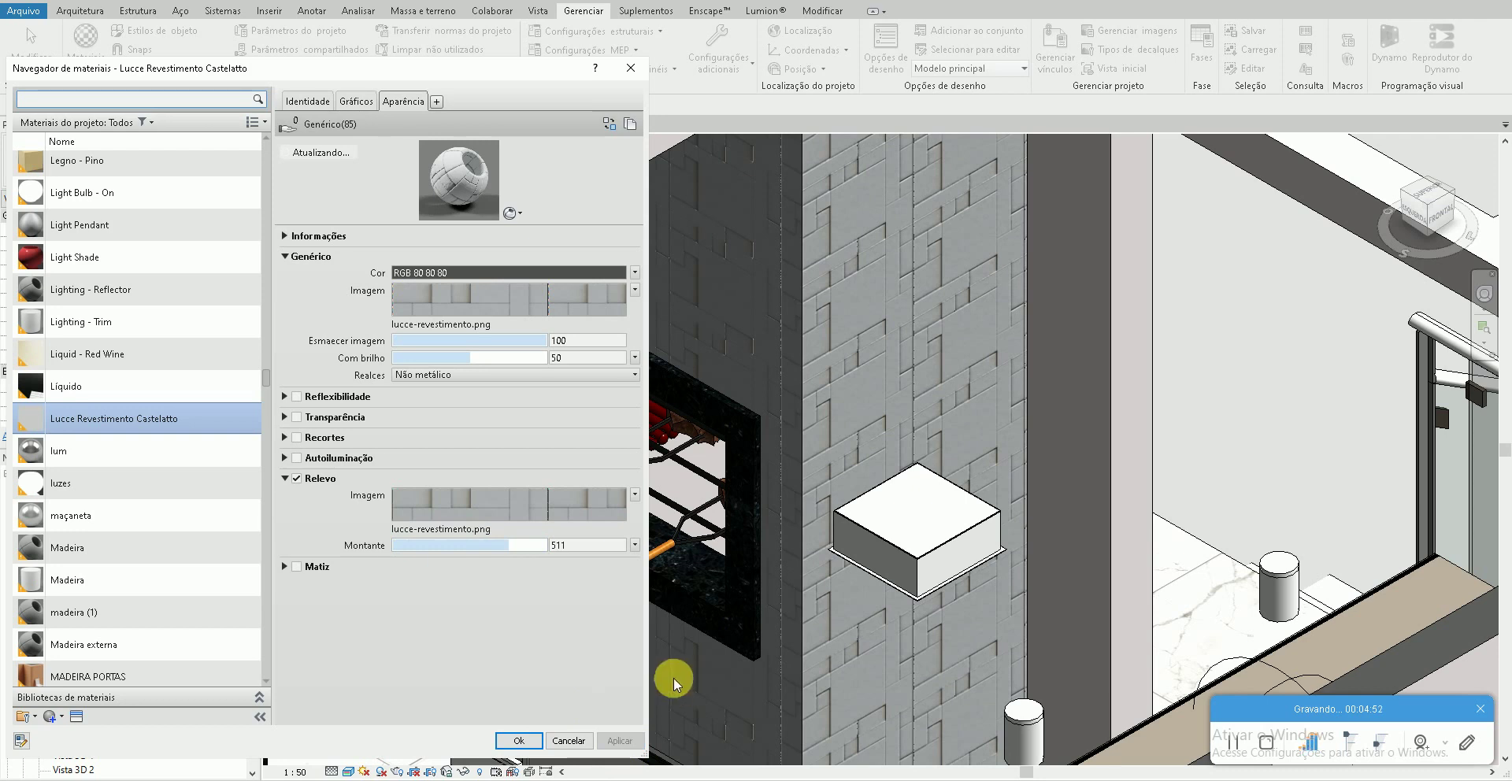
left_click_drag(509, 545, 438, 545)
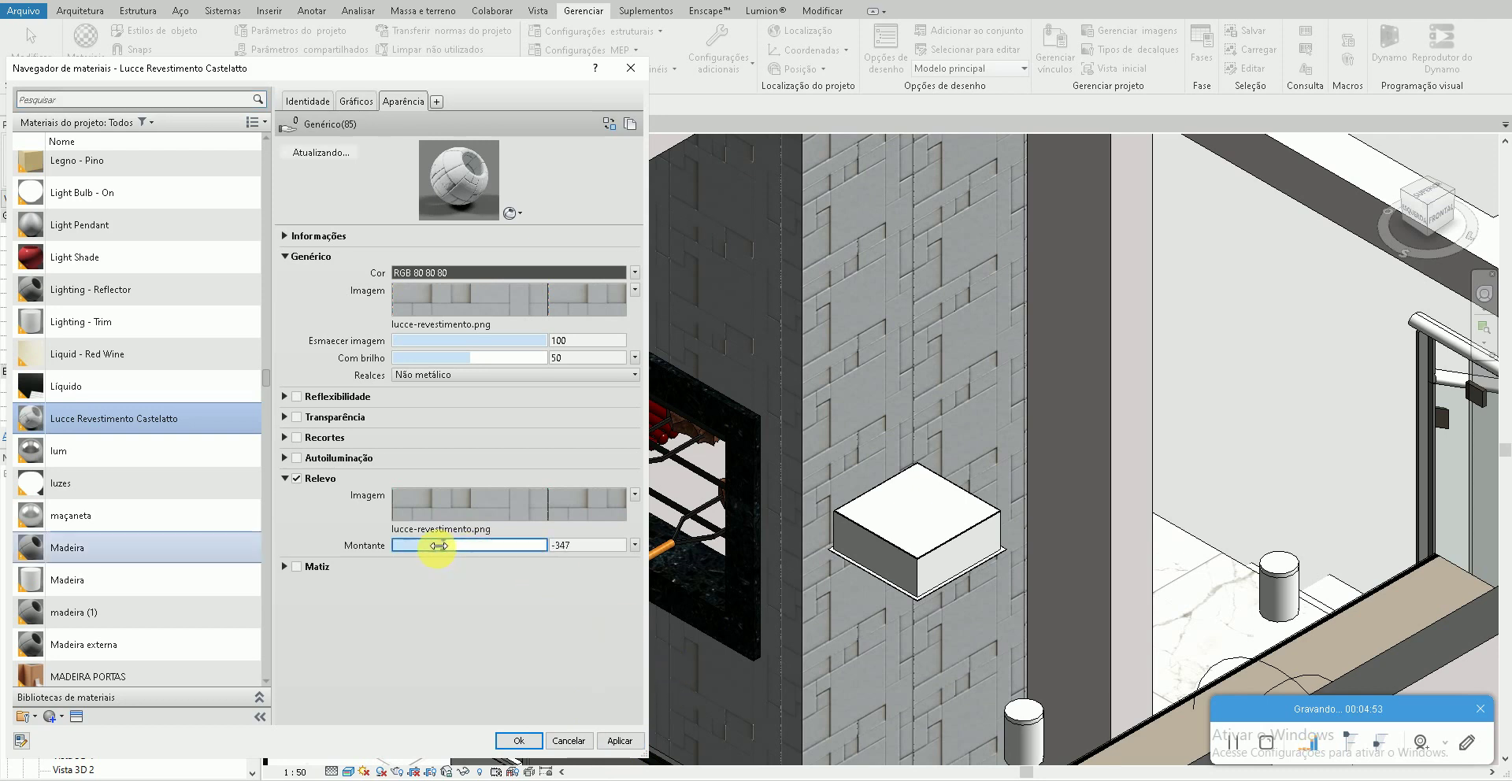
left_click(631, 742)
left_click_drag(444, 545, 432, 545)
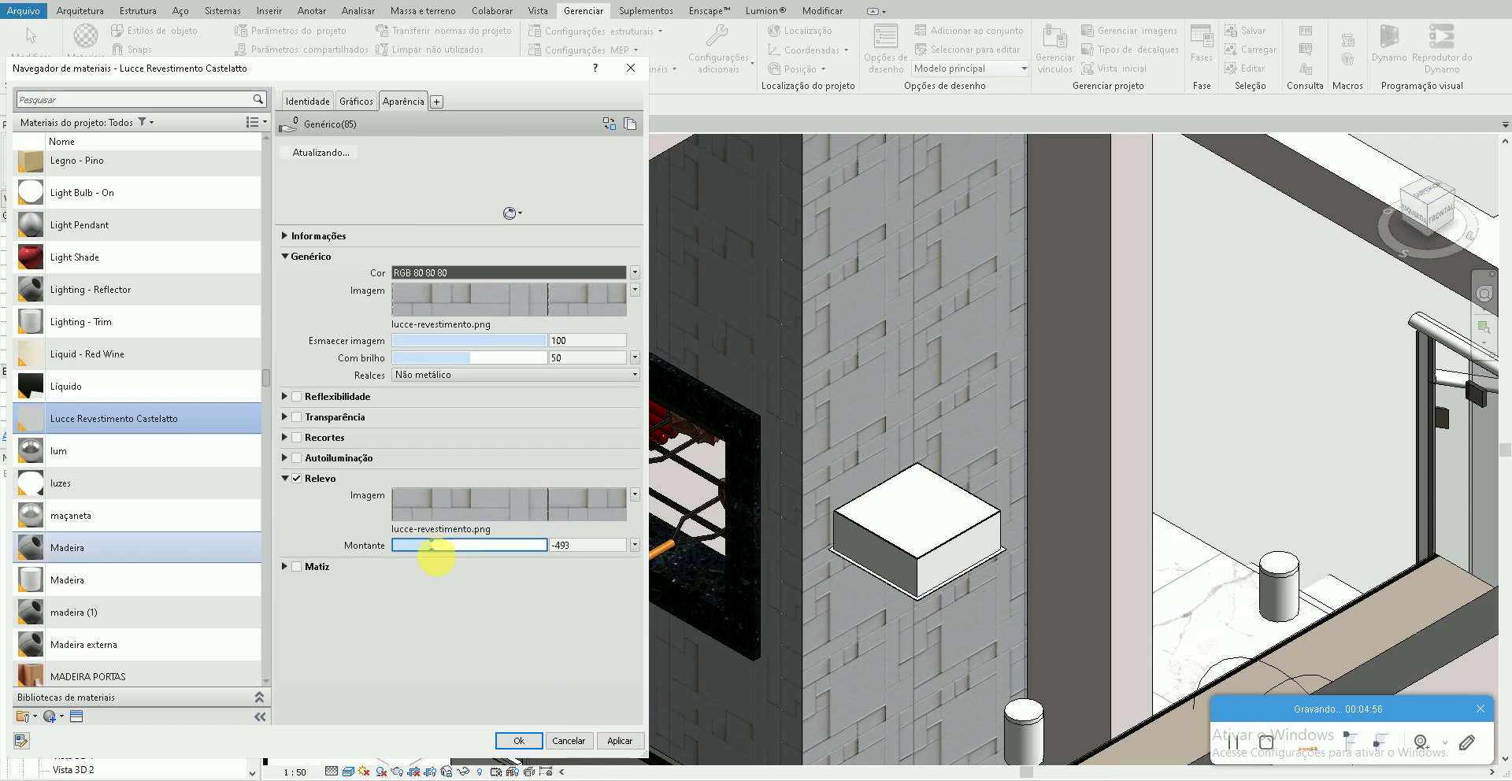
left_click(619, 745)
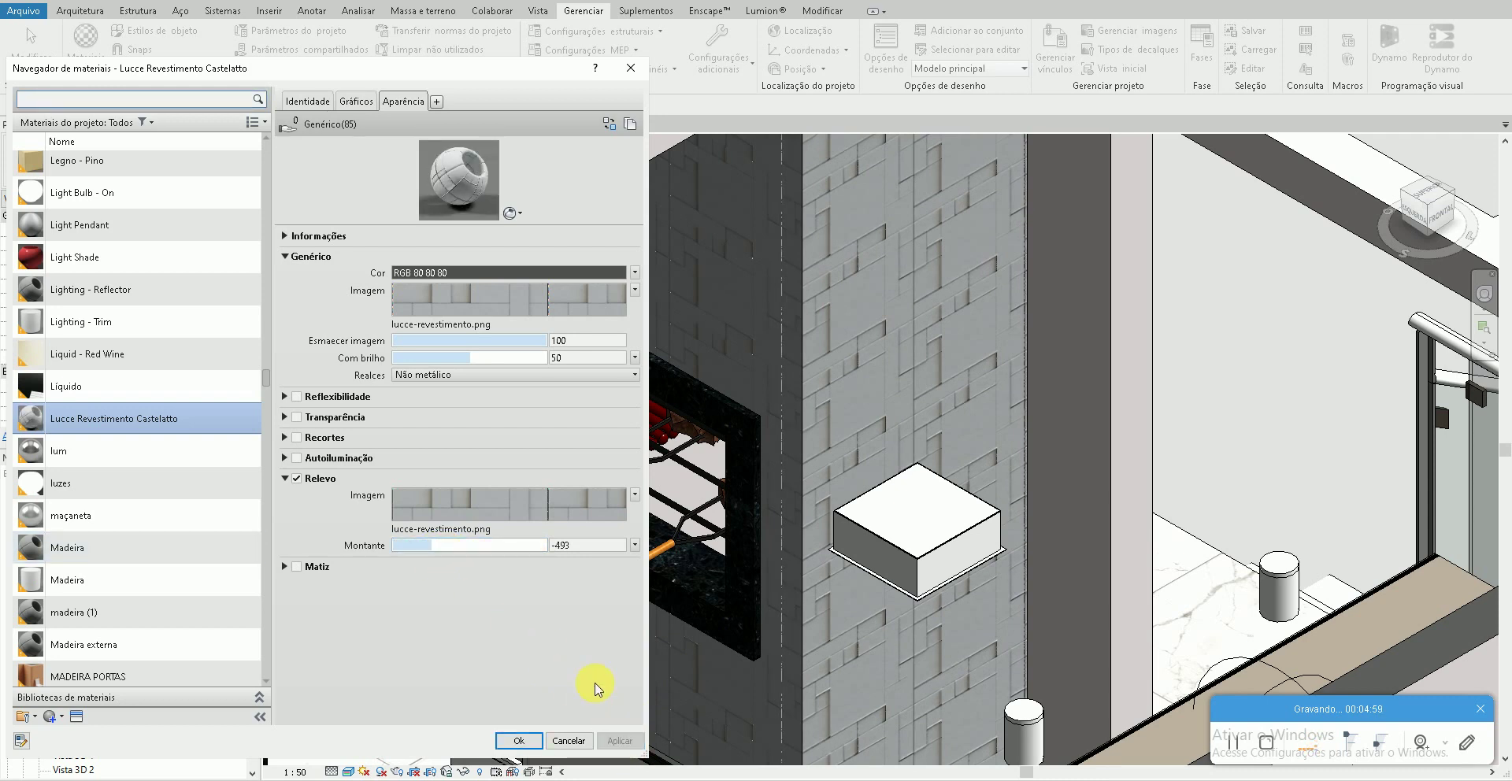
left_click_drag(432, 545, 447, 545)
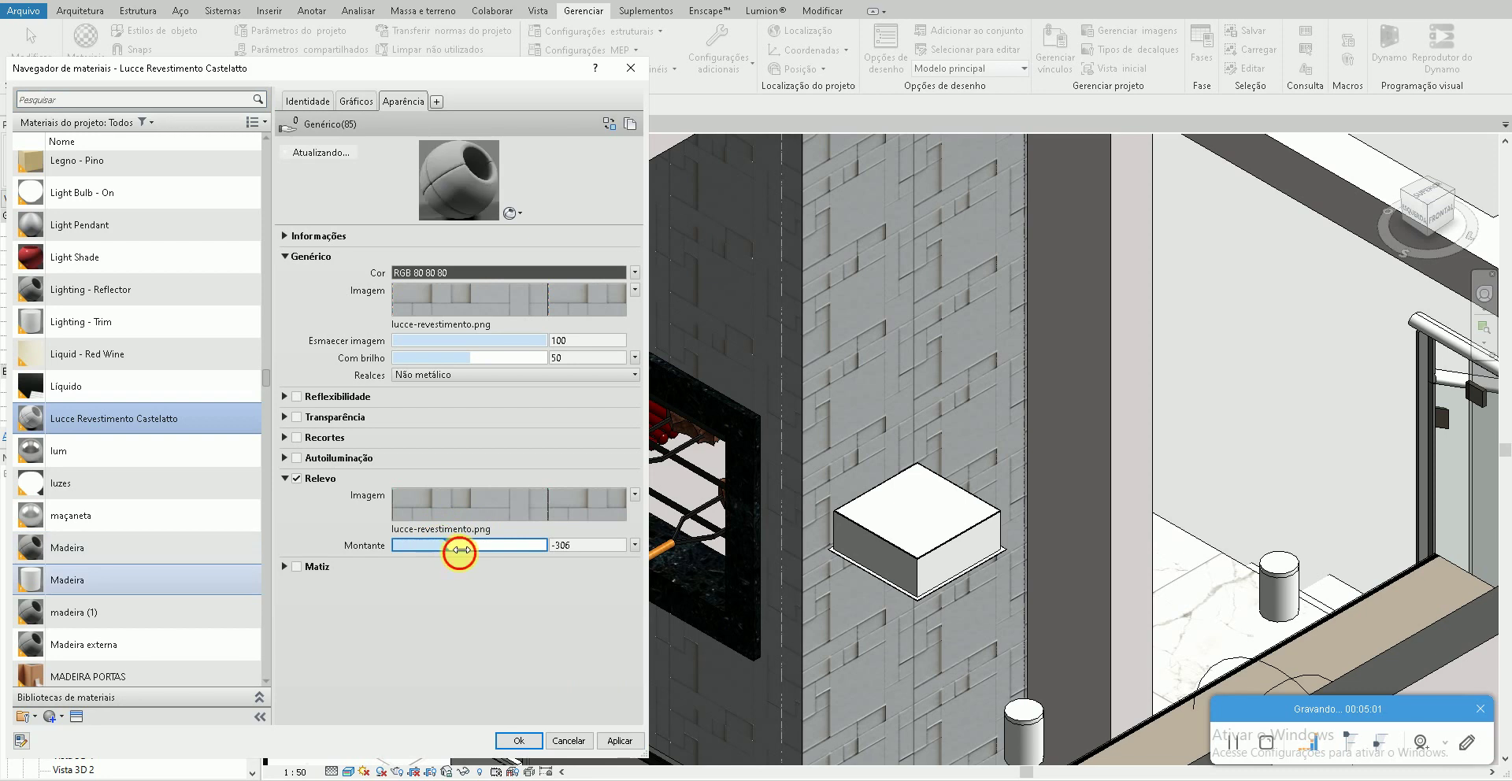
left_click(621, 740)
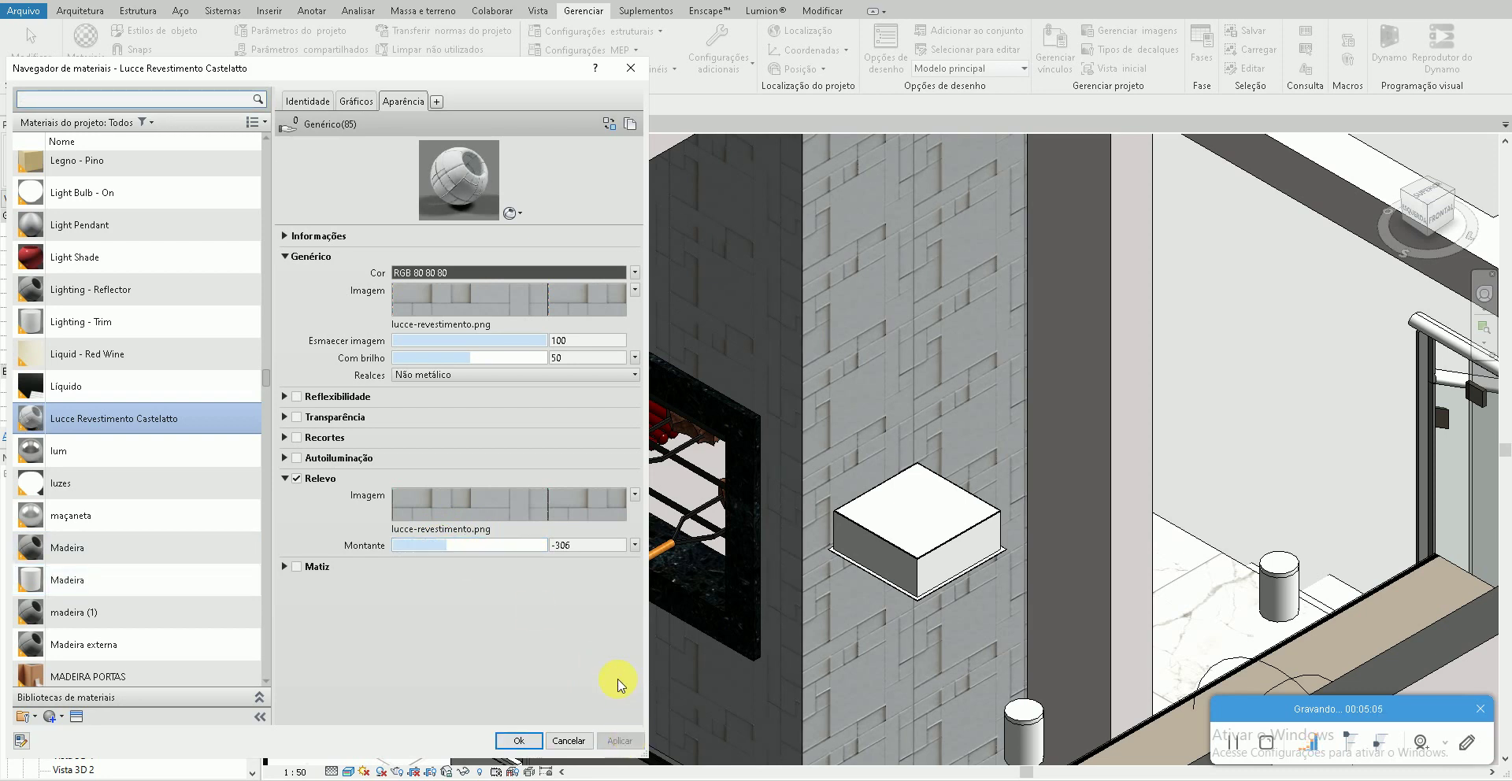
Step: Turn on the material's tint and switch to Chrome's Castelatto Lucce page
left_click(296, 566)
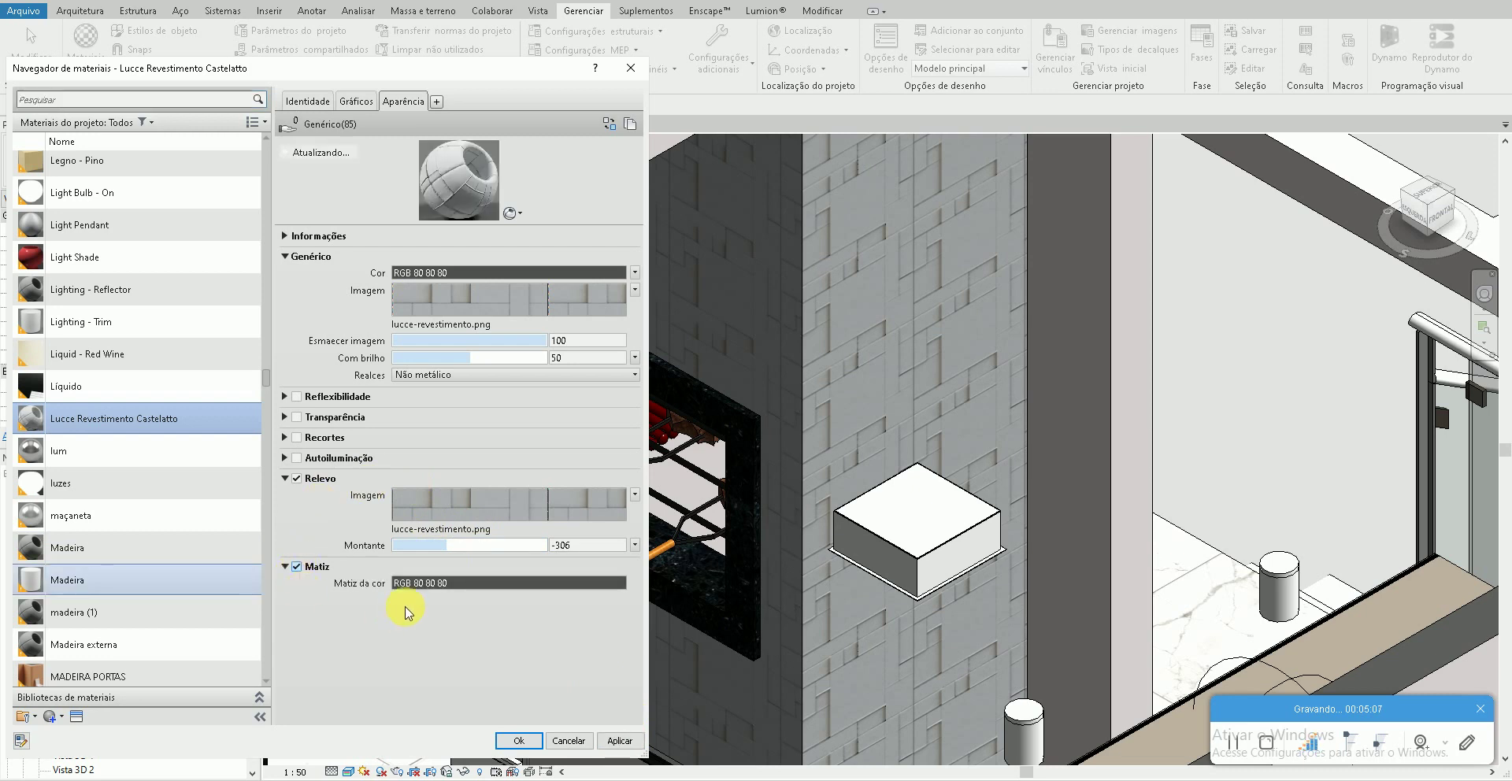
key("alt+Tab")
scroll(429, 524, "up", 15)
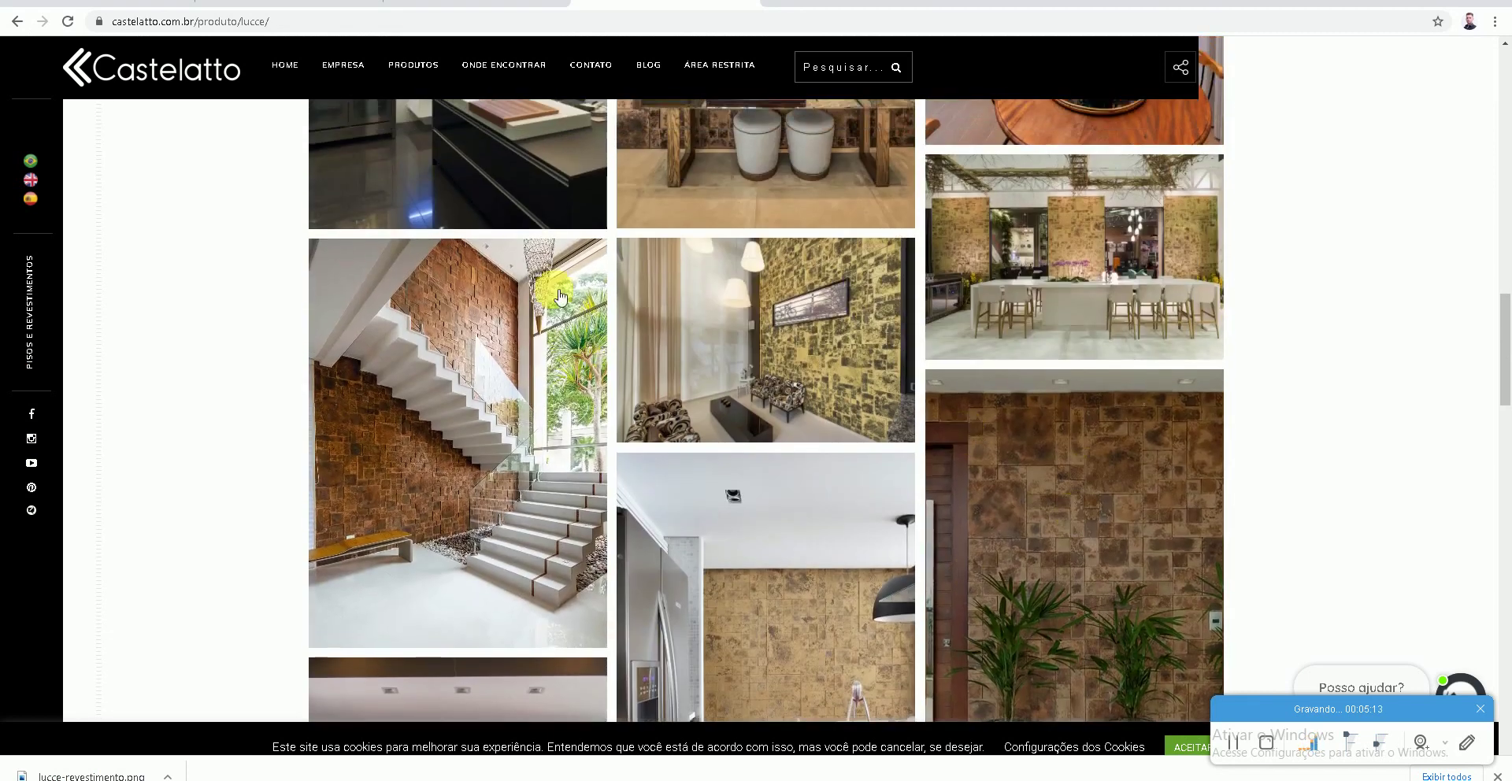
Step: Scroll the Lucce page to the related products and open Mosaico Paris
scroll(654, 613, "down", 15)
scroll(500, 575, "down", 8)
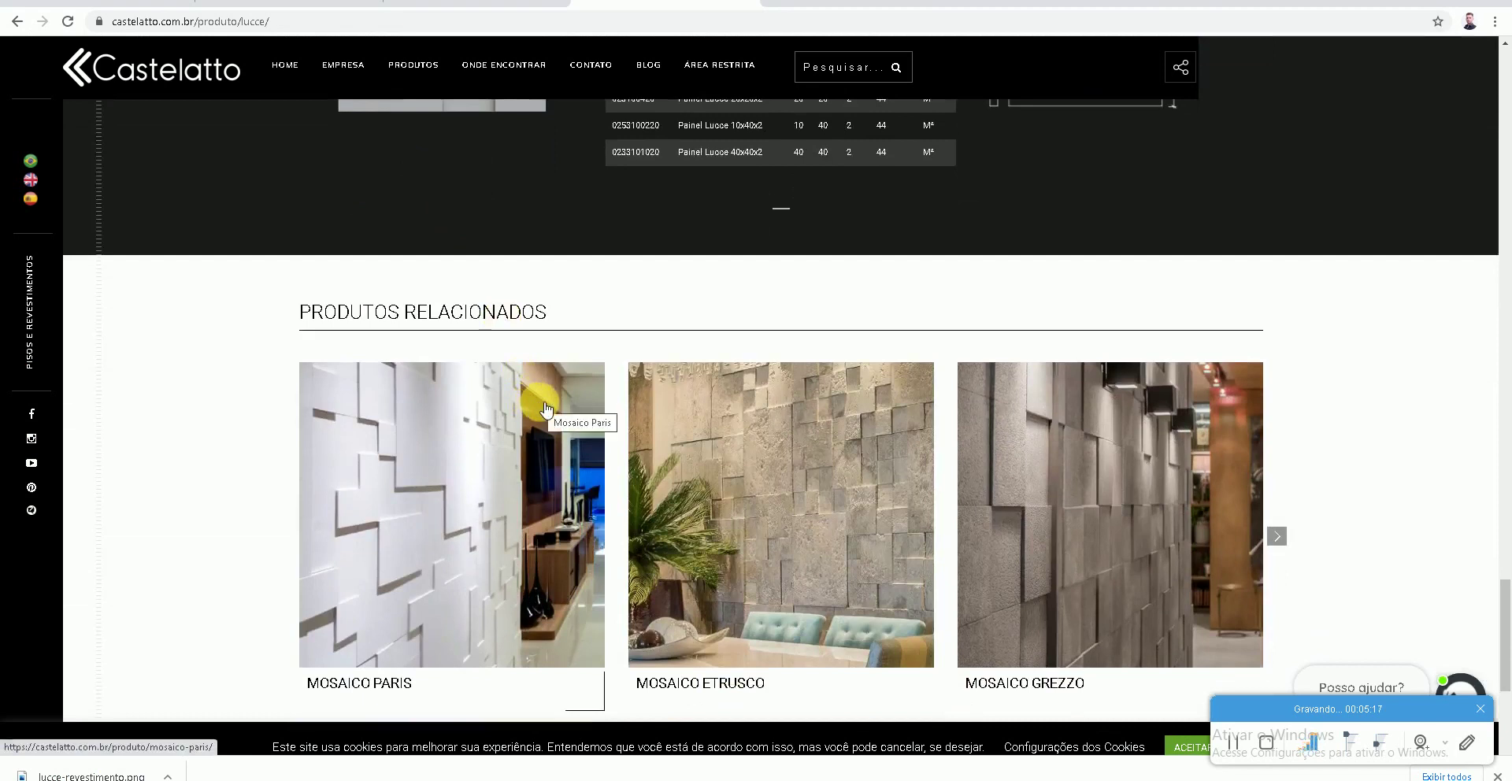
scroll(545, 473, "down", 4)
scroll(559, 551, "up", 2)
scroll(678, 484, "up", 1)
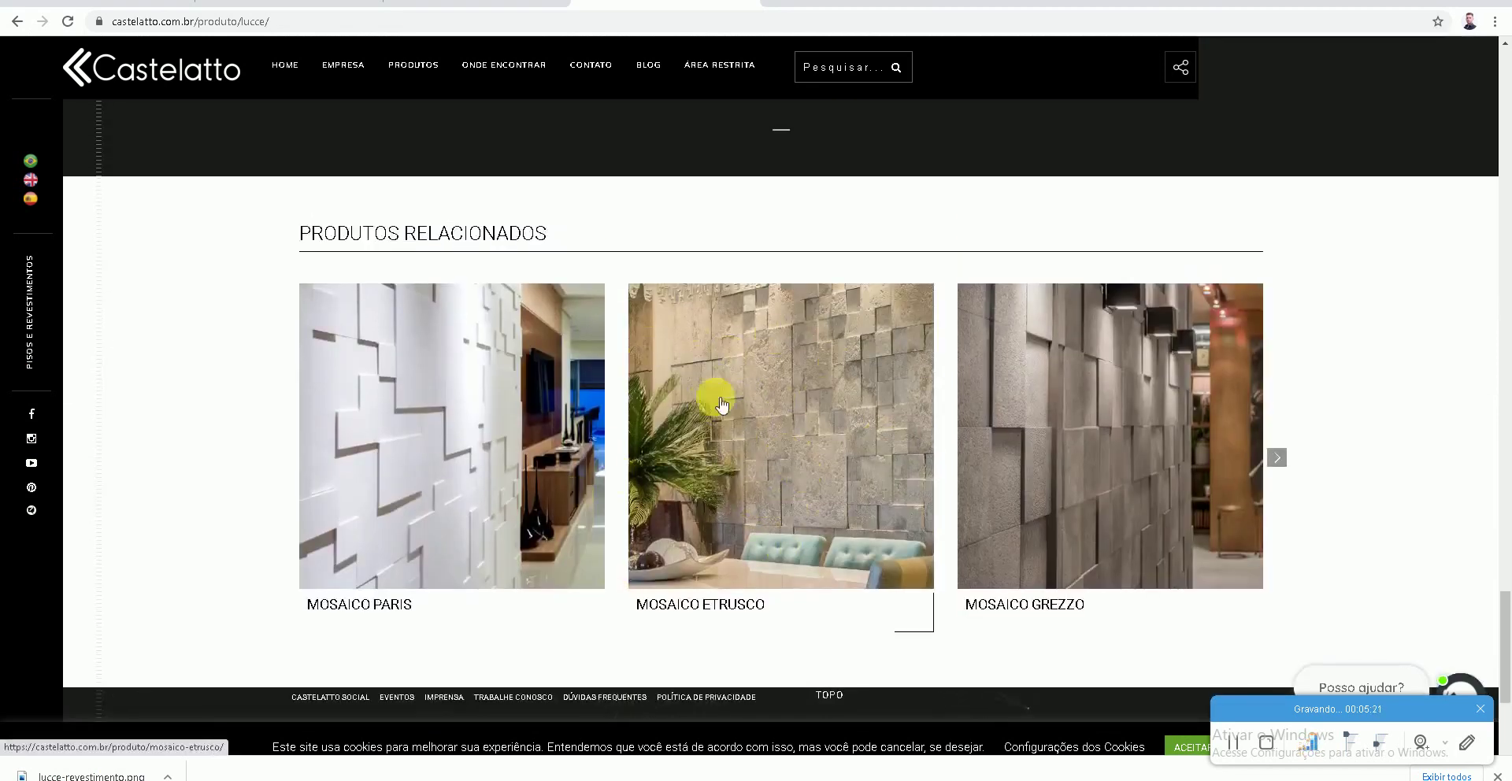
scroll(711, 482, "up", 2)
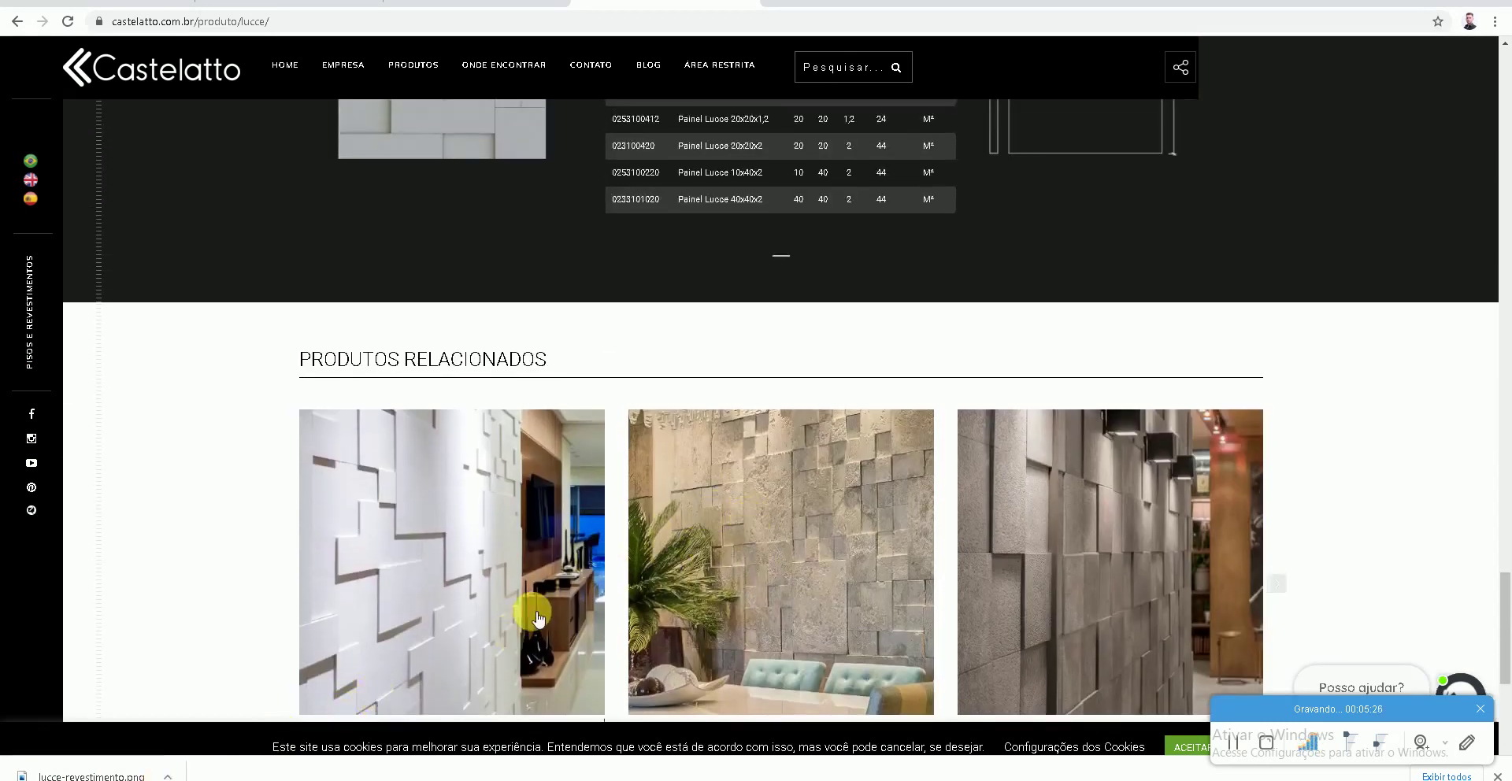
scroll(401, 472, "down", 2)
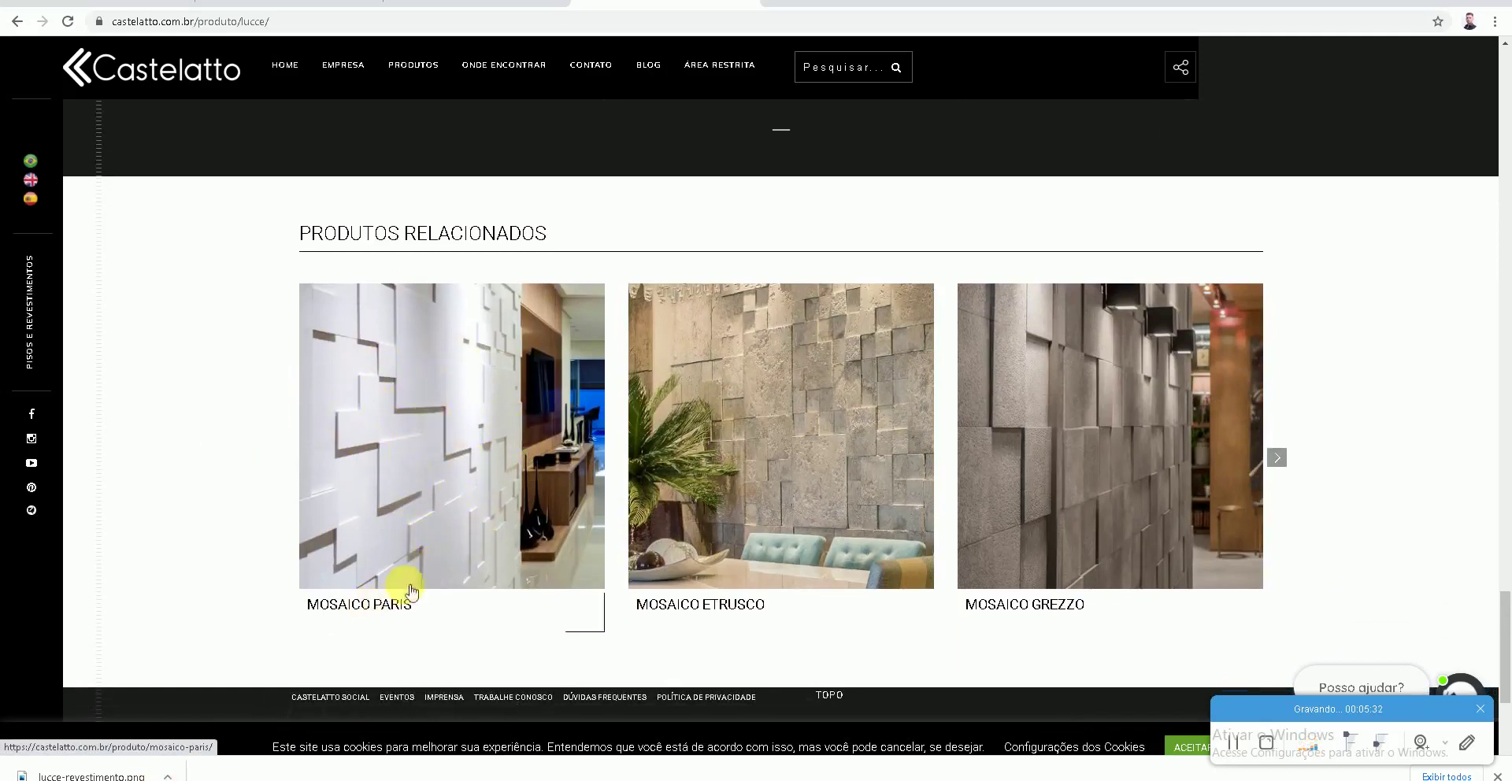
left_click(407, 508)
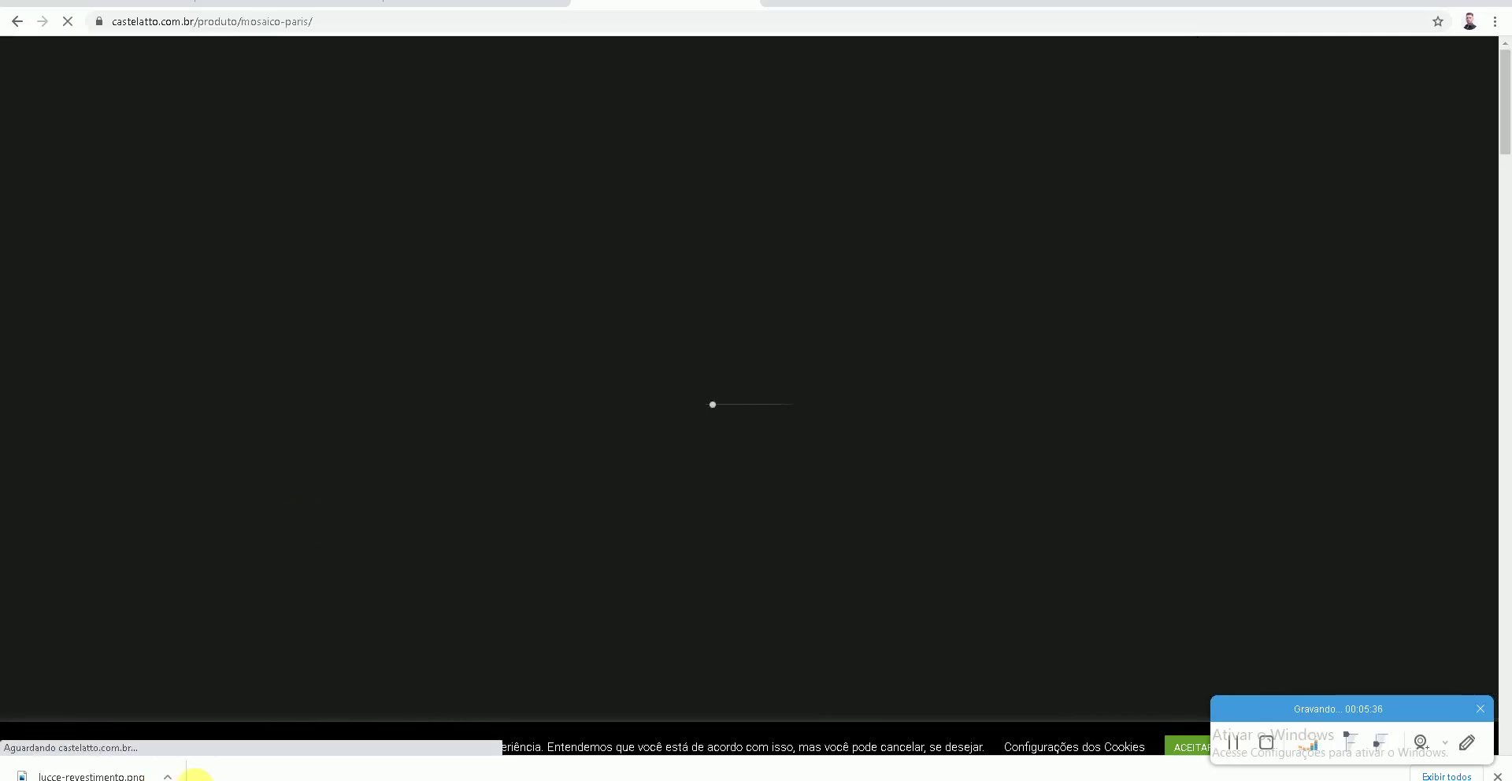
Step: Browse the Mosaico Paris page, then return to Revit's Material Browser
scroll(337, 598, "down", 3)
scroll(337, 599, "down", 3)
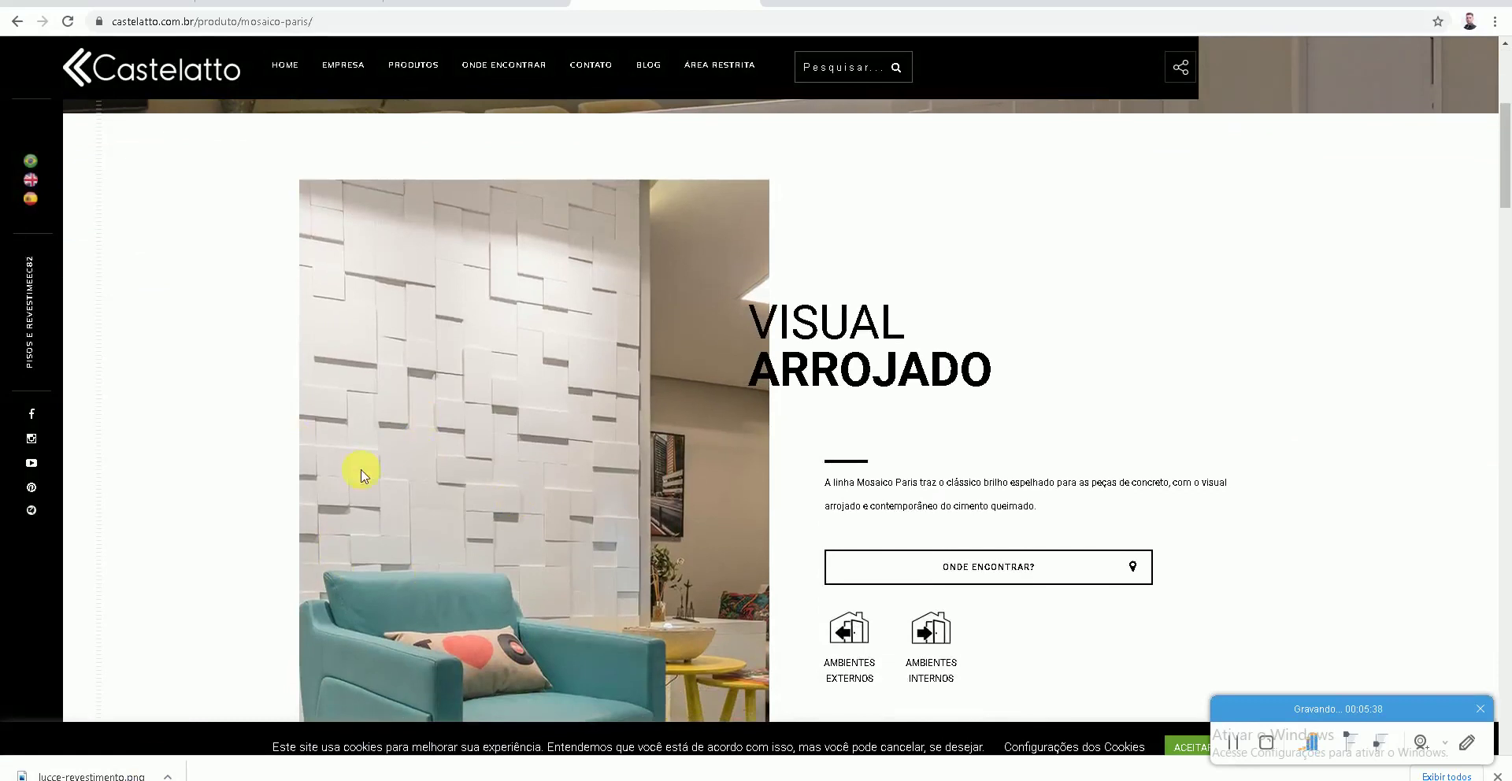
key("alt+Tab")
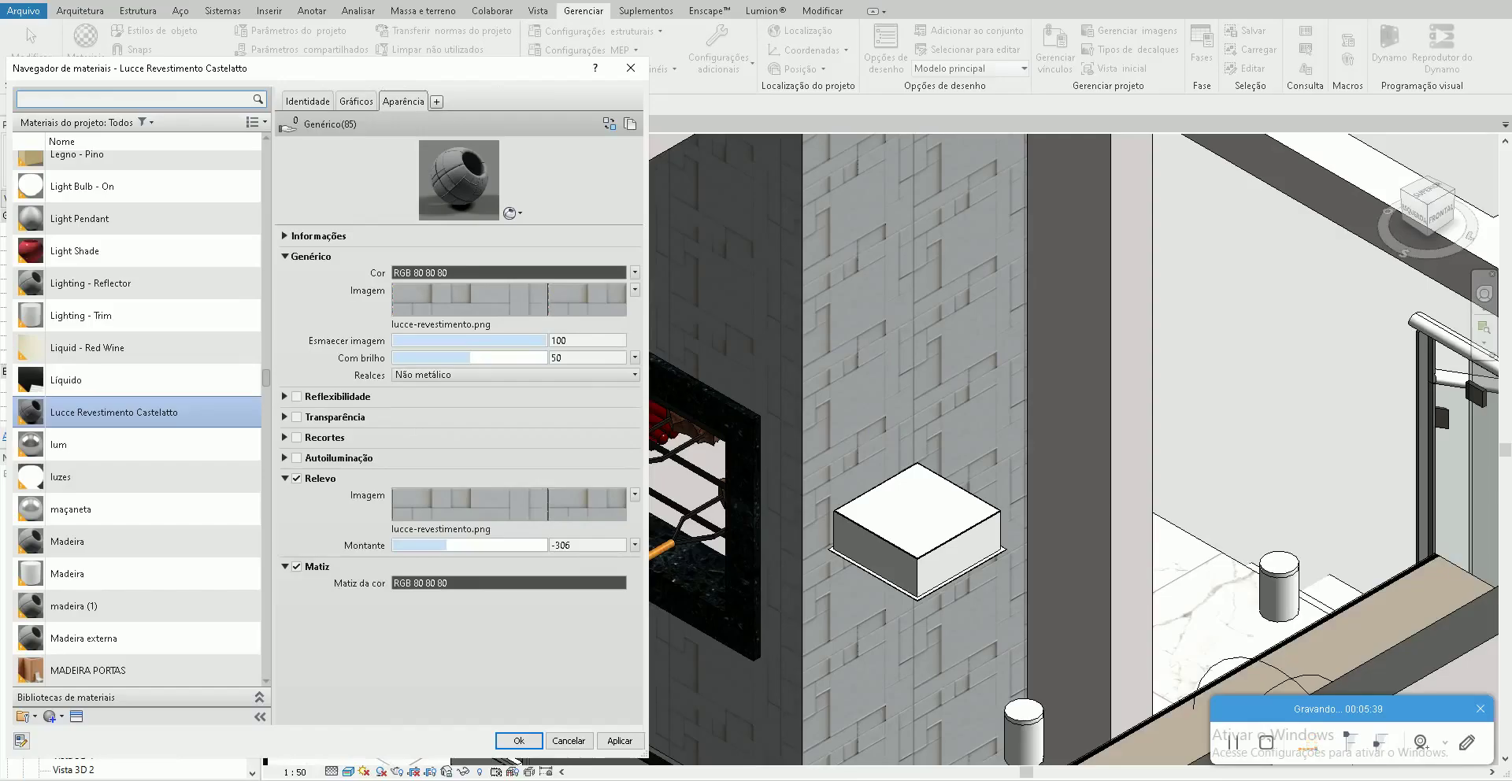
Step: Try green, orange, olive and red swatches for the tint colour, settling on brown
left_click(422, 583)
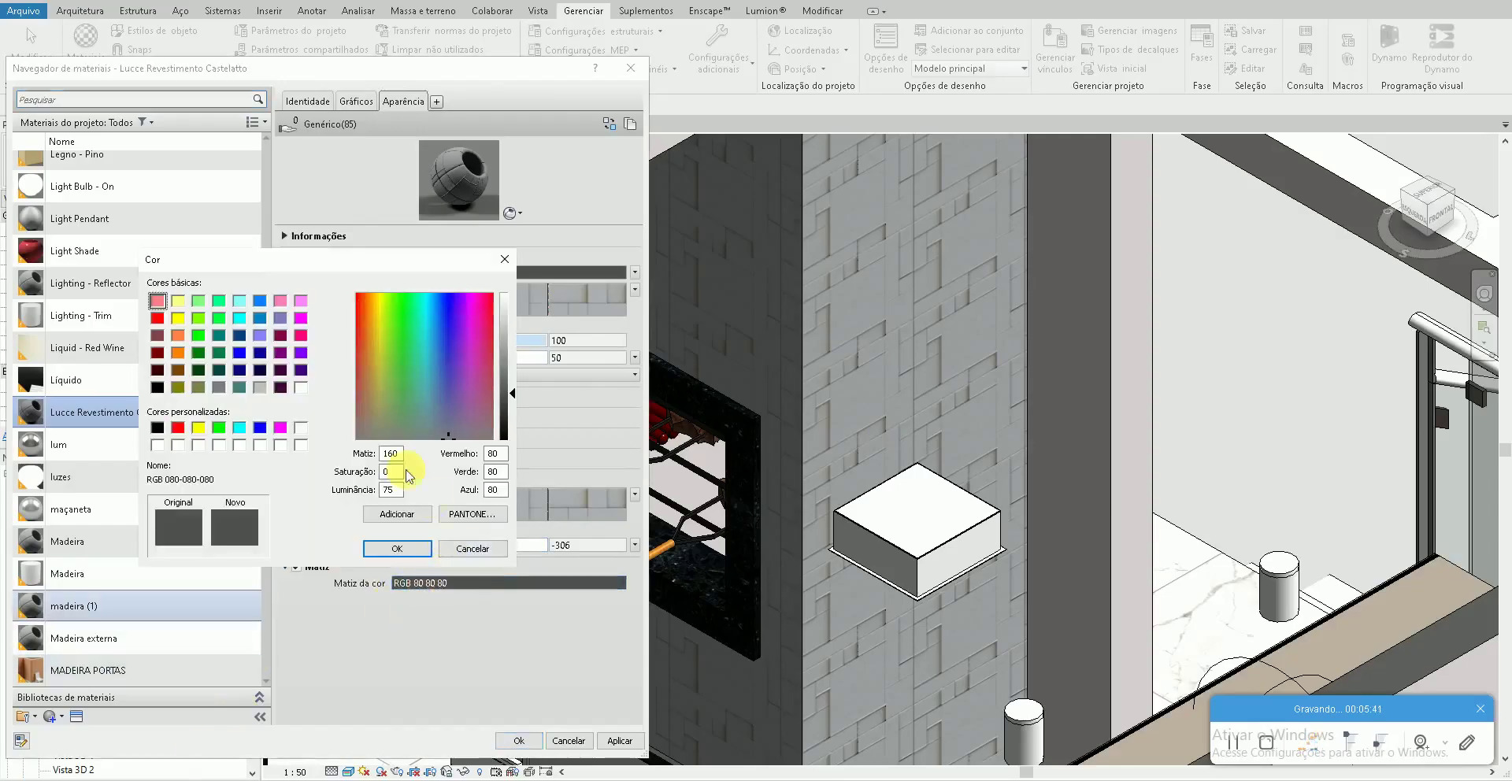
left_click(198, 318)
left_click(178, 335)
left_click(199, 387)
left_click(157, 335)
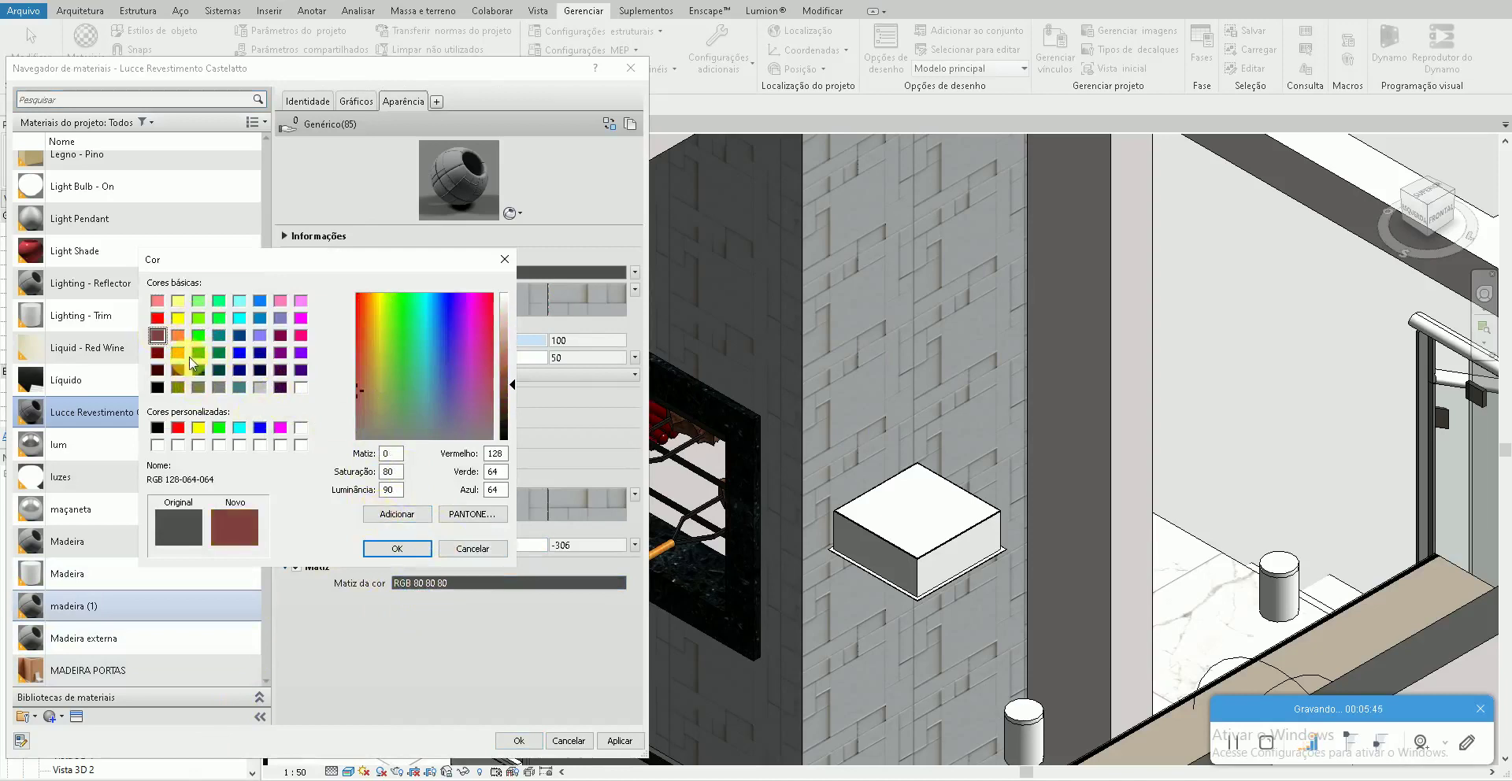
left_click(158, 352)
left_click(178, 369)
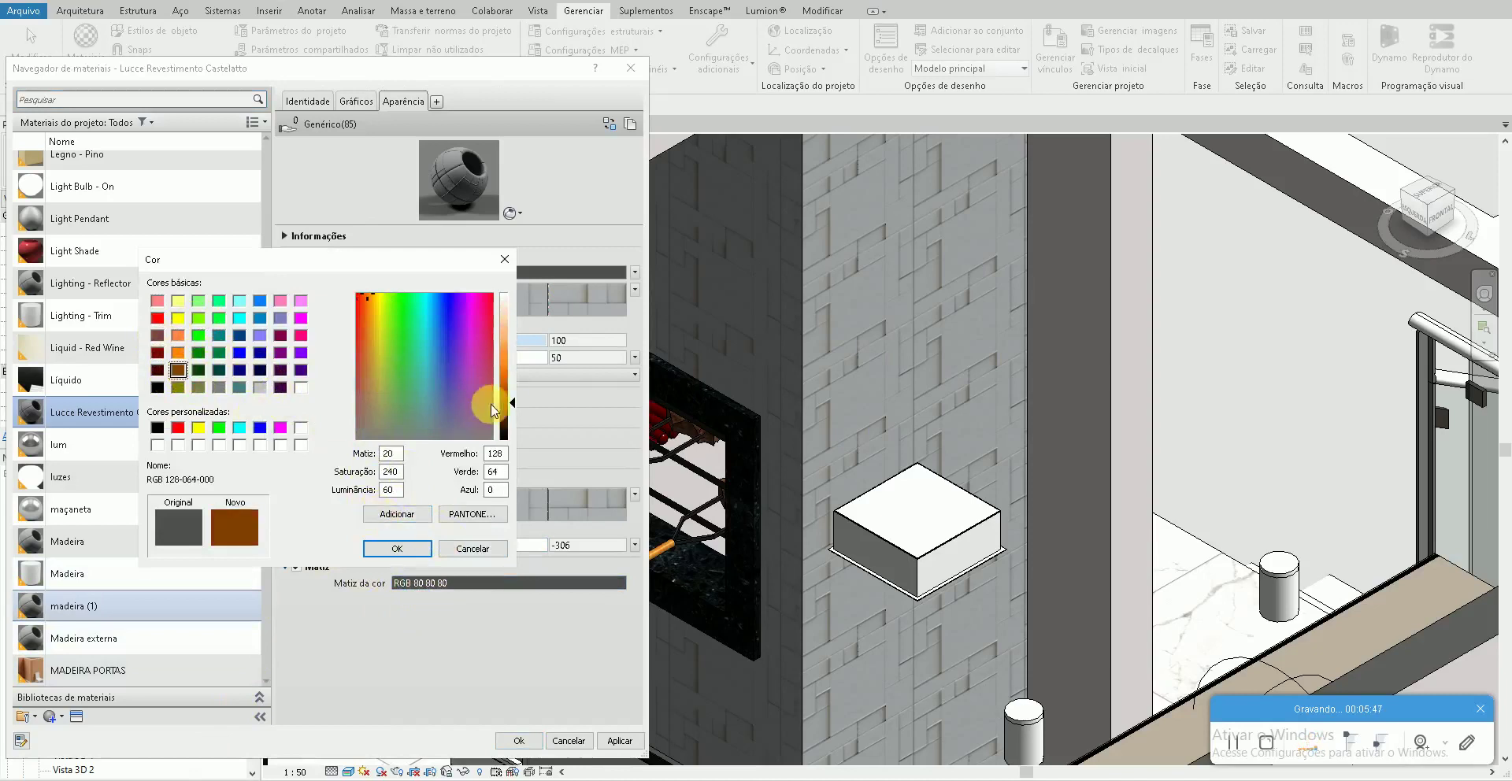
Step: Darken the brown tint to RGB 74 37 0 and apply it to the wall
left_click(504, 418)
left_click(397, 548)
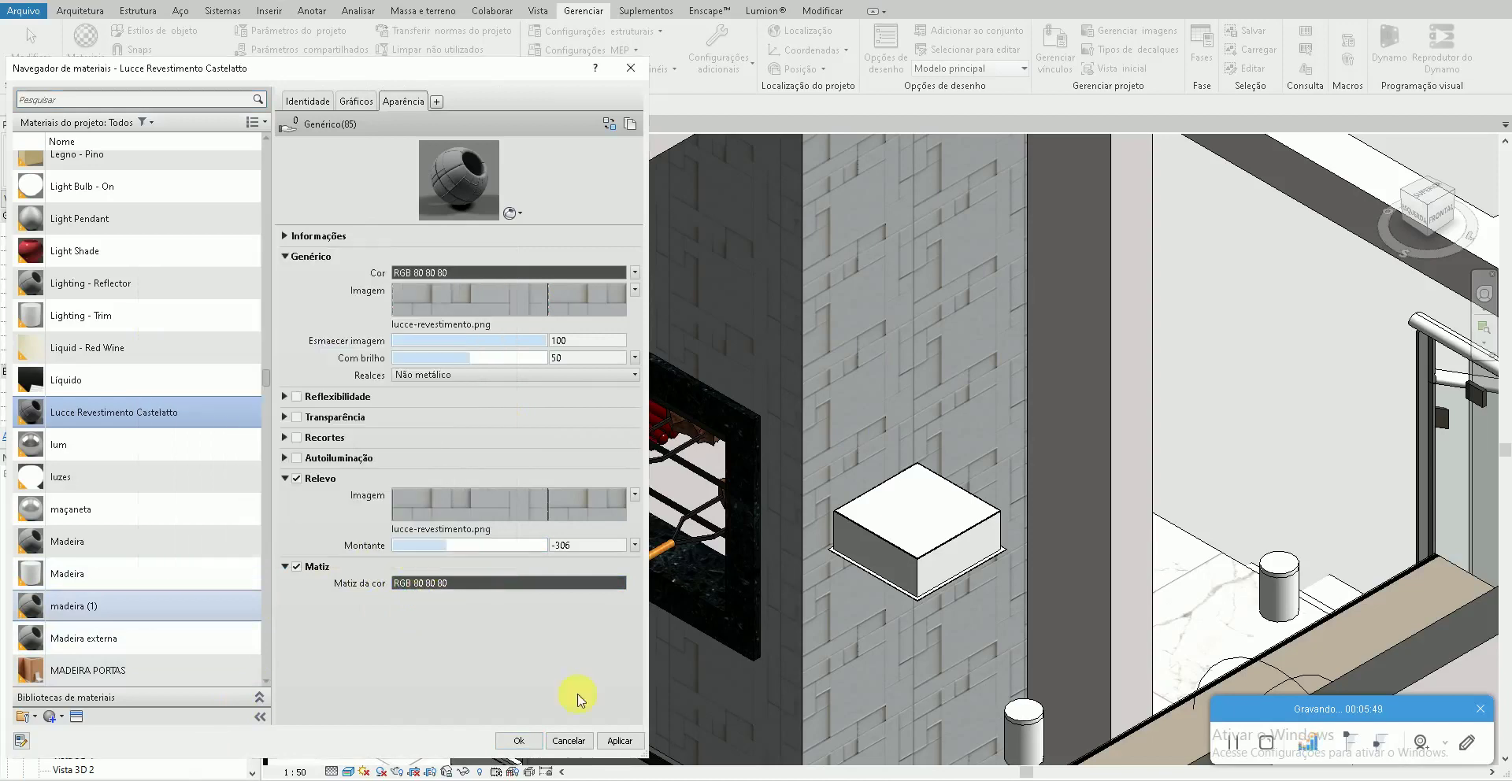
left_click(631, 746)
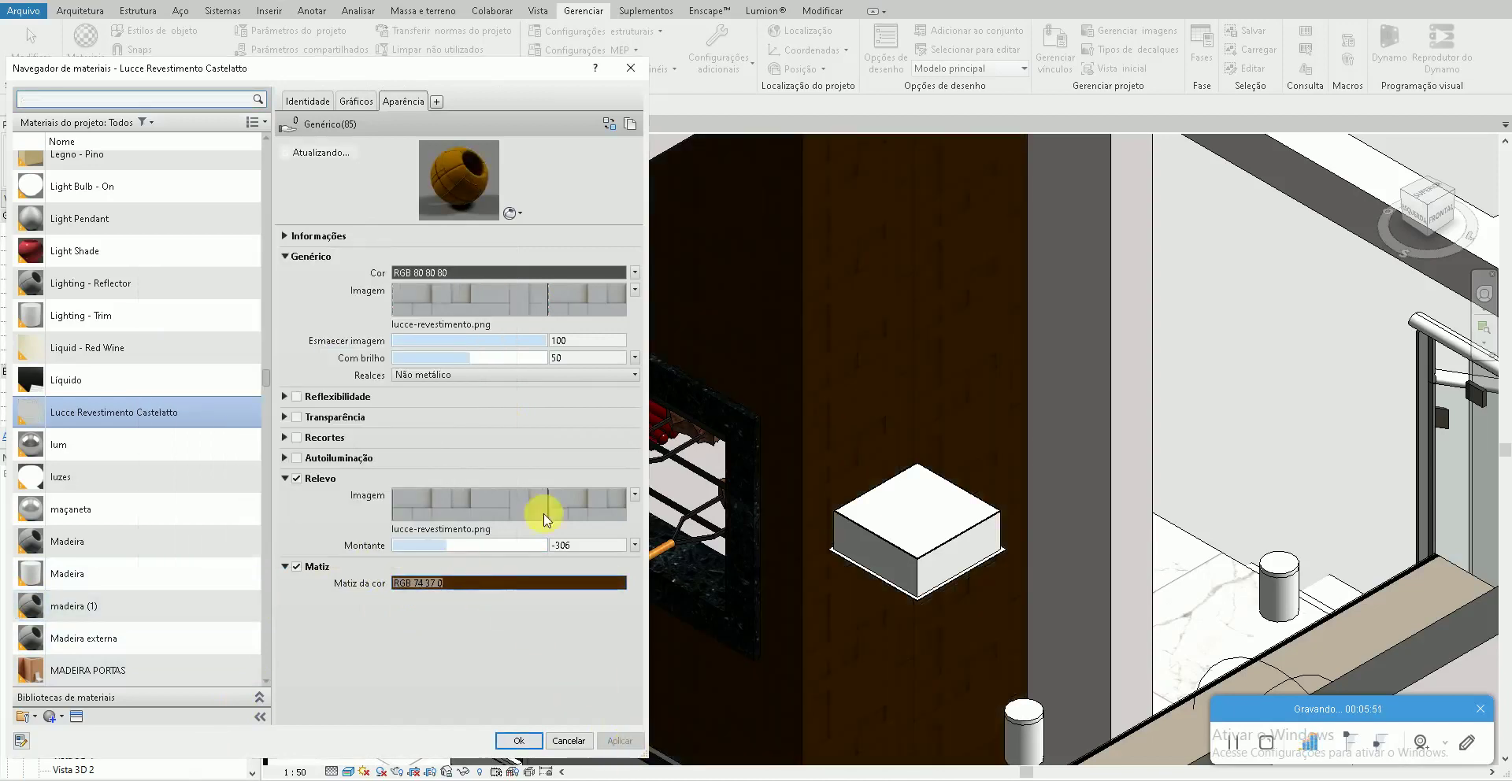
key("alt+Tab")
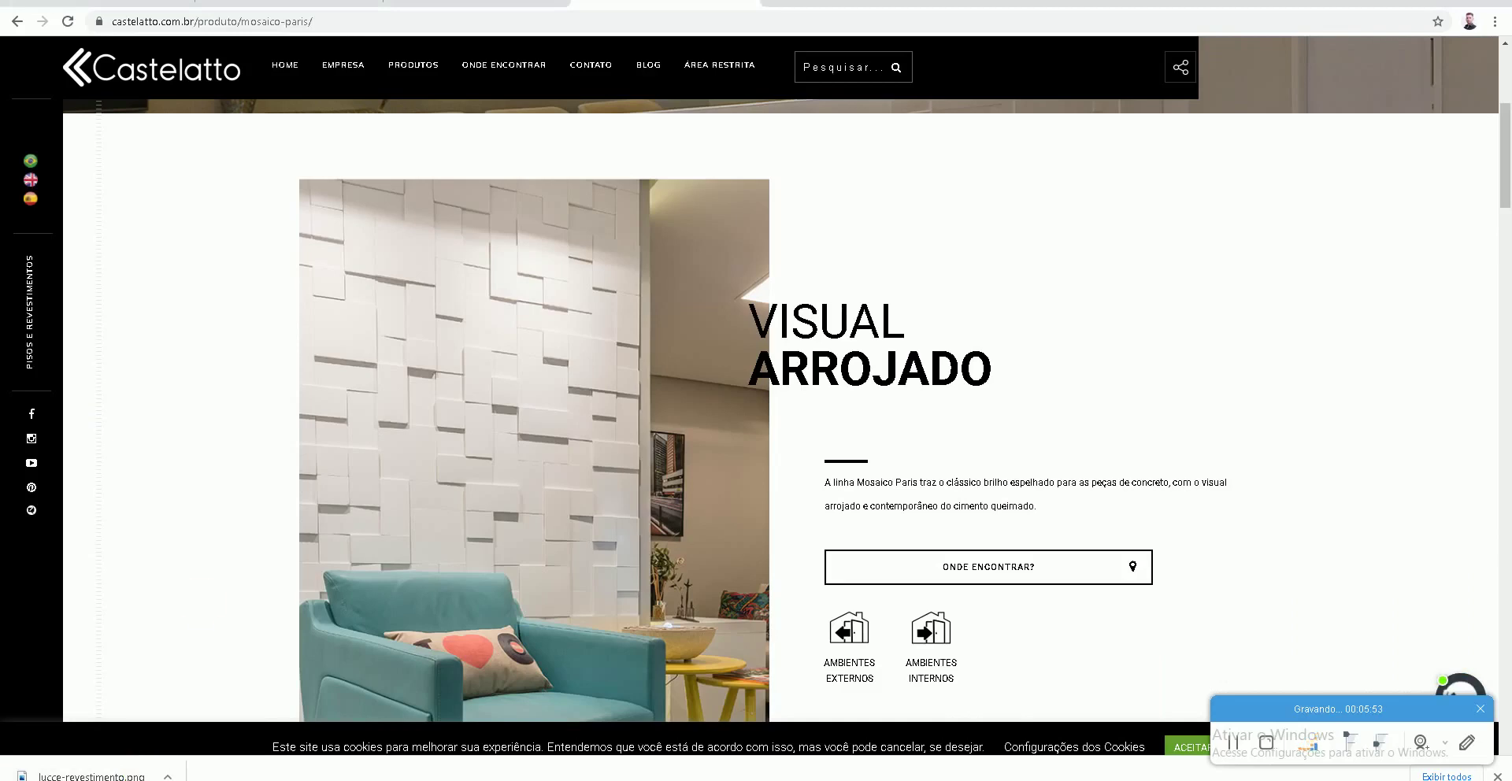
Step: Go back to the Lucce product page and open its first kitchen photo full-size
left_click(17, 22)
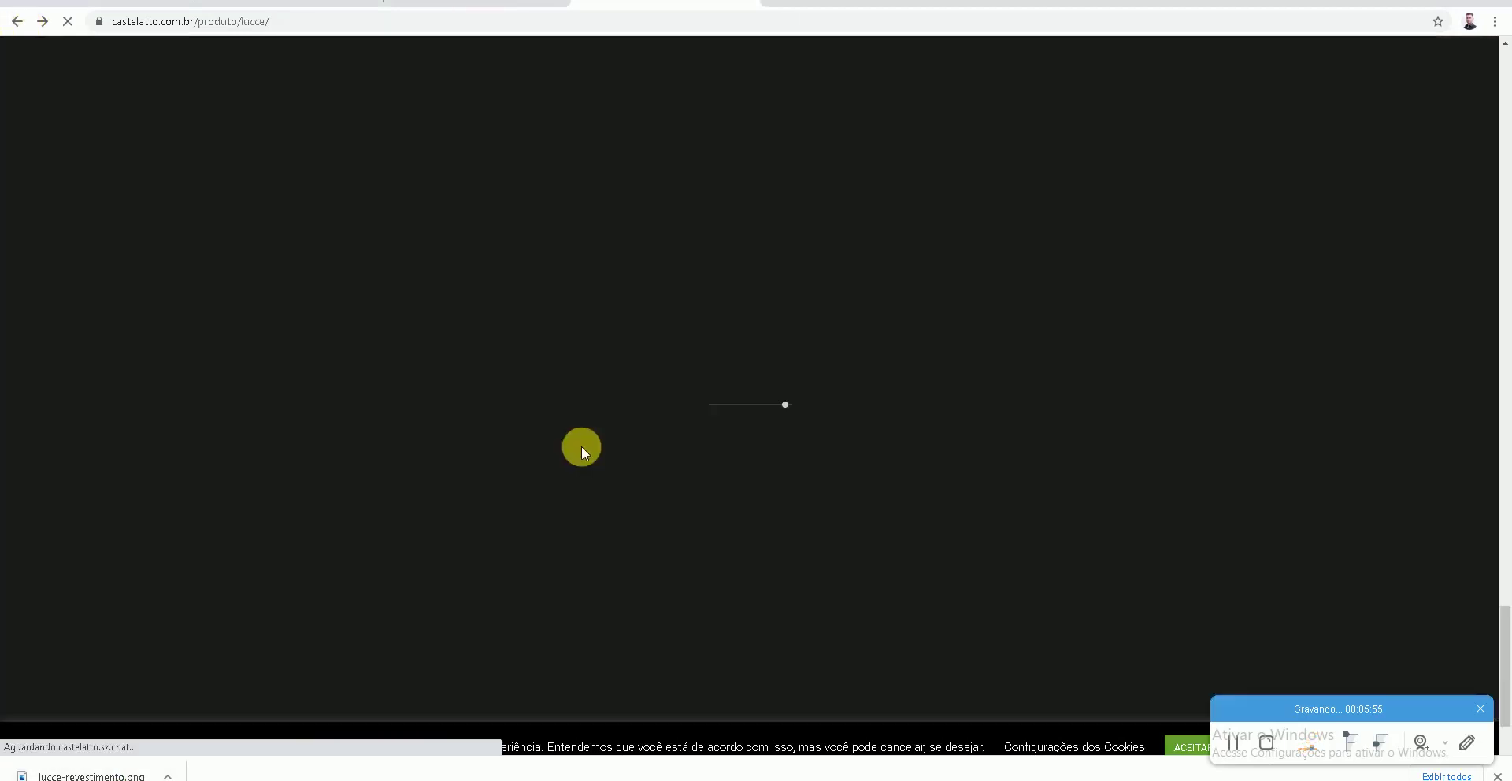
scroll(675, 496, "up", 12)
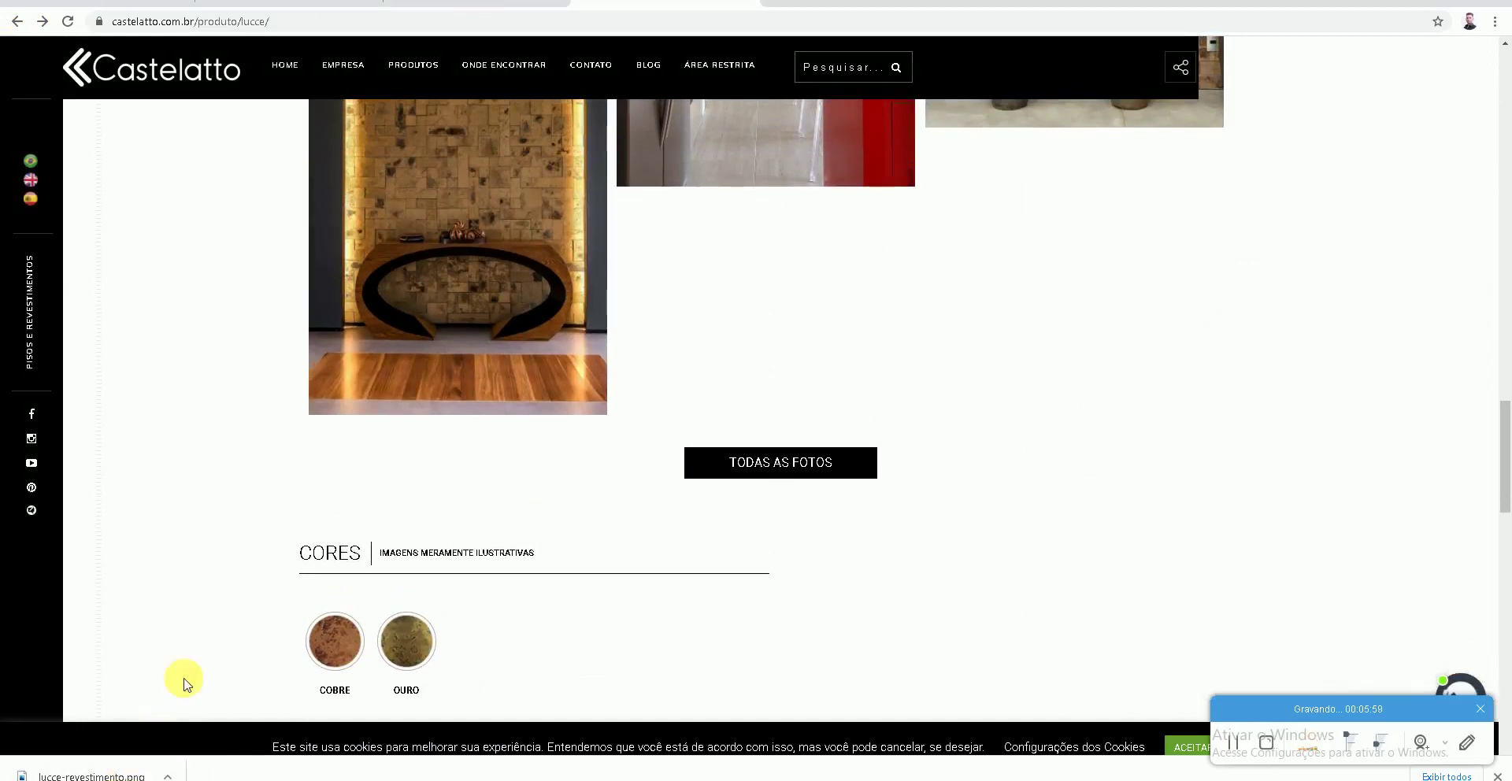
scroll(270, 601, "up", 10)
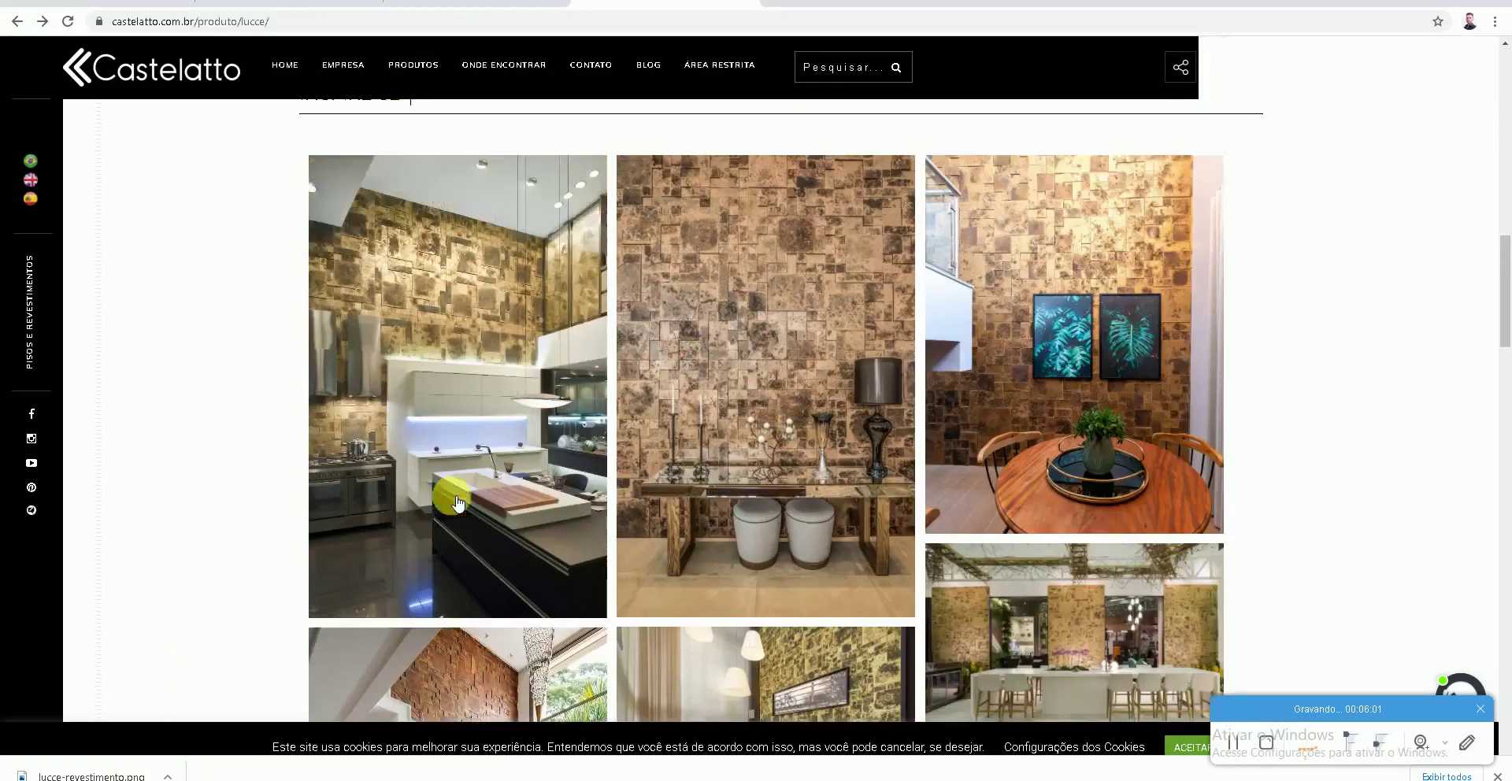
left_click(460, 356)
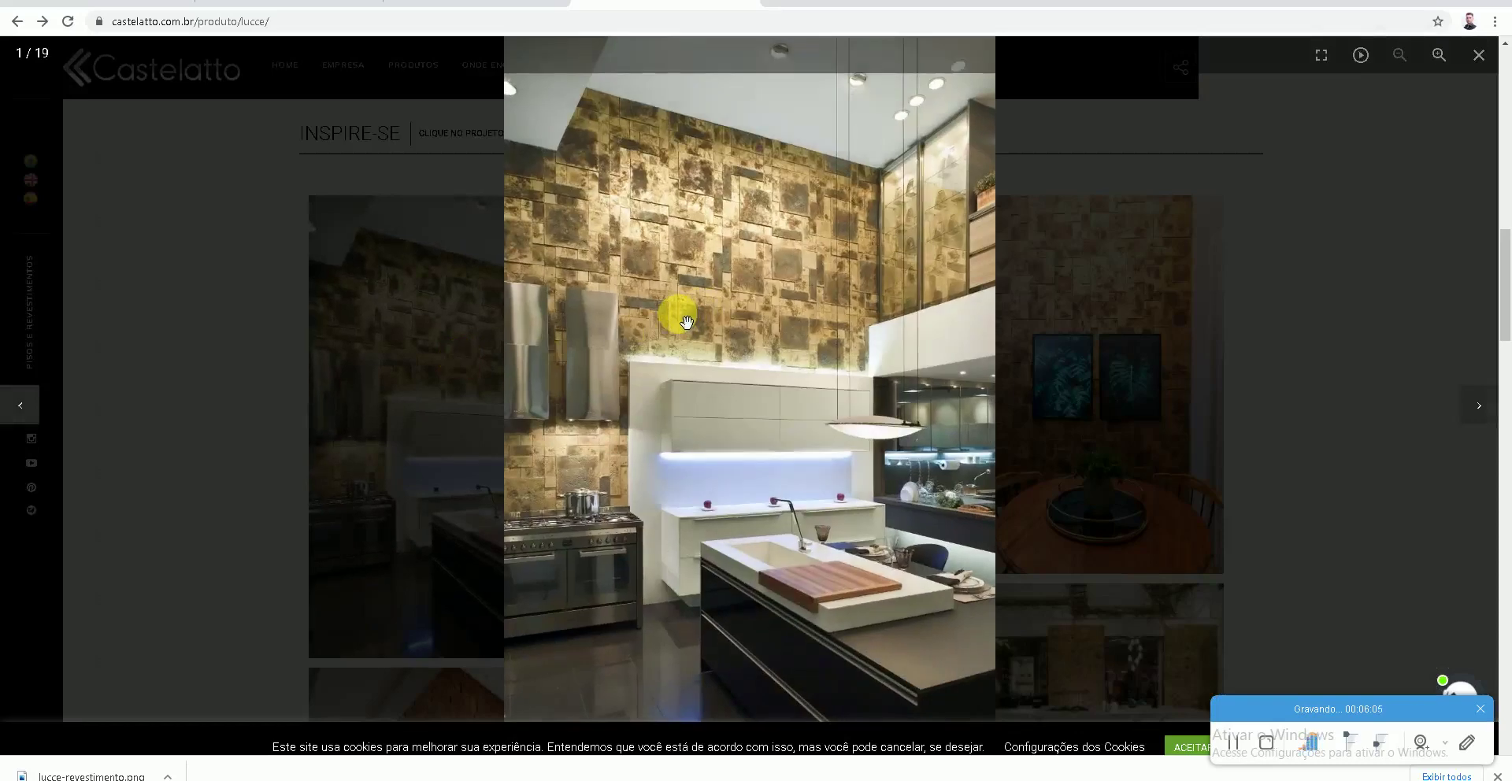
Step: Launch Paint and paste the screenshot of the kitchen photo into it
key("super")
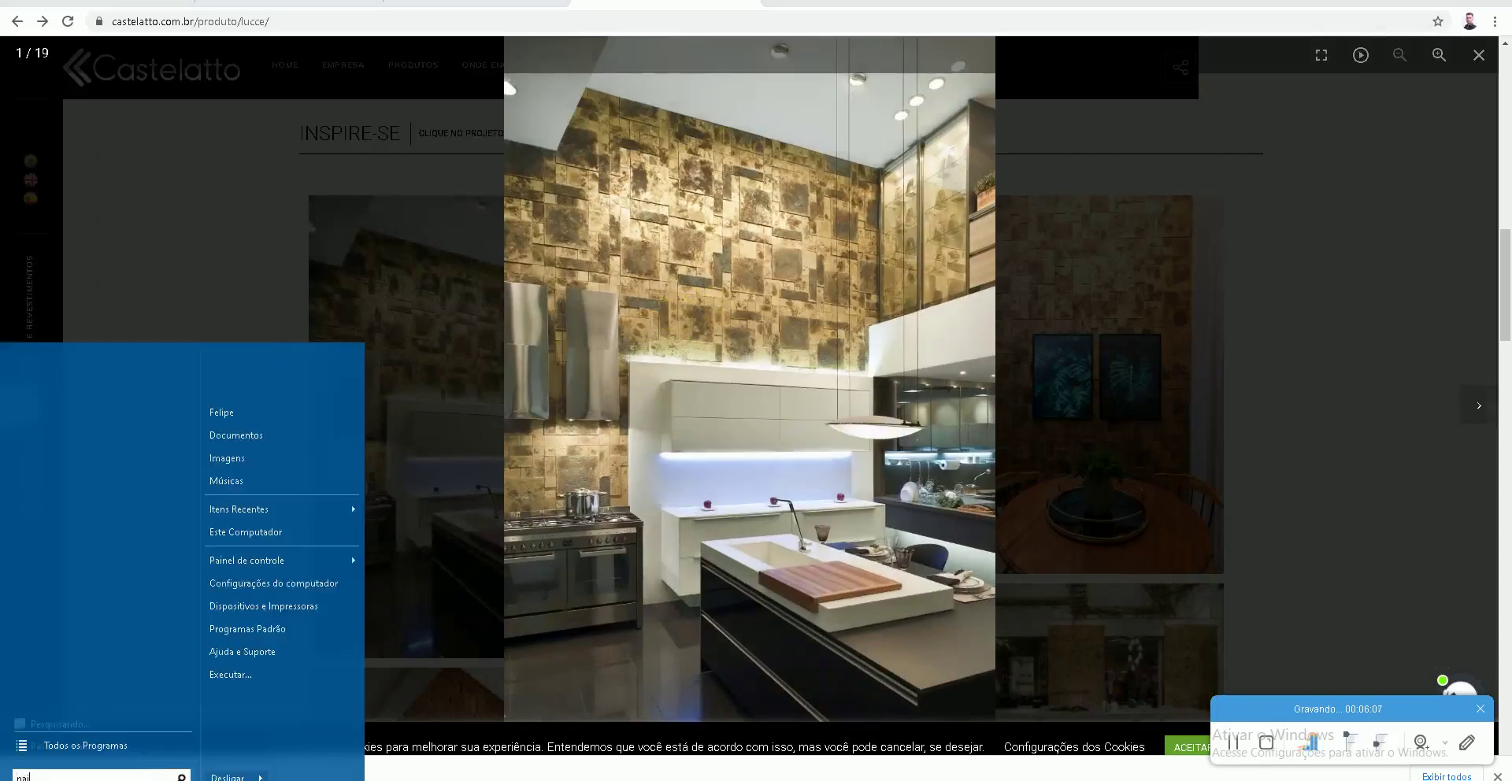
left_click(91, 373)
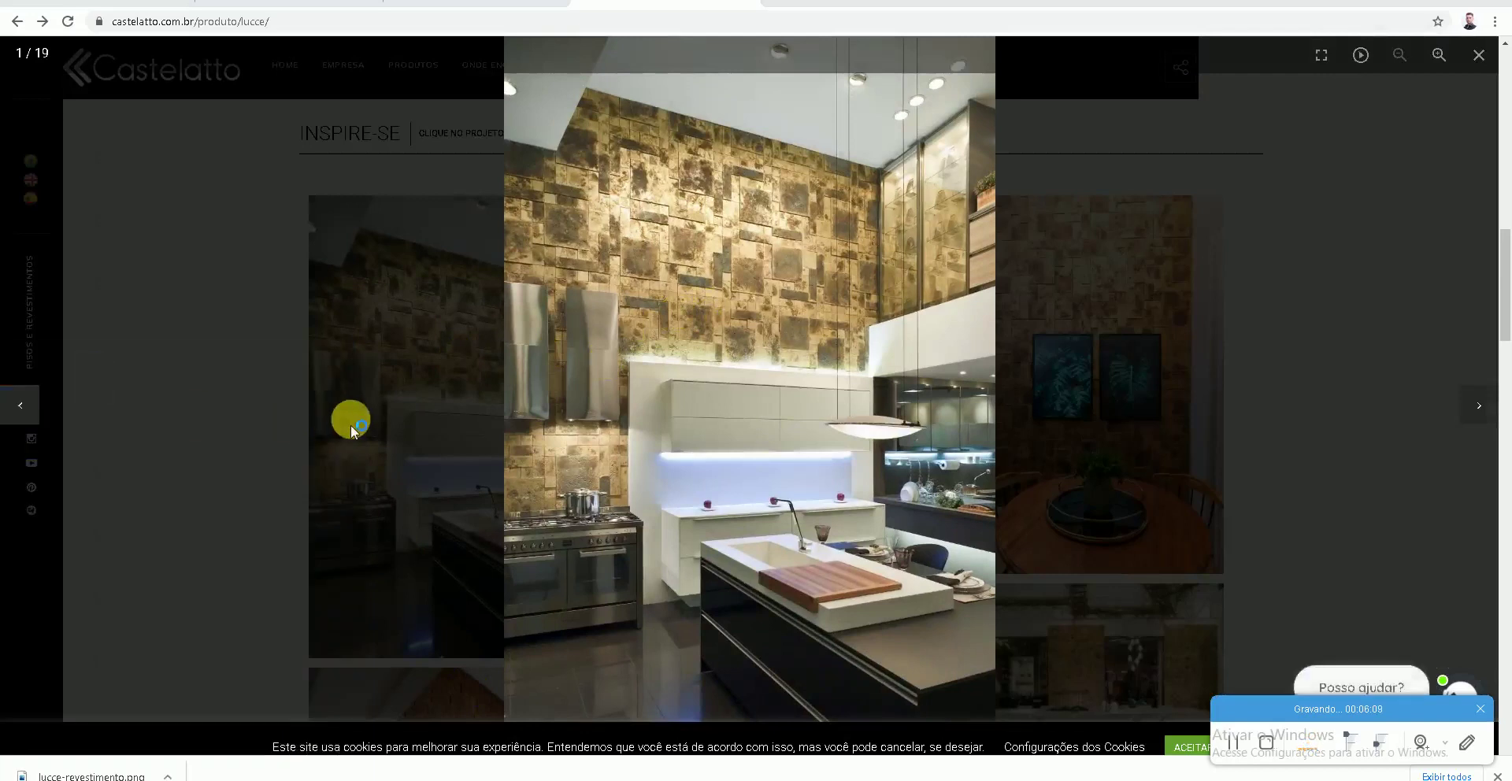
key("ctrl+v")
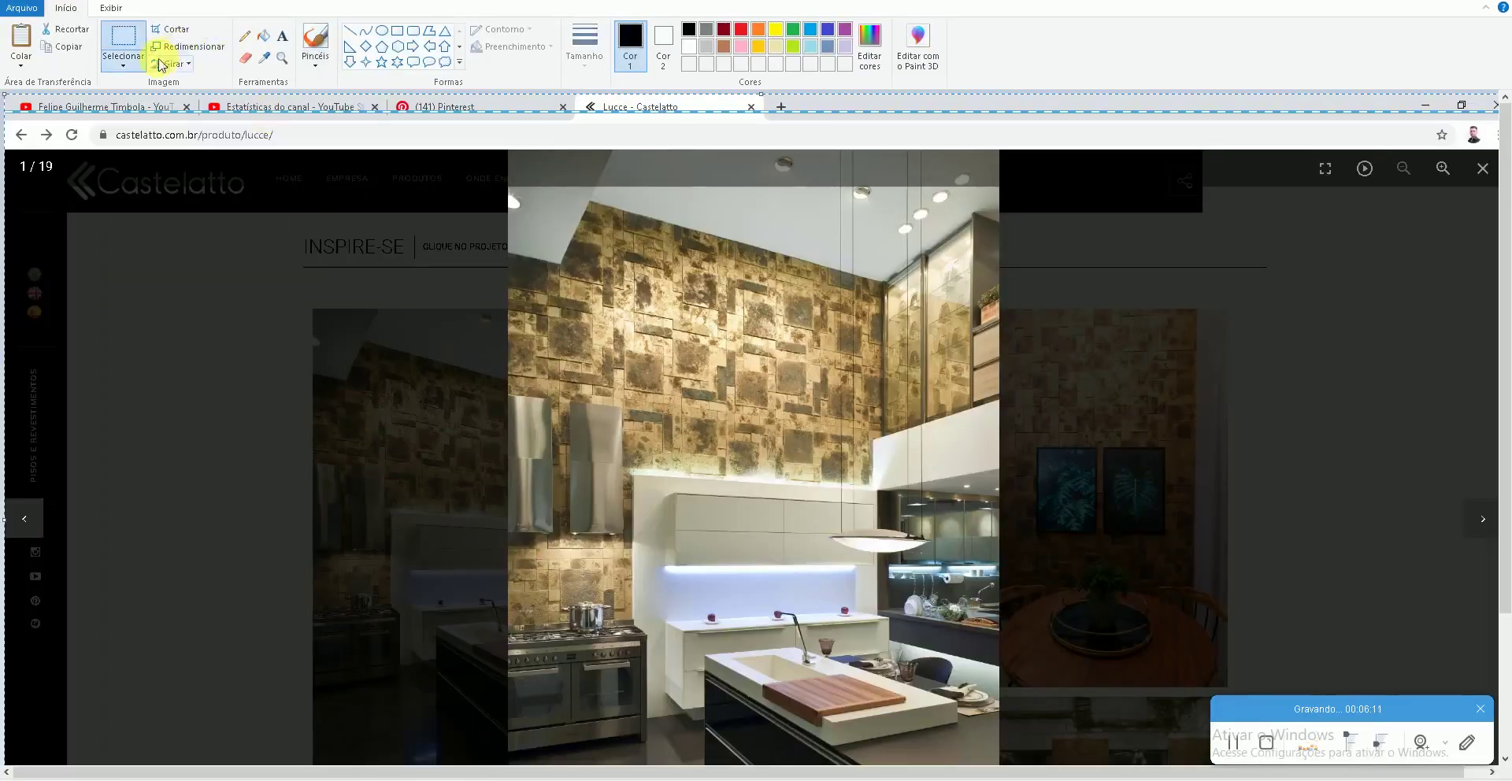
Step: Sample the kitchen's beige stone wall colour and read its values, RGB 240 209 155
left_click(264, 58)
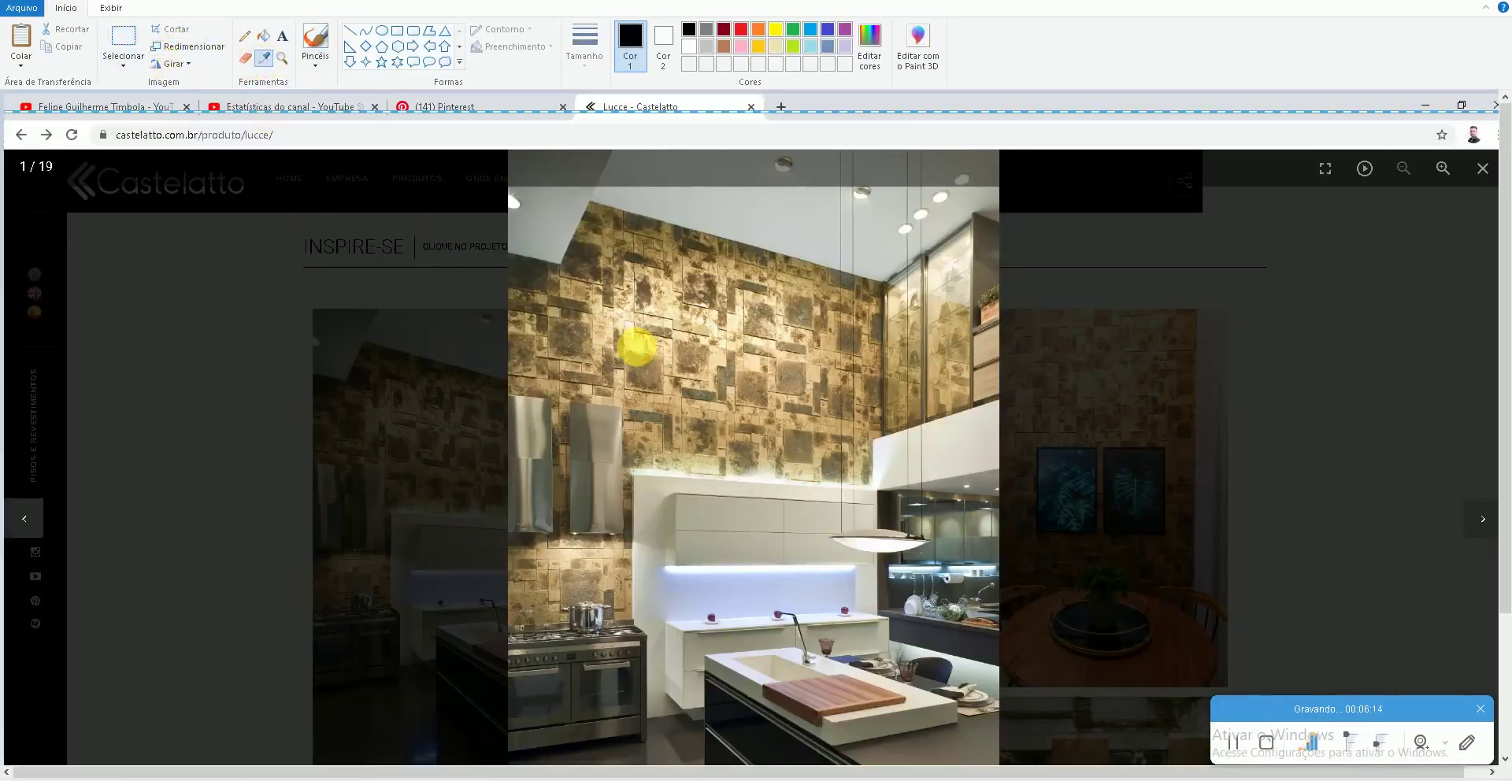
left_click(639, 351)
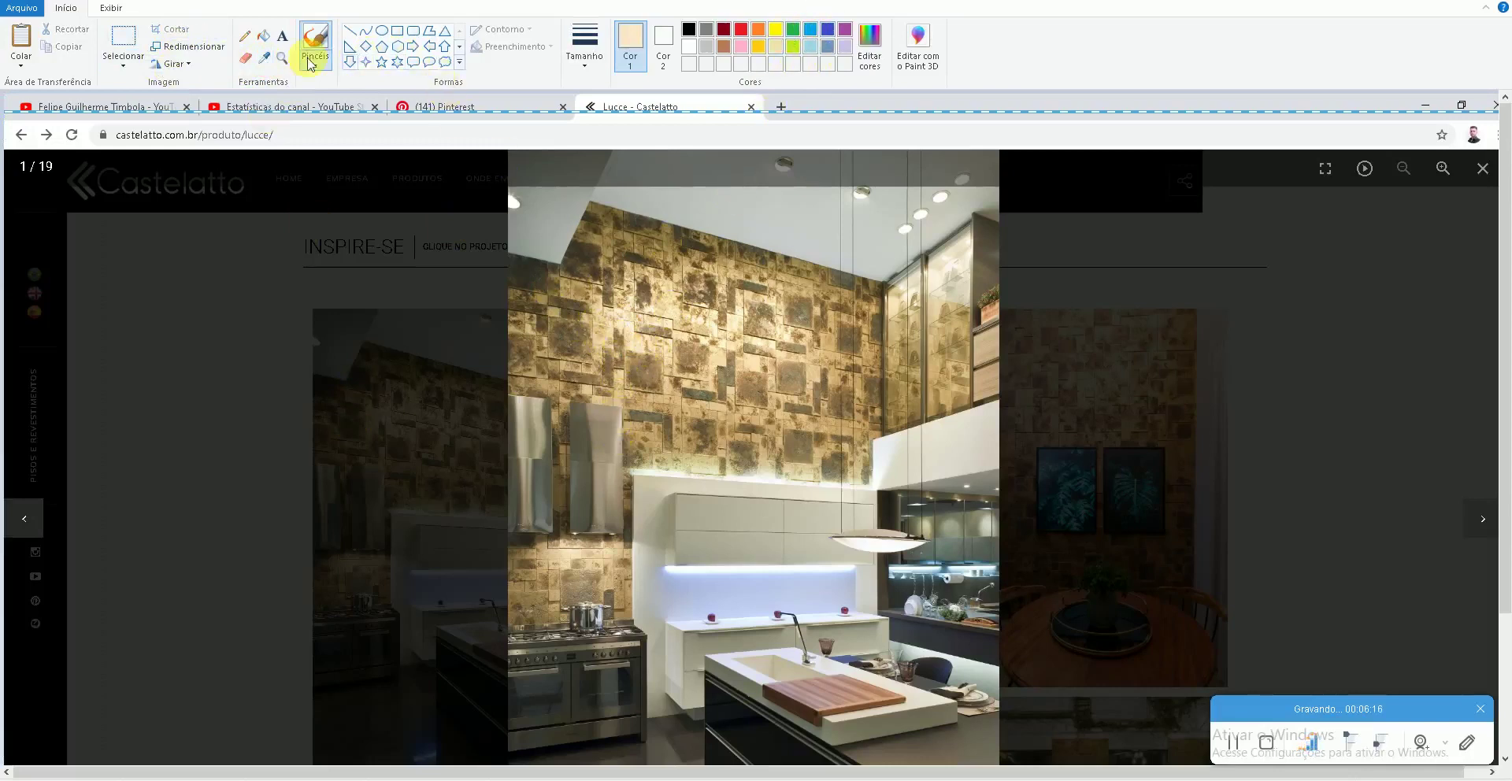
left_click(268, 59)
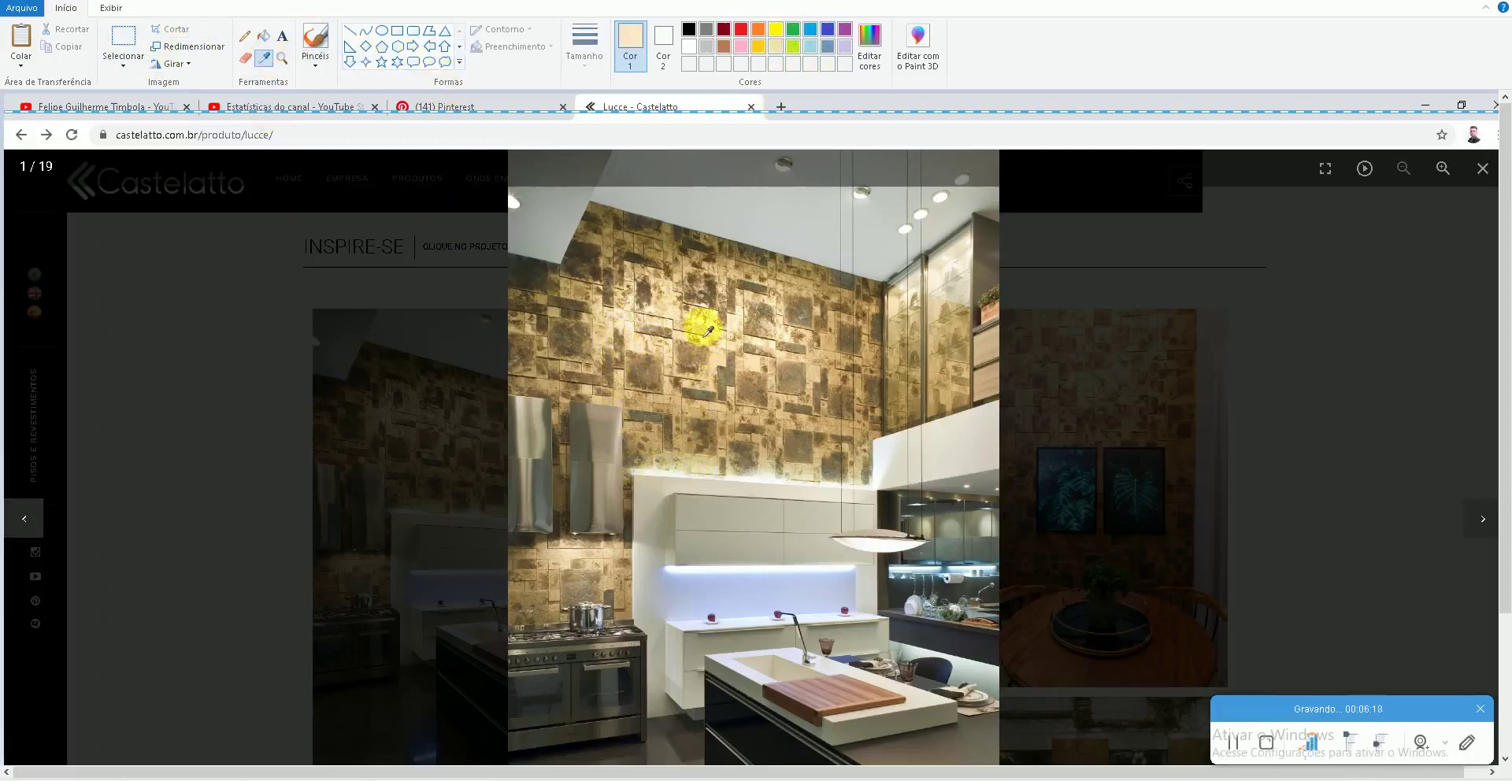
left_click(721, 381)
left_click(869, 43)
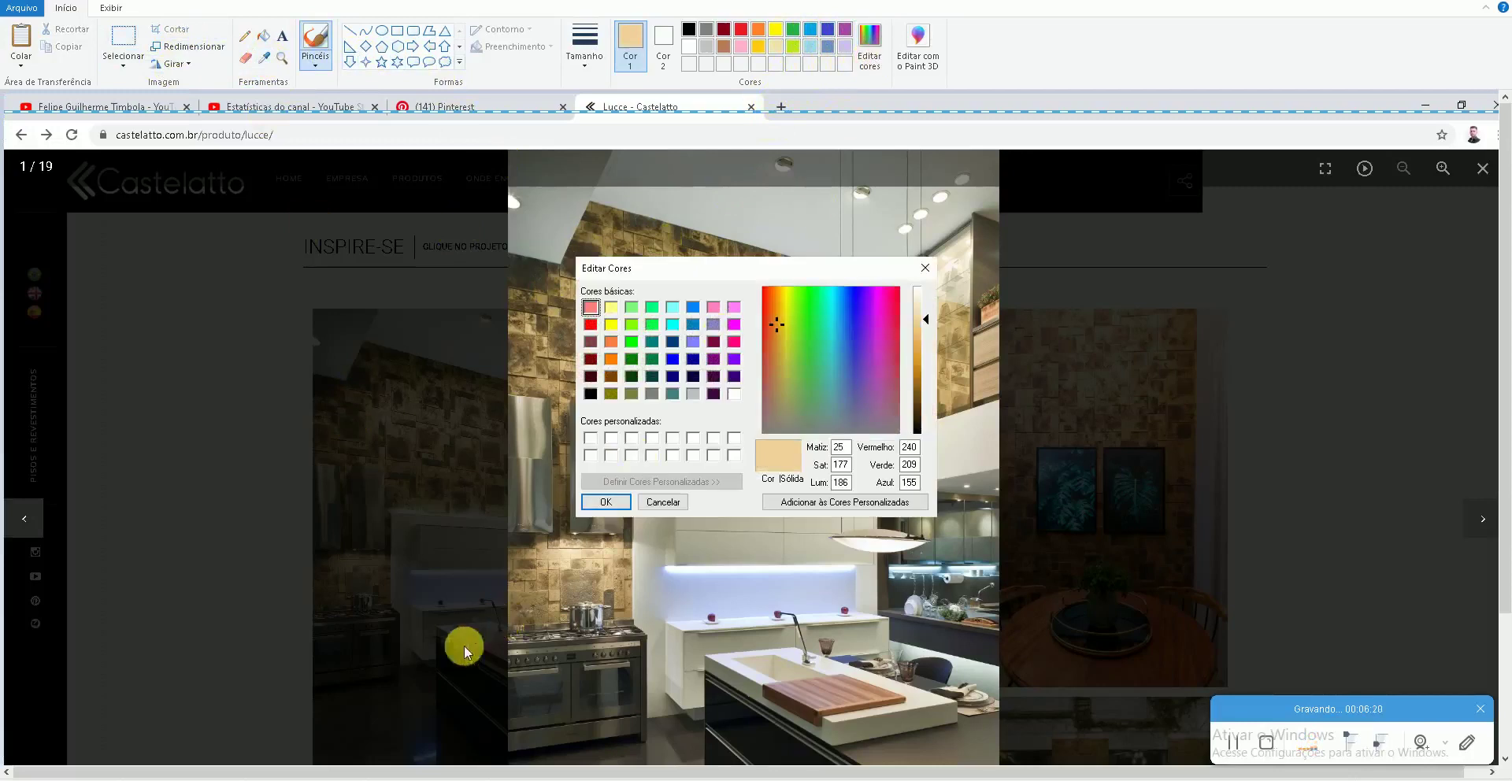
key("alt+Tab")
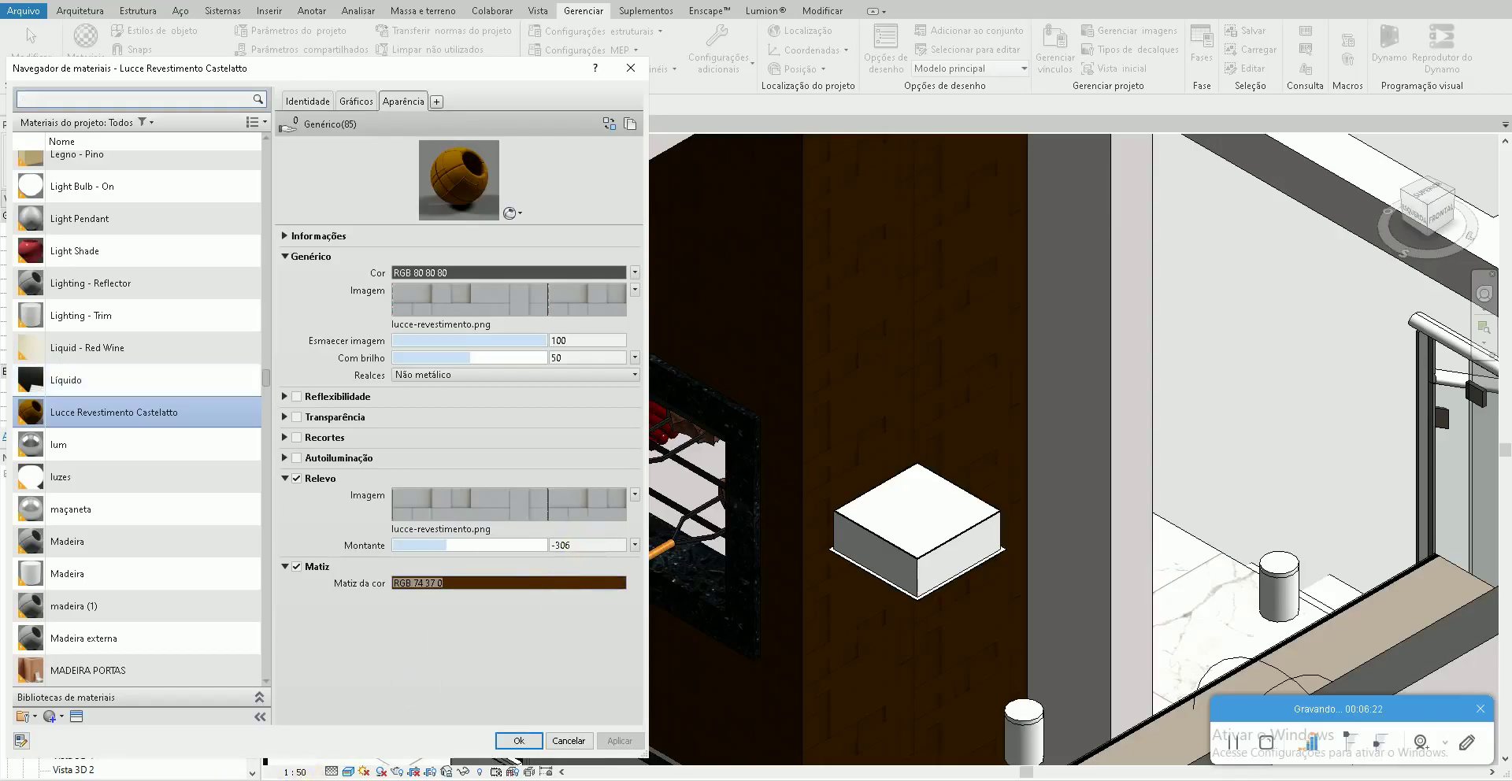
key("alt+Tab")
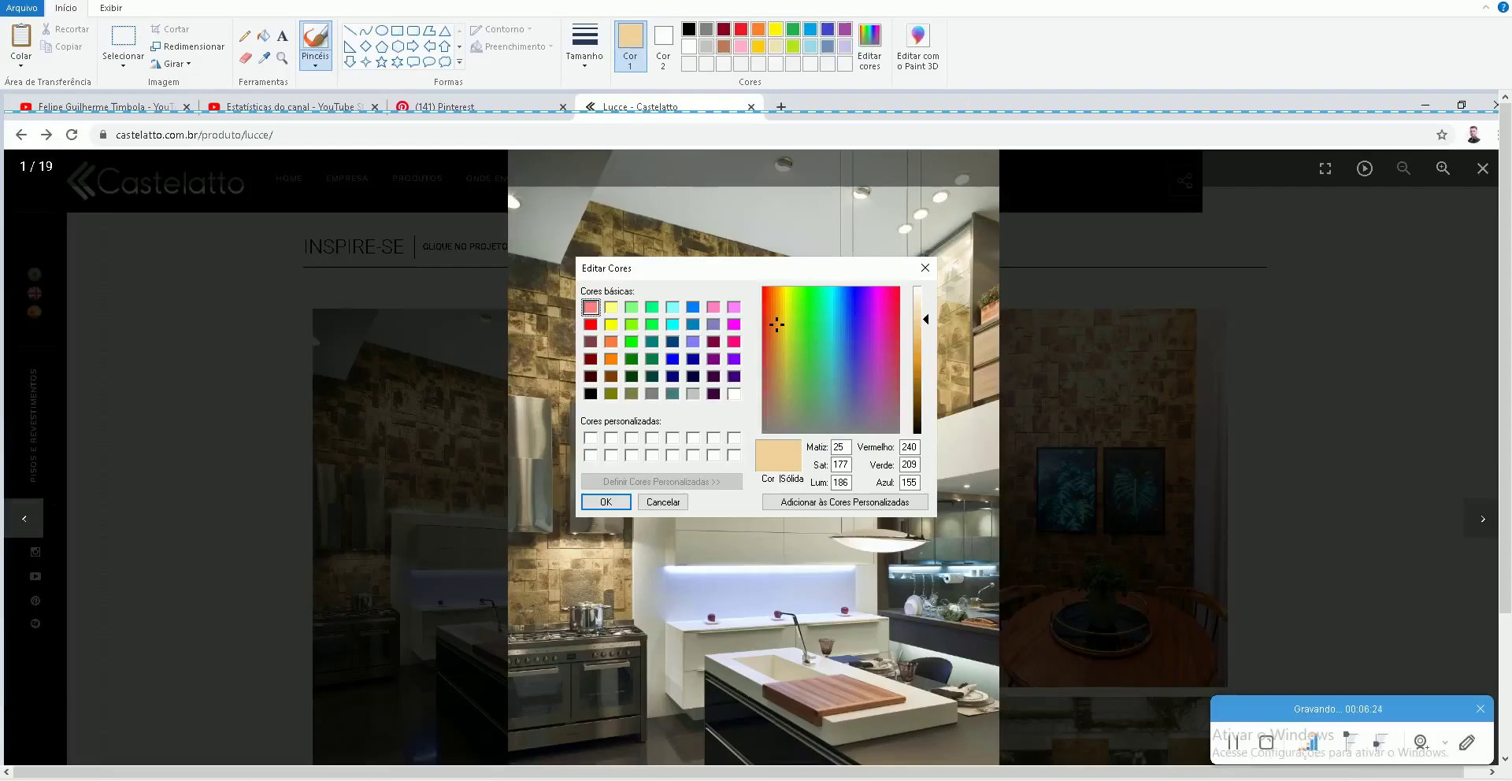
key("alt+Tab")
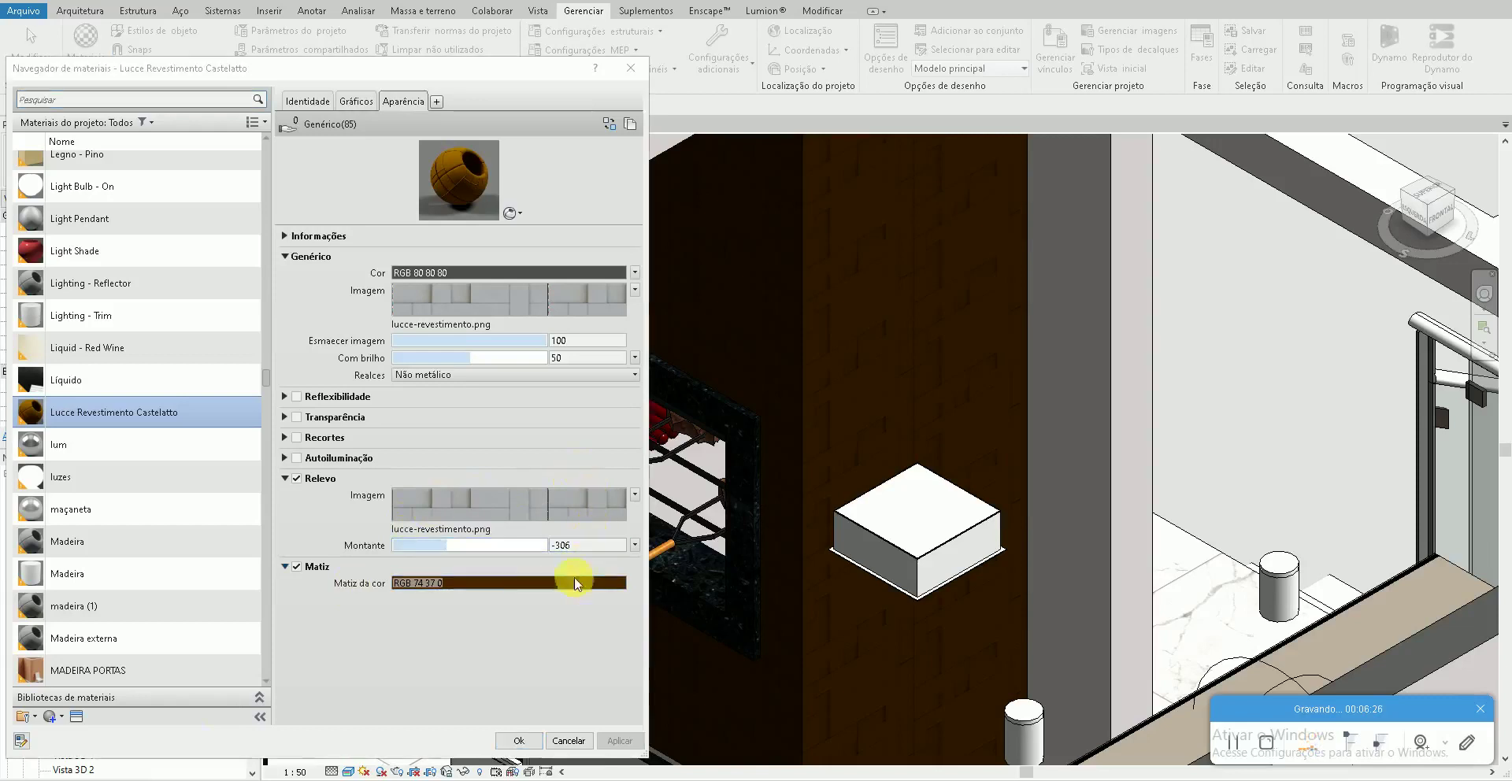
Step: Change the Lucce tint colour to RGB 240 209 155 and apply it to the column
left_click(575, 582)
type("209-")
type("0")
key("Tab")
type("209")
key("Tab")
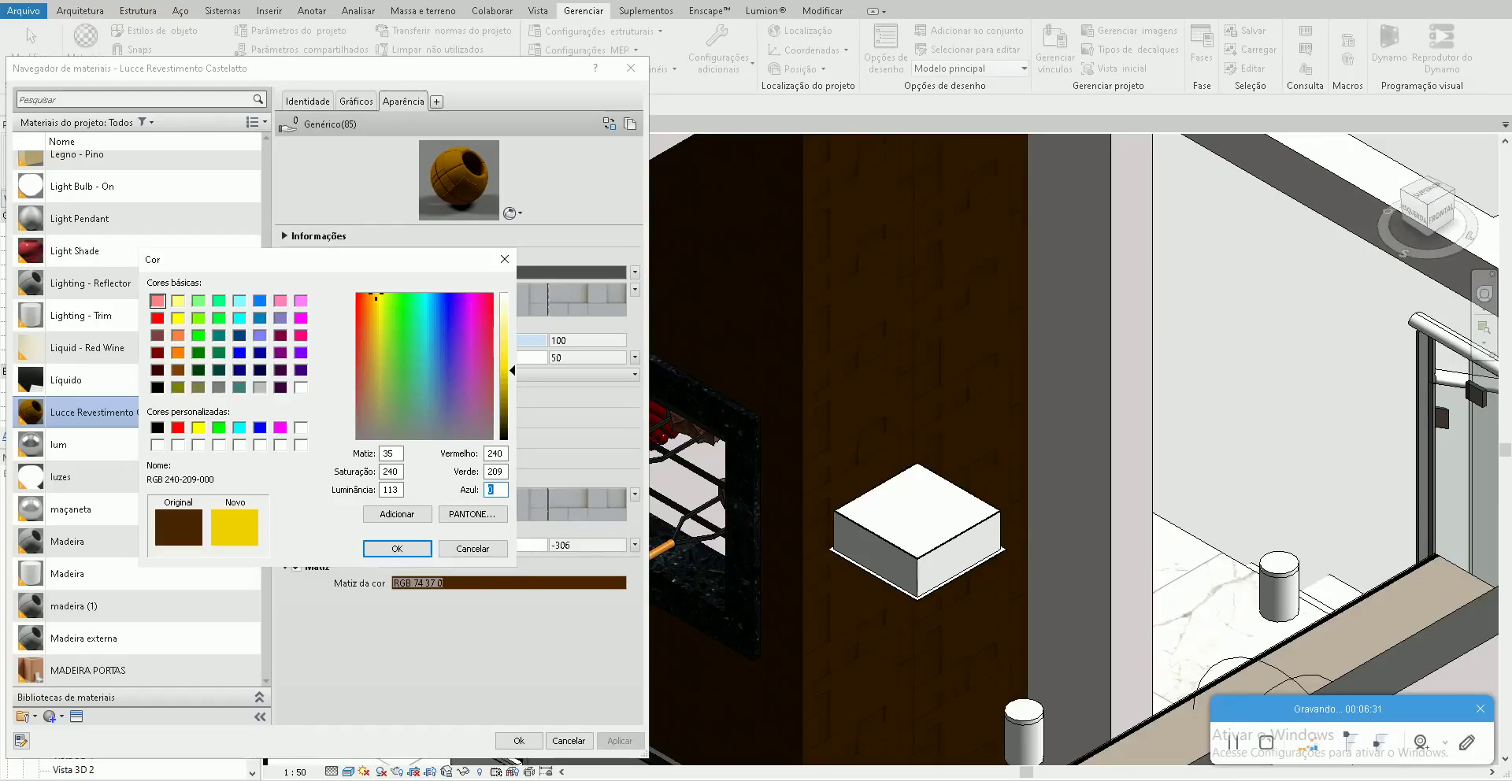
type("155")
left_click(397, 549)
left_click(620, 740)
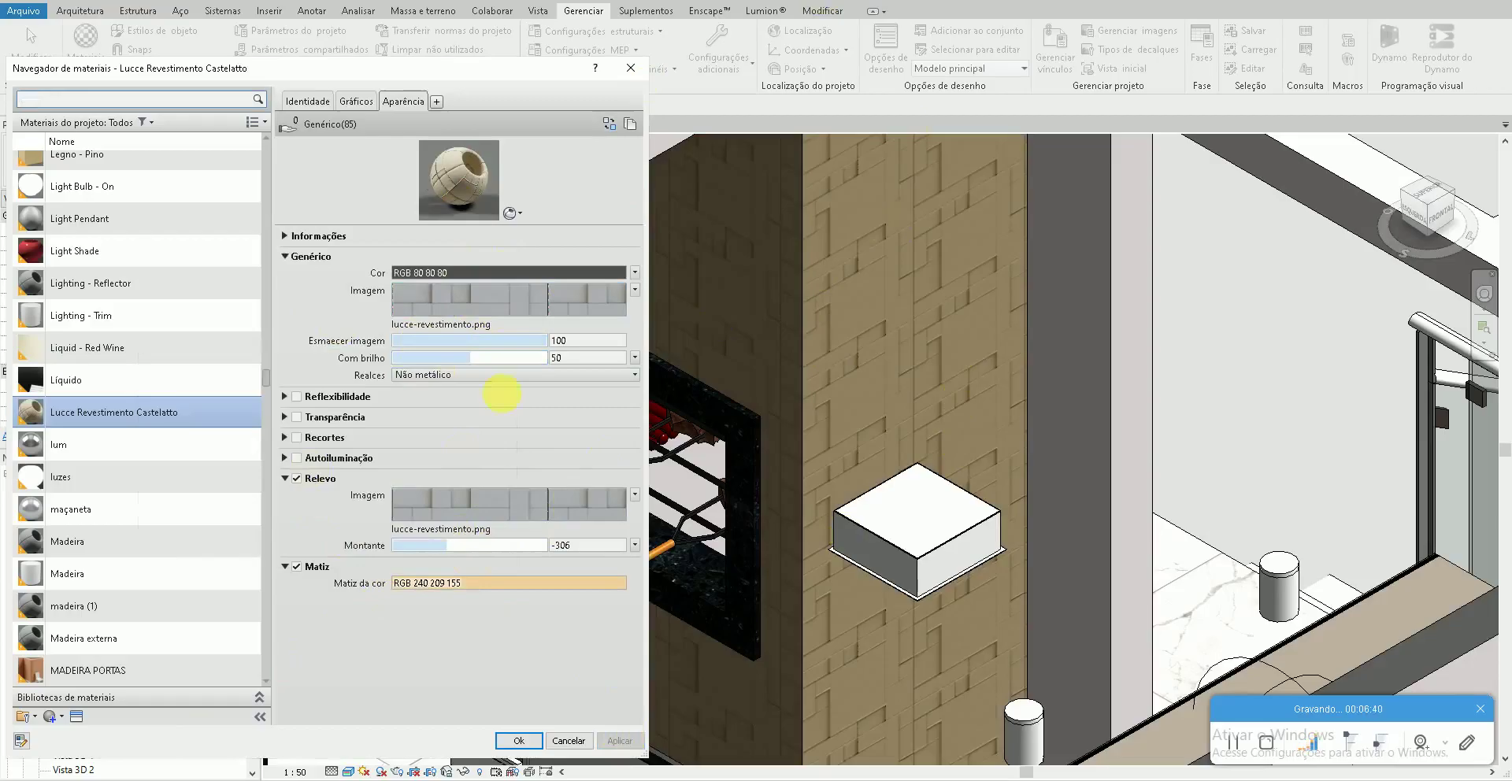
key("alt+Tab")
Step: Close the kitchen photo and search Google for 'textura lucce castelatto' in a new tab
left_click(186, 306)
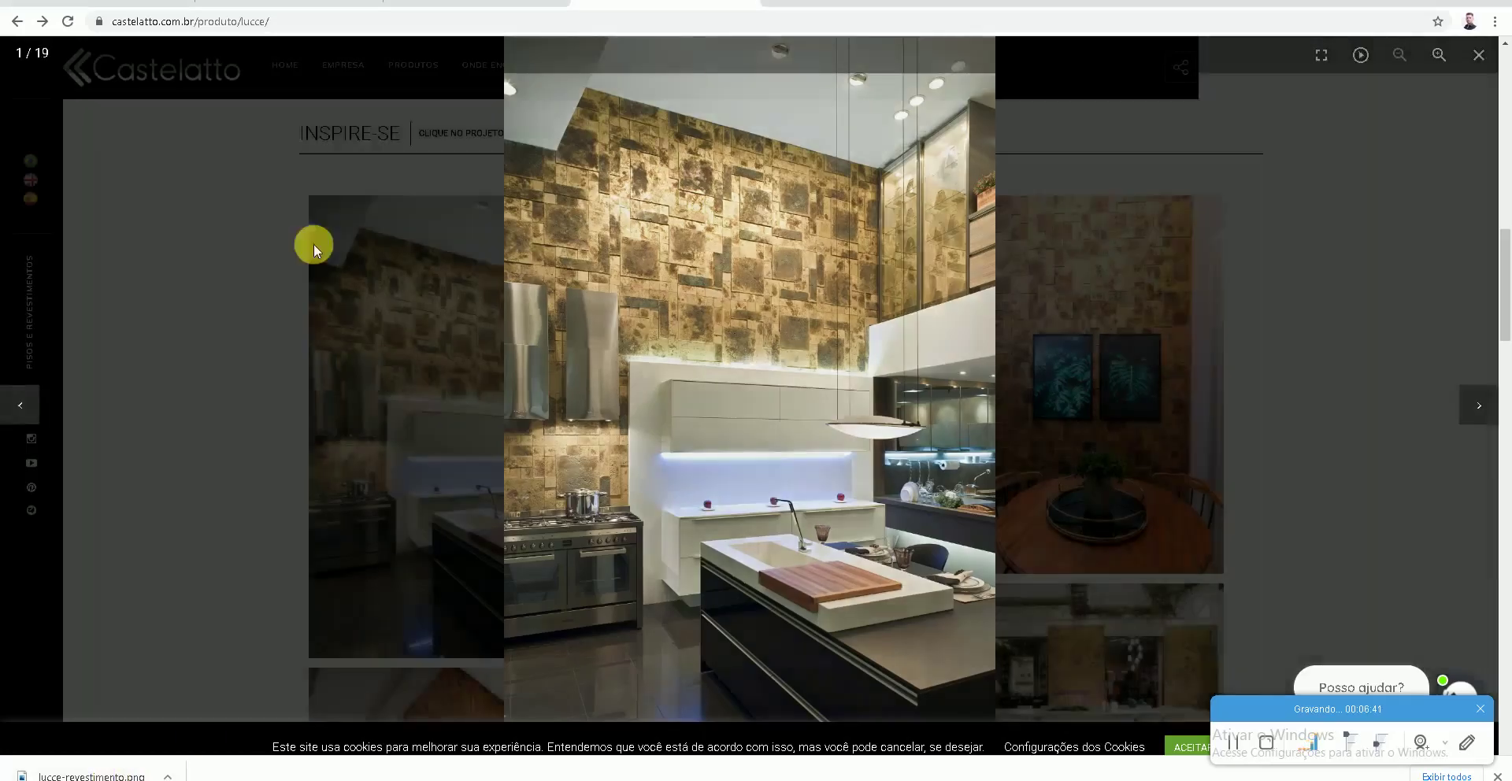
left_click(776, 2)
type("google")
left_click(152, 139)
type("text")
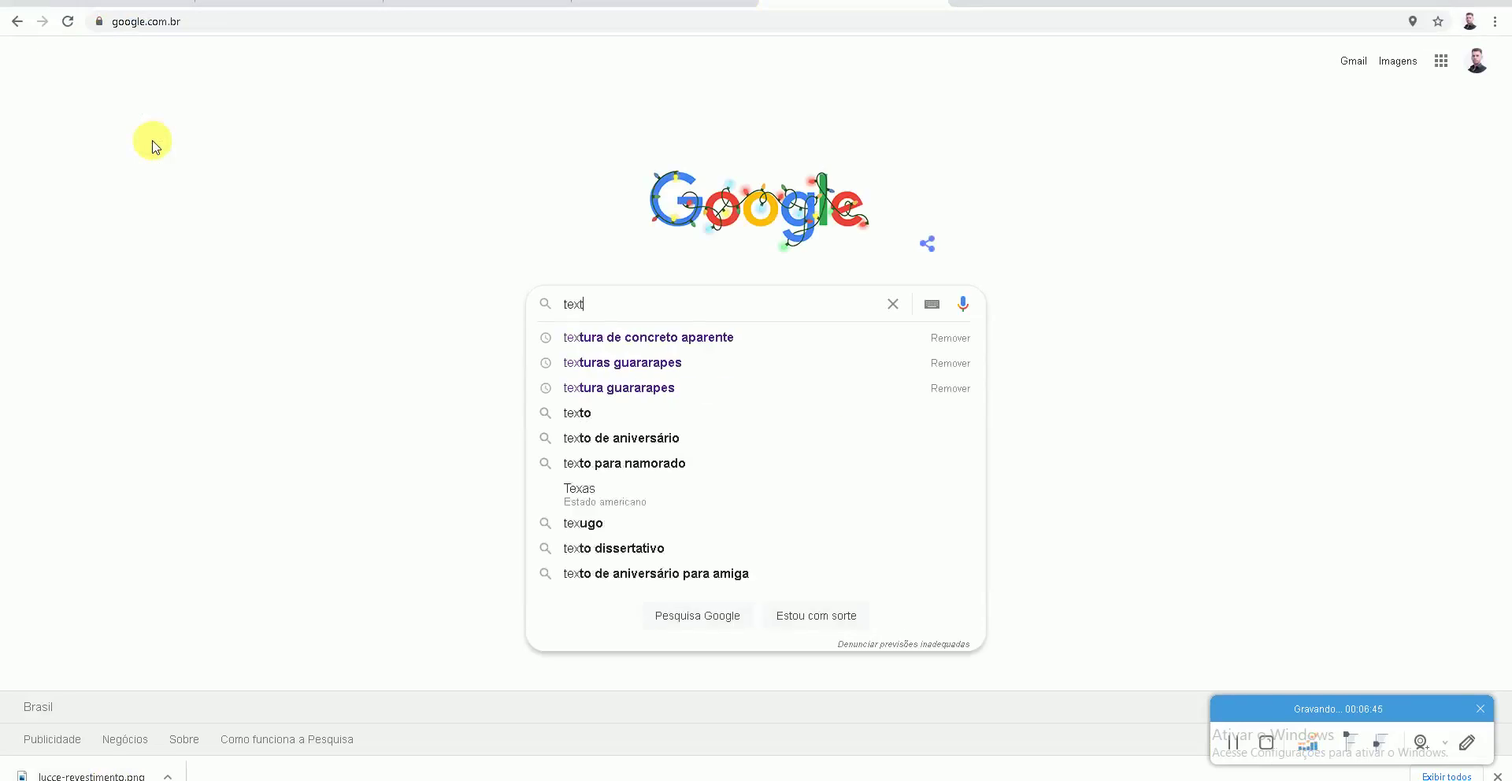
type("ura lucce caste")
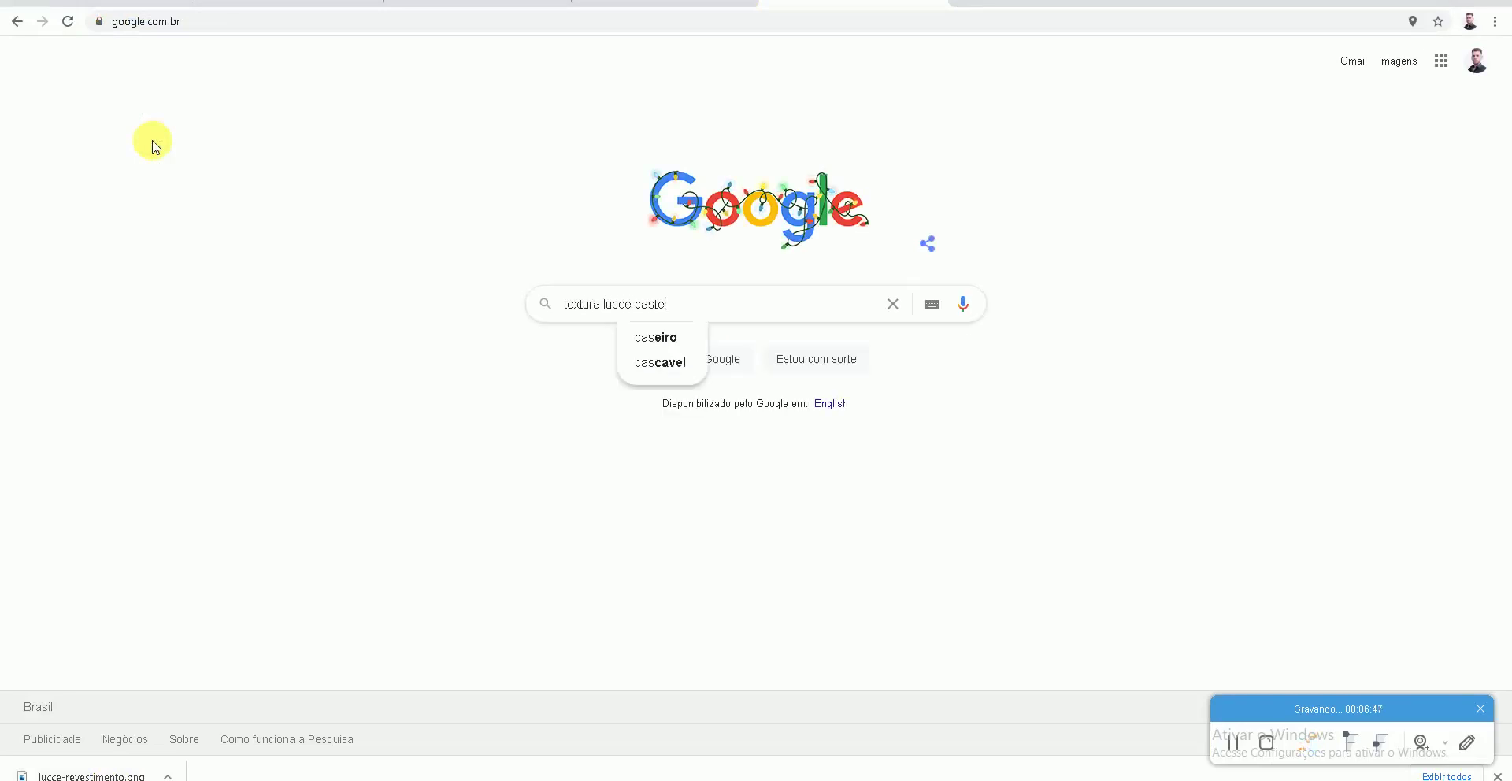
type("latto")
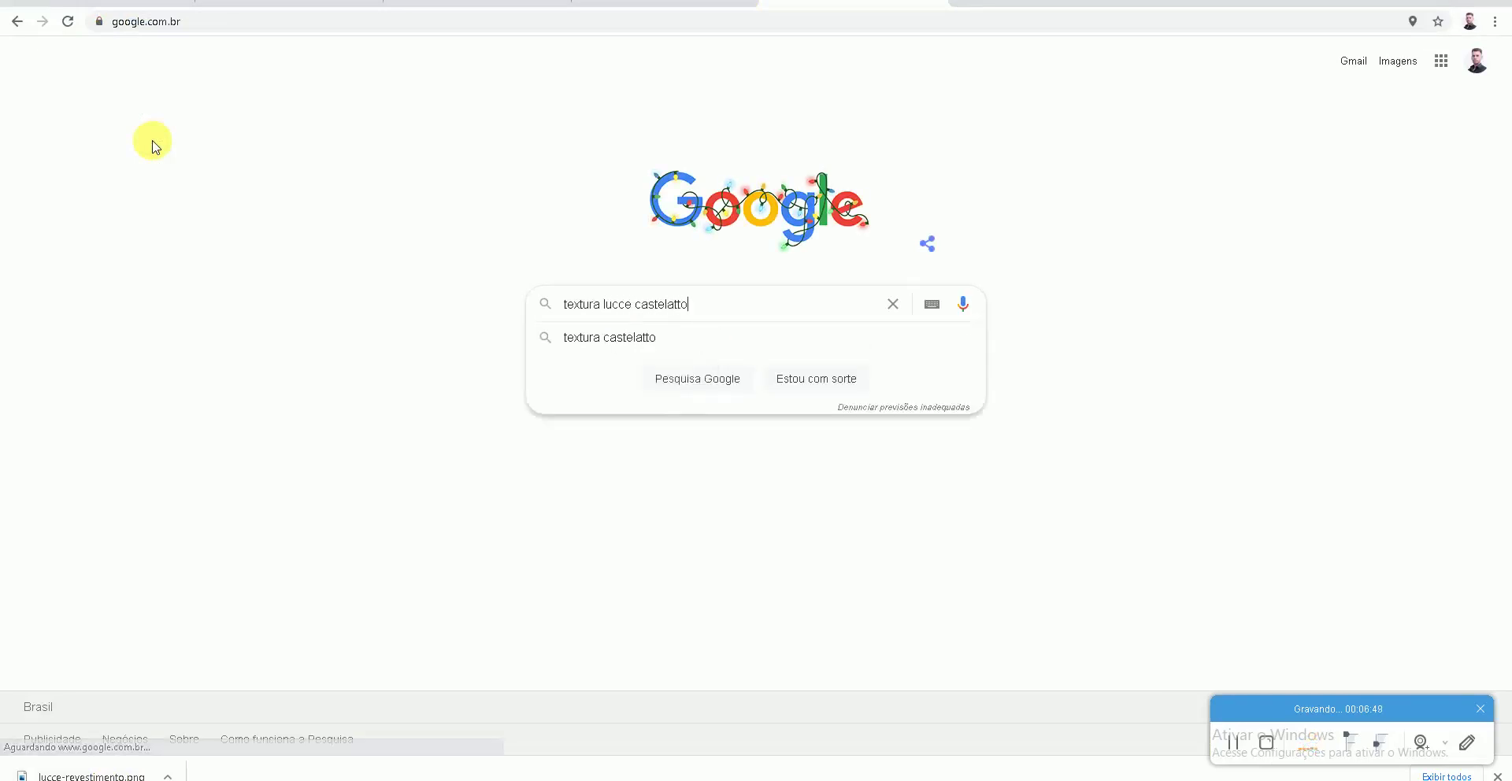
key("Return")
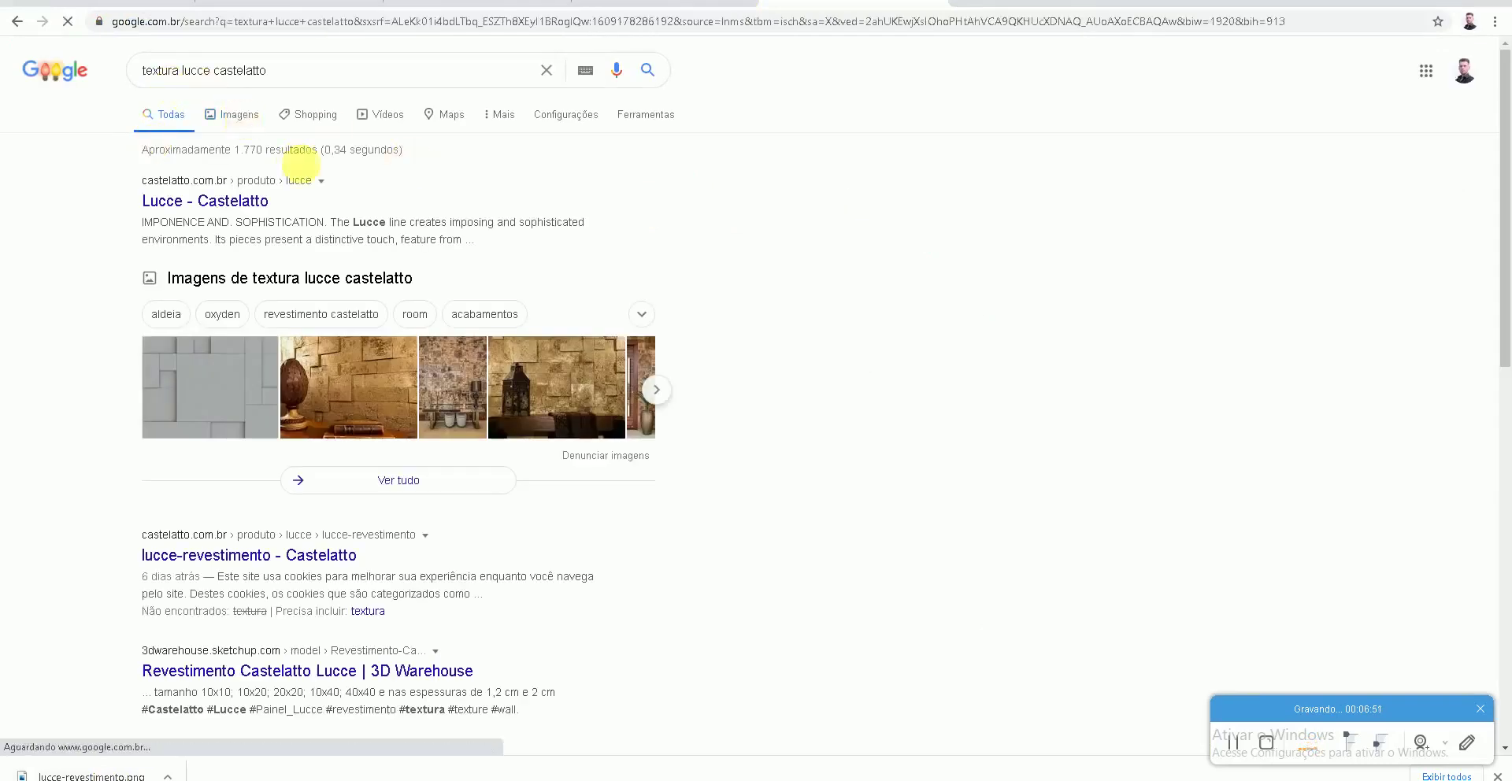
Step: Browse the image results, previewing the 3D Warehouse Lucce panel image
left_click(239, 115)
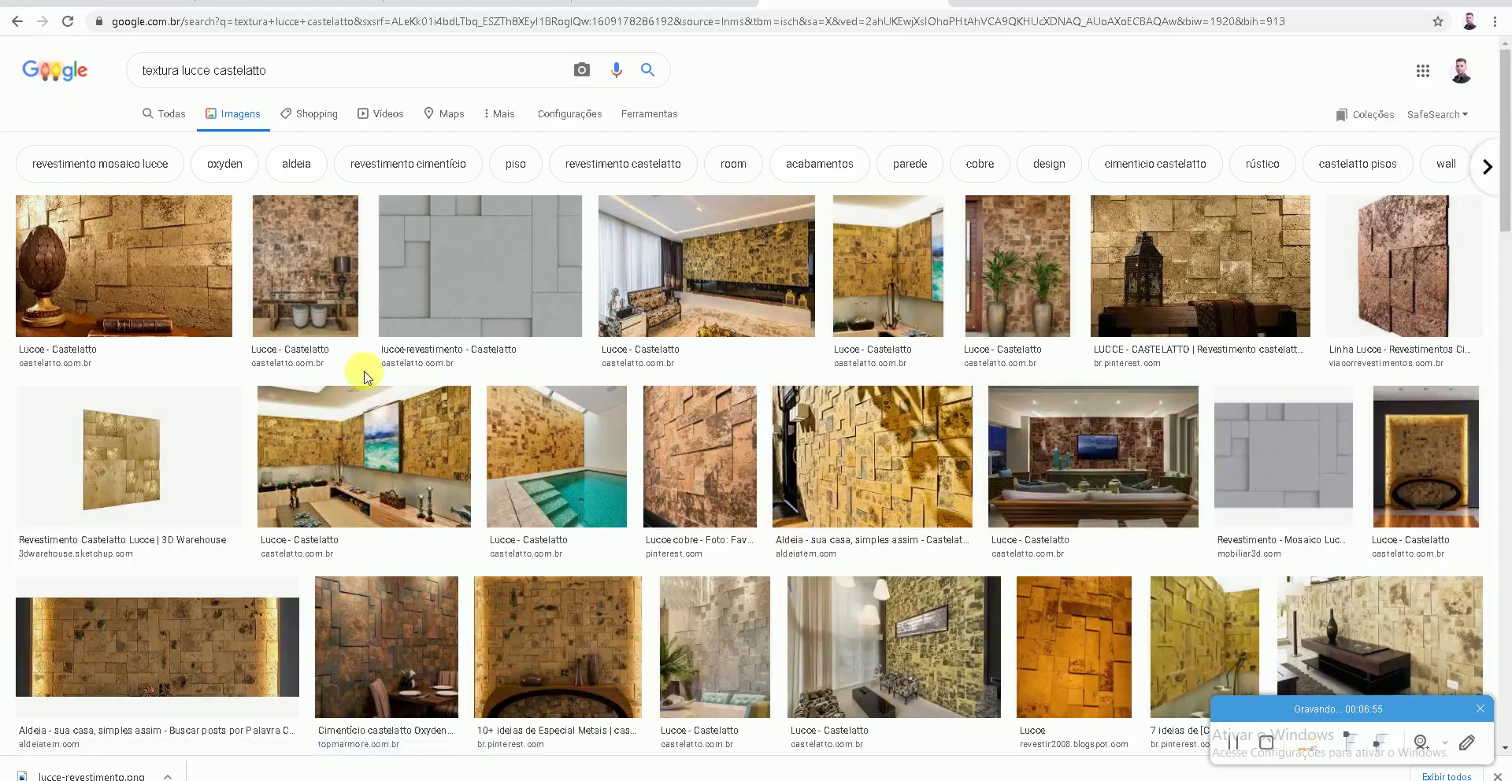
scroll(343, 378, "down", 4)
scroll(342, 378, "down", 2)
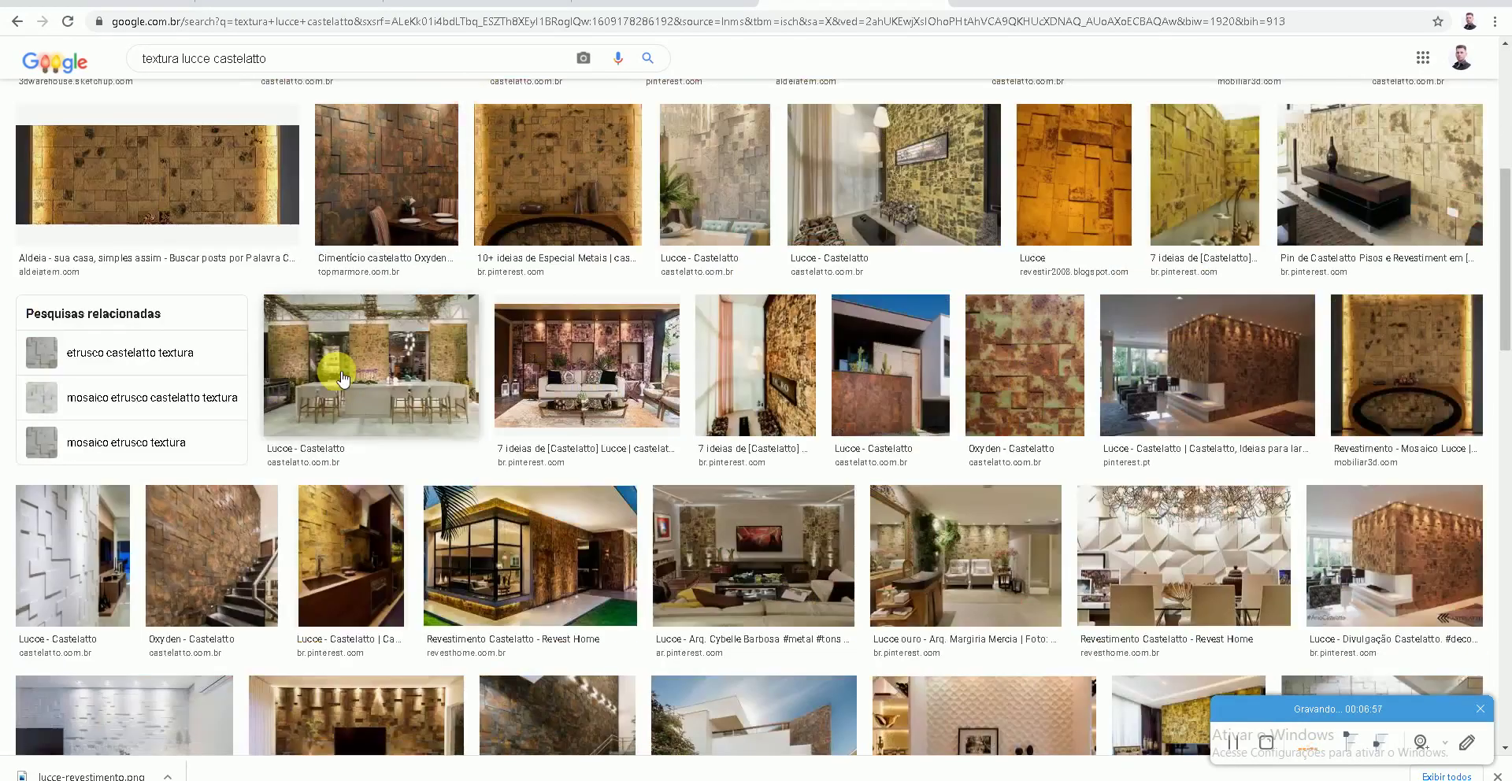
scroll(342, 378, "down", 7)
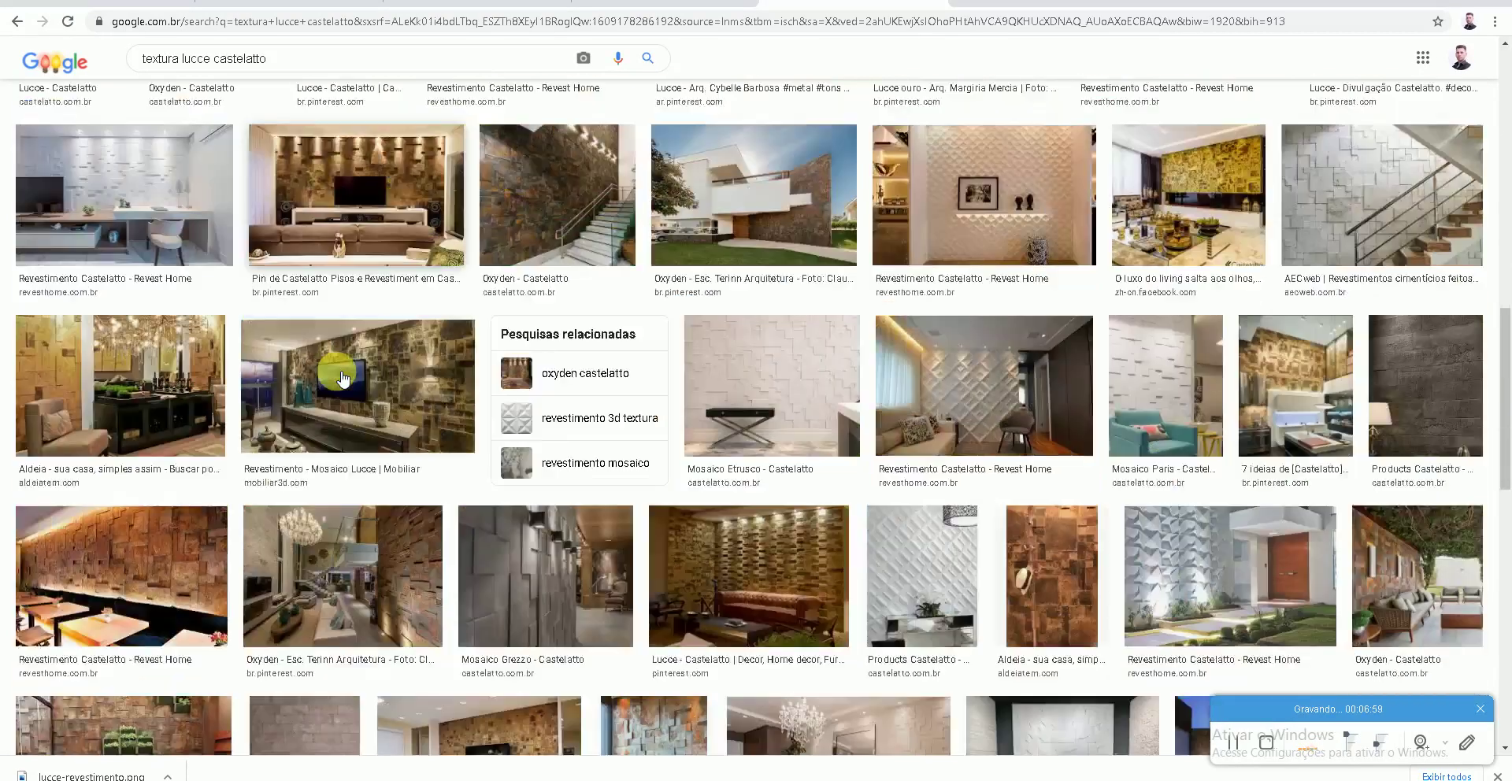
scroll(343, 378, "down", 5)
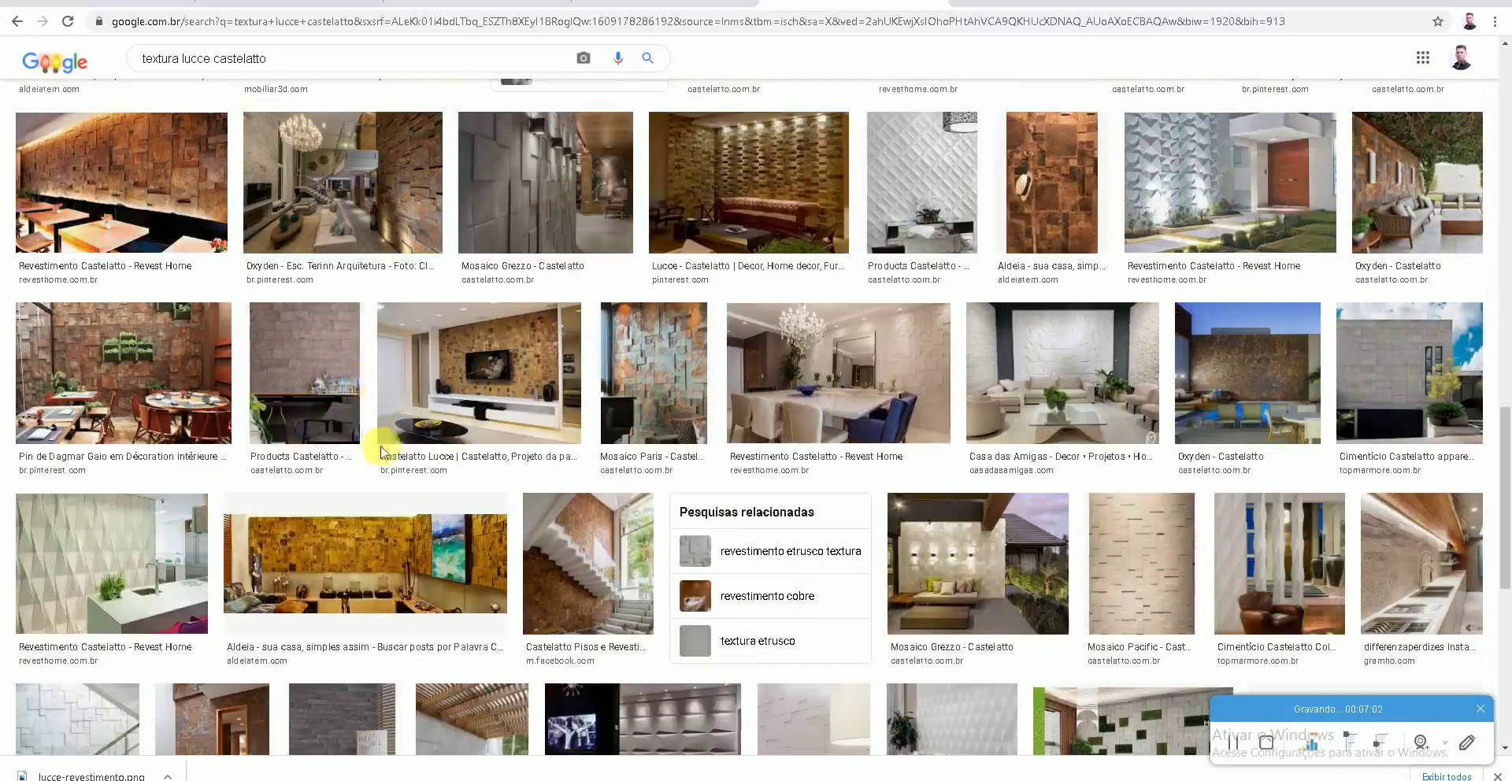
scroll(370, 417, "down", 5)
left_click(121, 138)
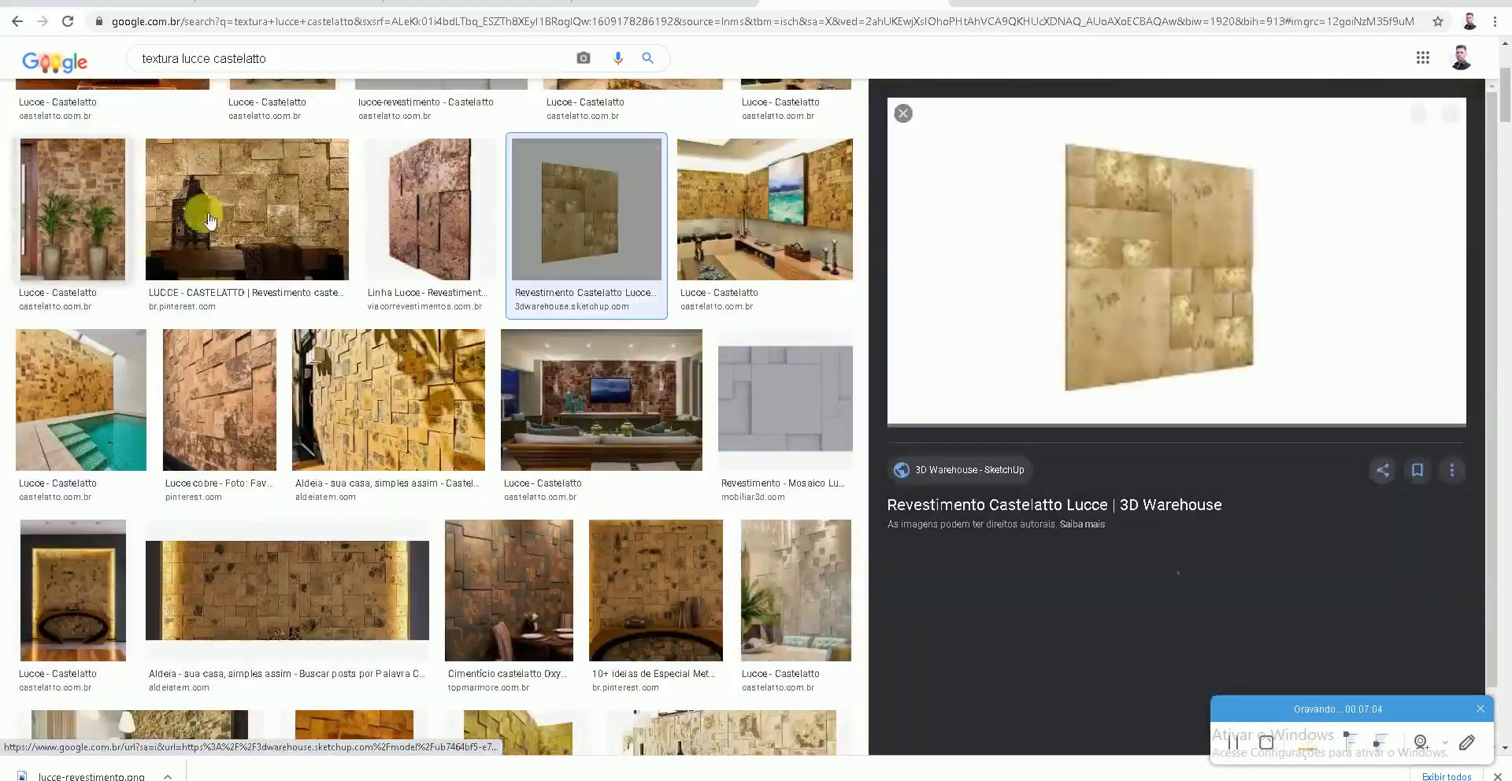
scroll(1034, 425, "down", 3)
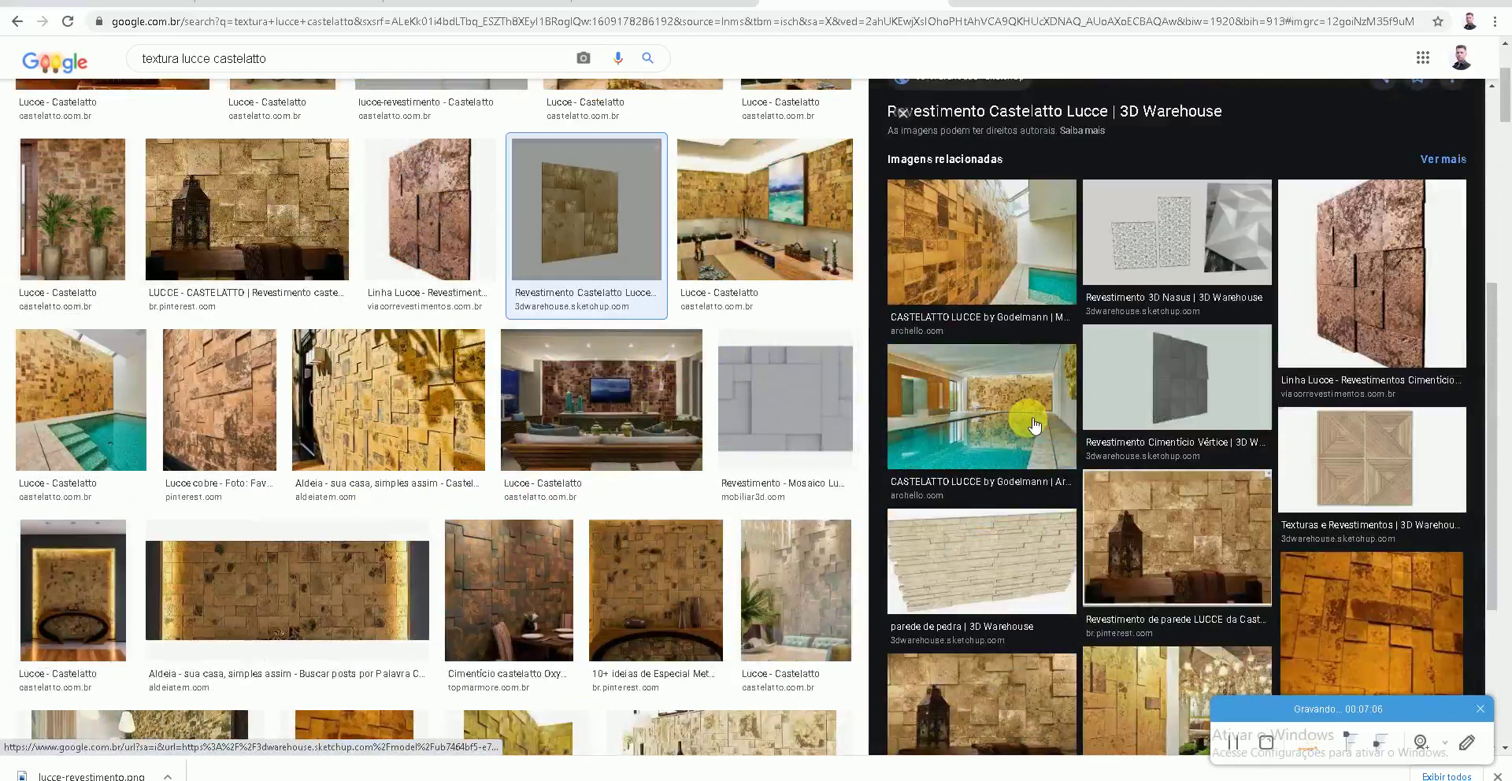
scroll(1031, 423, "down", 1)
scroll(1029, 421, "up", 5)
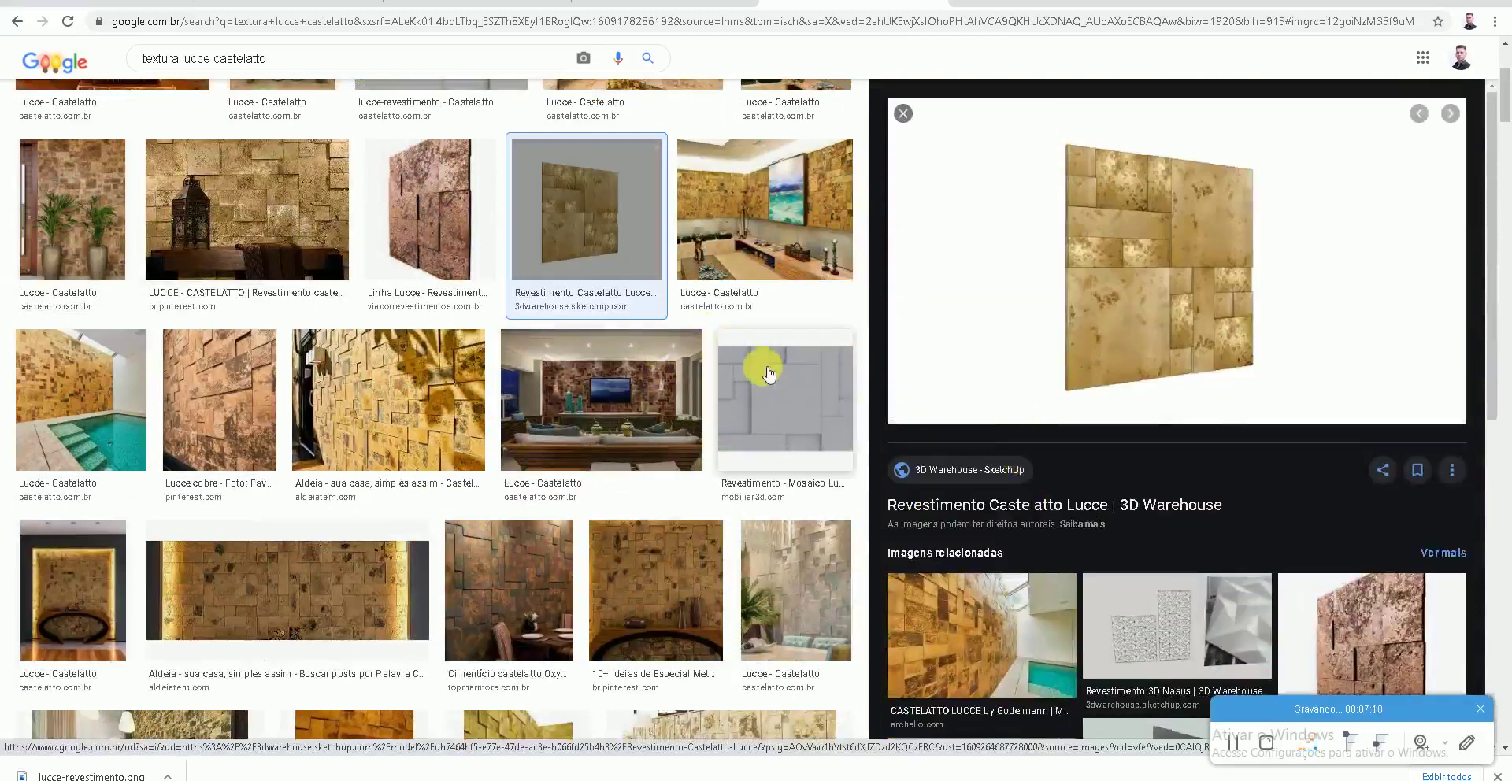
Step: Save the Aldeia photo of the lit Lucce wall to the desktop
left_click(351, 546)
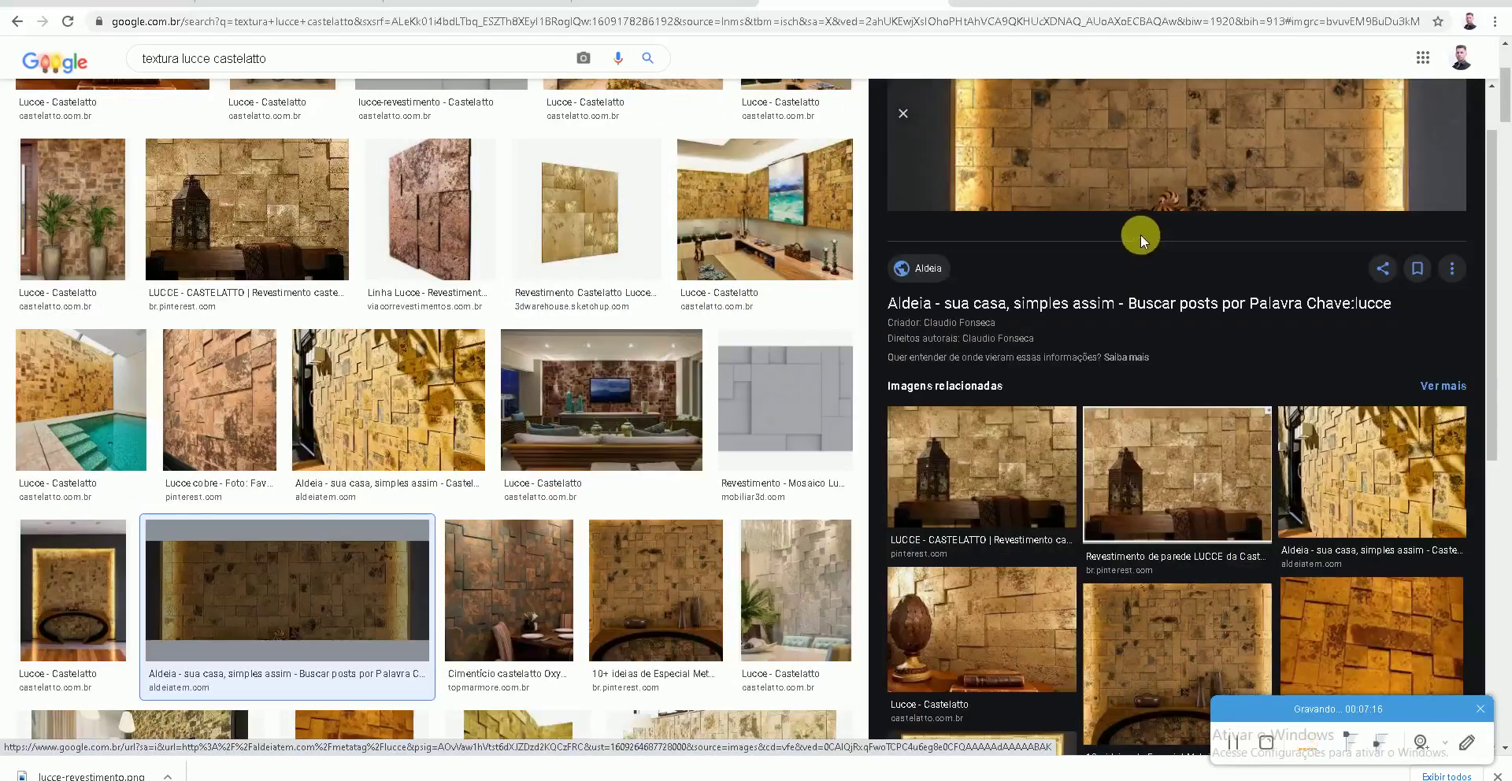
scroll(1141, 234, "up", 2)
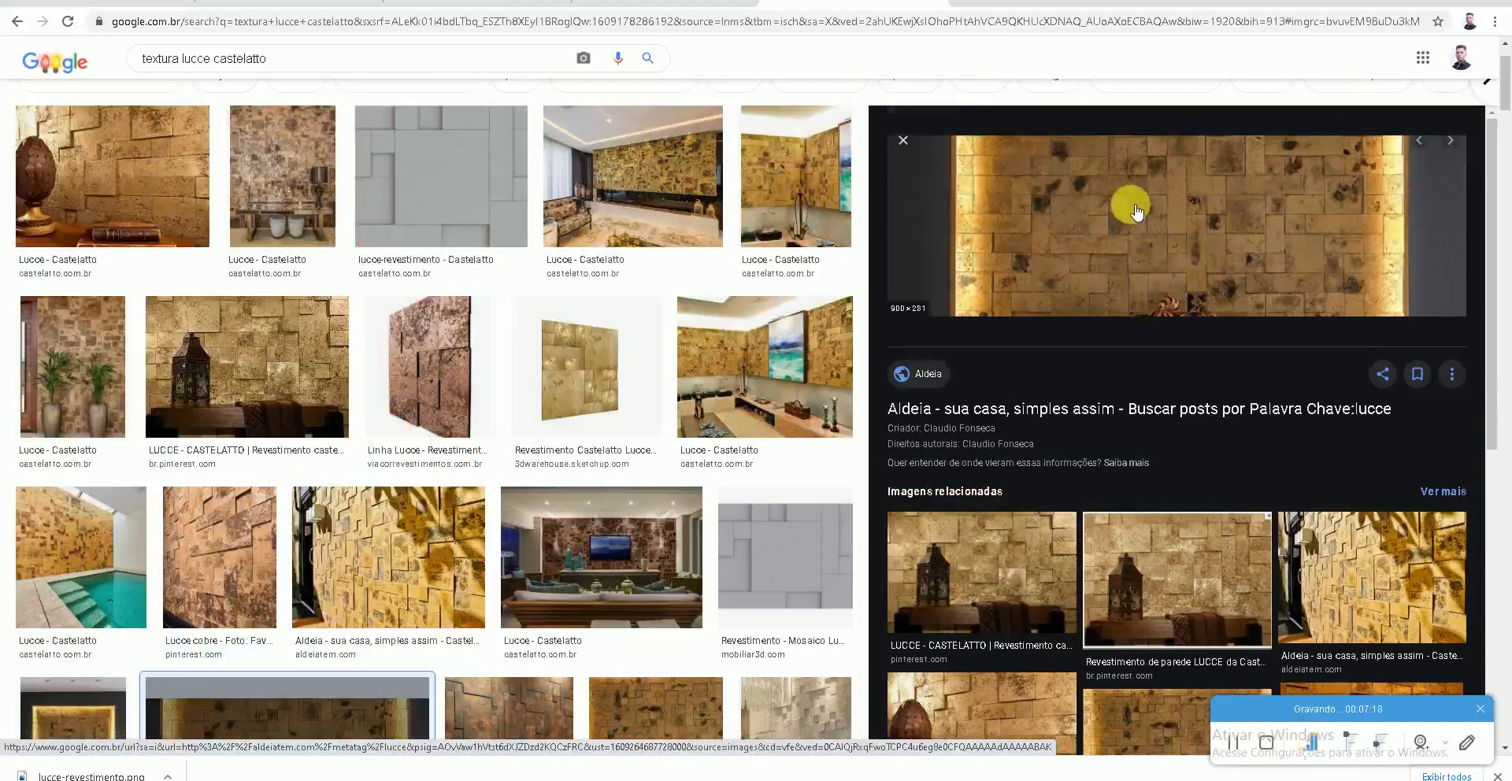
right_click(1110, 210)
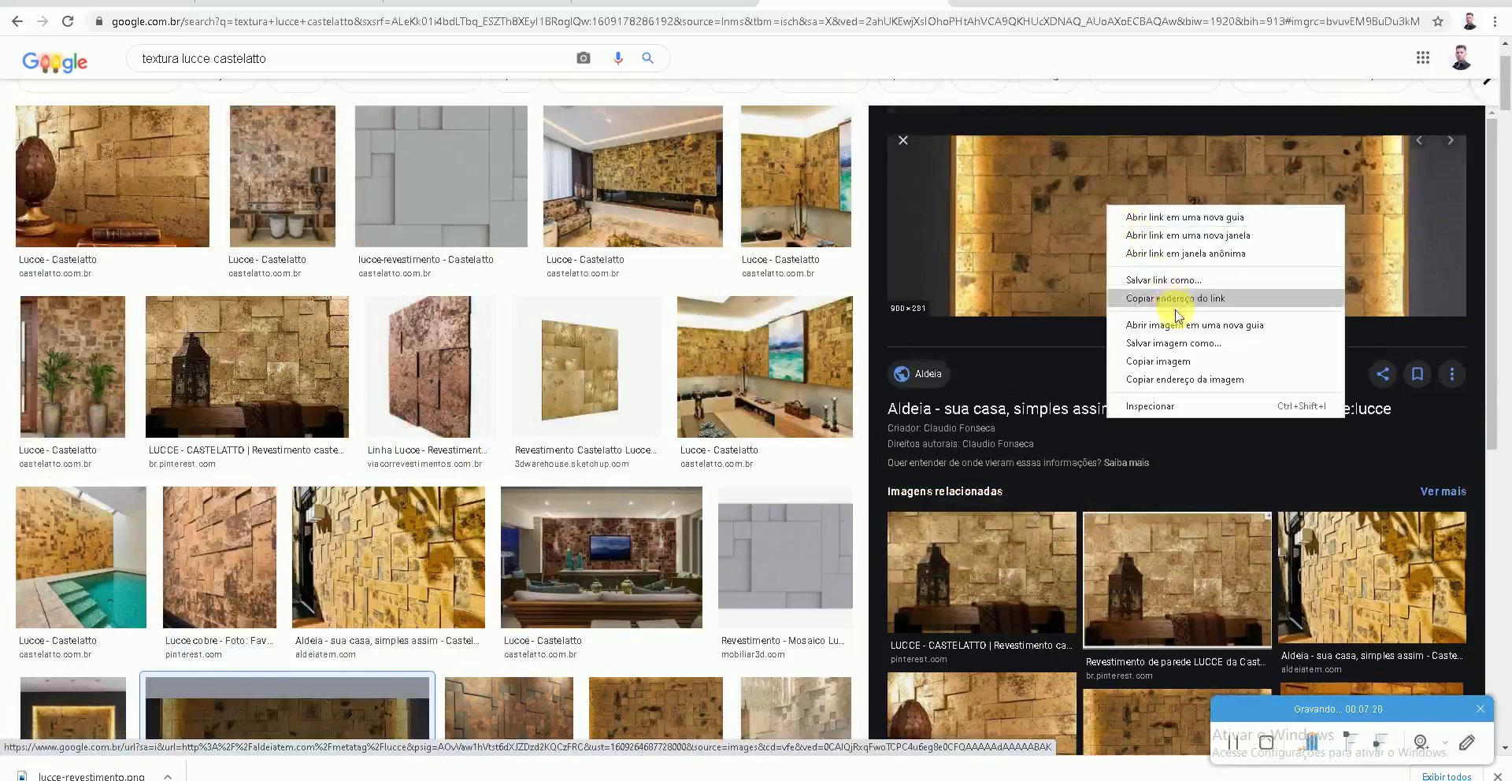
left_click(1179, 341)
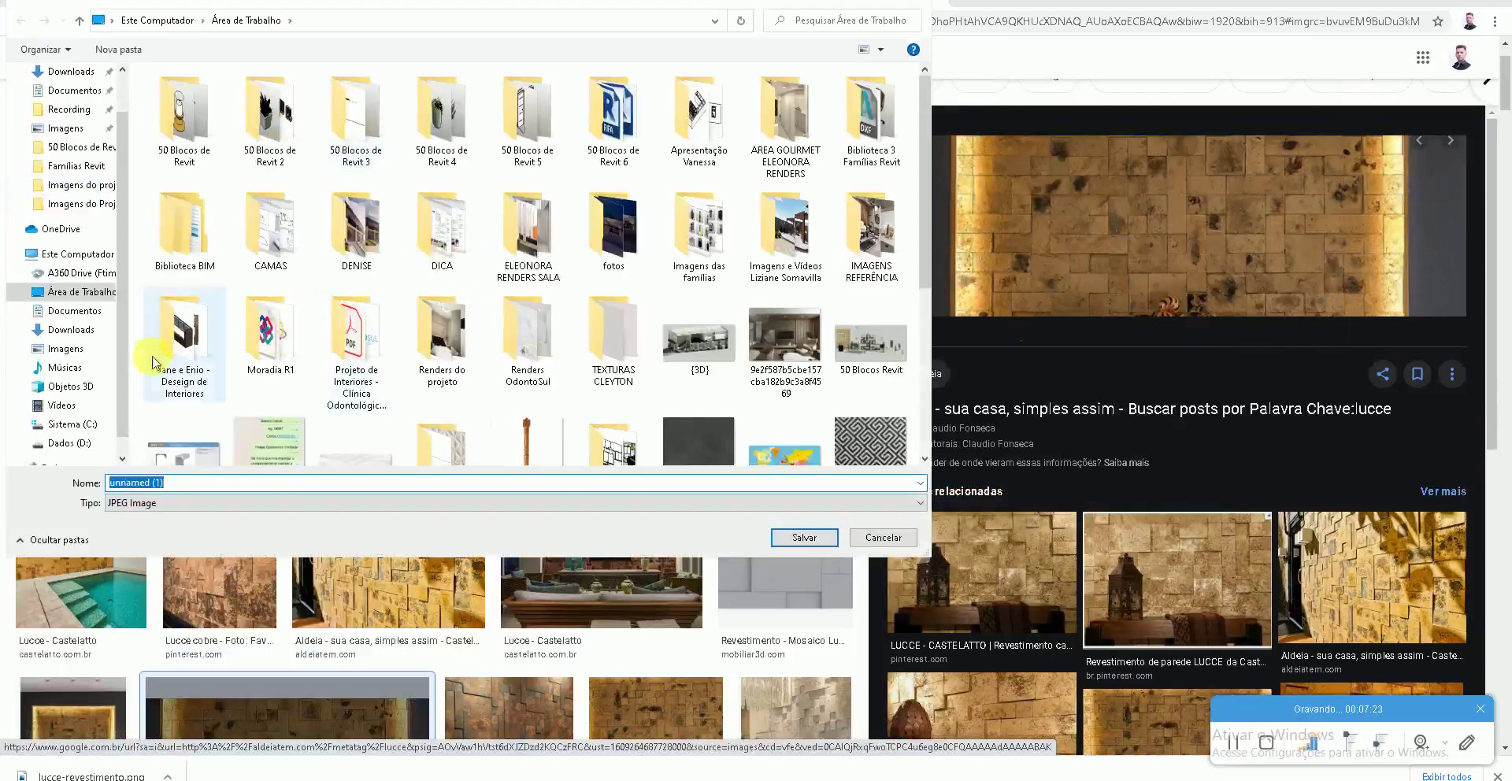
left_click(797, 536)
Step: Discard Paint's blank image and open the downloaded unnamed (1) image from the desktop
key("alt+Tab")
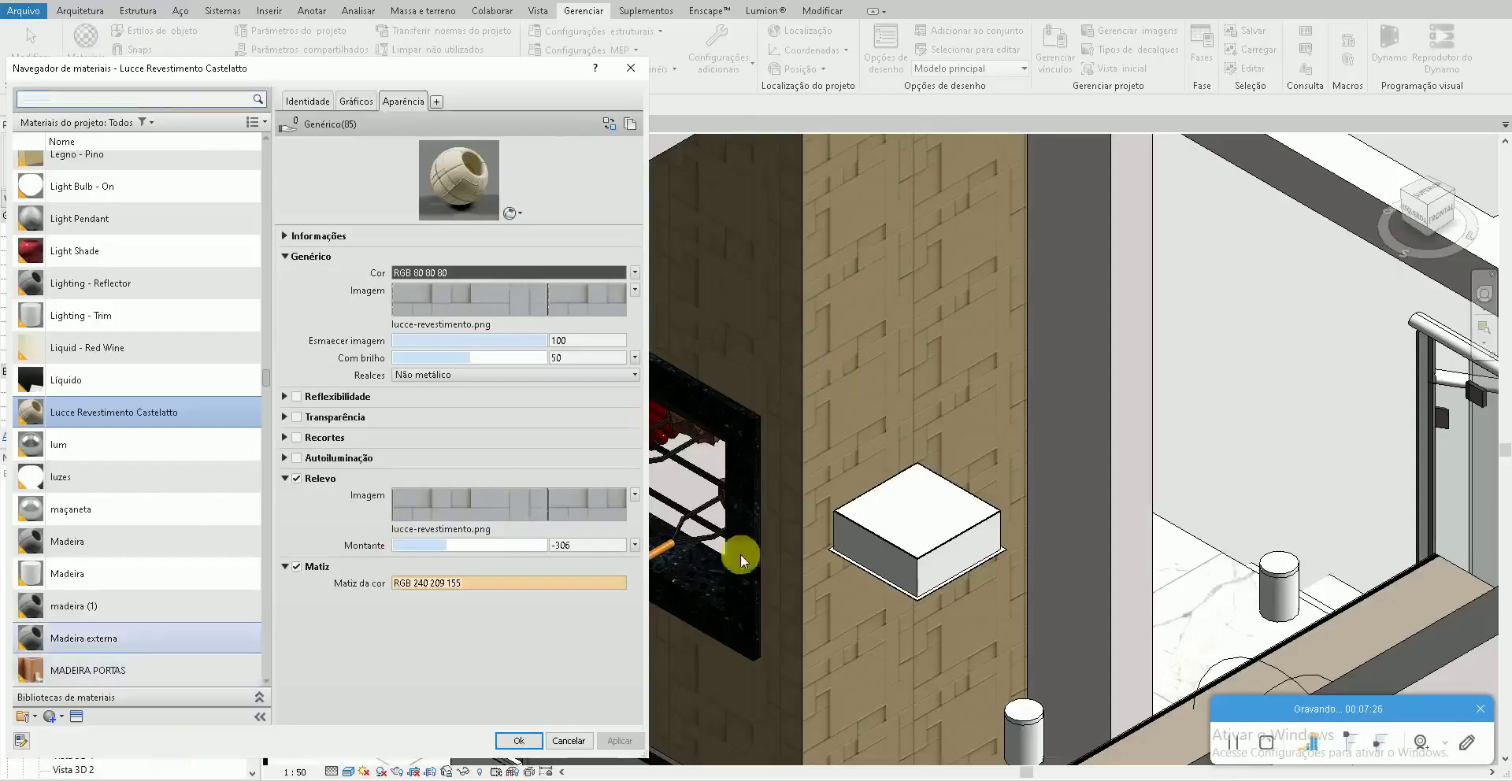
key("alt+Tab")
left_click(652, 493)
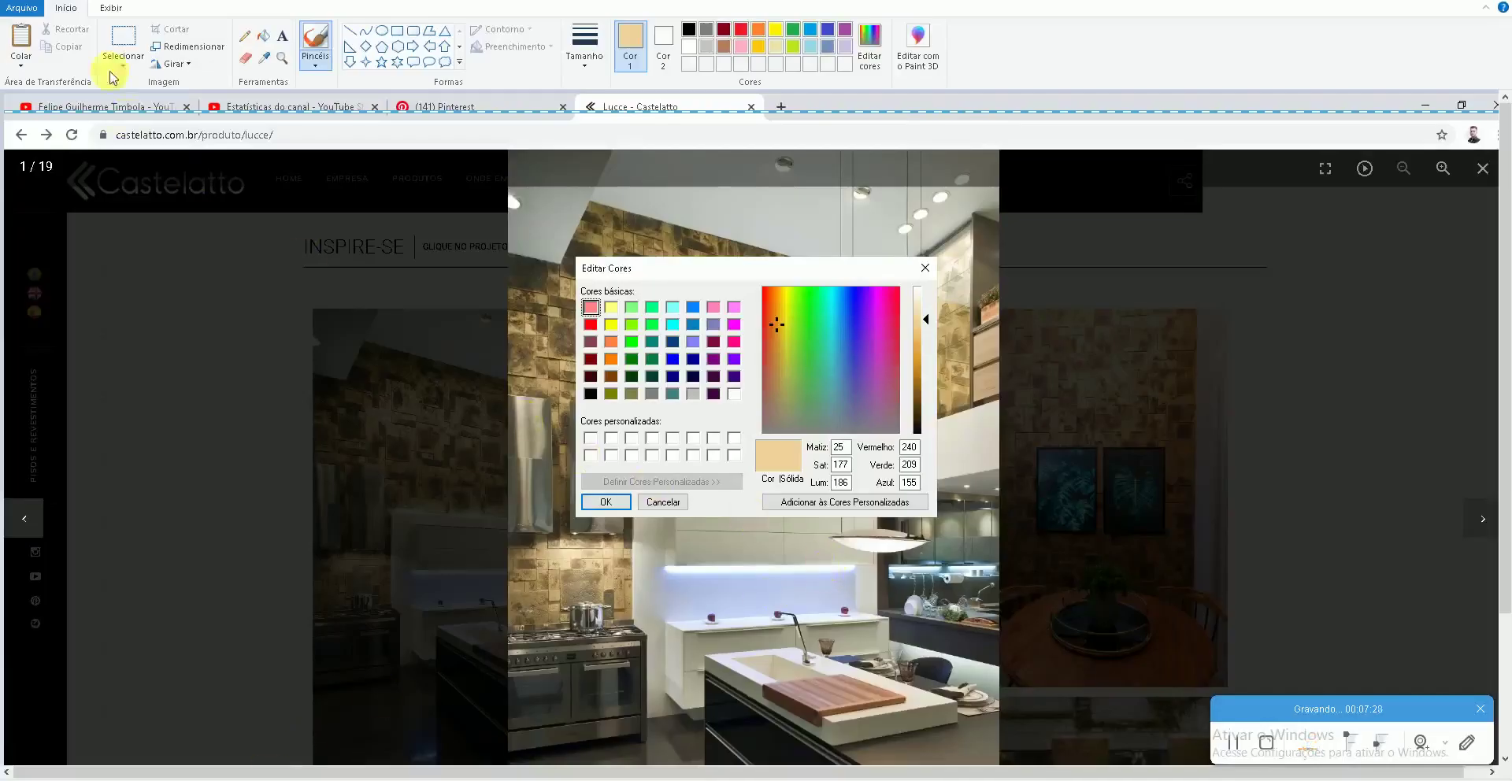
left_click(39, 18)
left_click(128, 68)
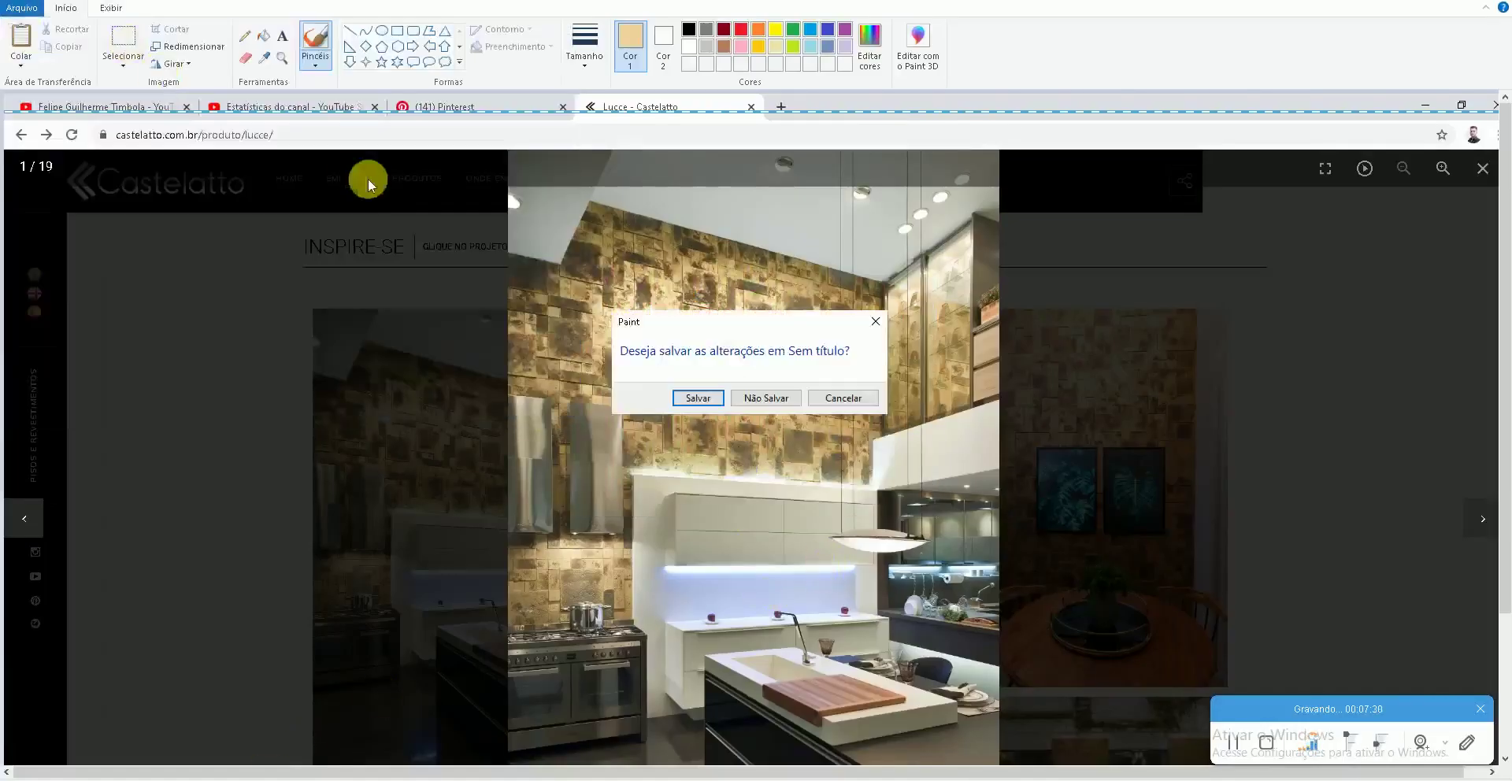
left_click(766, 397)
key("super+d")
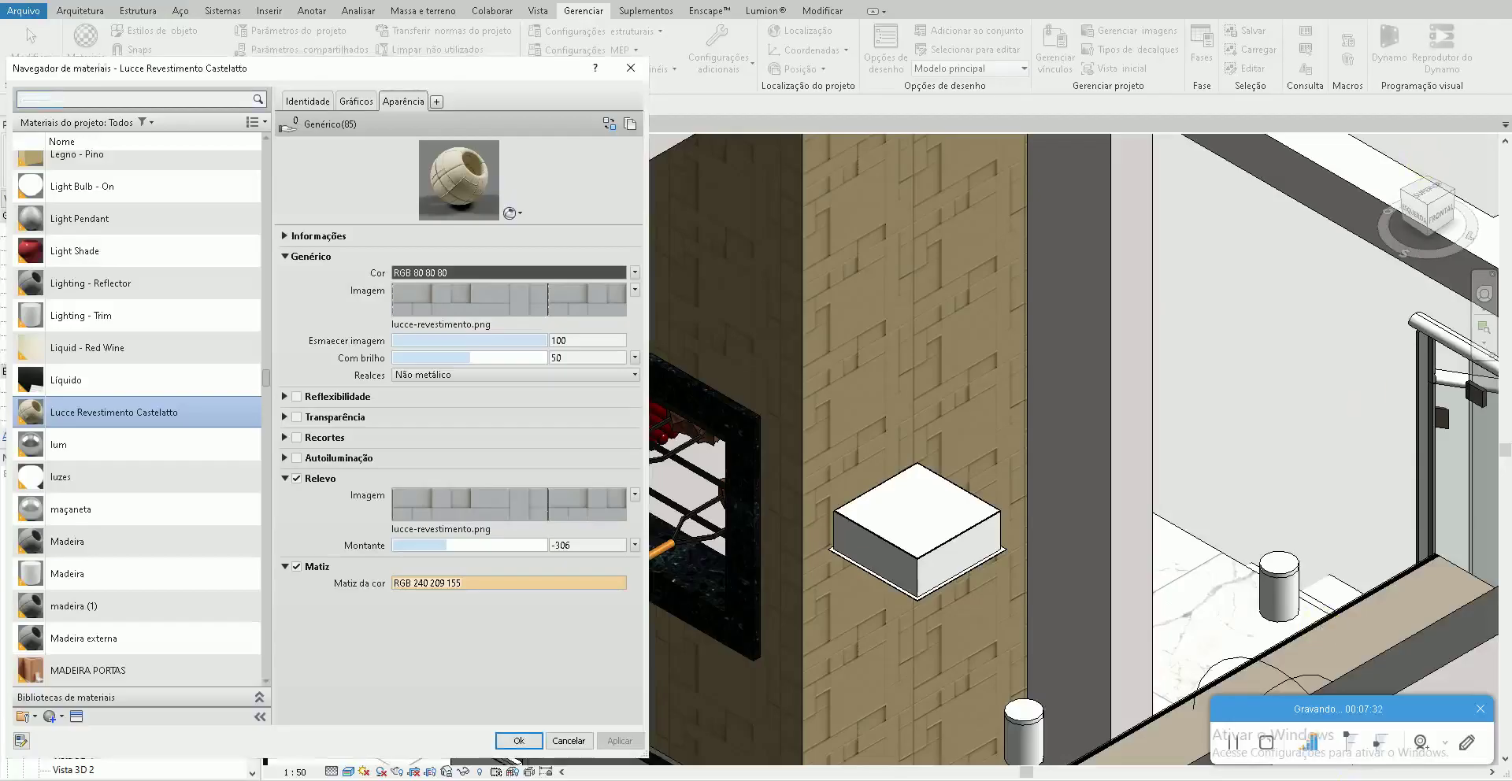
double_click(448, 316)
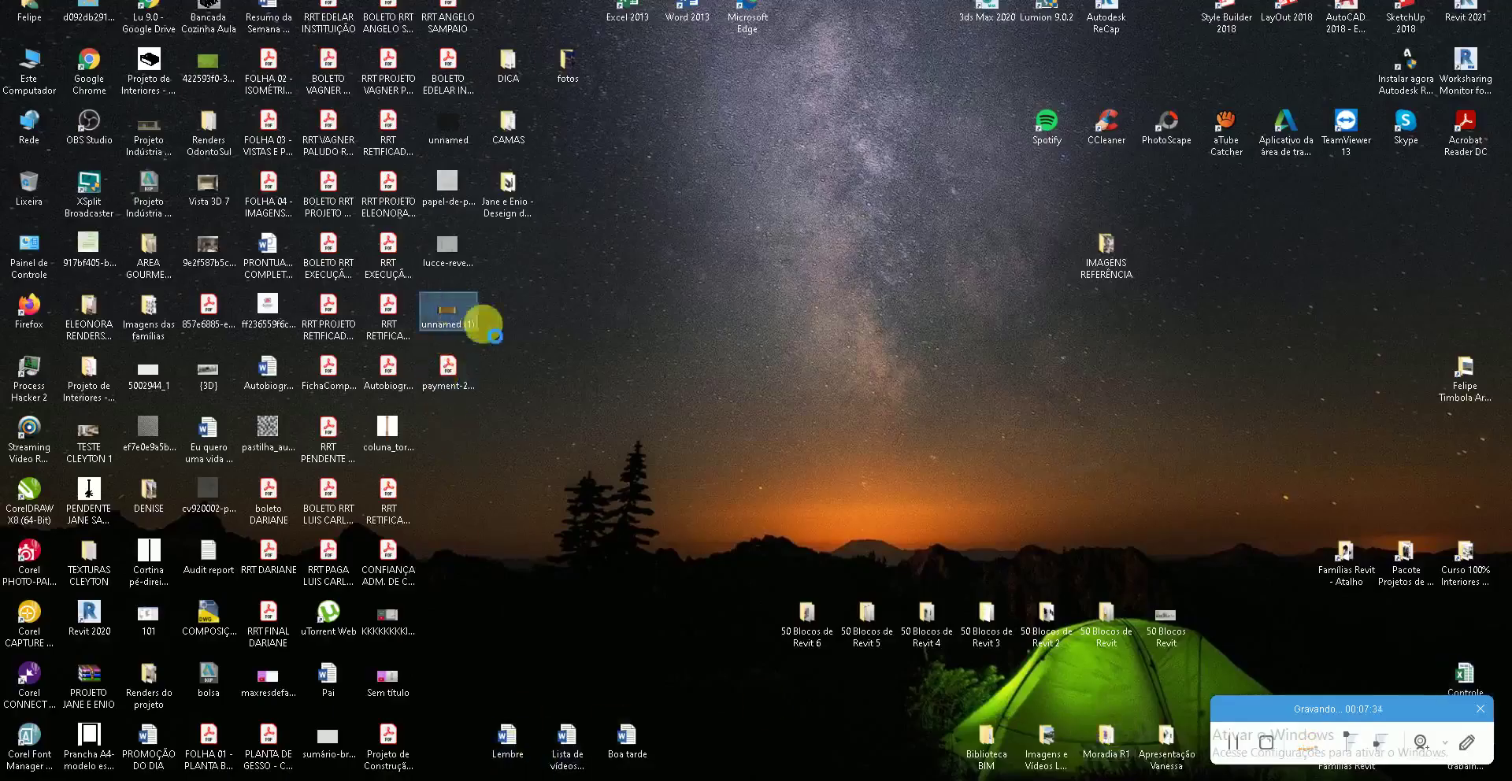
Step: Open the downloaded unnamed (1) photo in Paint
right_click(510, 339)
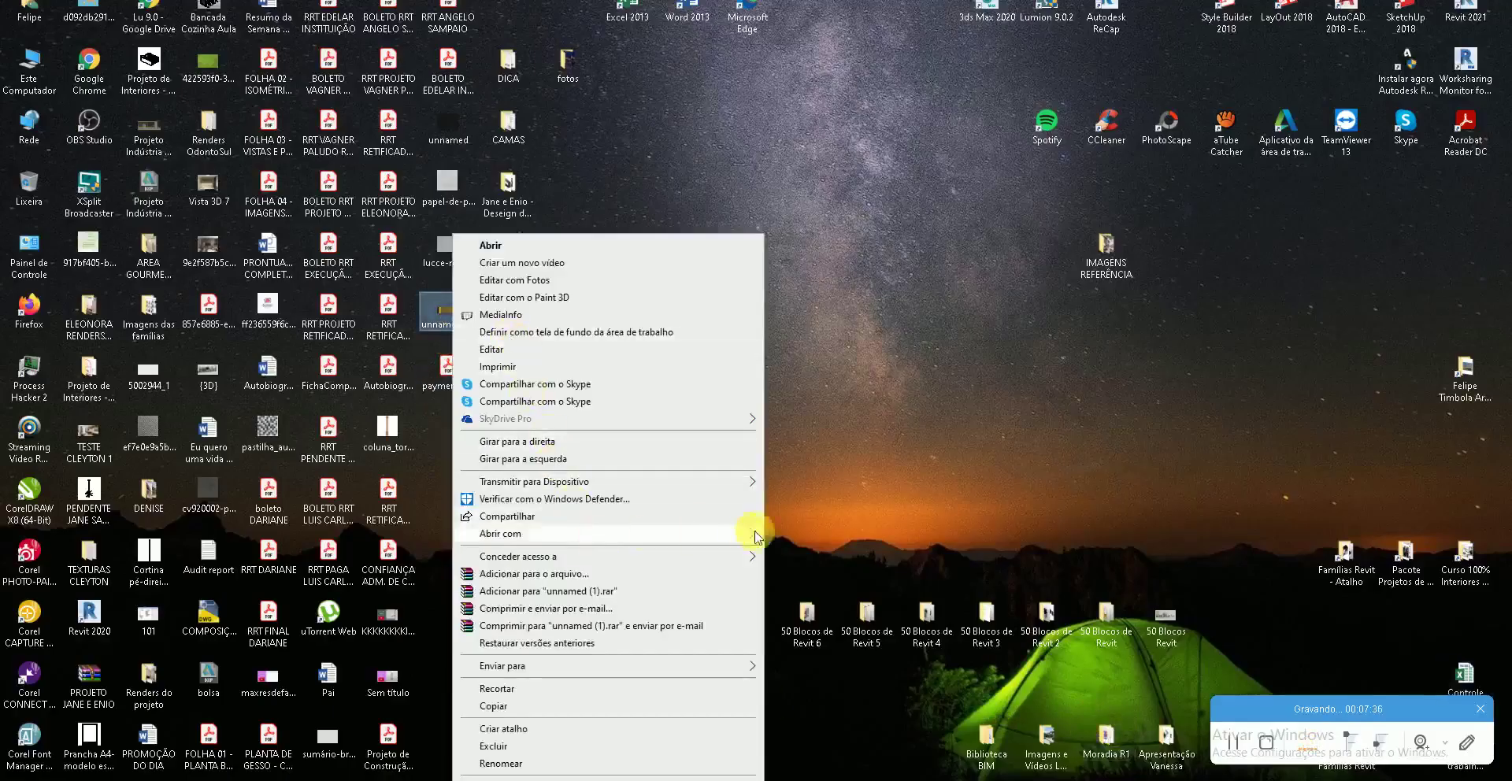
mouse_move(746, 533)
left_click(803, 621)
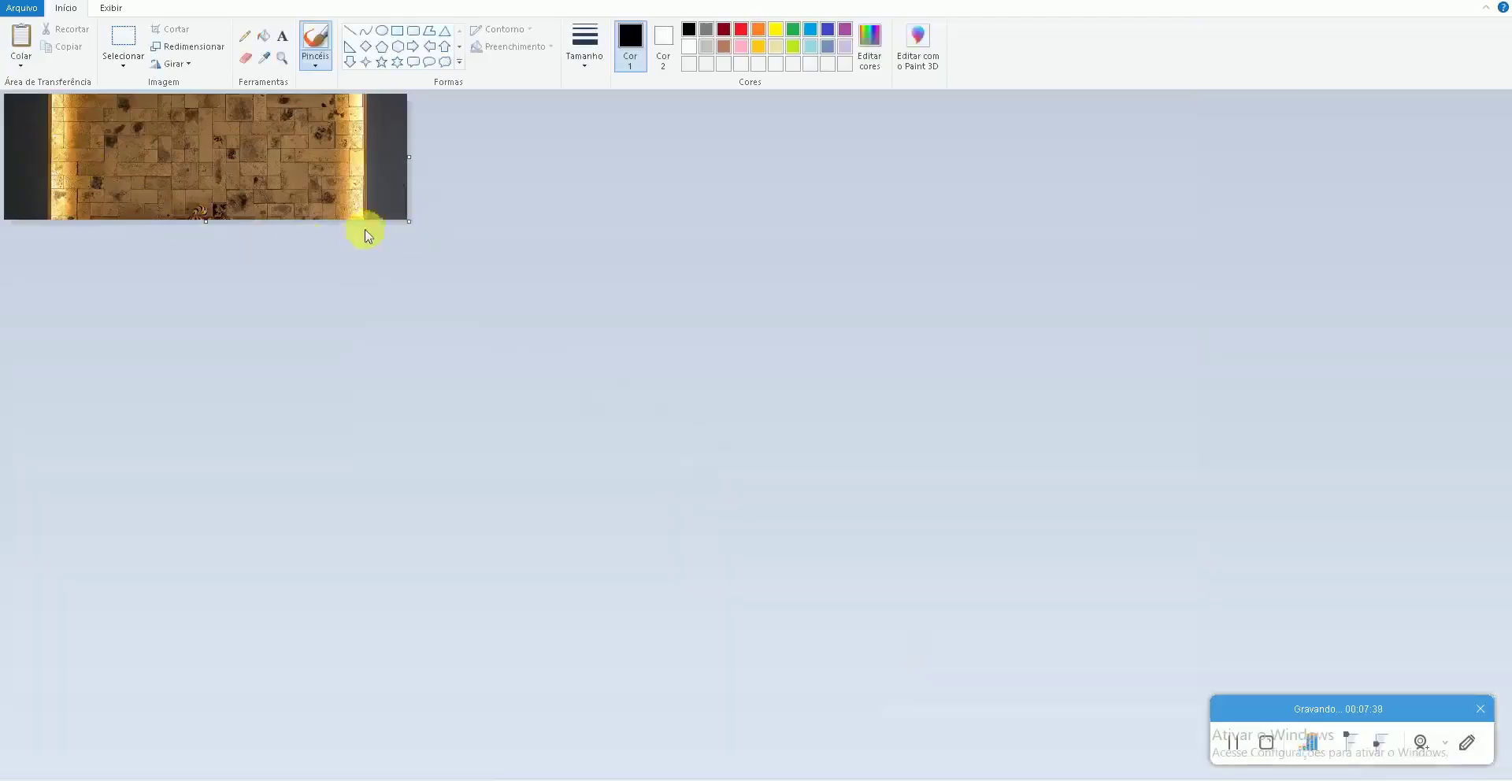
Step: Copy a clean tile patch to the top-left and shrink the canvas to fit it
left_click_drag(411, 224, 546, 356)
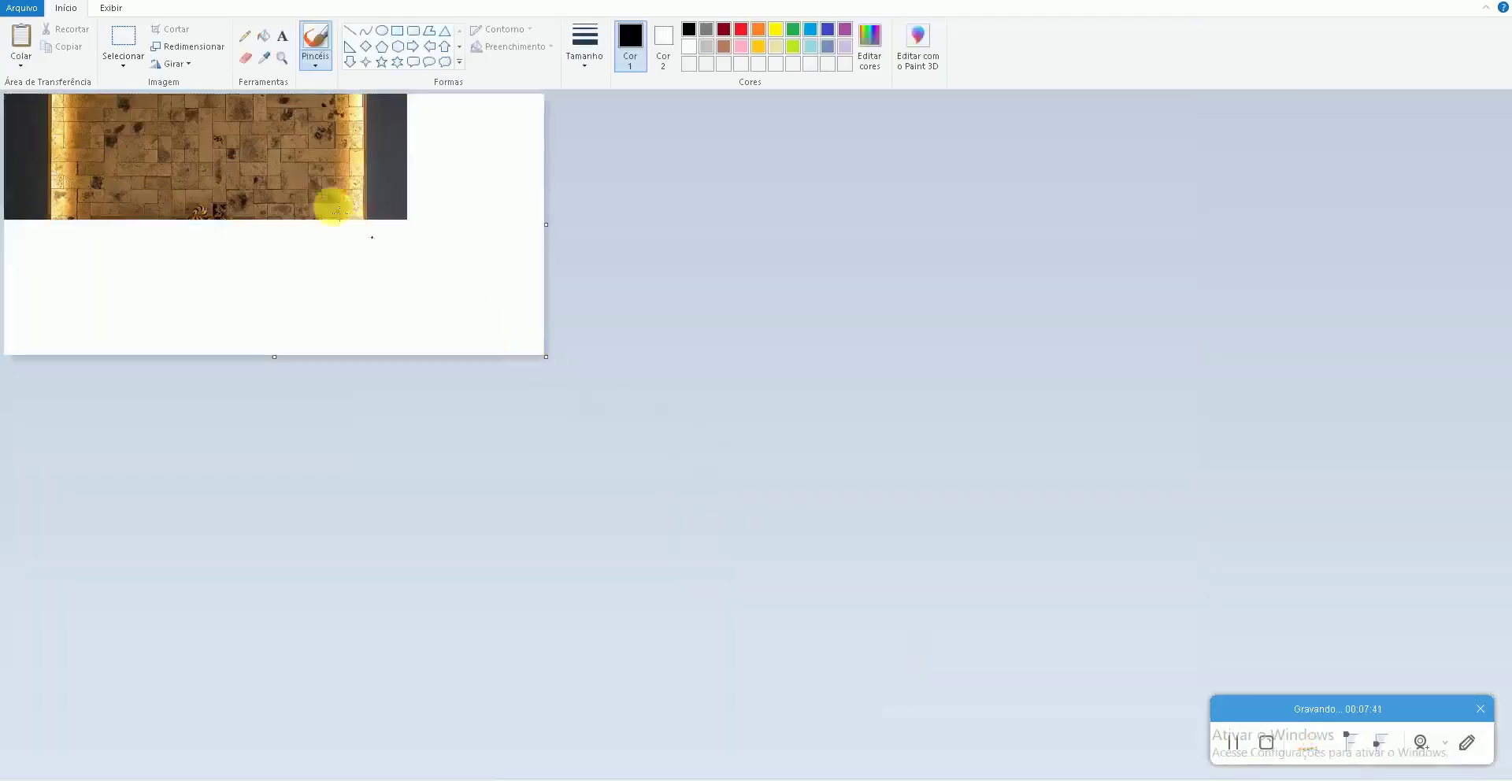
left_click(123, 41)
left_click_drag(103, 107, 212, 175)
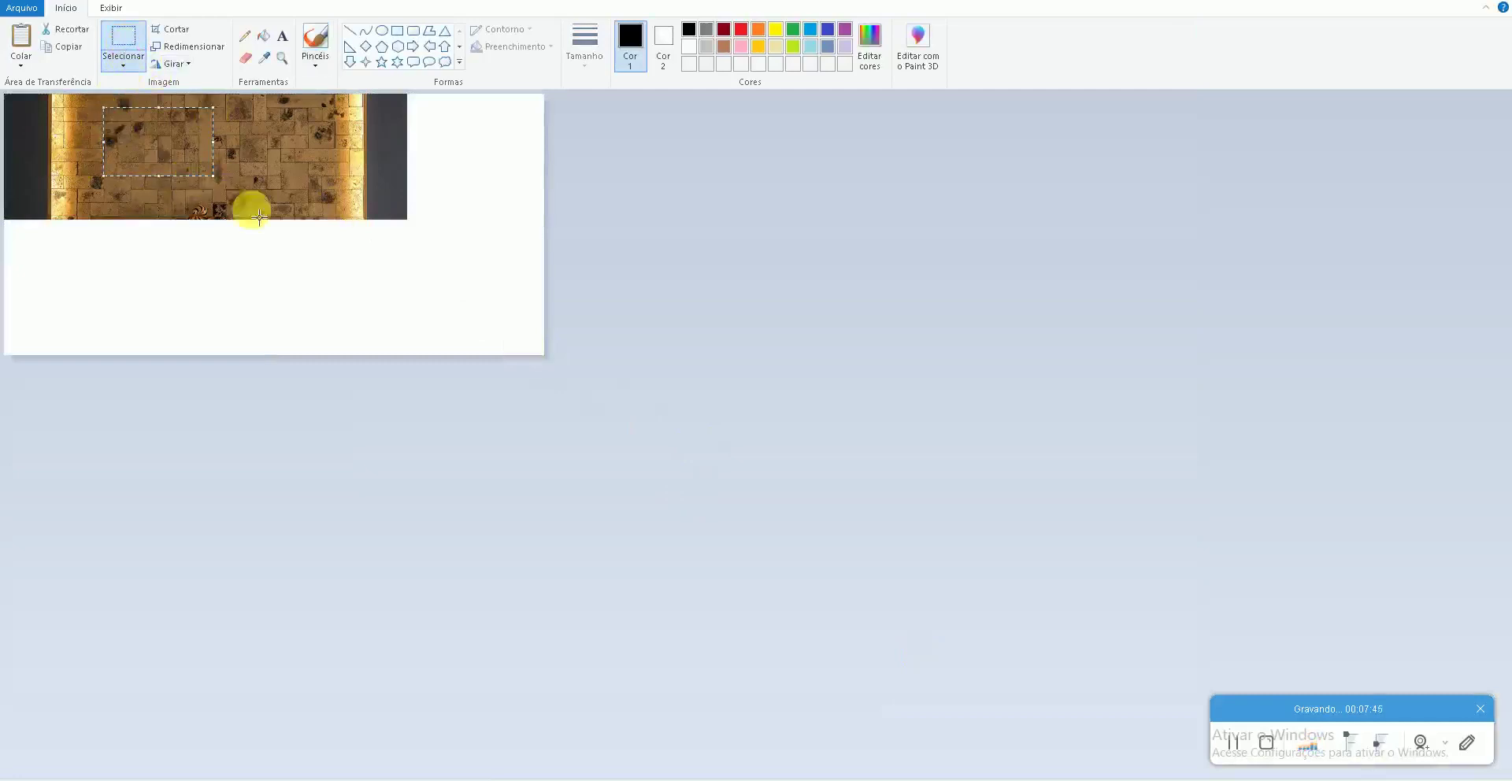
key("ctrl+c")
key("ctrl+v")
left_click_drag(544, 356, 117, 127)
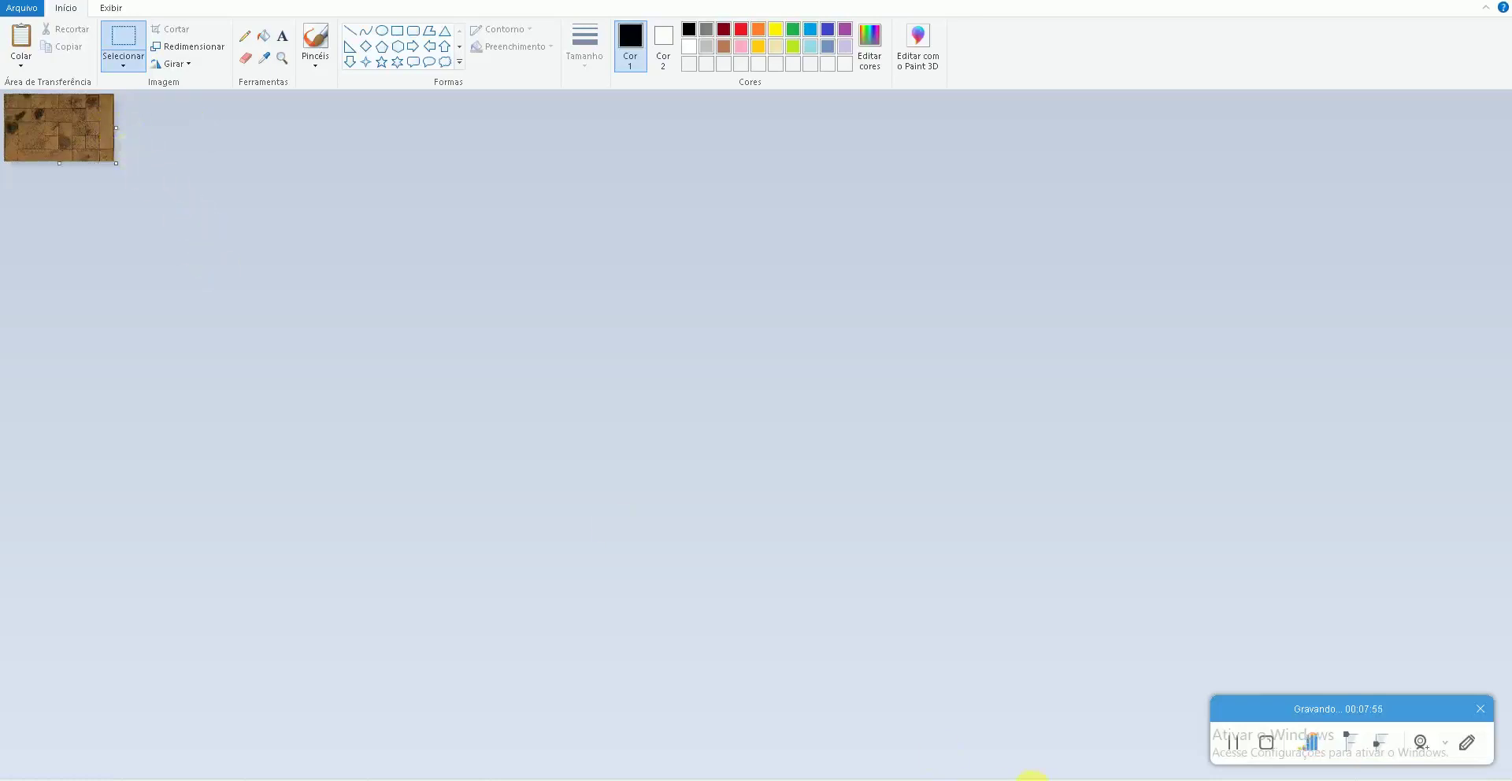
scroll(723, 547, "up", 1, "ctrl")
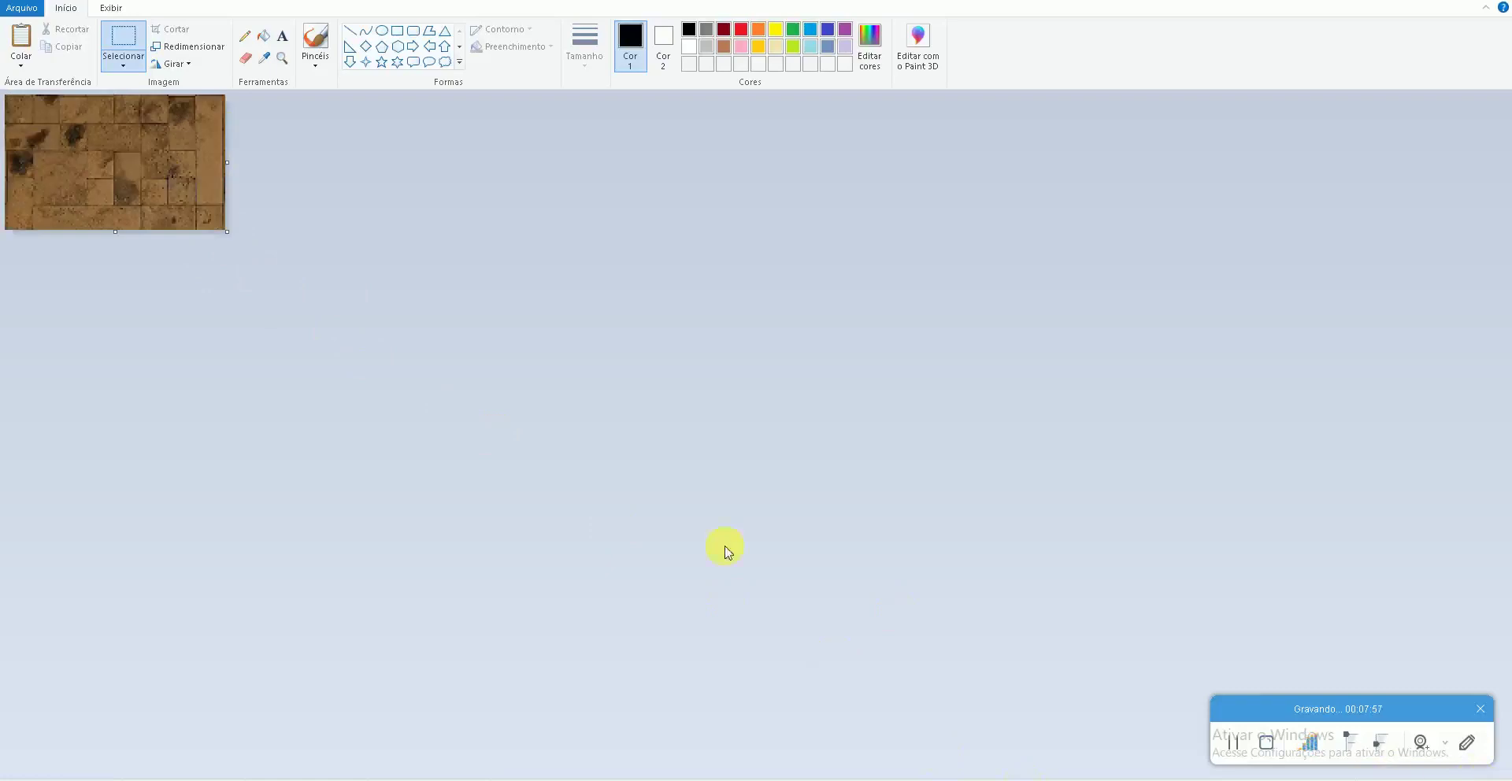
left_click_drag(237, 167, 234, 165)
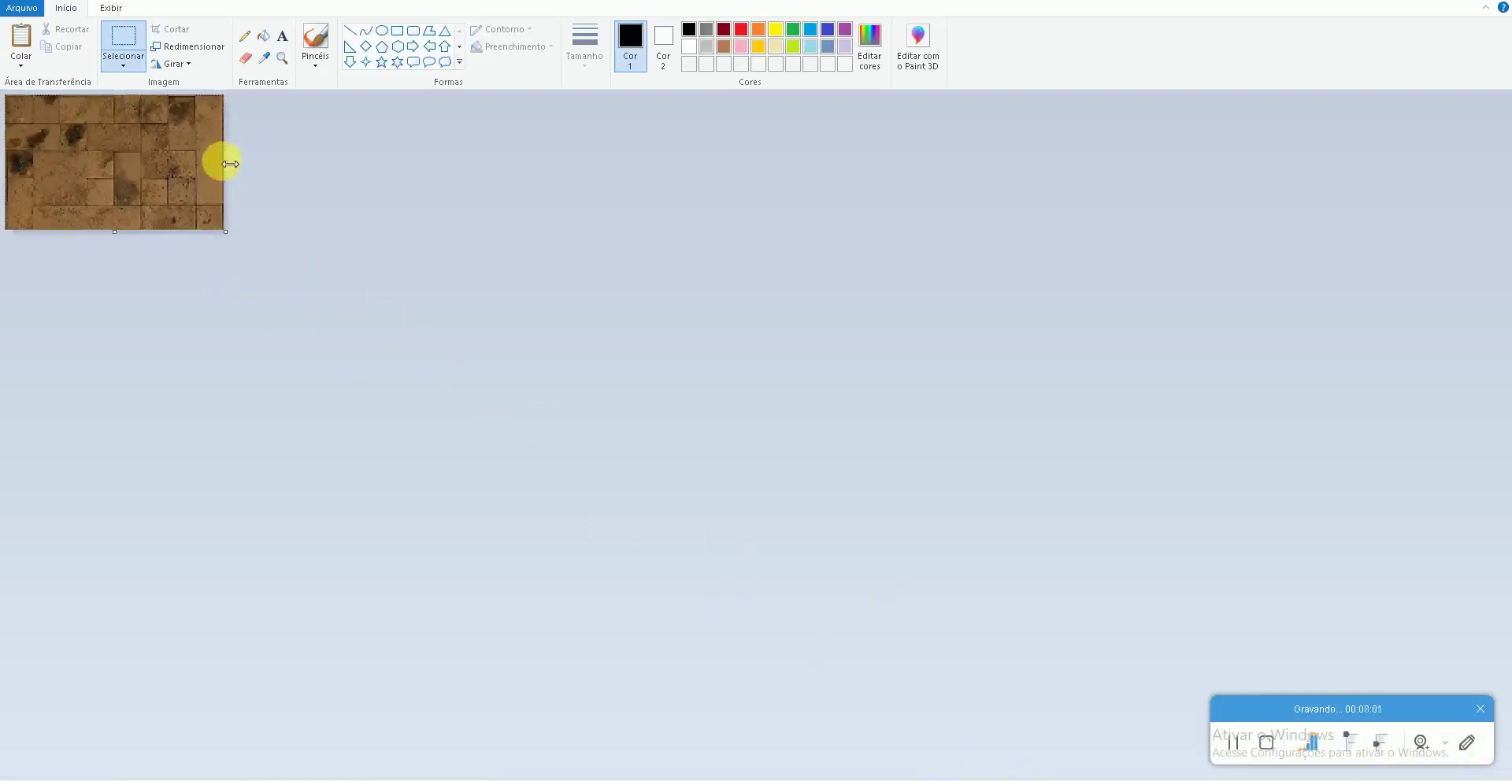
left_click_drag(230, 165, 229, 166)
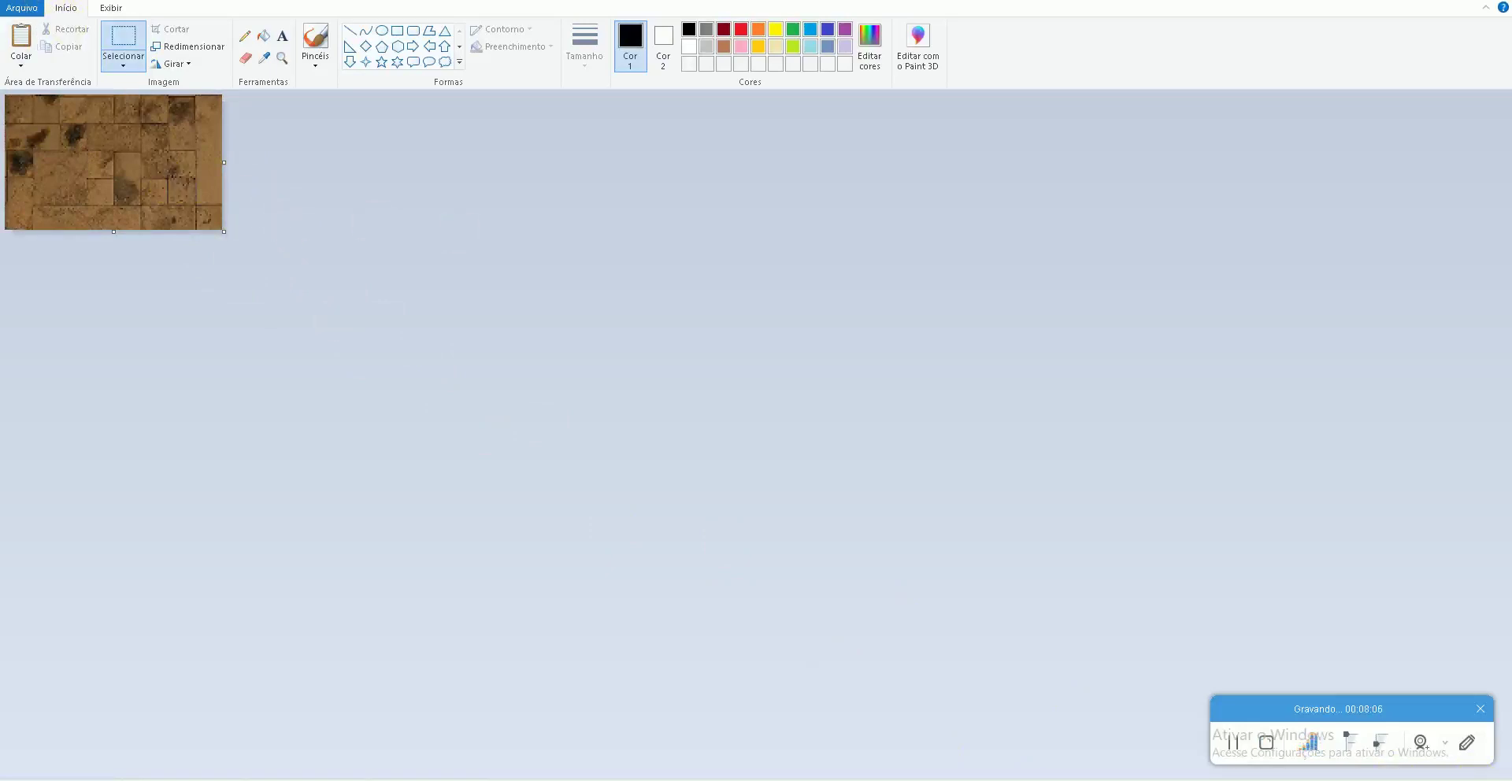
key("alt+Tab")
Step: Load the cropped unnamed (1).jpg as both the Genérico image and the Relevo map
left_click(465, 304)
key("Escape")
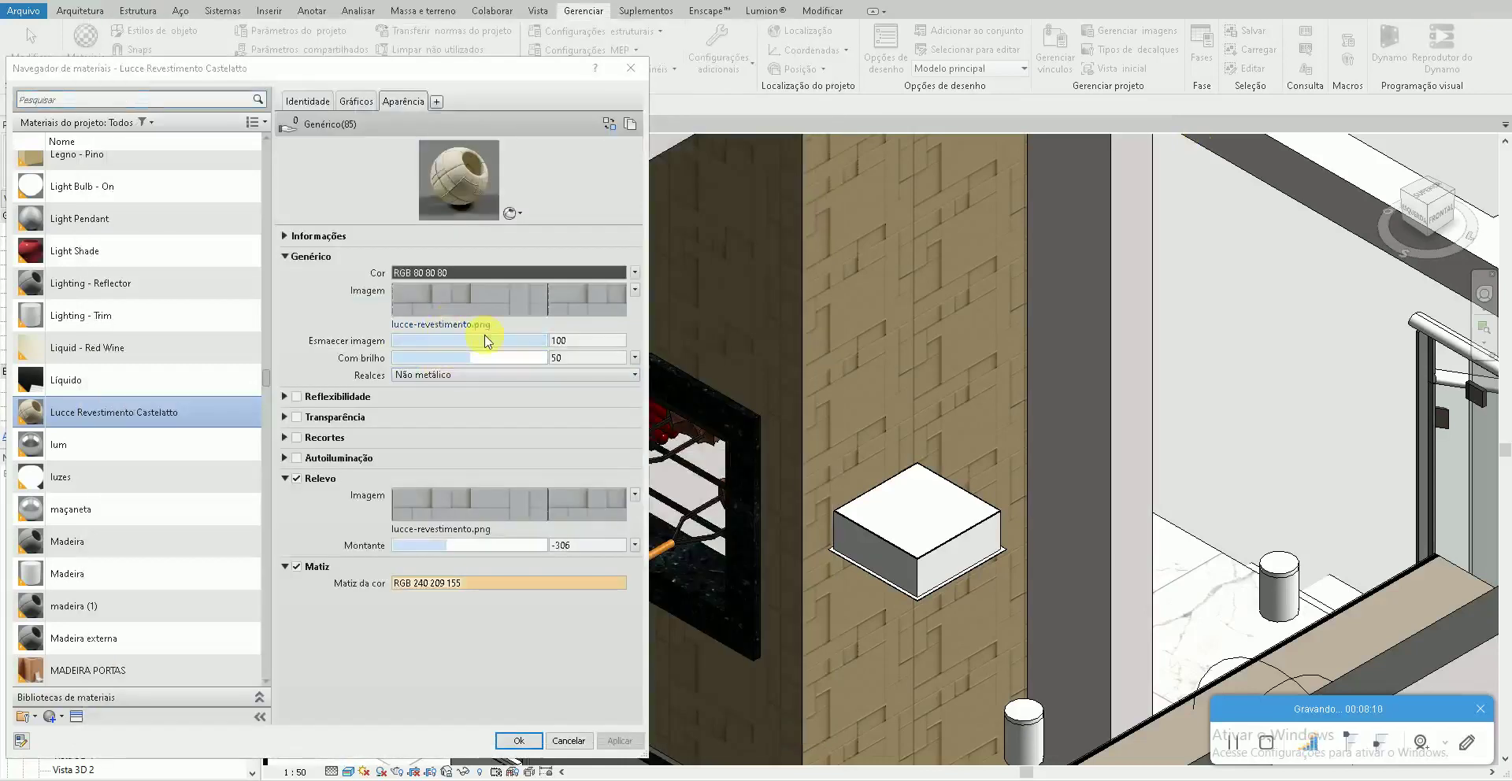
left_click(483, 331)
double_click(320, 478)
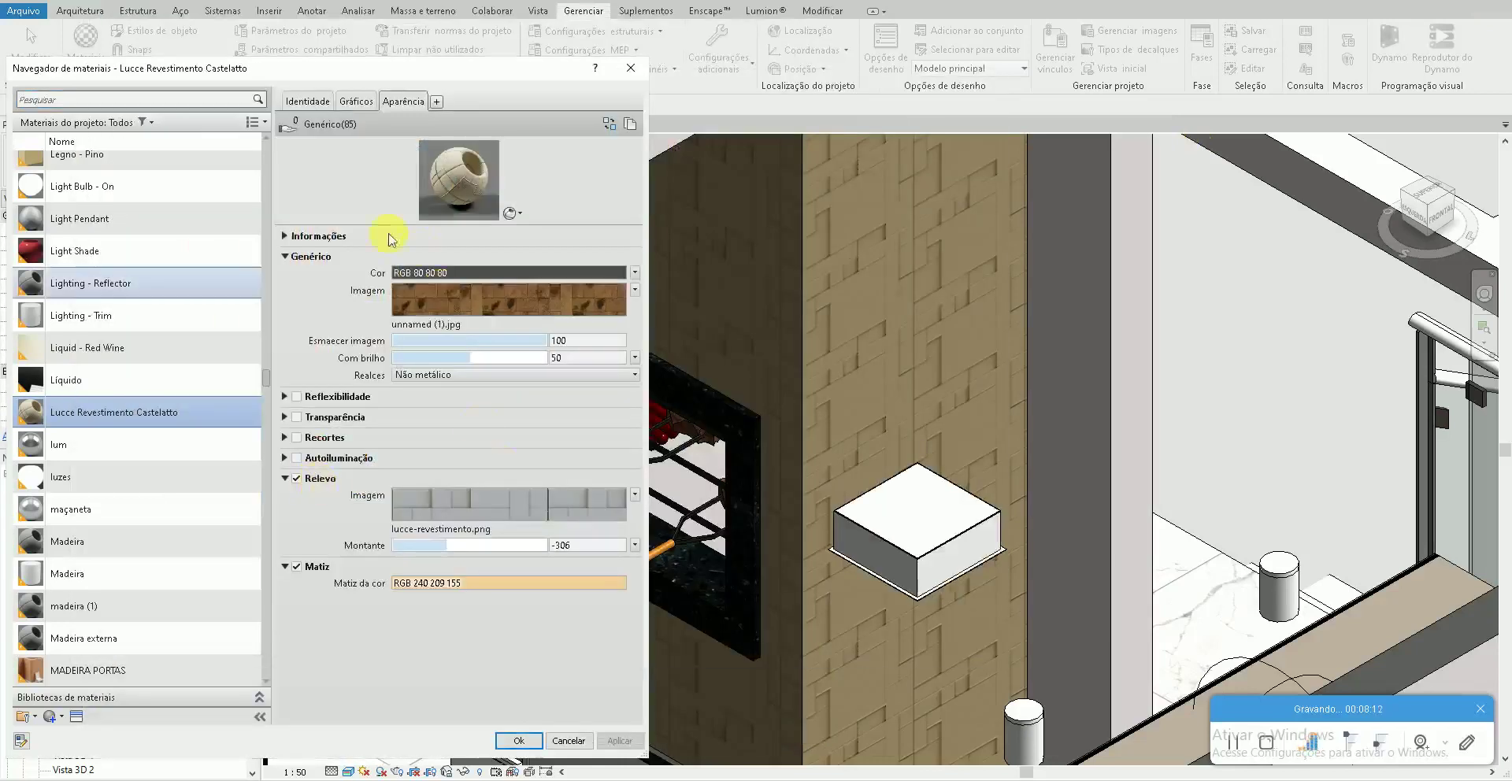
left_click(429, 506)
key("Escape")
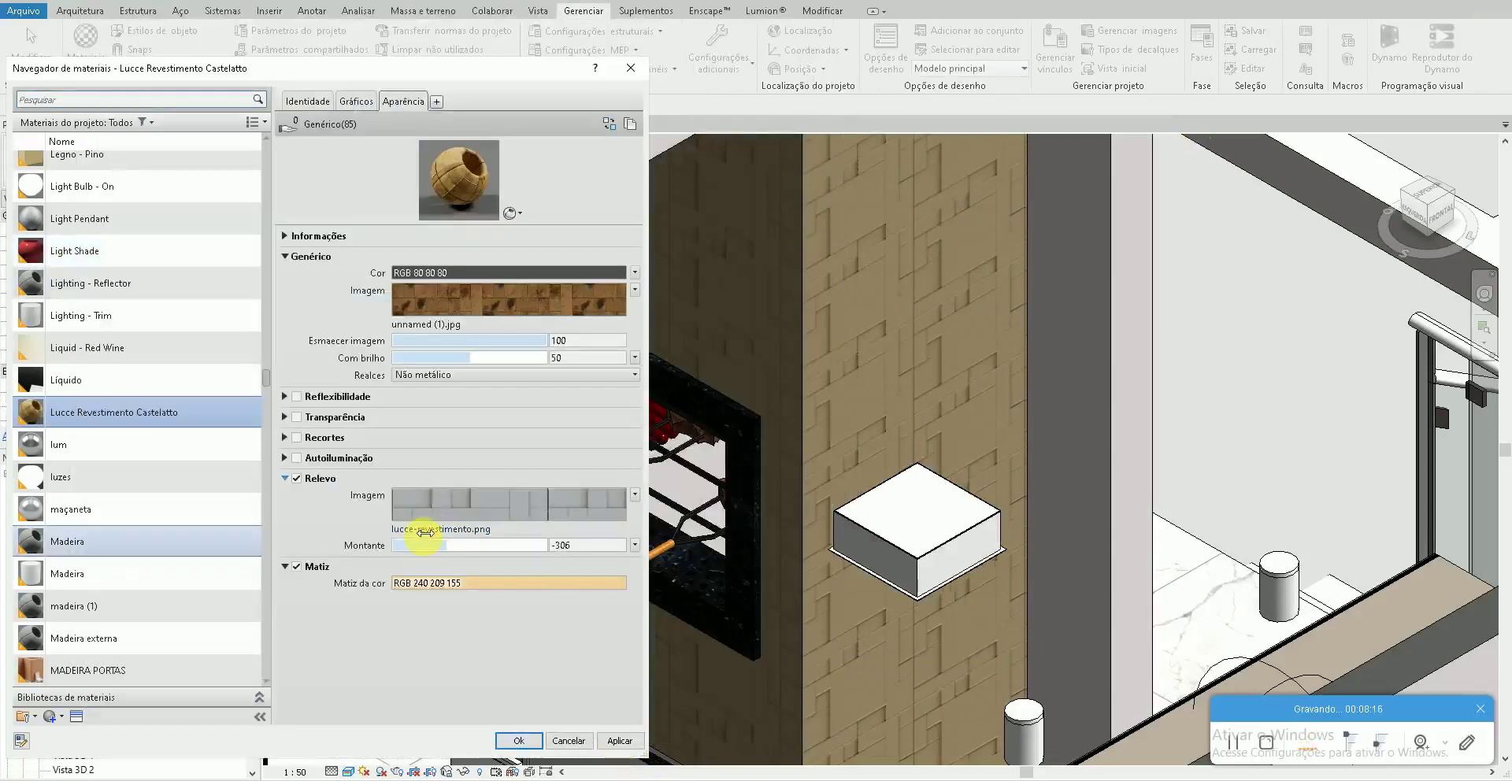
left_click(425, 530)
key("Return")
Step: Turn off Matiz tint and raise the relief amount to 625, applying each change
left_click(296, 566)
left_click(618, 741)
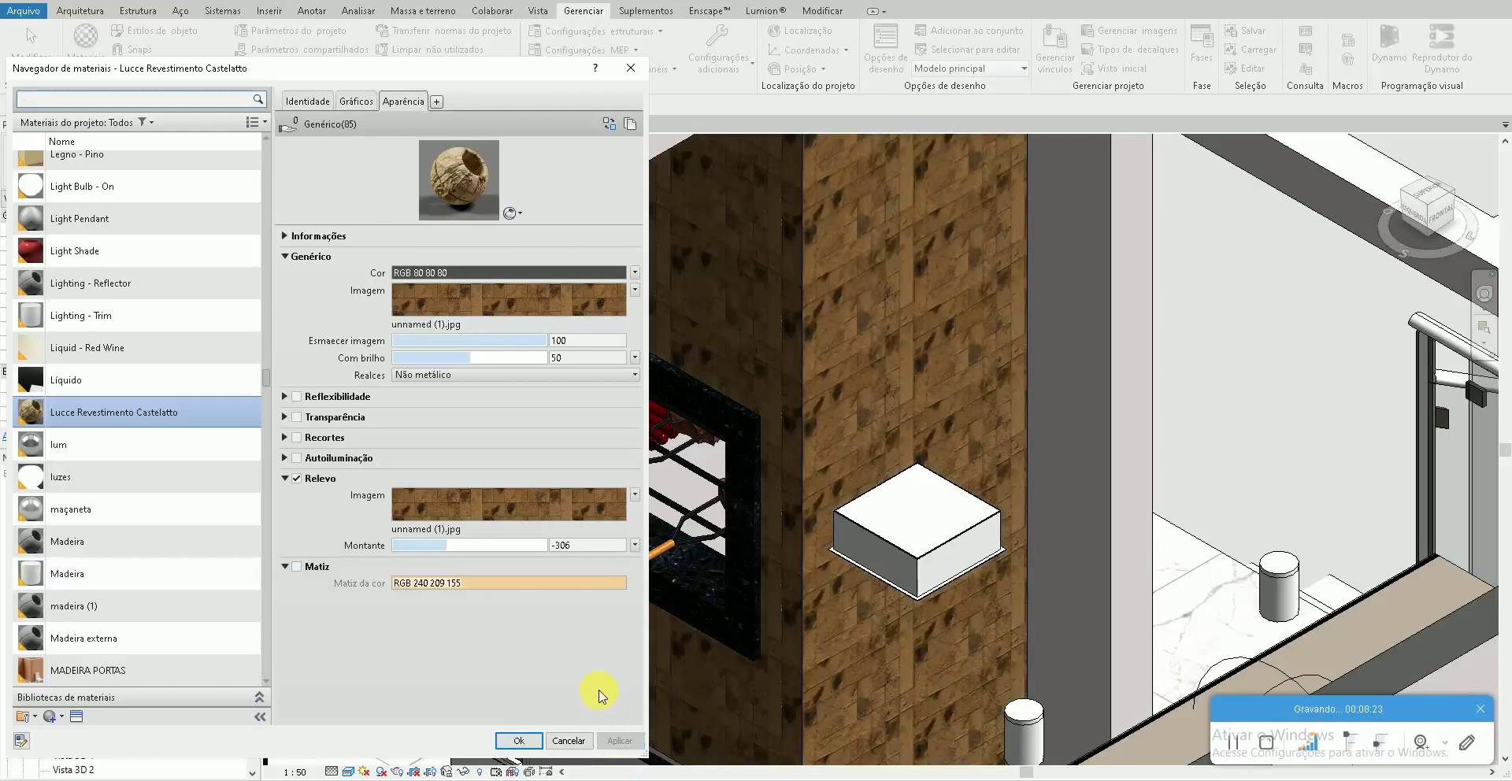
left_click_drag(446, 545, 510, 545)
left_click(620, 742)
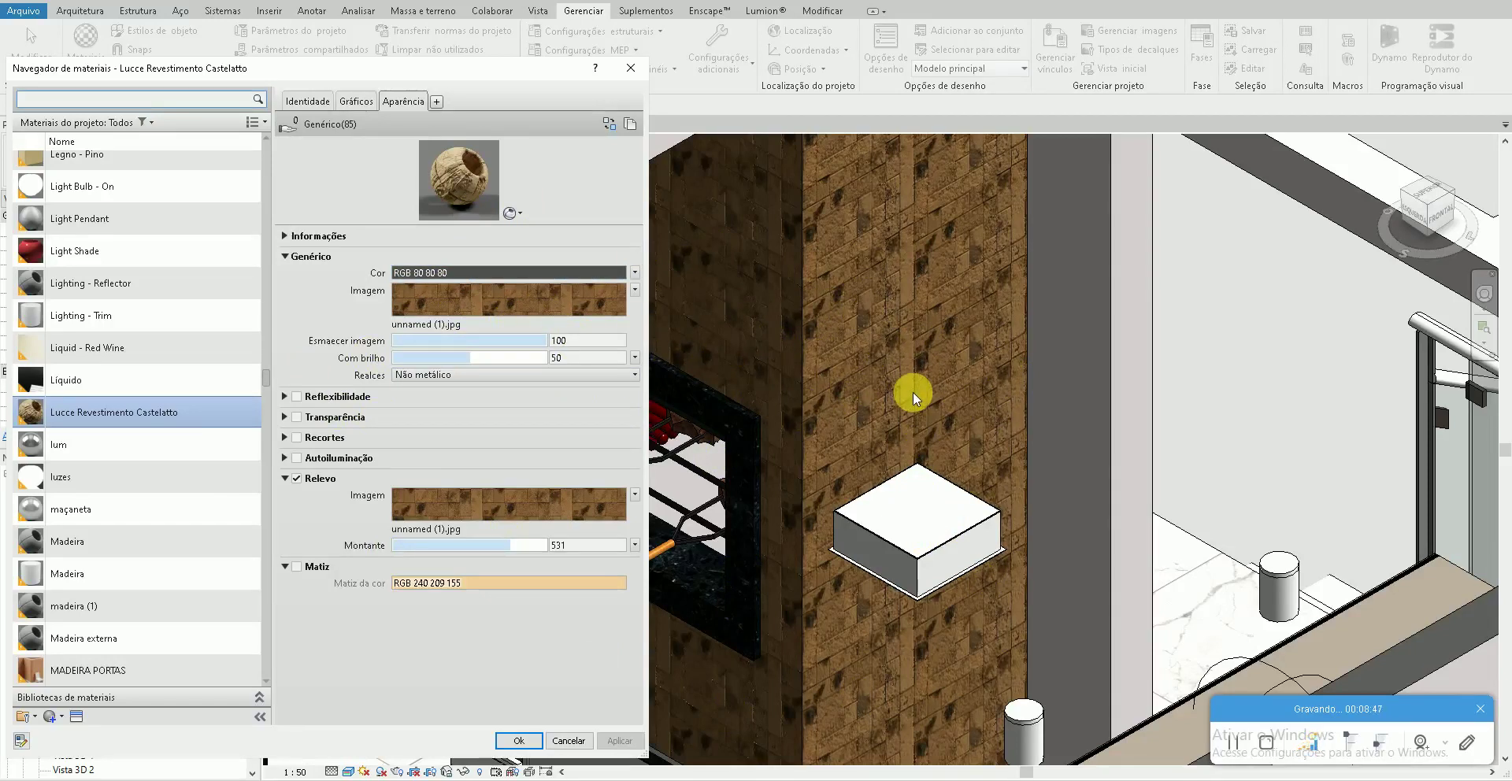
left_click(520, 545)
left_click(619, 741)
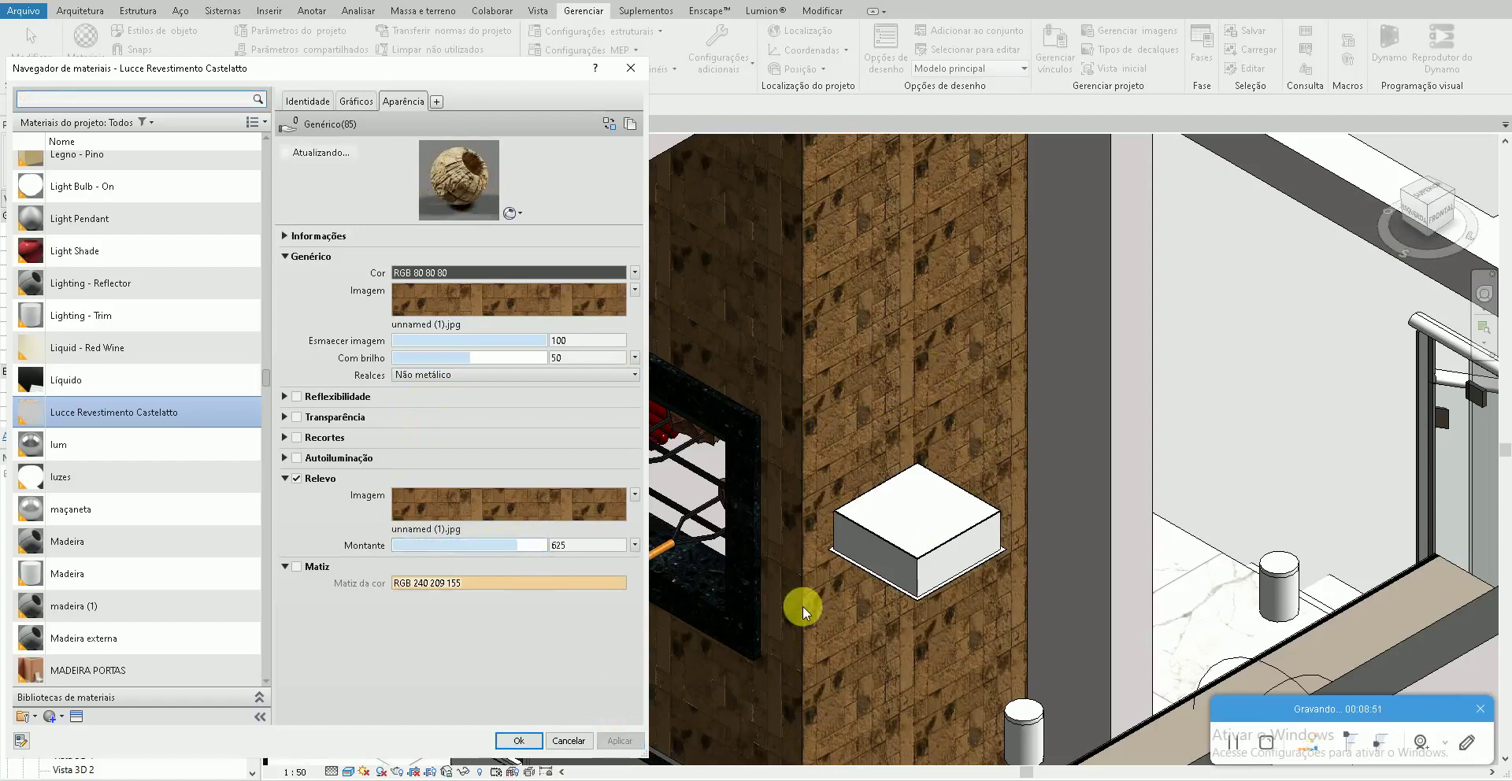
left_click(1235, 743)
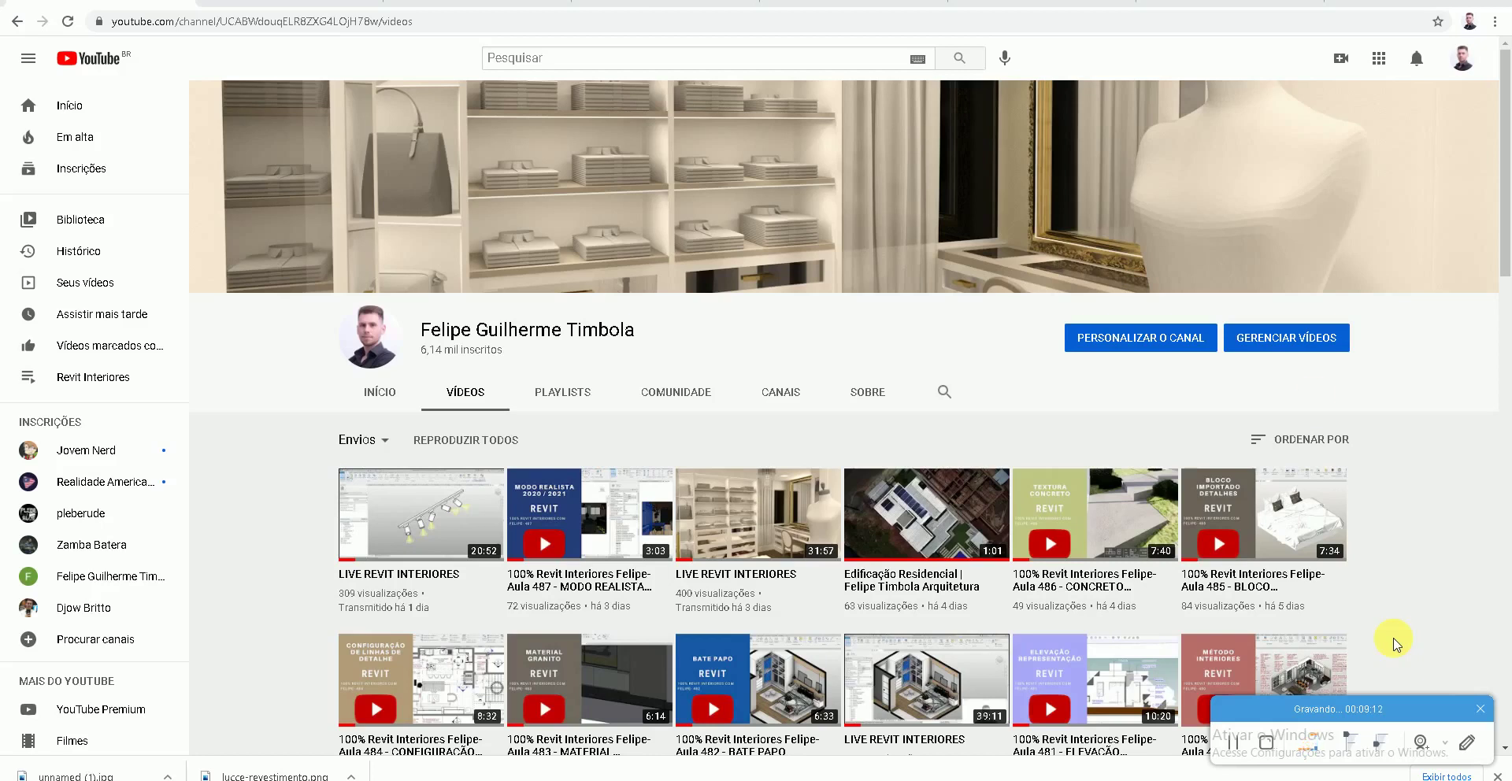
Step: Step through the Instagram, Facebook, Revit Interiores Brasil, LinkedIn and Twitter tabs
key("ctrl+Tab")
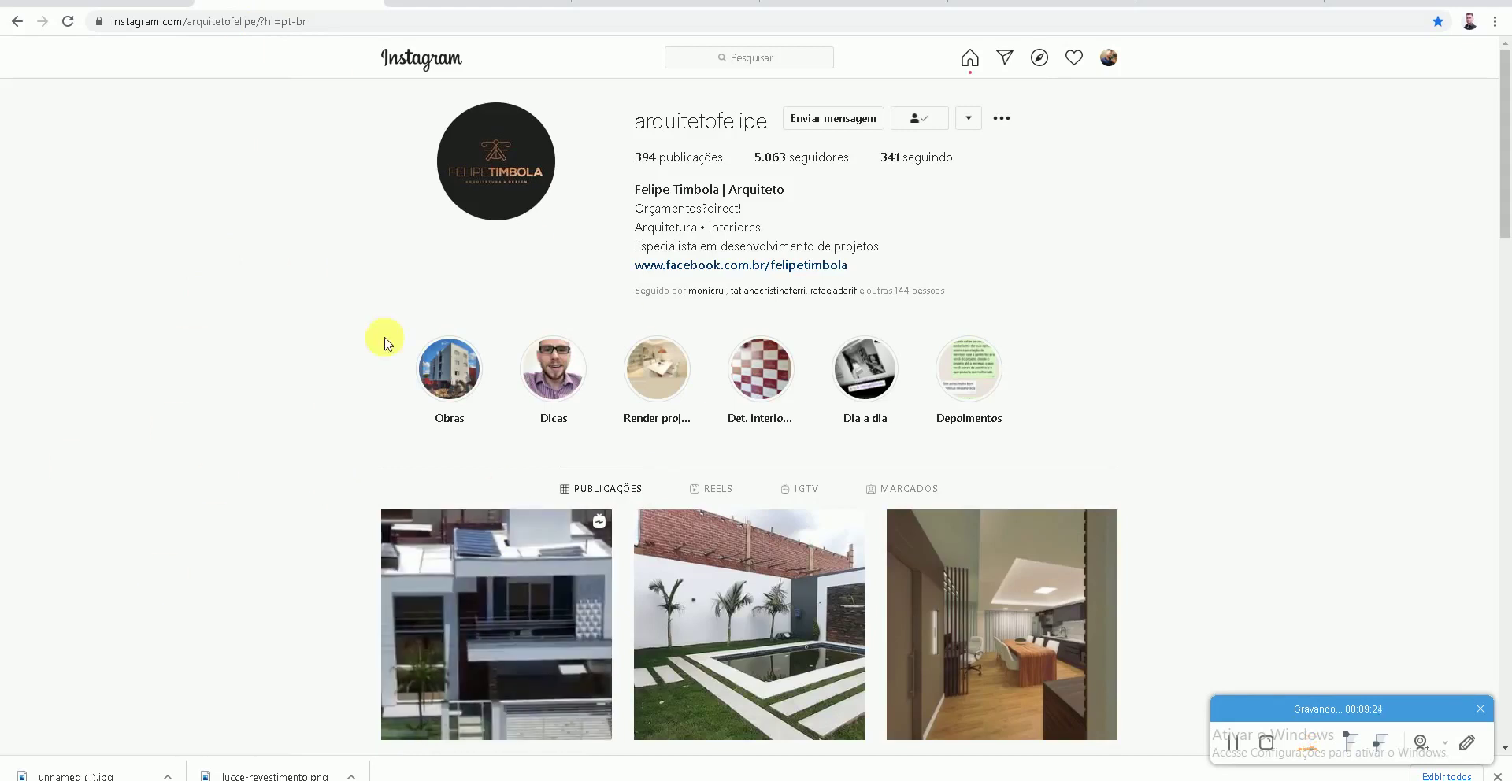
left_click(477, 3)
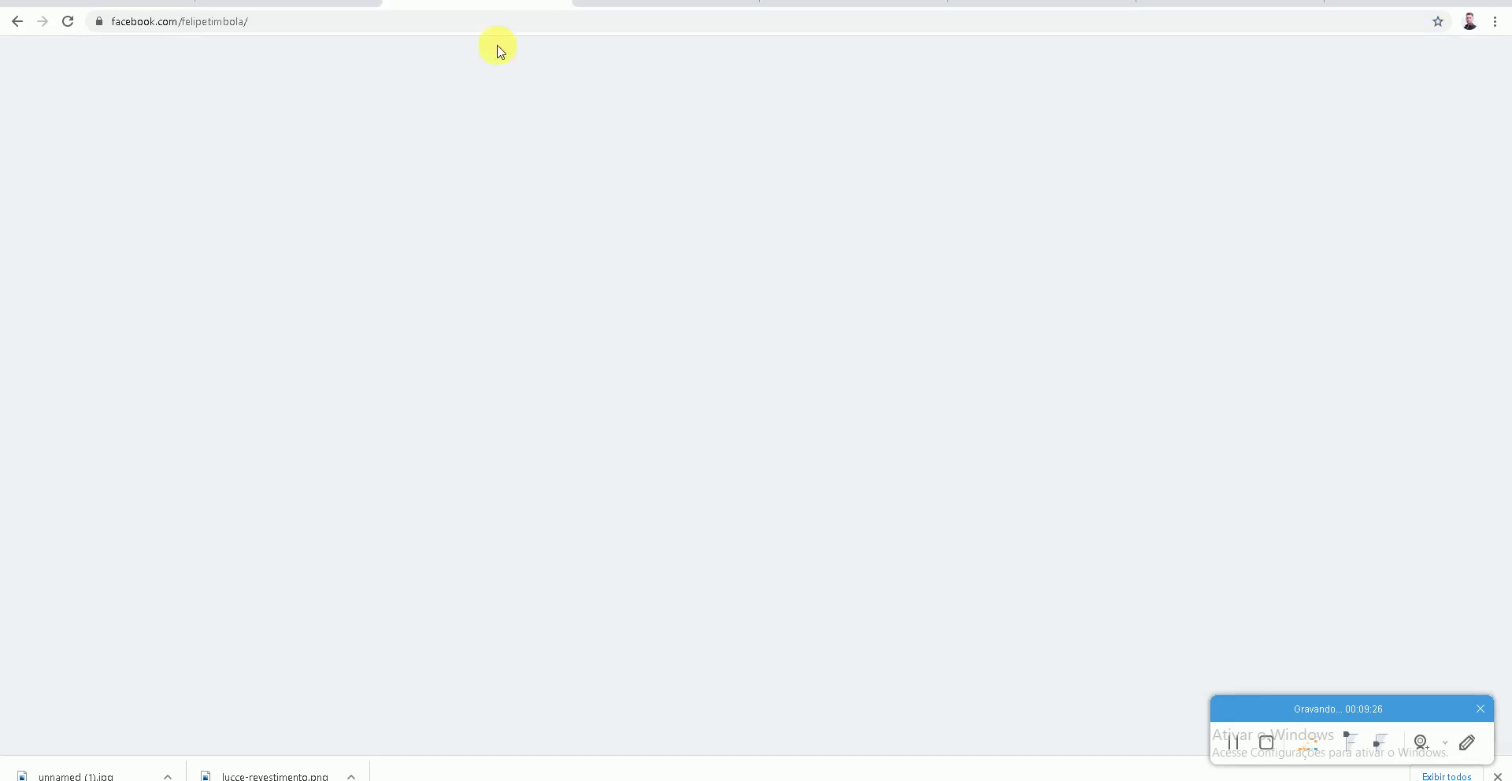
scroll(1056, 470, "down", 2)
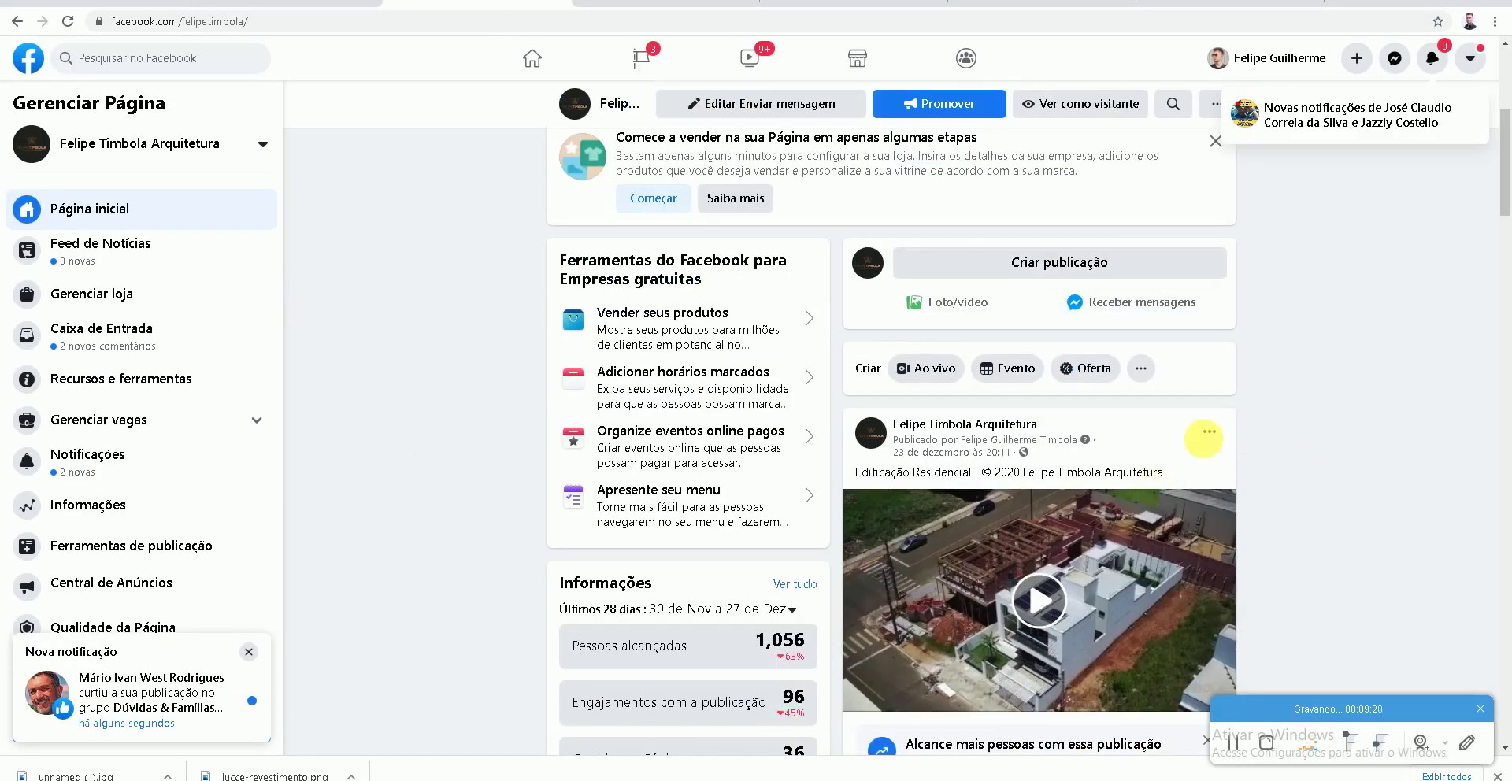
scroll(354, 354, "up", 3)
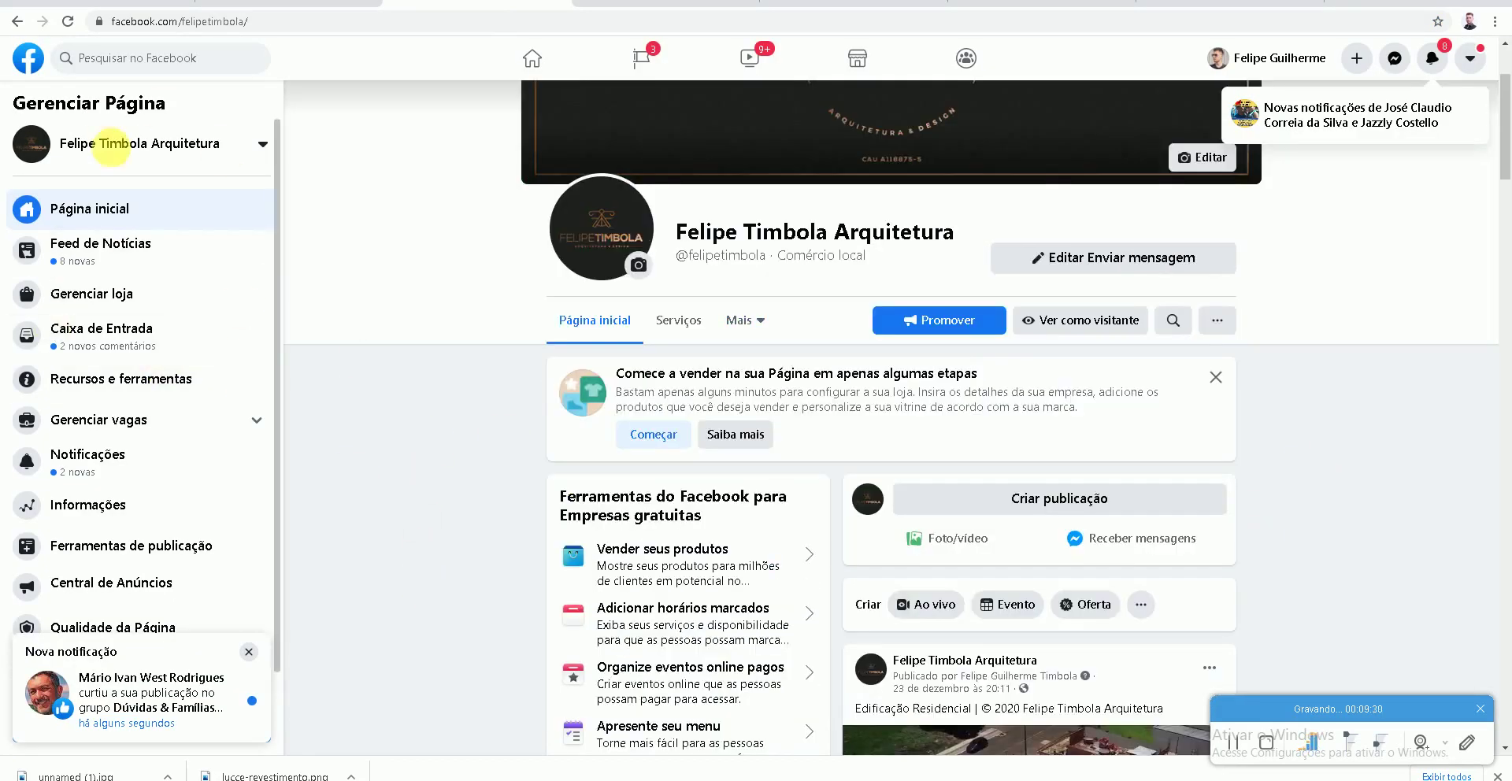
left_click(666, 4)
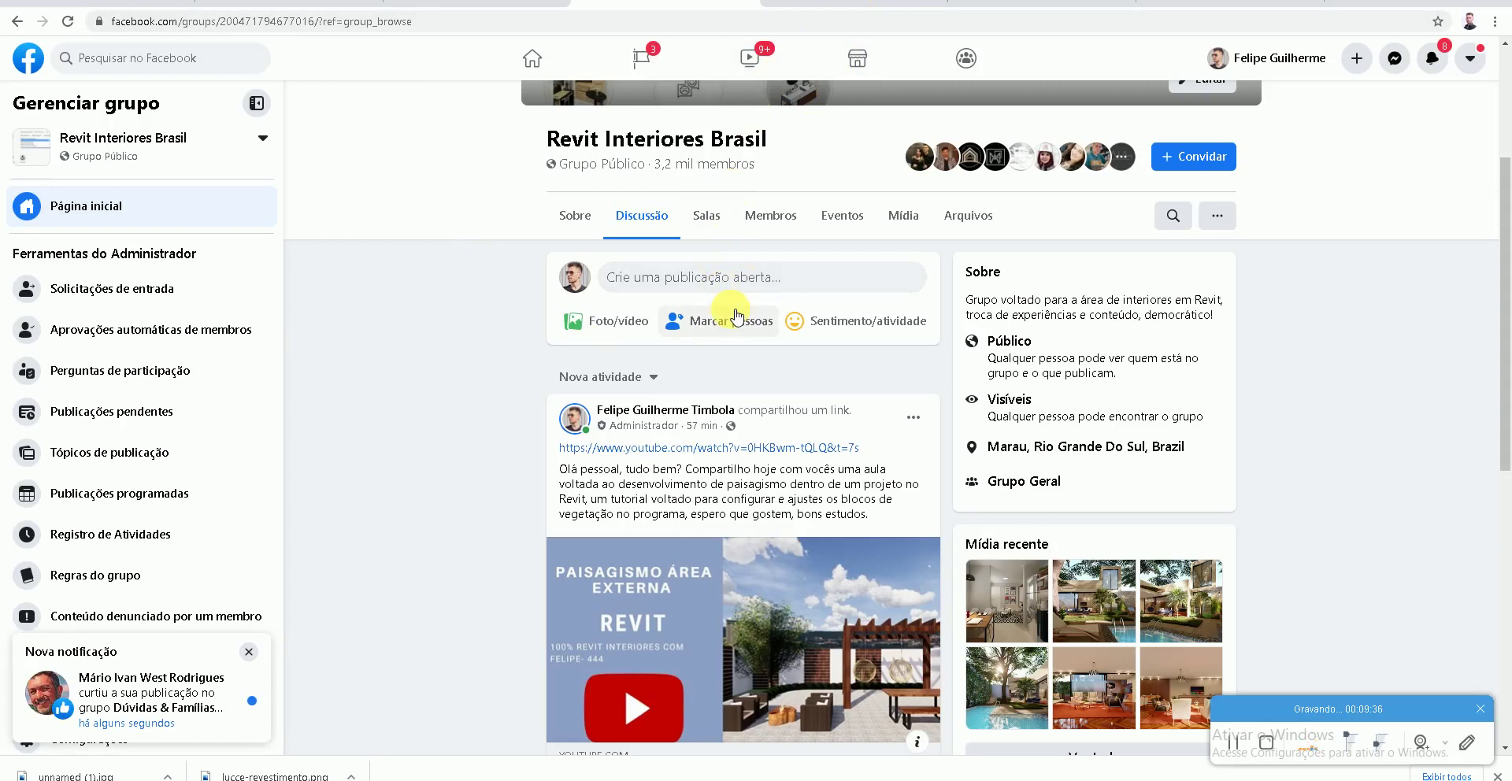
scroll(559, 346, "up", 2)
key("ctrl+Tab")
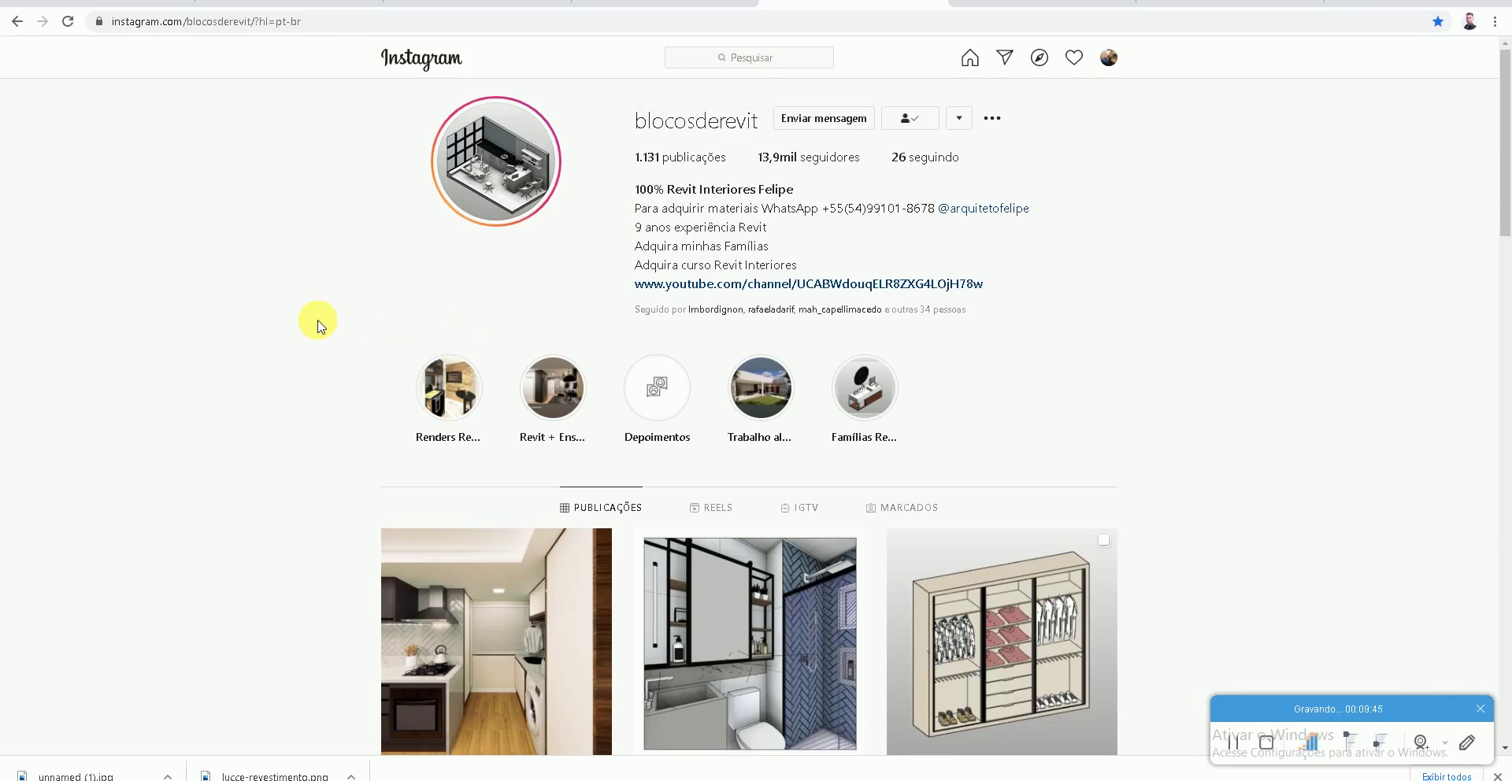
key("ctrl+Tab")
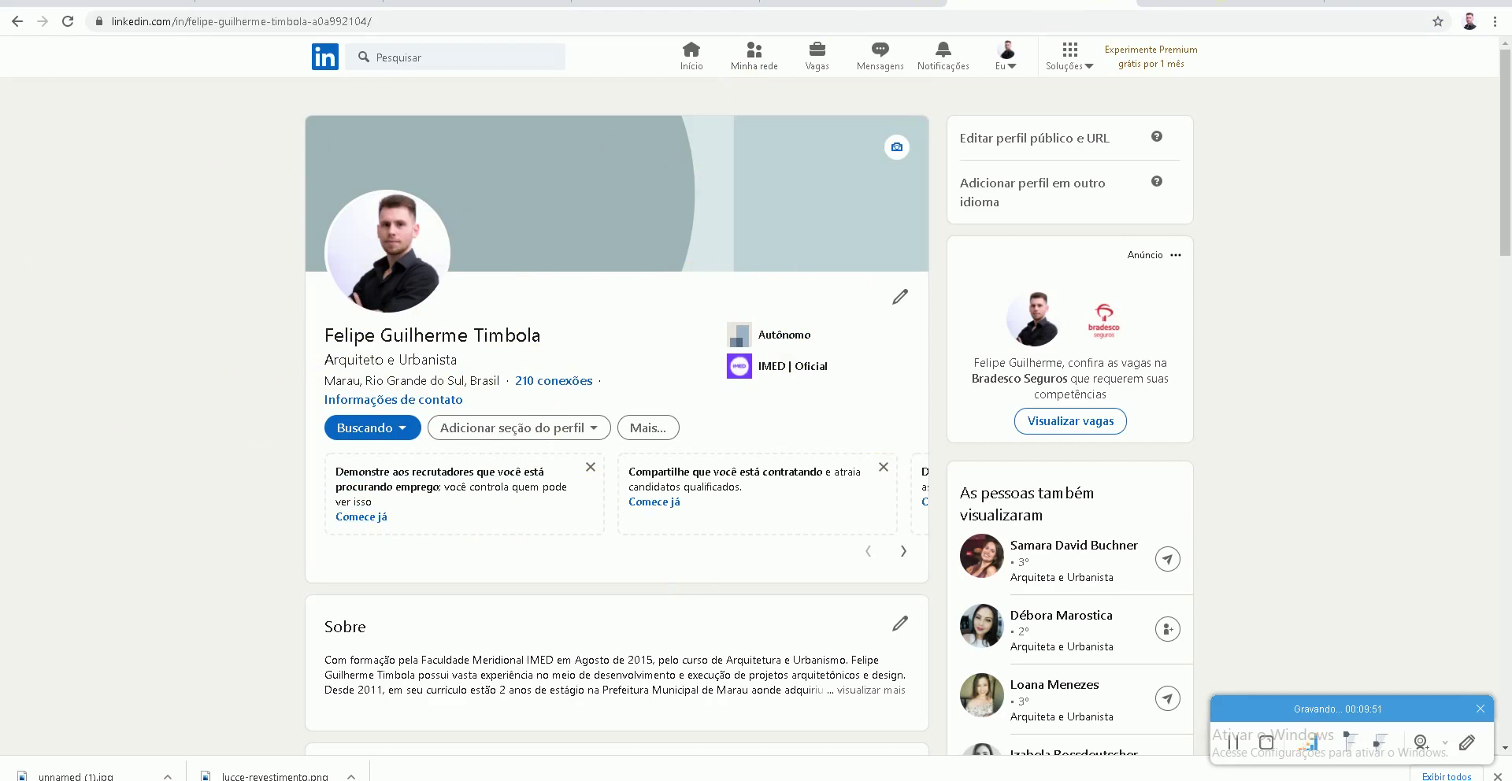
key("ctrl+Tab")
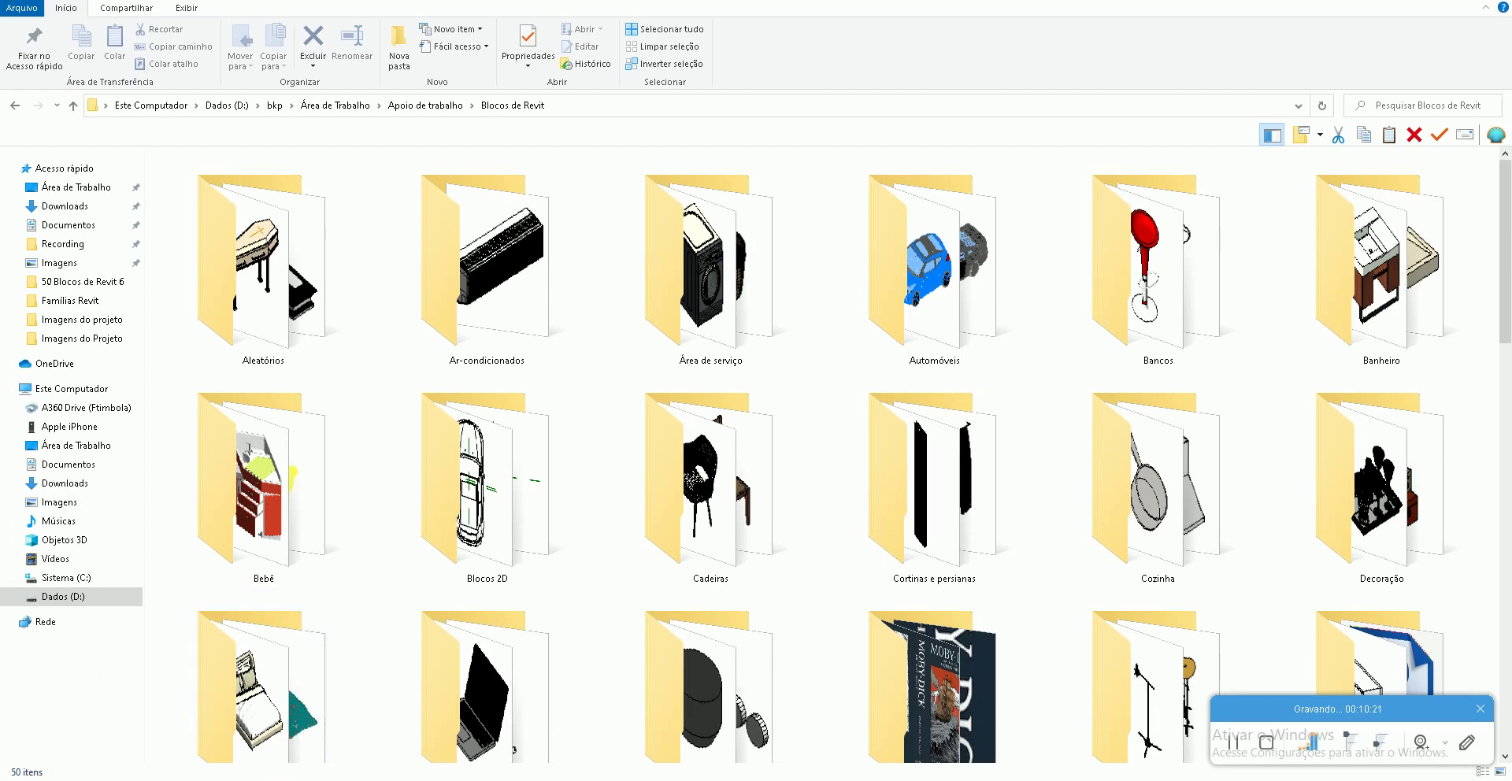
Step: Look through the Famílias Revit and 50 Blocos de Revit 1–6 Explorer windows
left_click(102, 755)
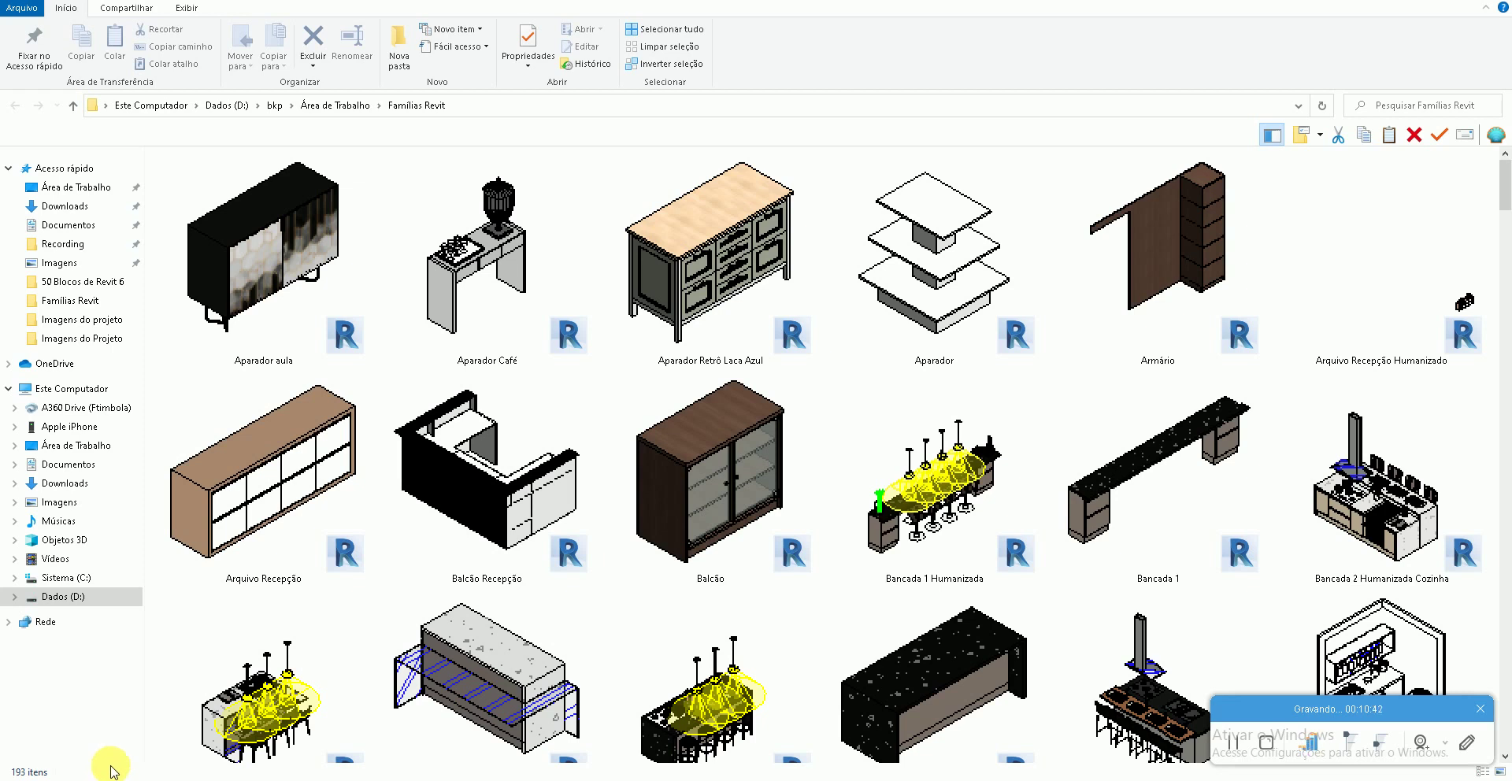
left_click(388, 756)
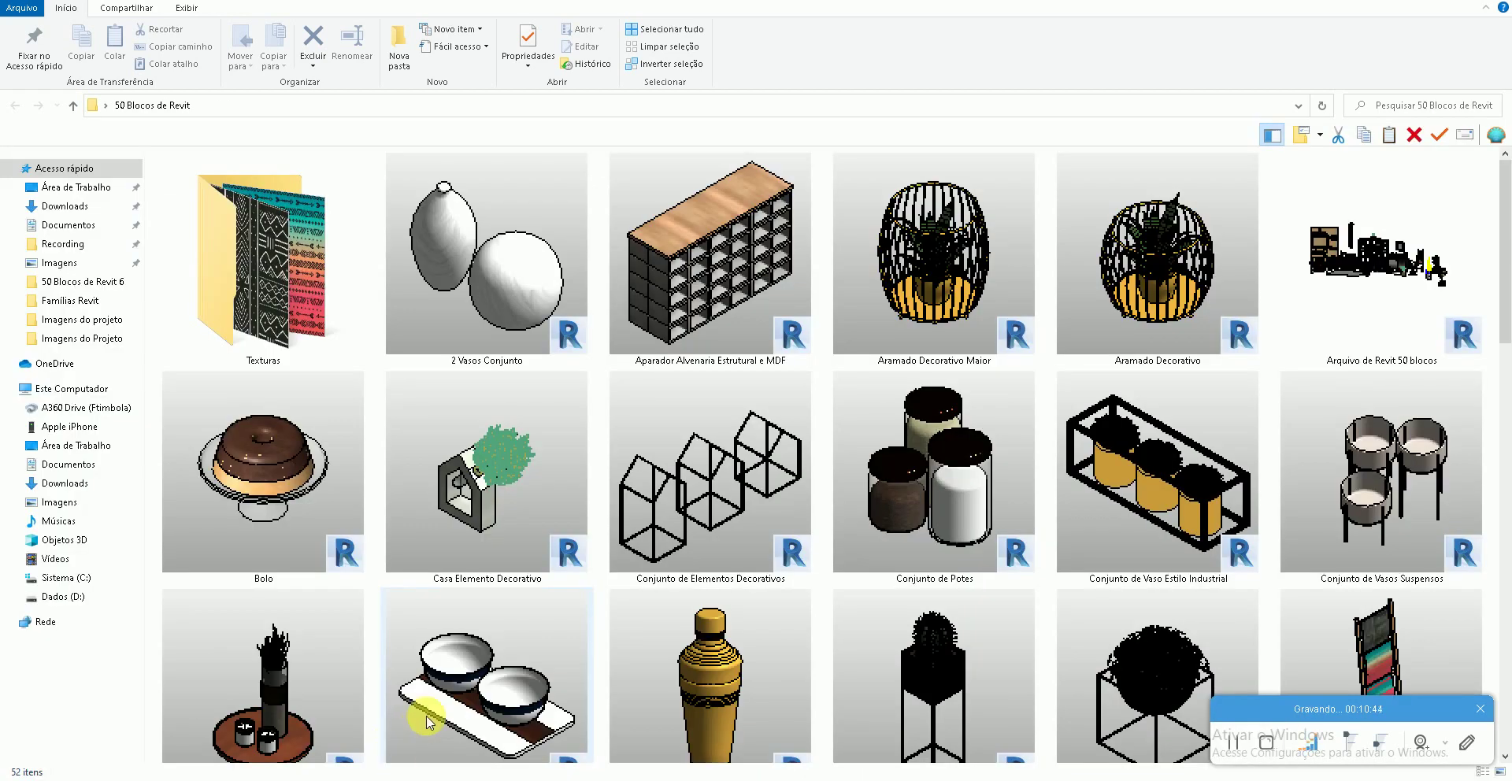
scroll(317, 625, "down", 3)
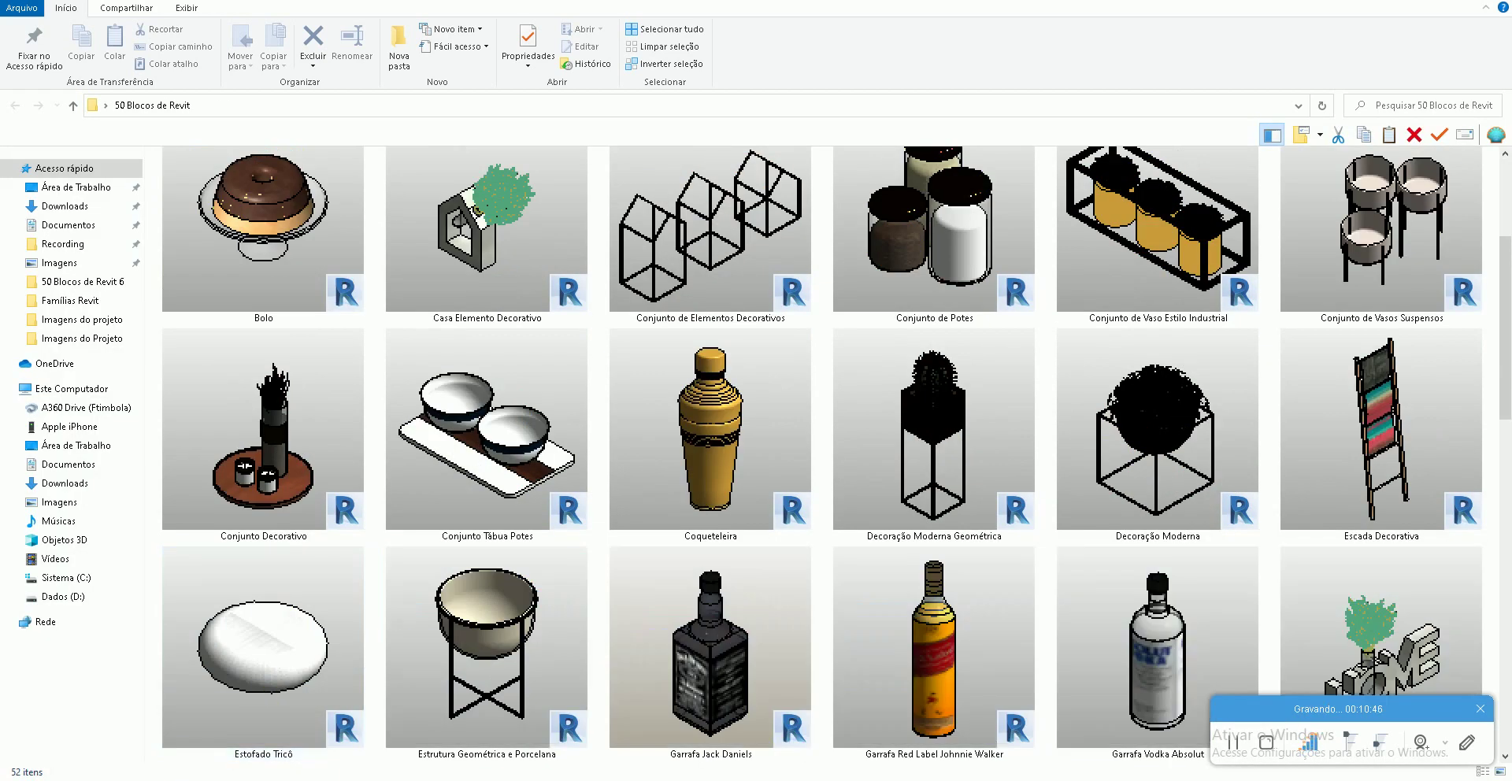
left_click(542, 747)
scroll(503, 654, "down", 3)
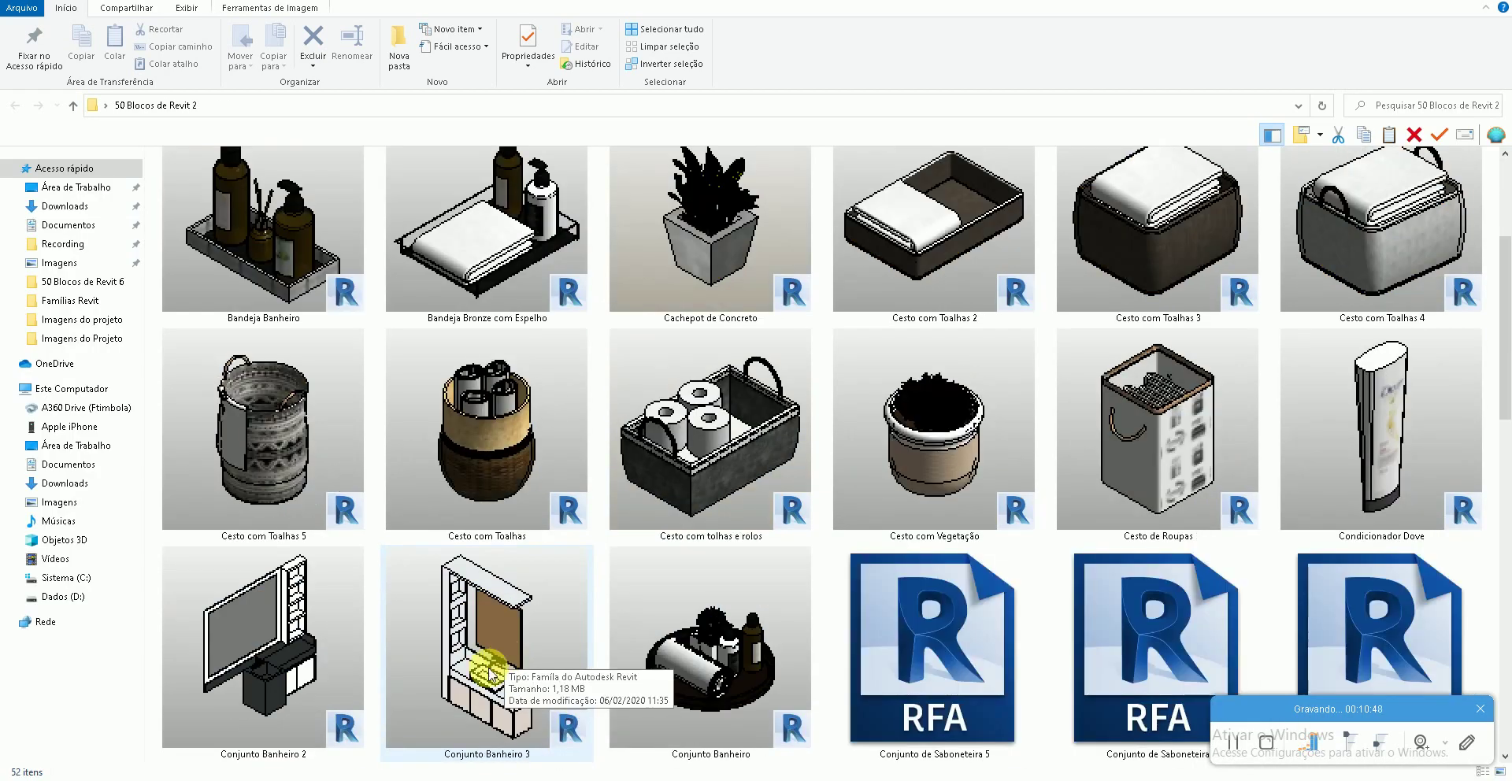
mouse_move(398, 758)
left_click(725, 749)
scroll(625, 622, "down", 3)
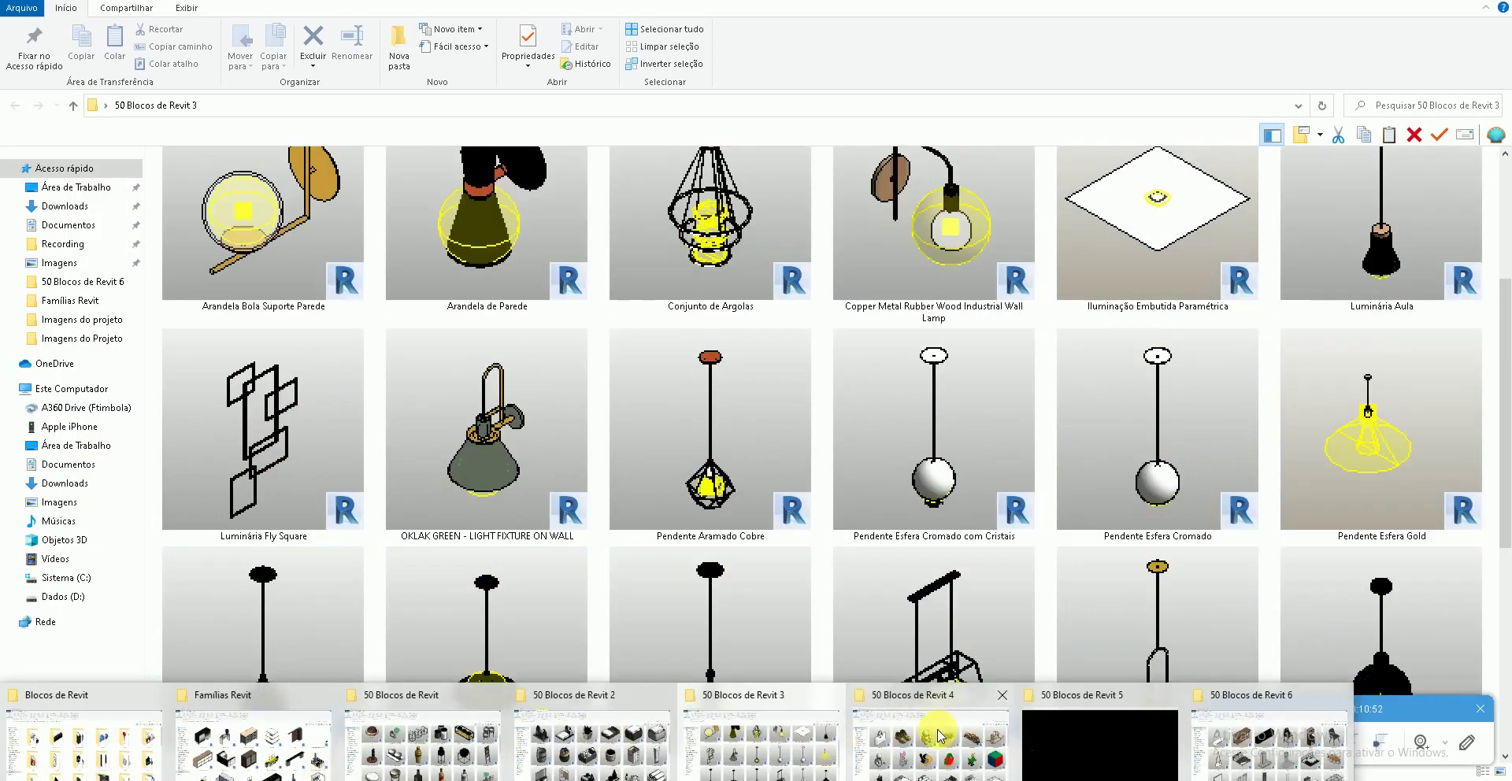
left_click(618, 747)
mouse_move(236, 759)
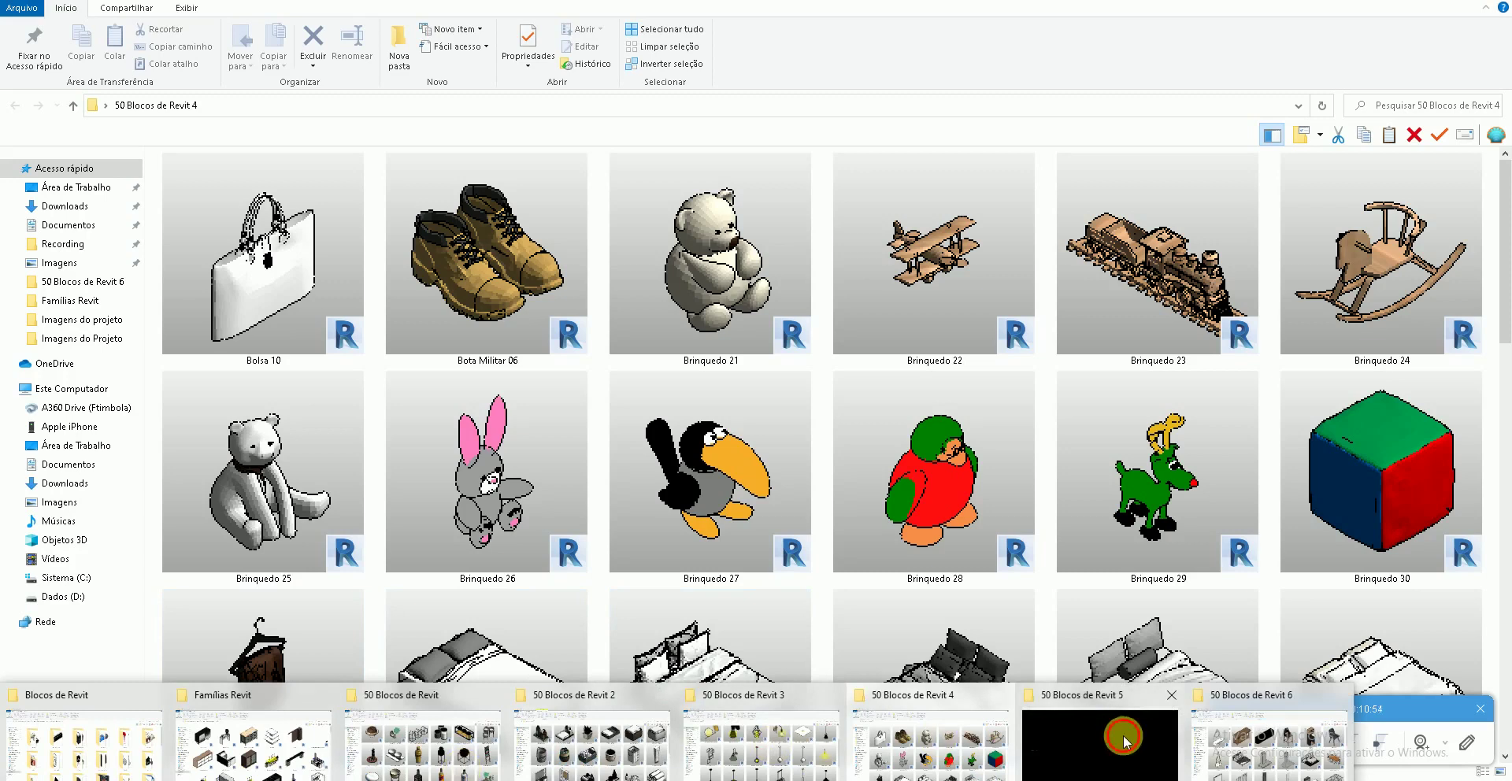
left_click(679, 736)
scroll(679, 676, "down", 1)
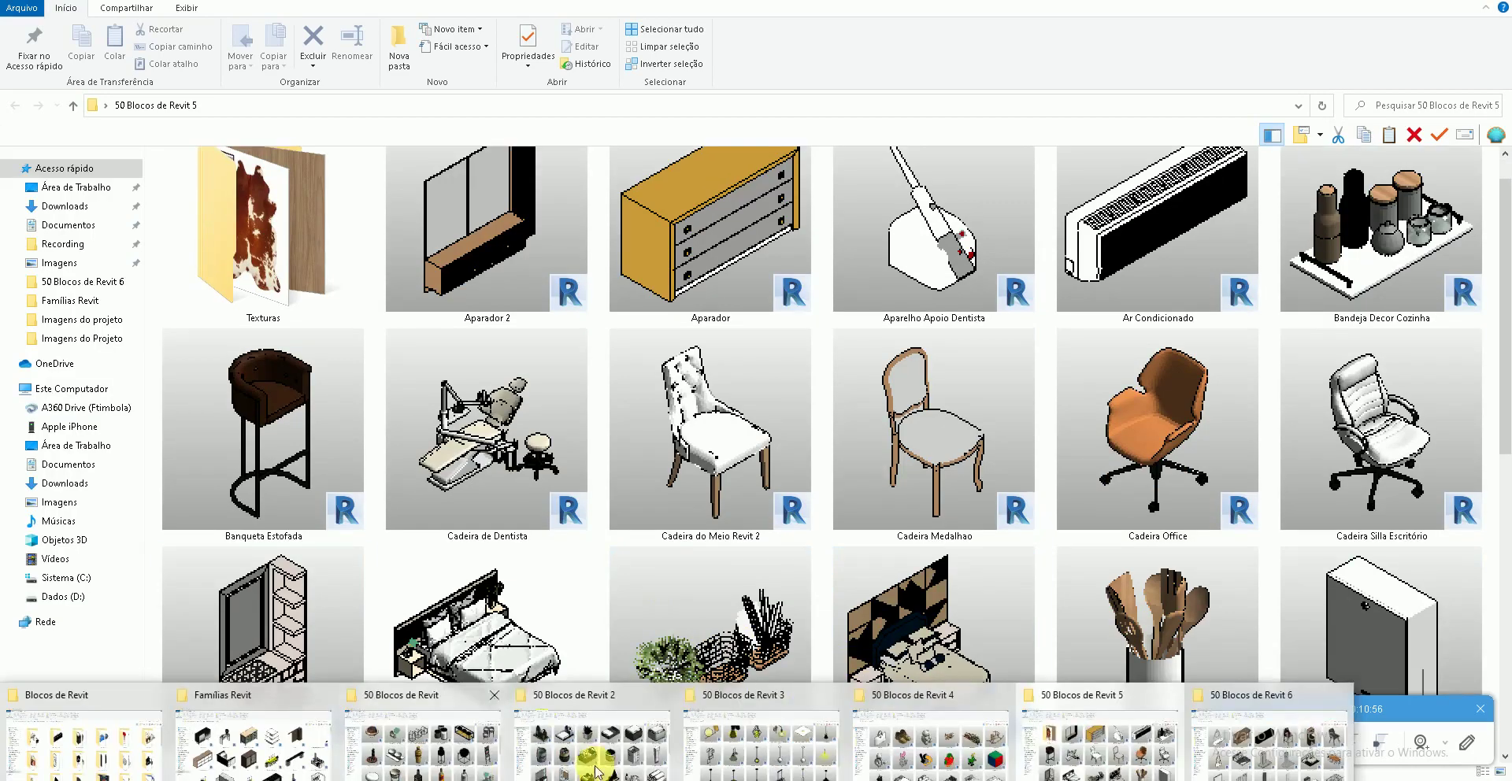
left_click(1219, 752)
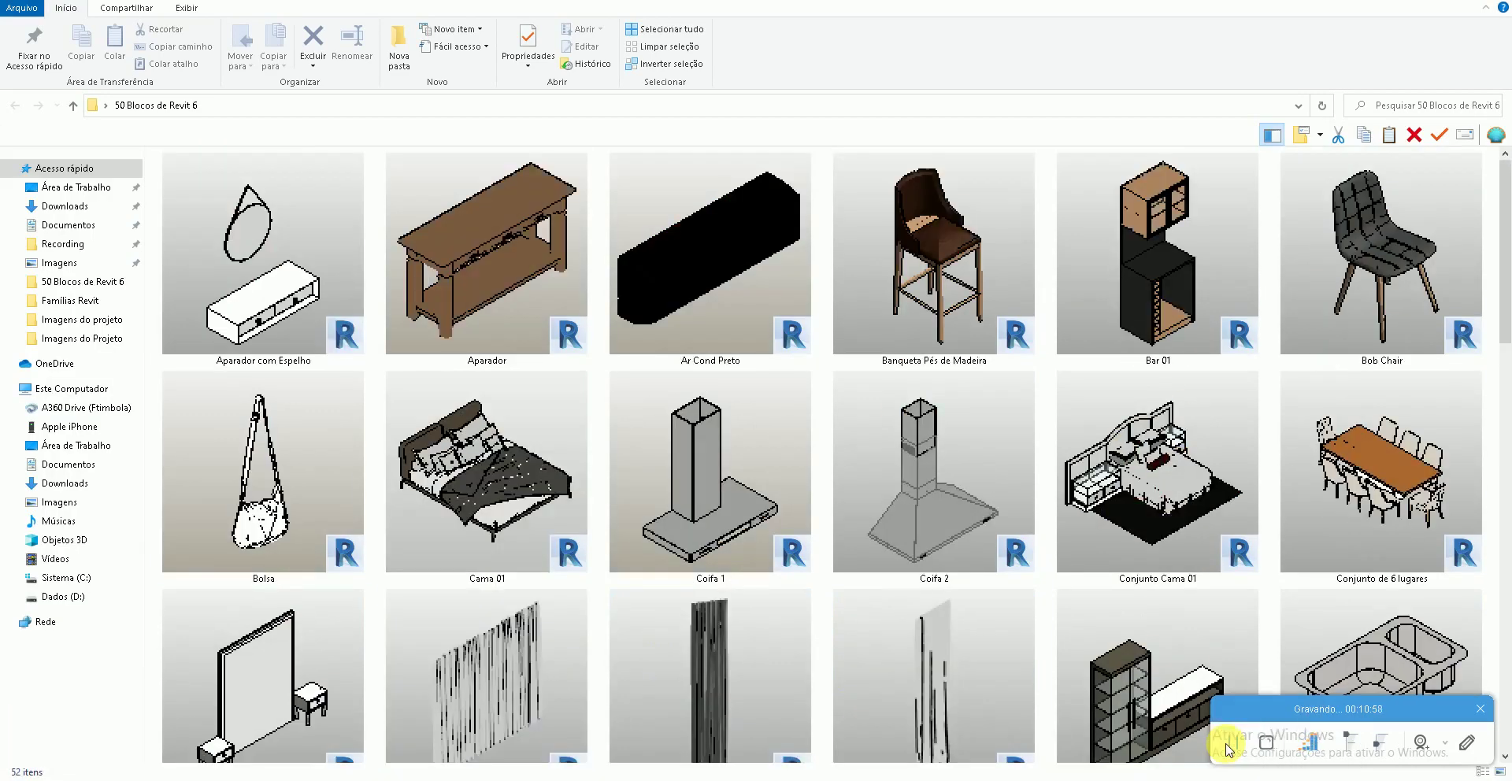
Step: Go to Dados (D:) > bkp and open the Revit interiors course folder
left_click(62, 596)
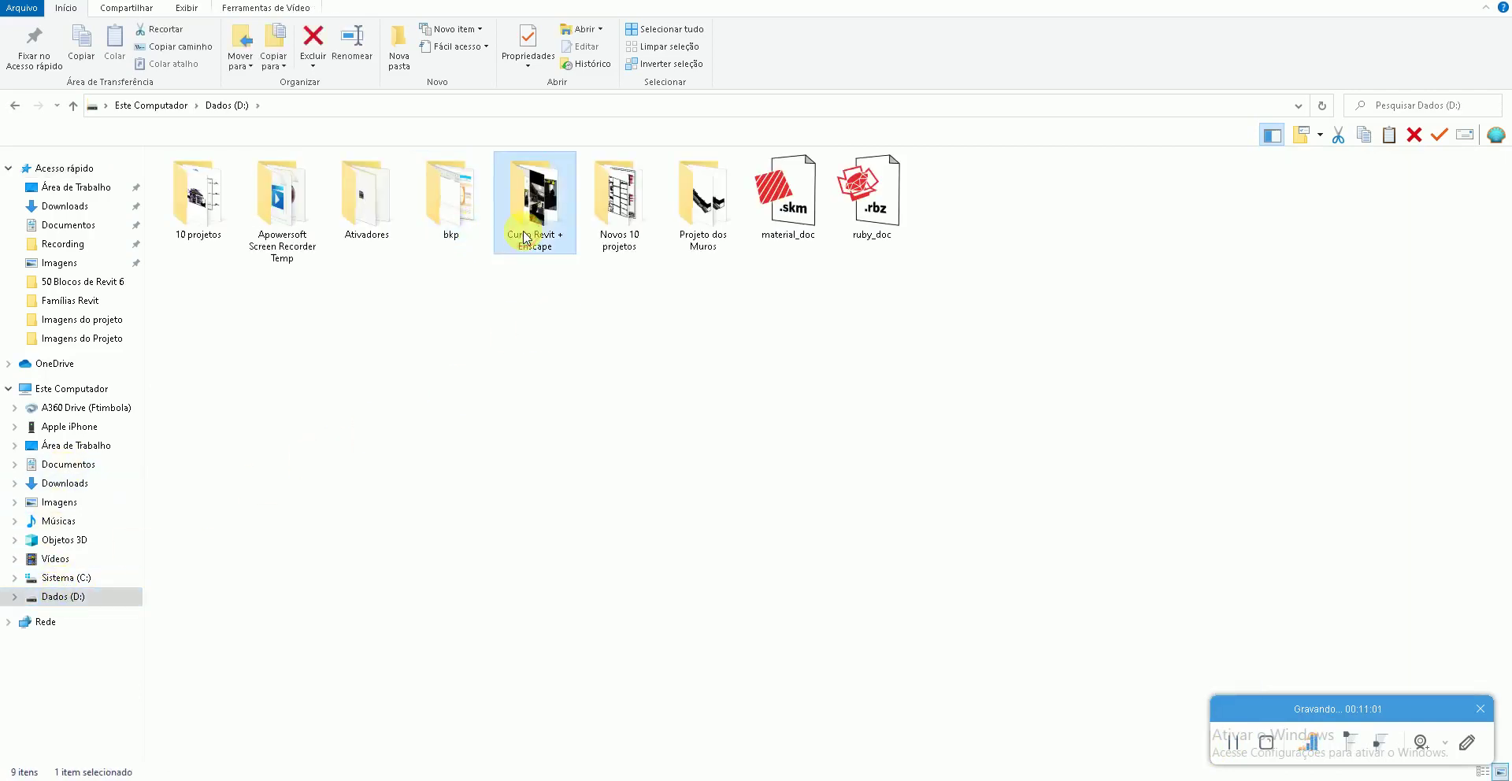
double_click(536, 201)
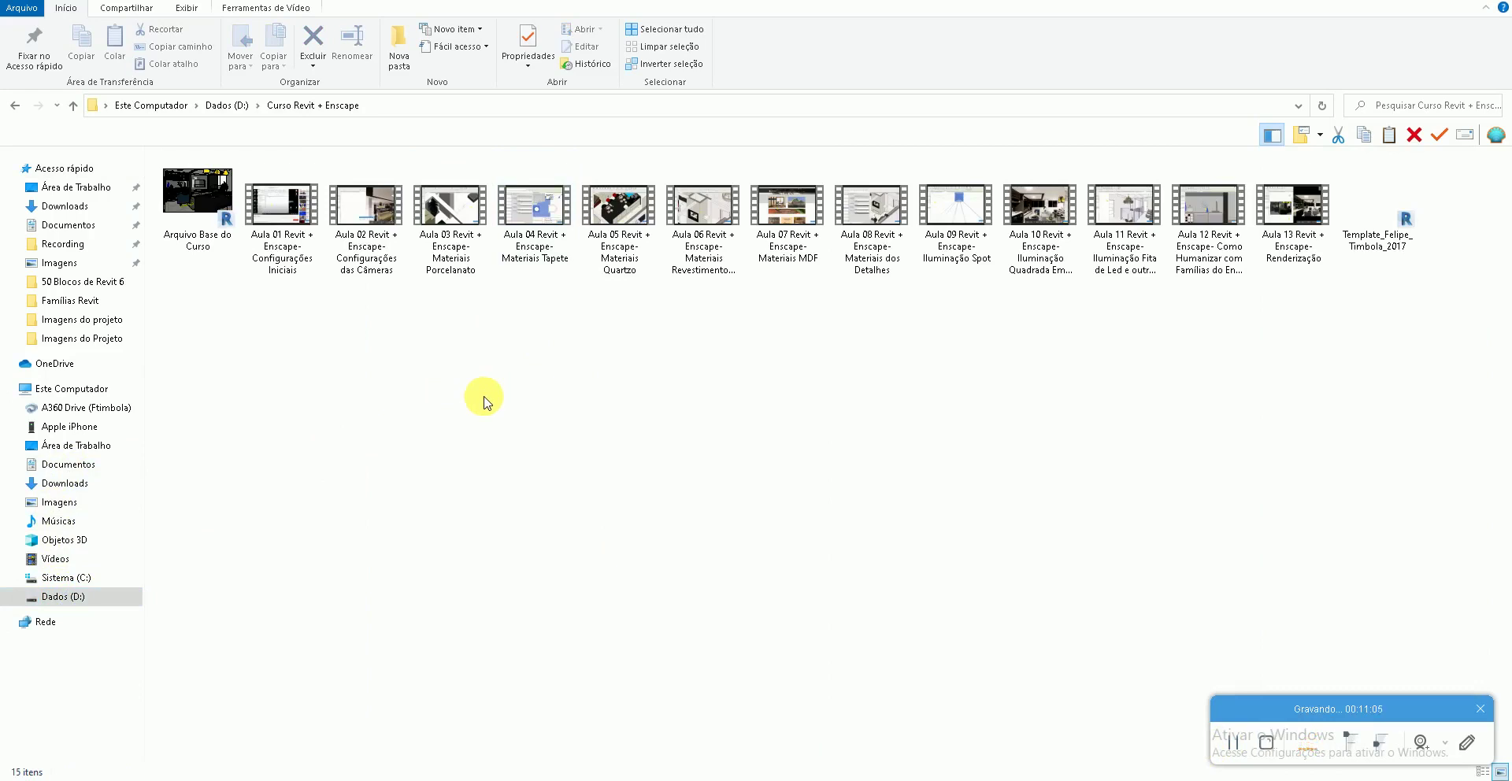
left_click(15, 104)
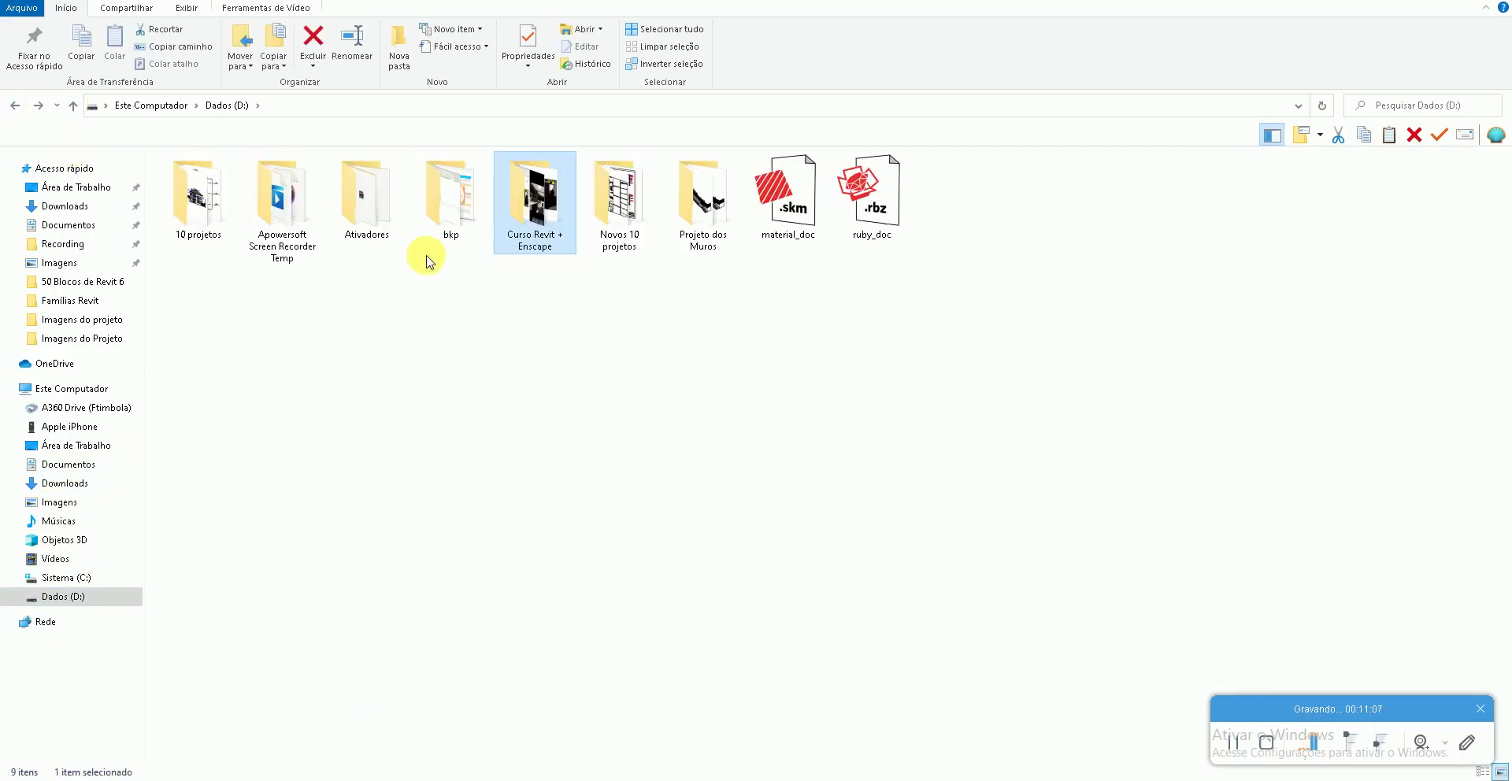
double_click(439, 223)
left_click(652, 217)
double_click(649, 217)
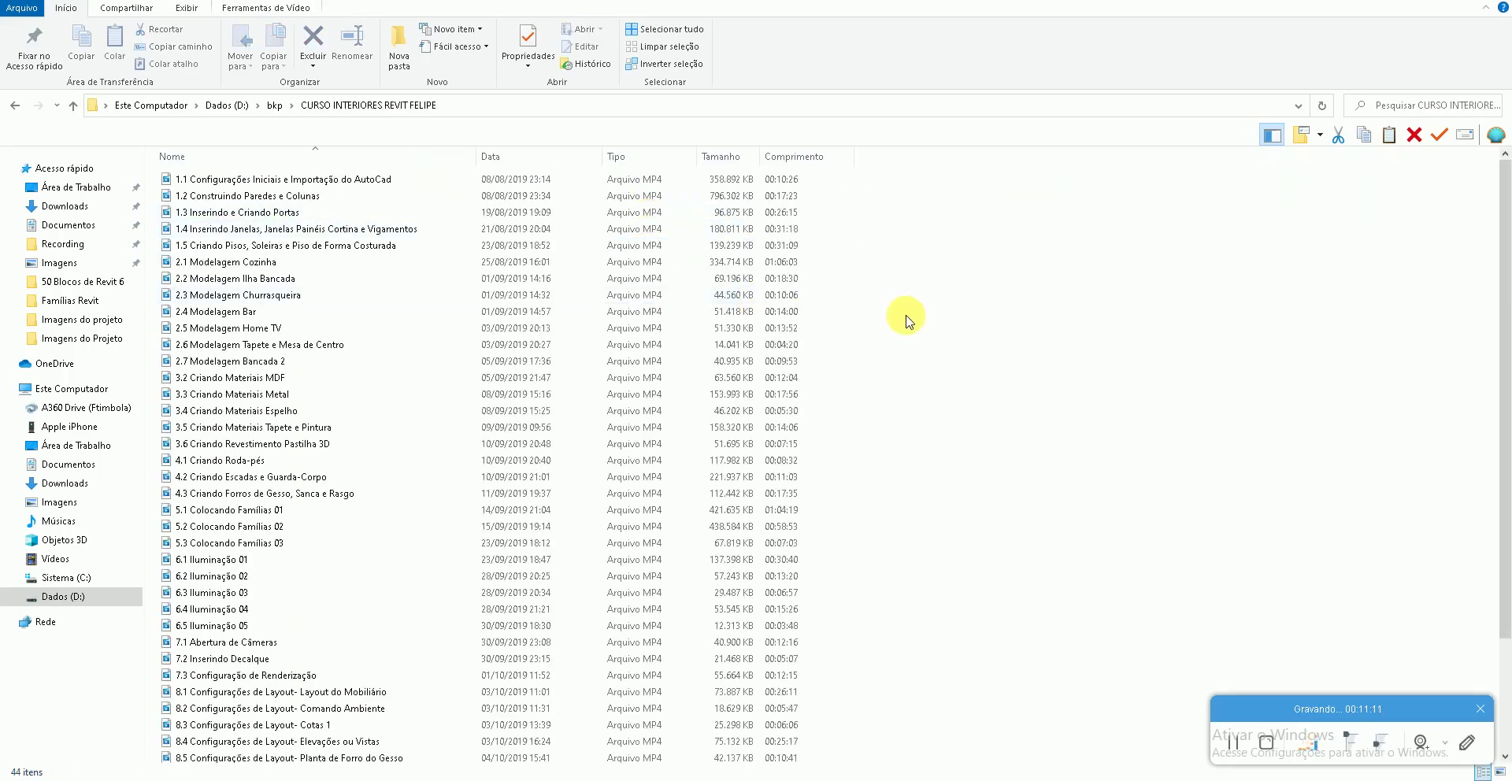